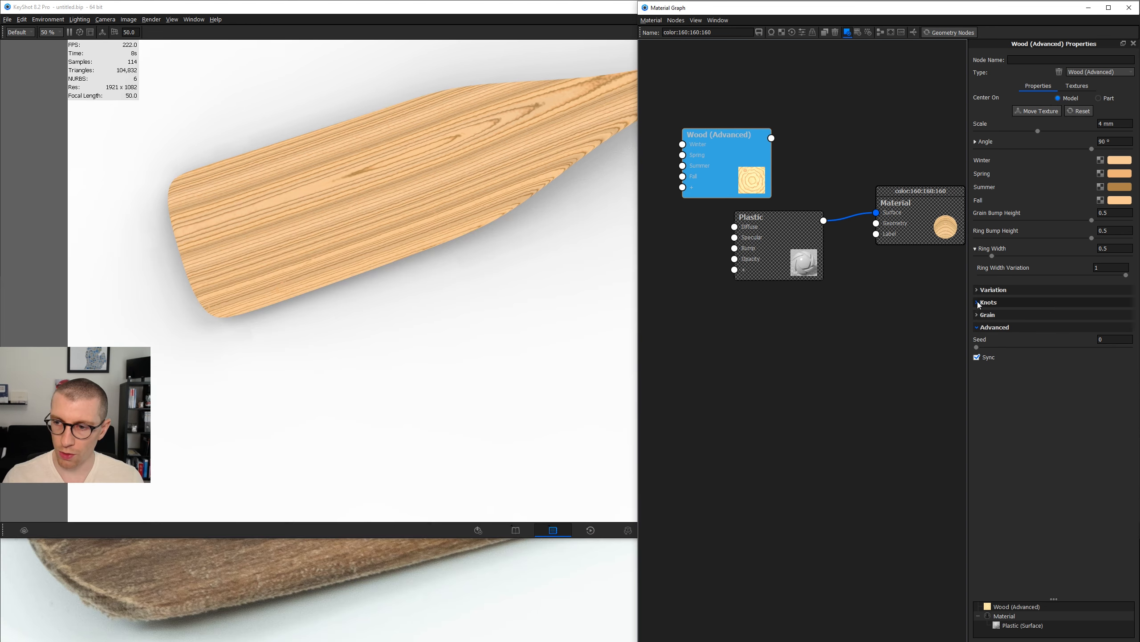
Expand the Knots settings and examine the knot and dark grain in the wood spatula reference photo.
{"action": "left_click", "coordinate": [989, 302]}
{"action": "middle_click_drag", "start_coordinate": [486, 288], "coordinate": [384, 358]}
{"action": "left_click", "coordinate": [397, 581]}
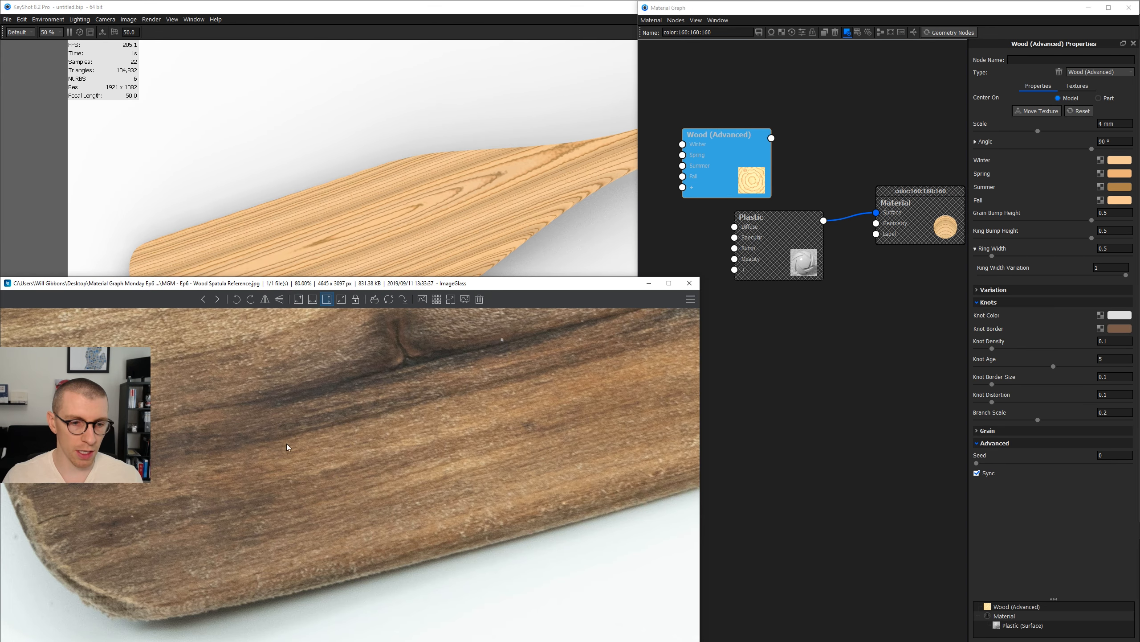
{"action": "double_click", "coordinate": [437, 382]}
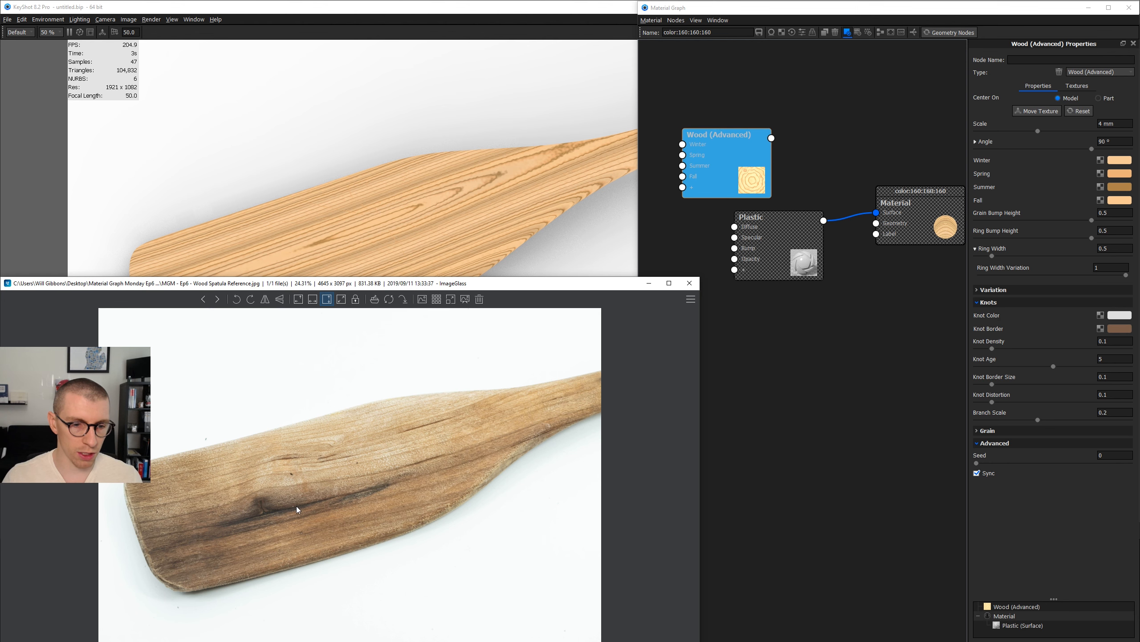
{"action": "scroll", "coordinate": [294, 506], "scroll_direction": "up", "scroll_amount": 3}
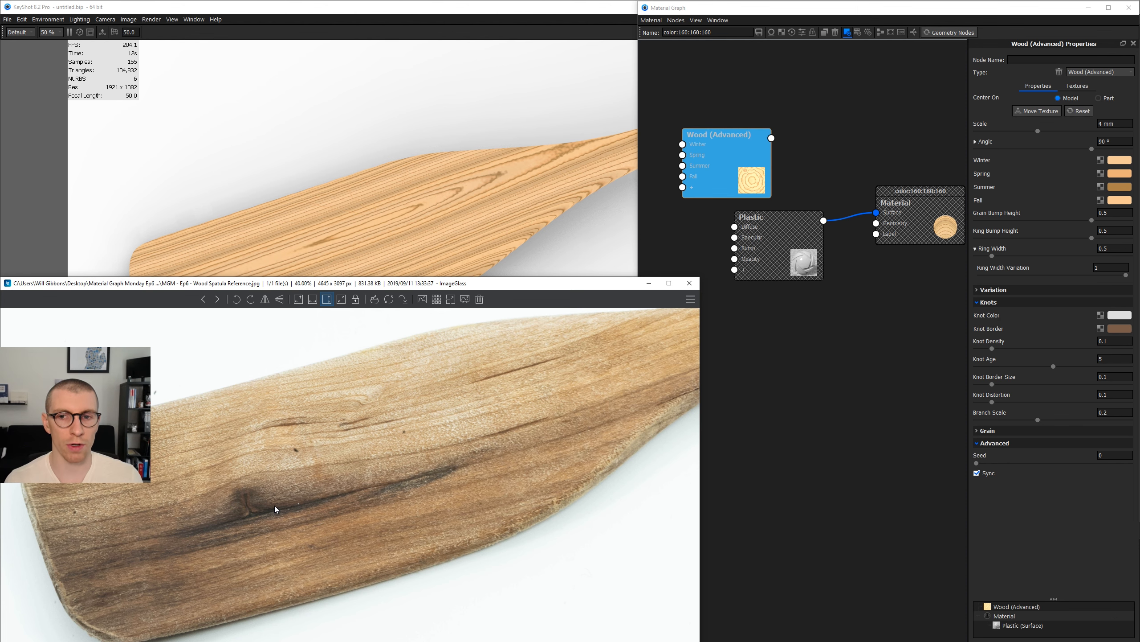
{"action": "left_click", "coordinate": [1007, 332]}
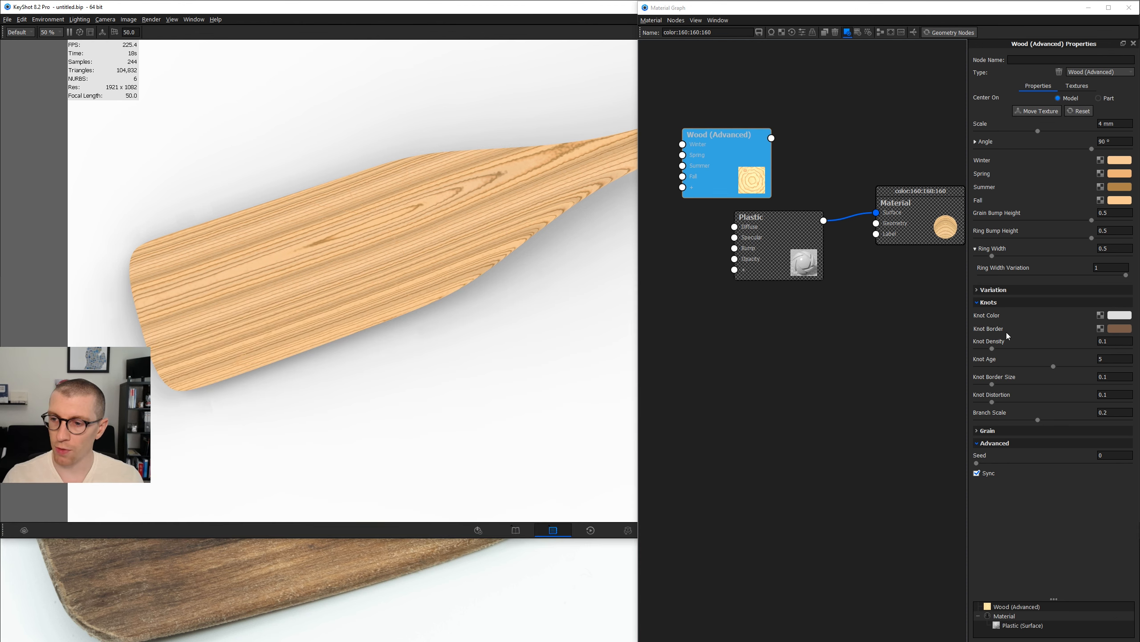
Set the wood's knot density to 1 and check the blade and handle for knots.
{"action": "left_click", "coordinate": [1119, 341]}
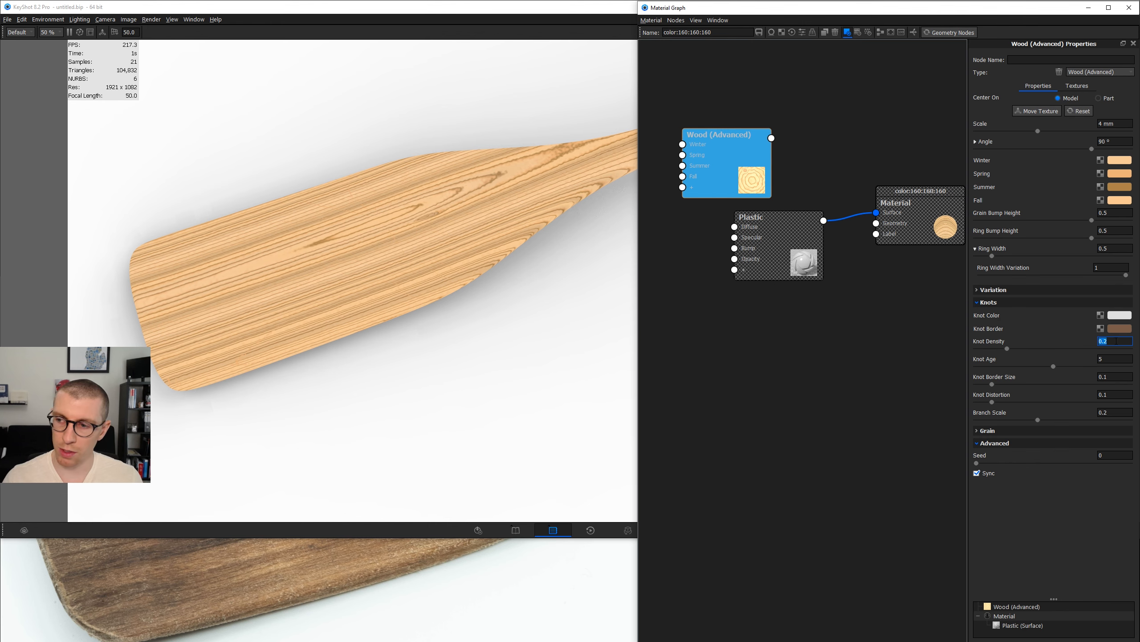
{"action": "type", "text": "1"}
{"action": "left_click_drag", "start_coordinate": [496, 269], "coordinate": [400, 284]}
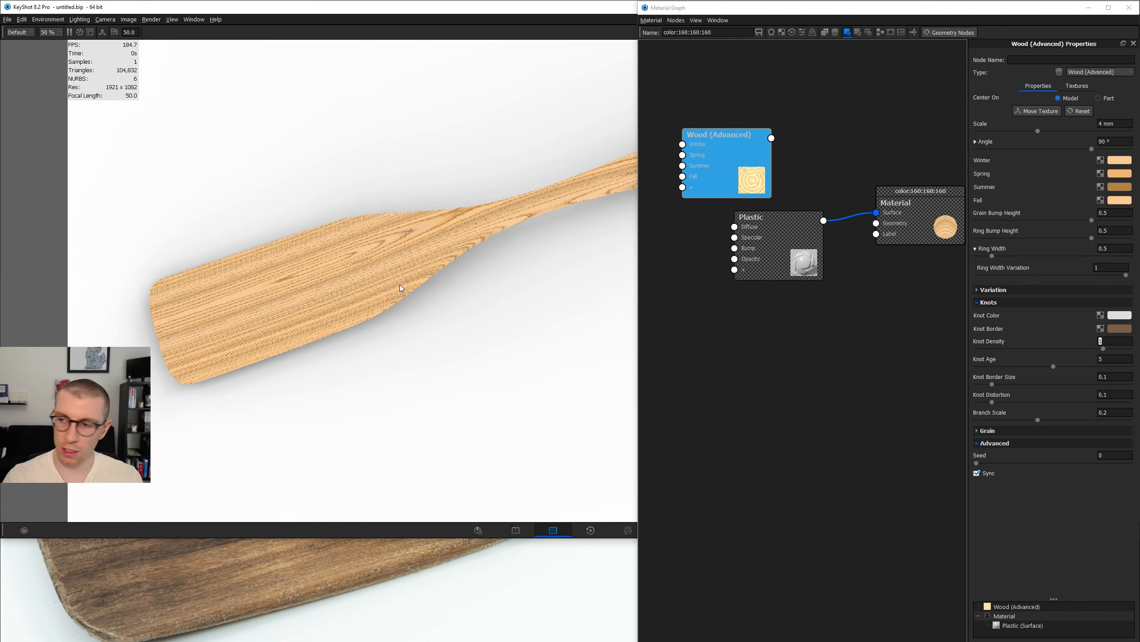
{"action": "left_click_drag", "start_coordinate": [543, 335], "coordinate": [546, 113]}
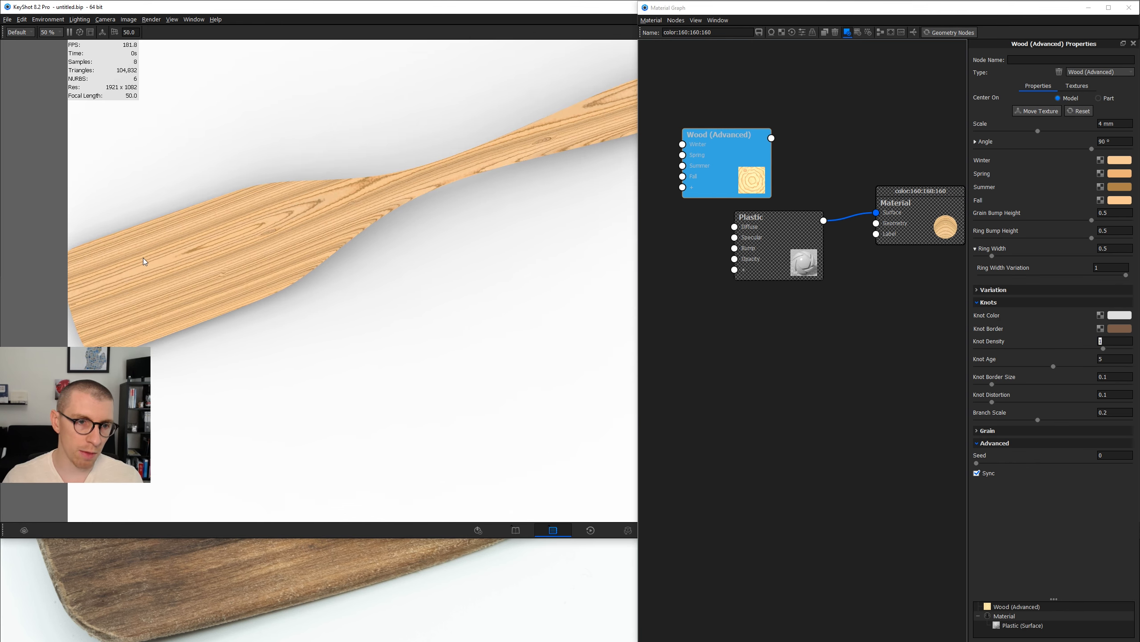
{"action": "left_click_drag", "start_coordinate": [265, 247], "coordinate": [433, 234]}
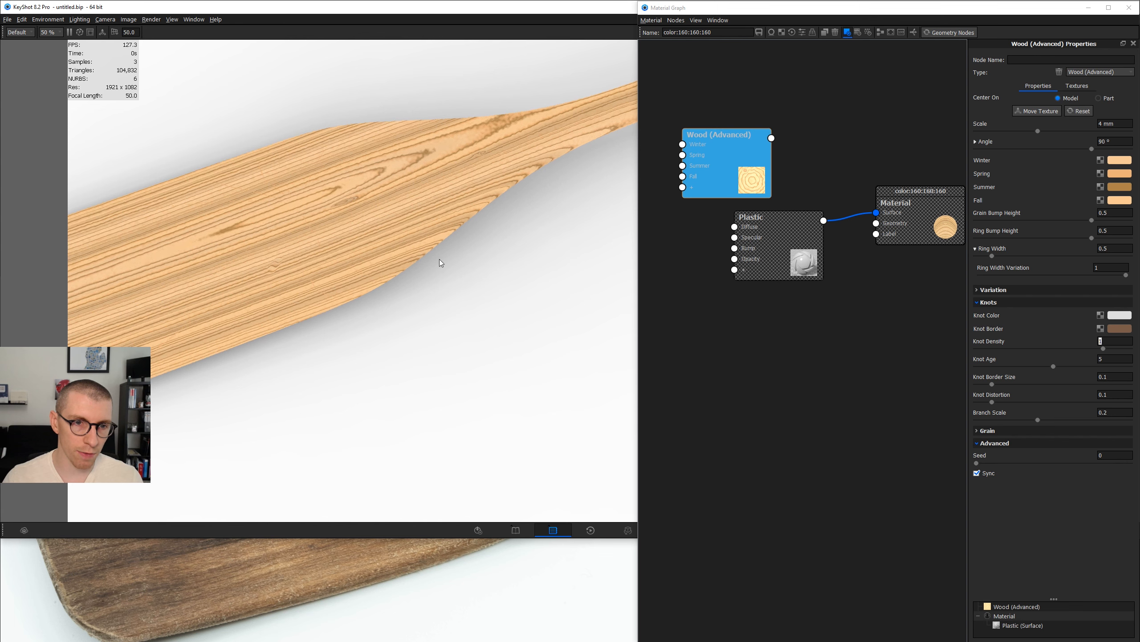
Set the knot color to black with a value of 0% to make the knots stand out.
{"action": "left_click", "coordinate": [1116, 317]}
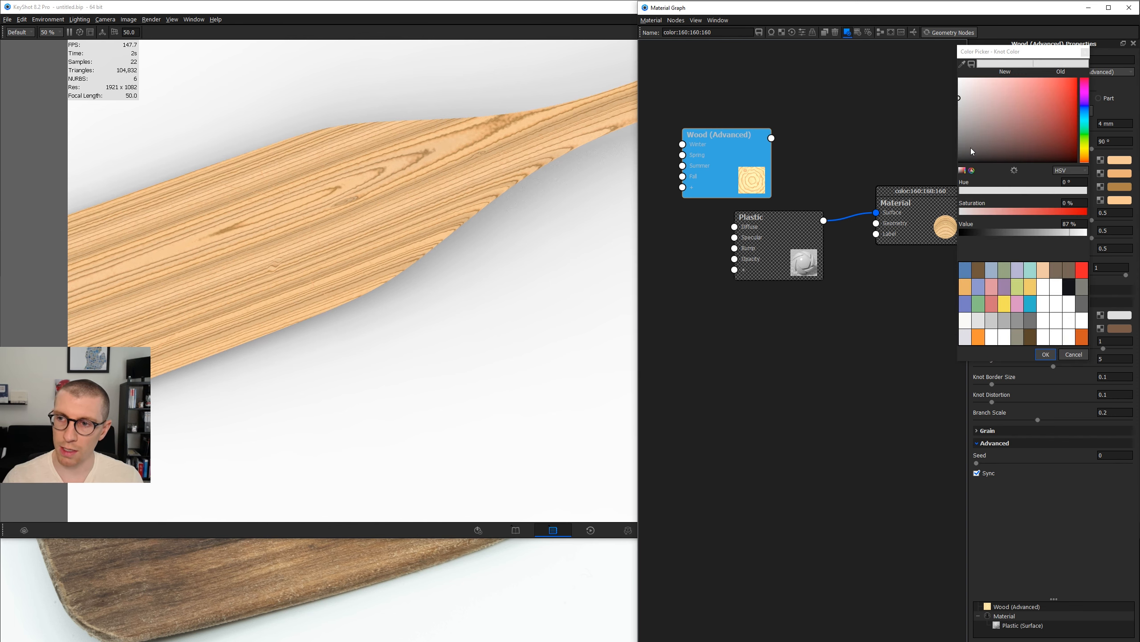
{"action": "left_click_drag", "start_coordinate": [975, 151], "coordinate": [907, 203]}
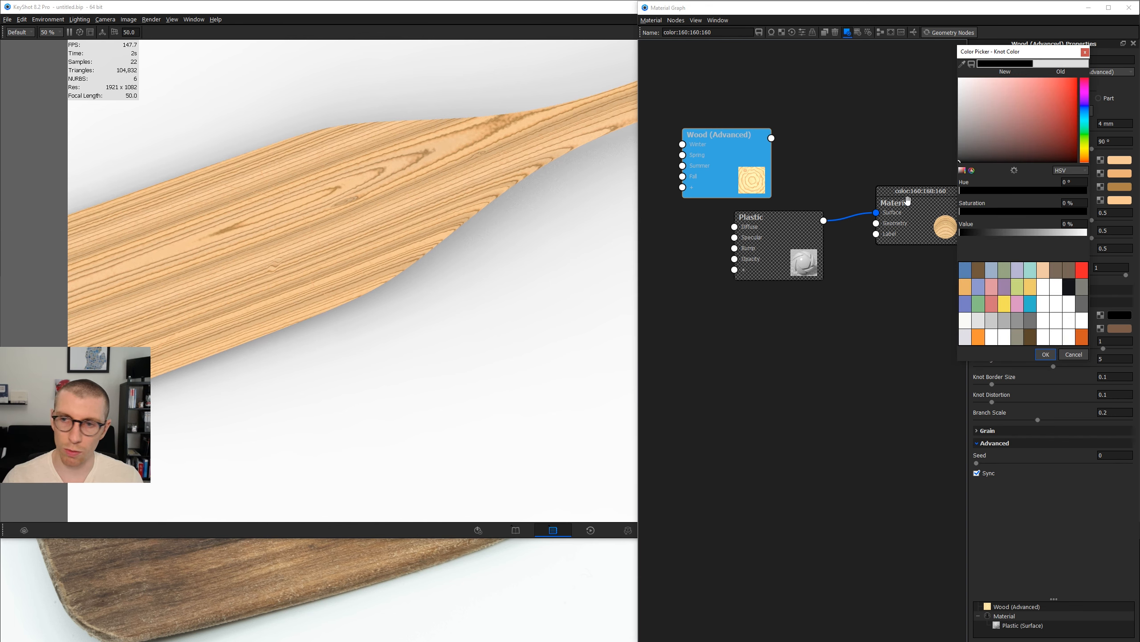
{"action": "left_click", "coordinate": [1046, 354]}
{"action": "scroll", "coordinate": [514, 298], "scroll_direction": "down", "scroll_amount": 3}
{"action": "left_click_drag", "start_coordinate": [520, 255], "coordinate": [490, 245]}
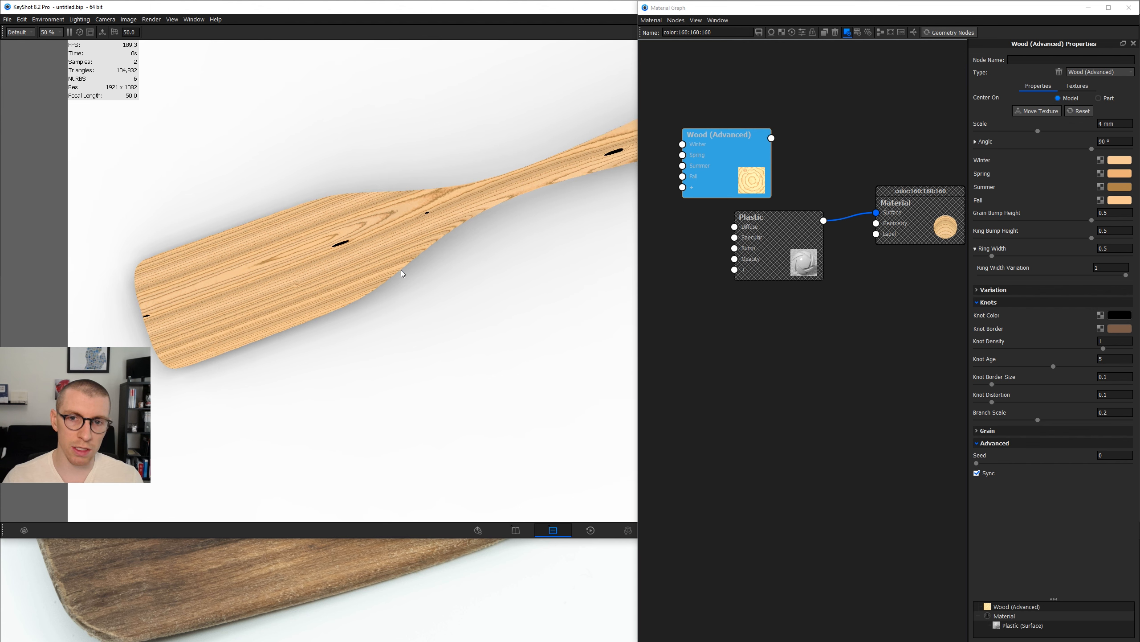
Darken the knot border color by setting its value to 25%.
{"action": "left_click", "coordinate": [1116, 328]}
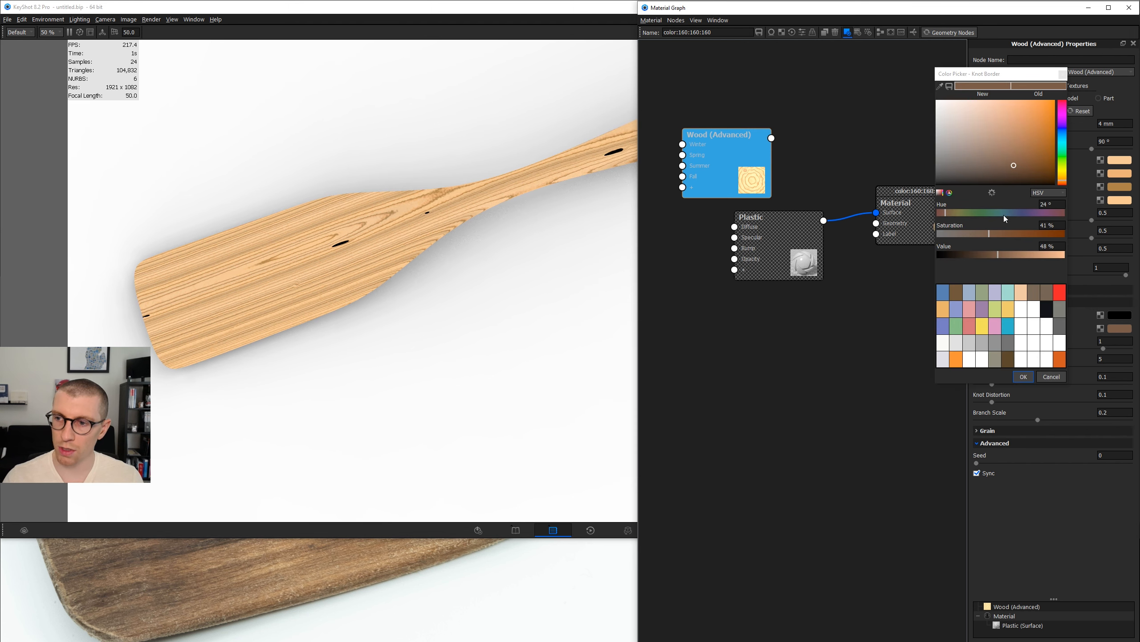
{"action": "left_click", "coordinate": [968, 256]}
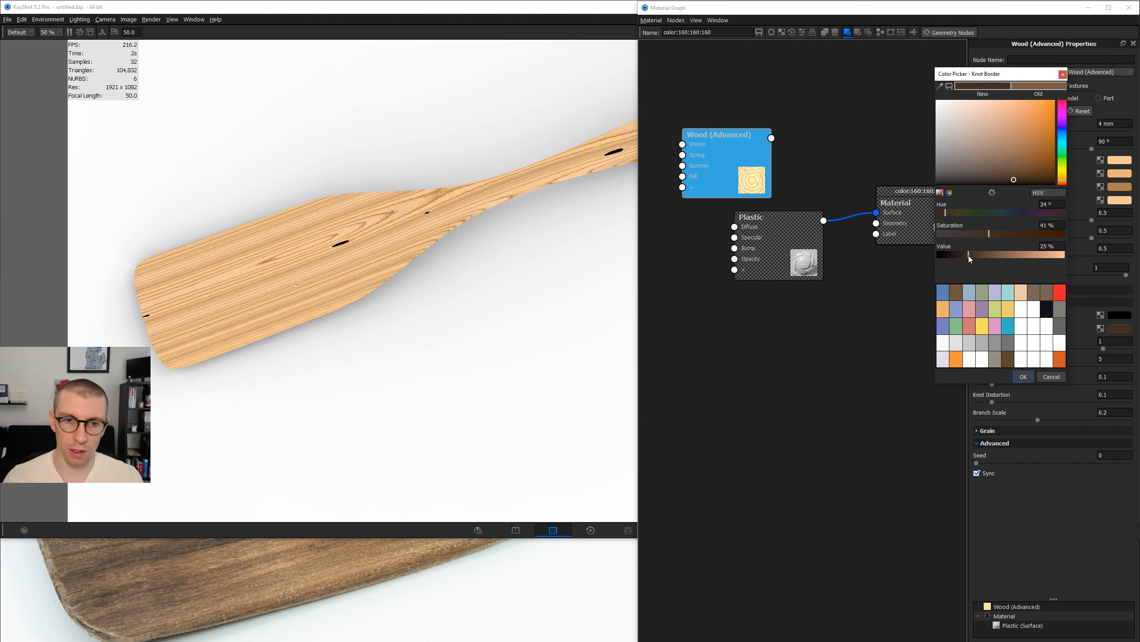
{"action": "left_click", "coordinate": [1027, 376]}
{"action": "left_click_drag", "start_coordinate": [407, 272], "coordinate": [316, 318]}
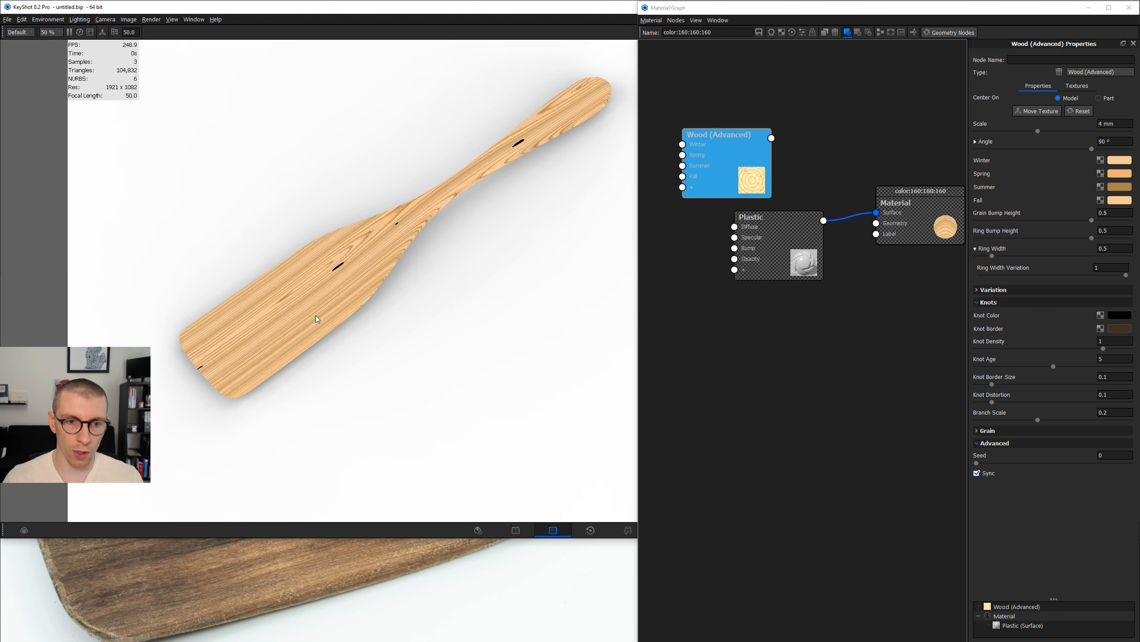
Set the knot density to 0.2.
{"action": "left_click", "coordinate": [1114, 341]}
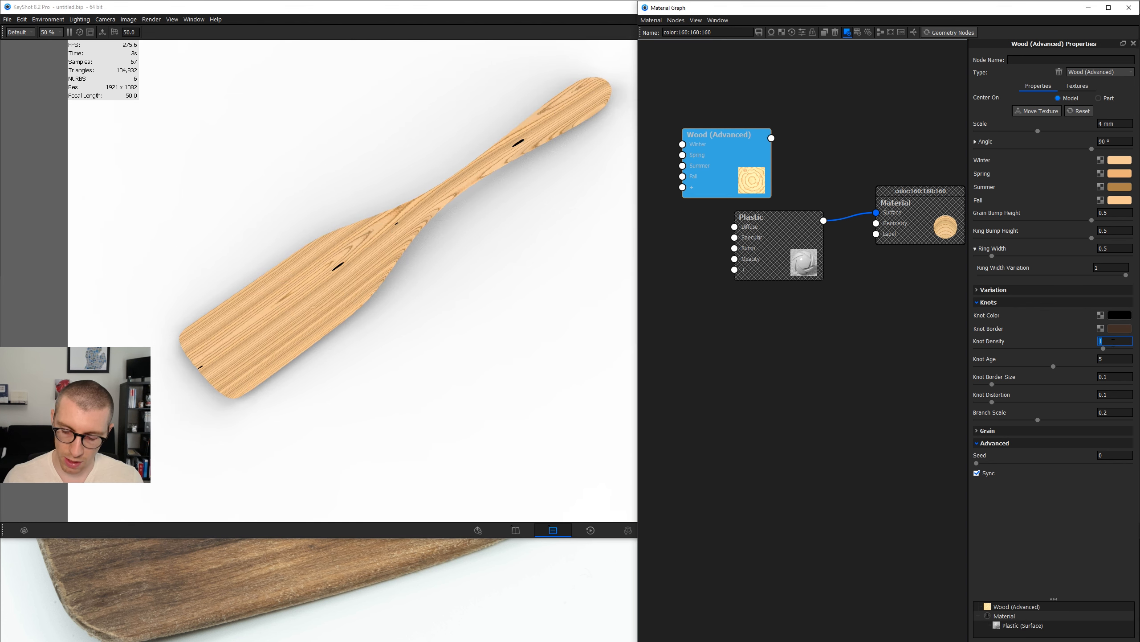
{"action": "type", "text": "0.2"}
{"action": "key", "text": "Return"}
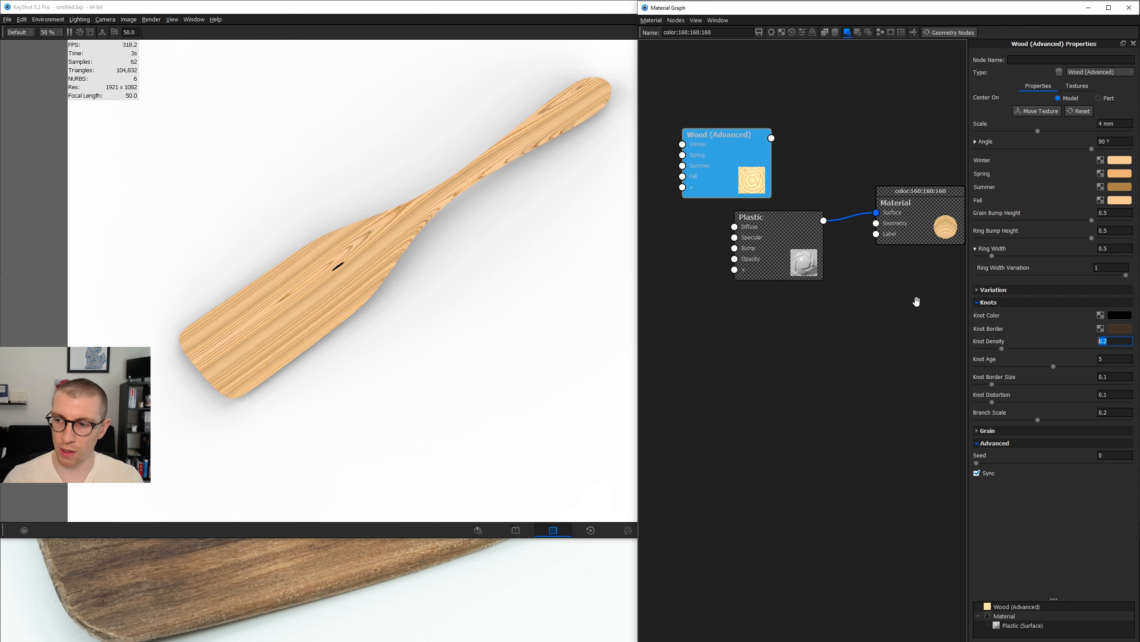
Move the wood texture along its axes so the knots fall on the spatula's blade, and accept the placement.
{"action": "left_click", "coordinate": [1036, 111]}
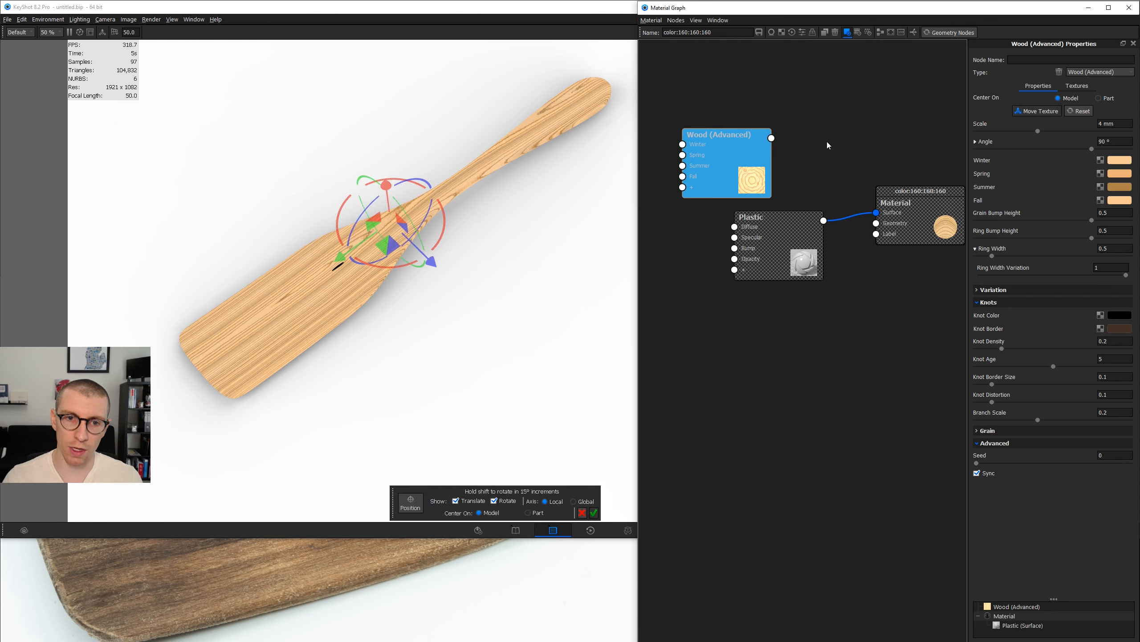
{"action": "left_click_drag", "start_coordinate": [342, 259], "coordinate": [444, 224]}
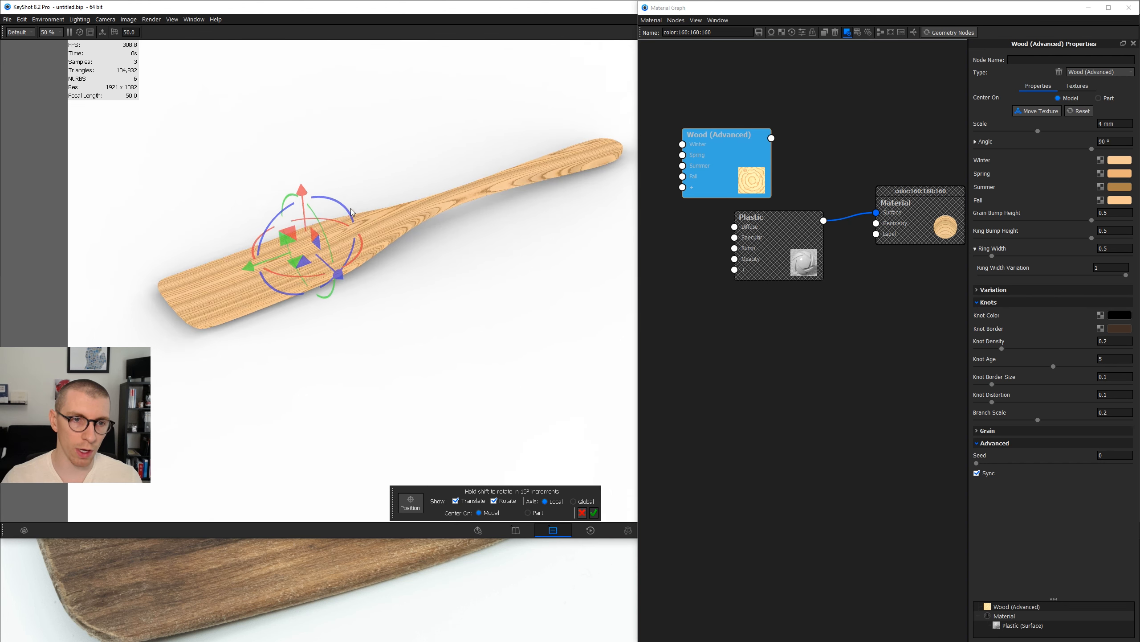
{"action": "left_click_drag", "start_coordinate": [302, 191], "coordinate": [303, 194]}
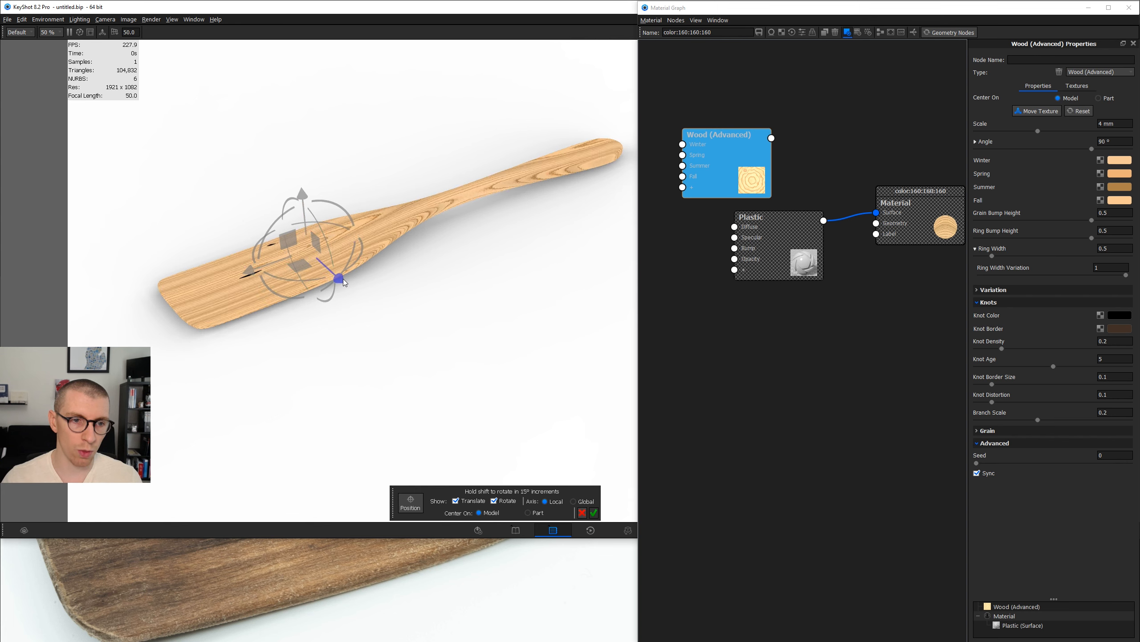
{"action": "left_click_drag", "start_coordinate": [352, 281], "coordinate": [509, 339]}
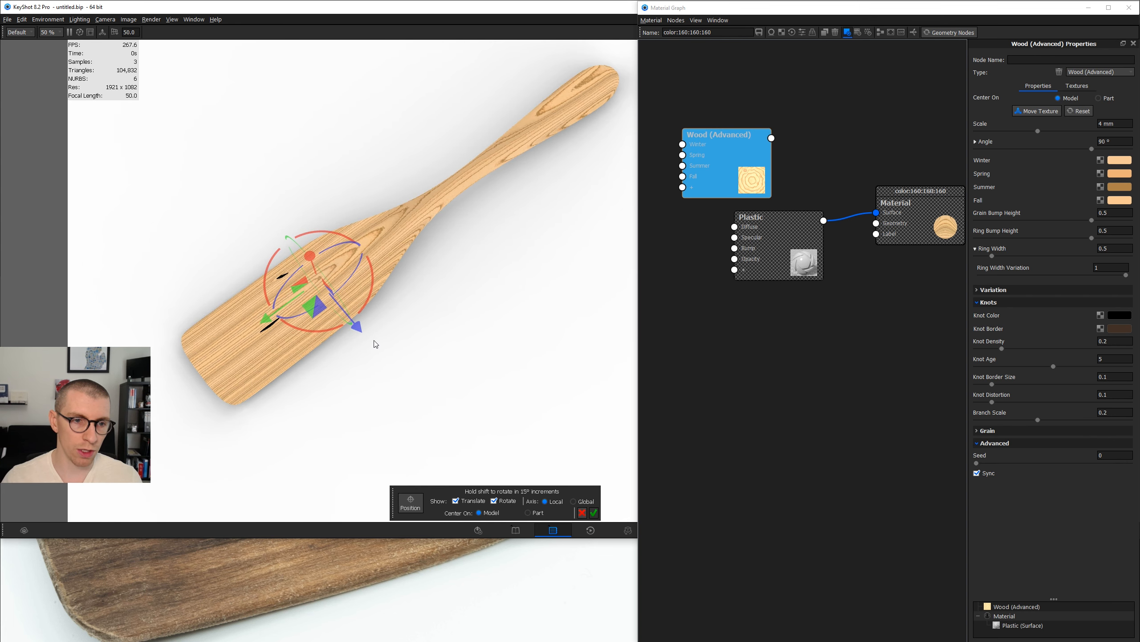
{"action": "scroll", "coordinate": [359, 331], "scroll_direction": "up", "scroll_amount": 5}
{"action": "left_click_drag", "start_coordinate": [220, 318], "coordinate": [229, 311]}
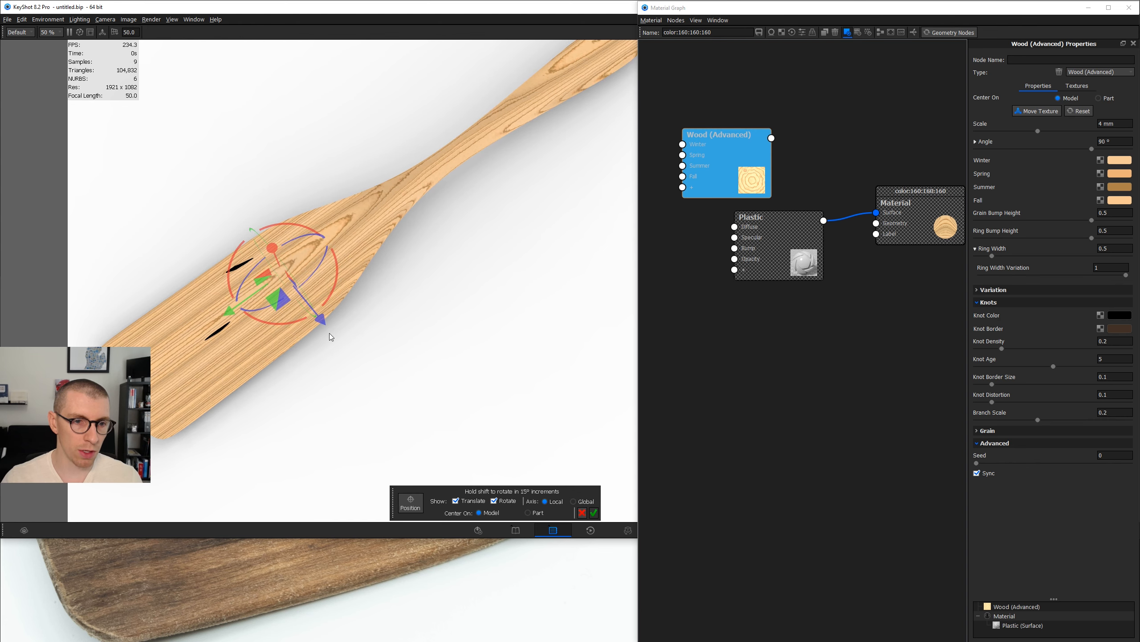
{"action": "left_click_drag", "start_coordinate": [324, 319], "coordinate": [327, 321]}
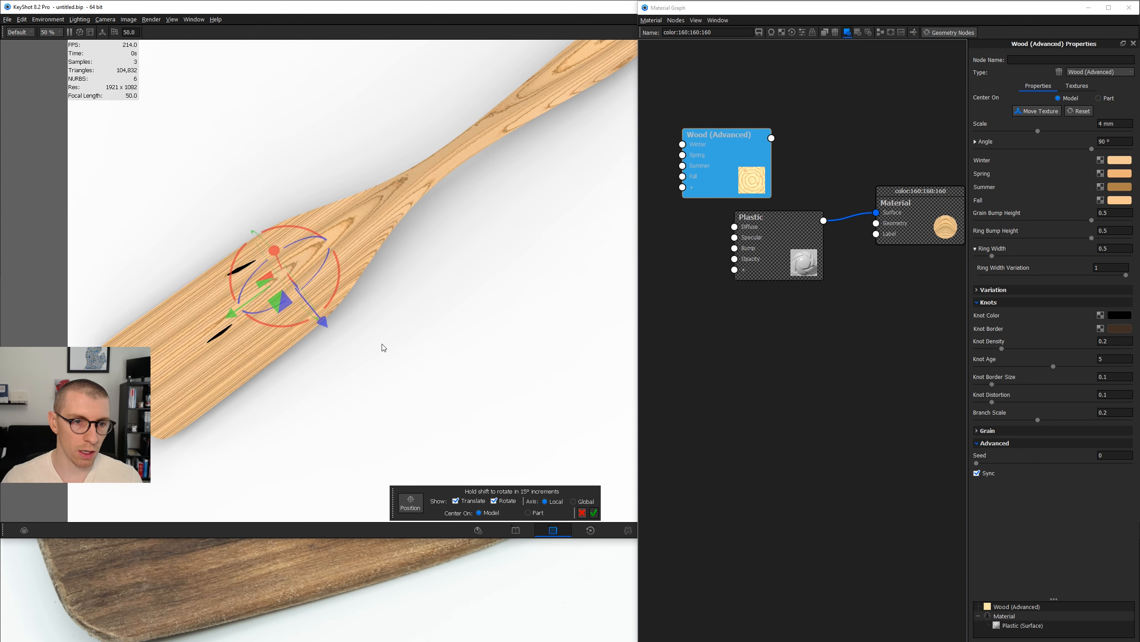
{"action": "left_click", "coordinate": [594, 513]}
Set the knot density to 0.1.
{"action": "double_click", "coordinate": [1117, 341]}
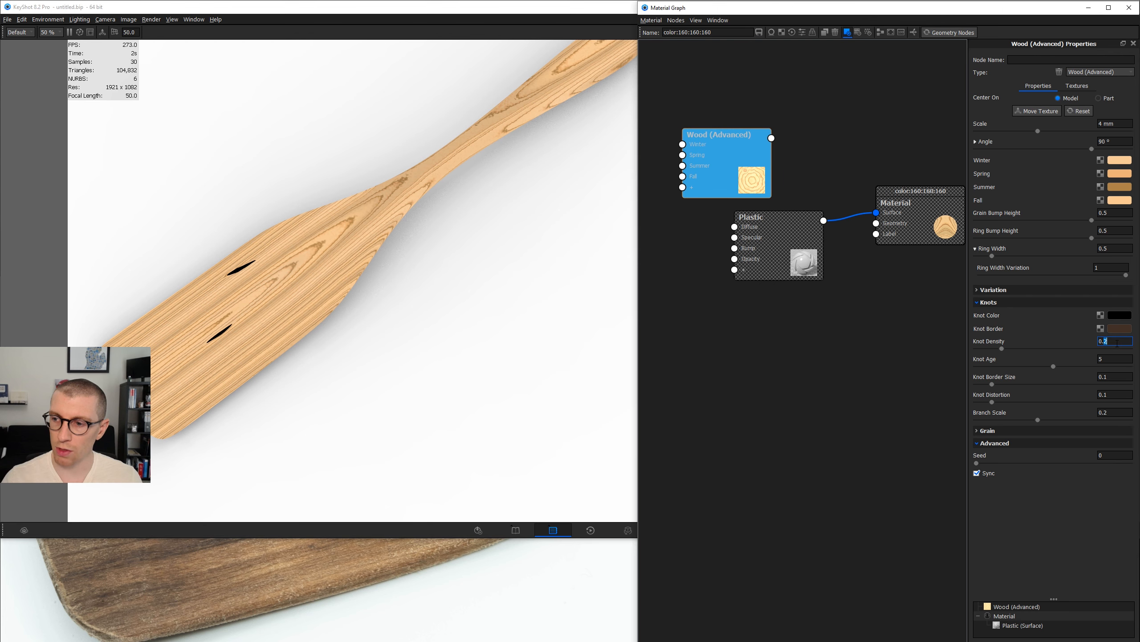
{"action": "type", "text": "0.1"}
{"action": "key", "text": "Return"}
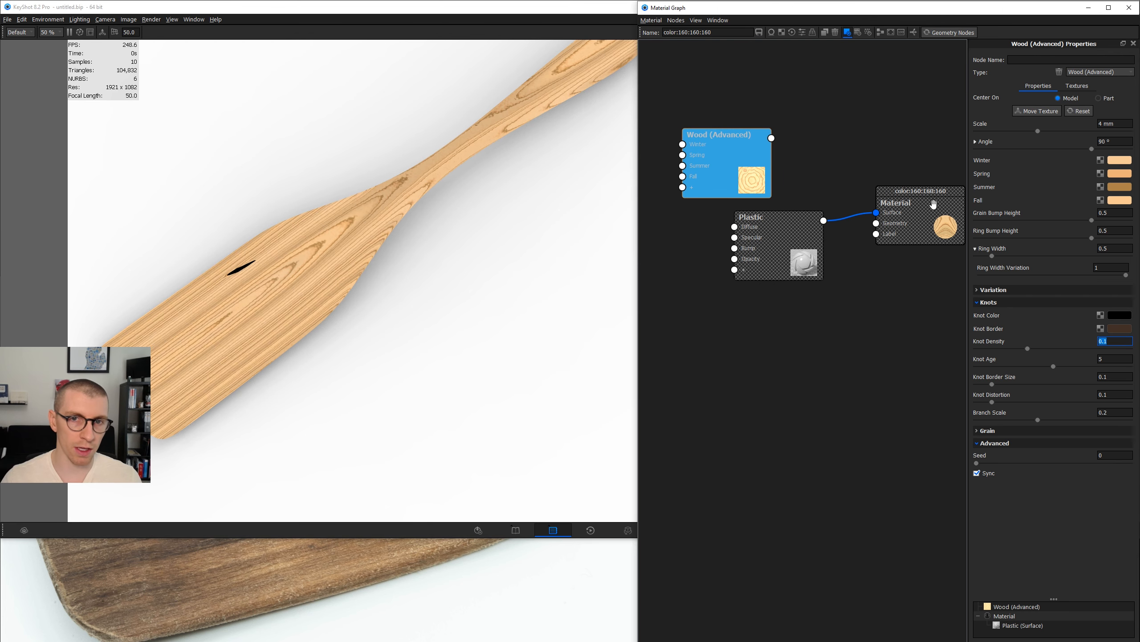
Reposition the wood texture so a single large knot sits near the middle of the blade, and accept the placement.
{"action": "left_click", "coordinate": [1037, 111]}
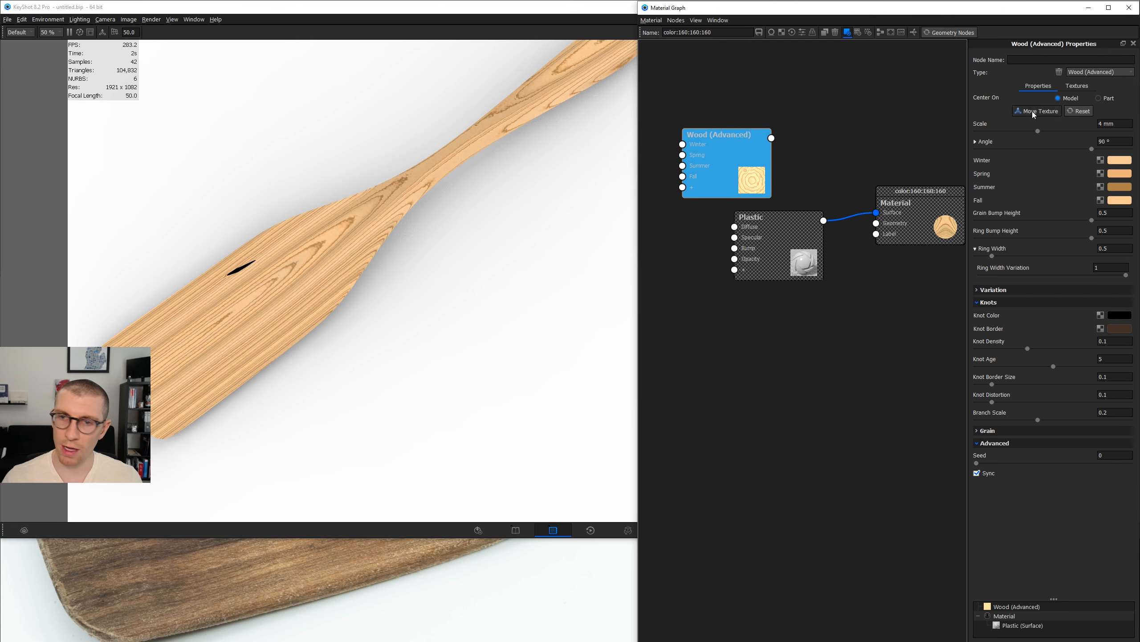
{"action": "left_click_drag", "start_coordinate": [321, 321], "coordinate": [333, 344]}
{"action": "left_click_drag", "start_coordinate": [245, 331], "coordinate": [218, 347]}
{"action": "left_click_drag", "start_coordinate": [373, 287], "coordinate": [315, 238]}
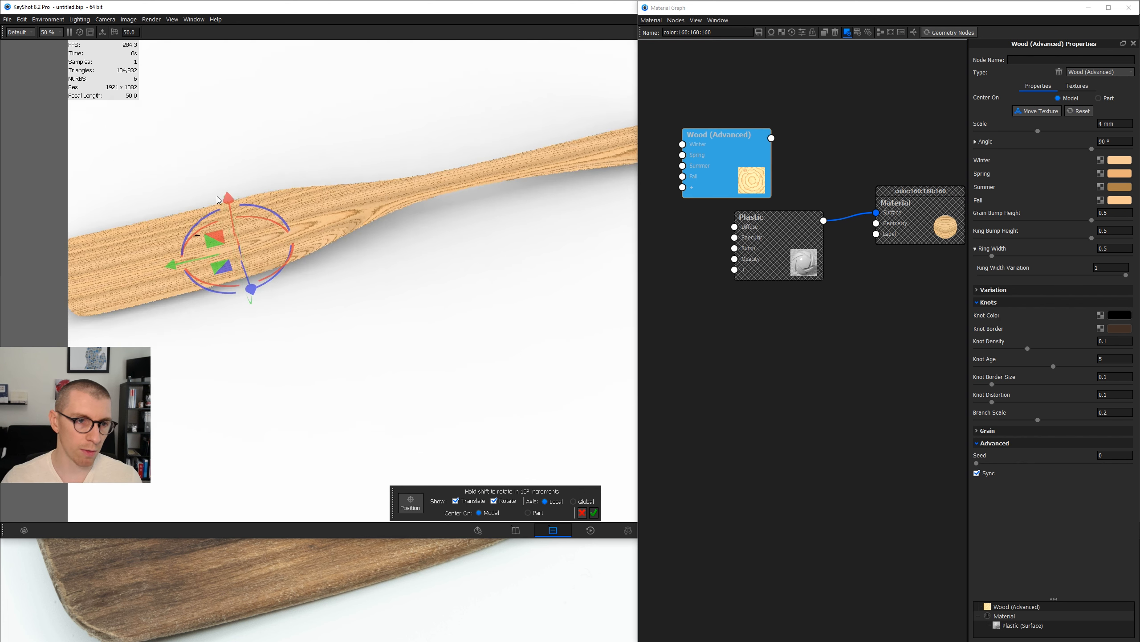
{"action": "left_click_drag", "start_coordinate": [227, 198], "coordinate": [230, 179]}
{"action": "left_click_drag", "start_coordinate": [490, 259], "coordinate": [537, 296]}
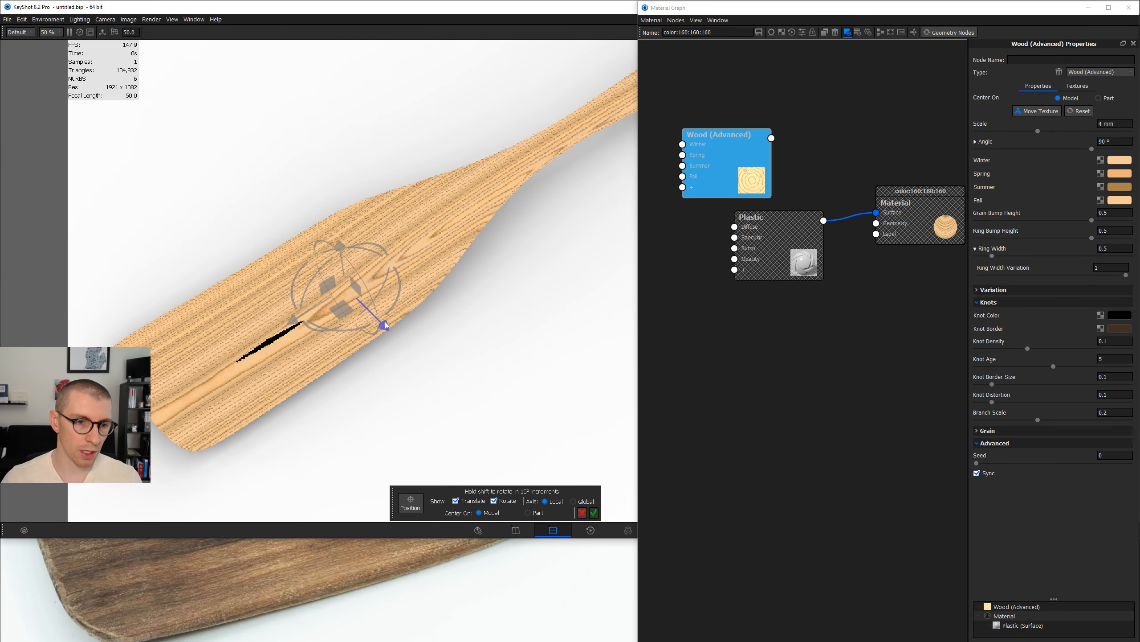
{"action": "left_click_drag", "start_coordinate": [294, 317], "coordinate": [312, 307]}
{"action": "left_click_drag", "start_coordinate": [559, 318], "coordinate": [553, 392]}
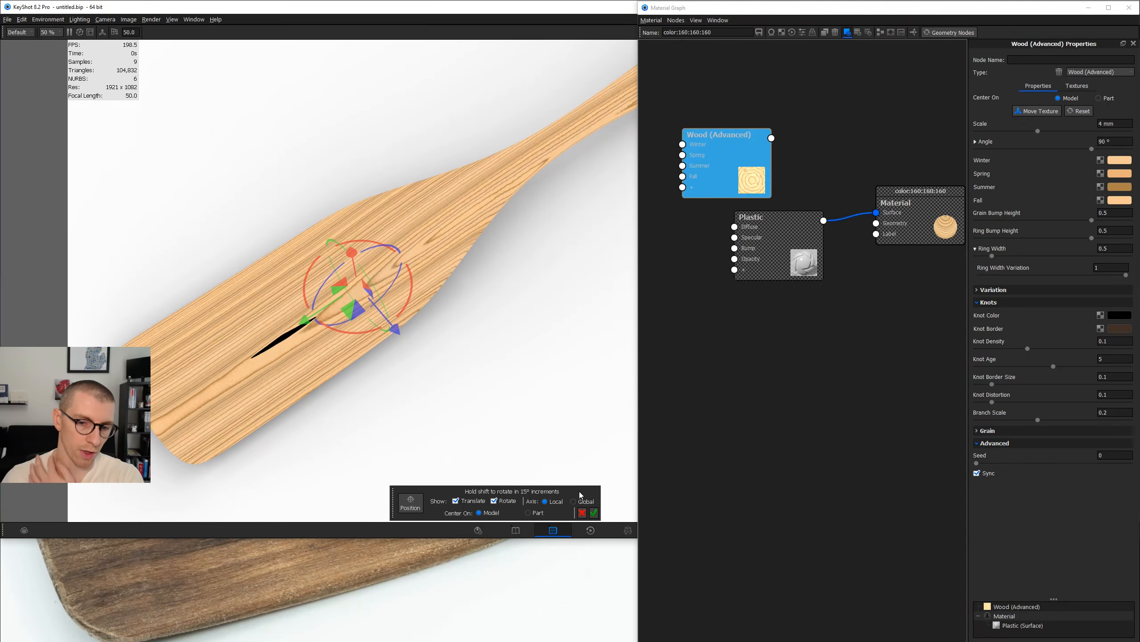
{"action": "left_click", "coordinate": [594, 512]}
Sample the knot color from the dark knot in the reference photo and brighten it slightly.
{"action": "scroll", "coordinate": [395, 355], "scroll_direction": "up", "scroll_amount": 4}
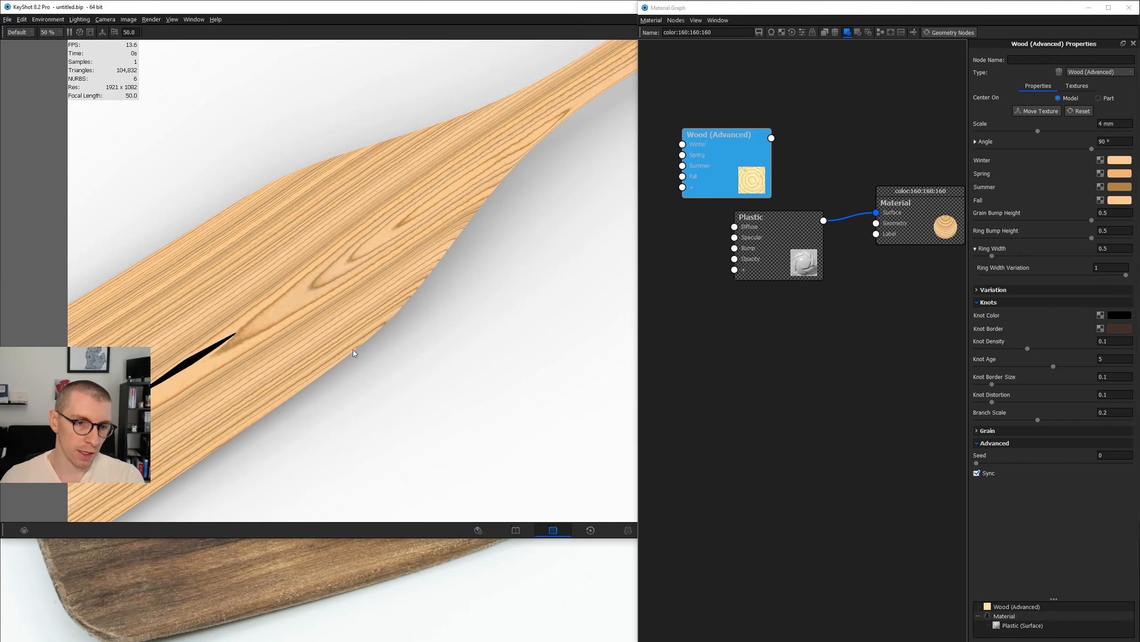
{"action": "middle_click_drag", "start_coordinate": [353, 350], "coordinate": [553, 275]}
{"action": "scroll", "coordinate": [510, 316], "scroll_direction": "up", "scroll_amount": 3}
{"action": "middle_click_drag", "start_coordinate": [666, 239], "coordinate": [643, 233]}
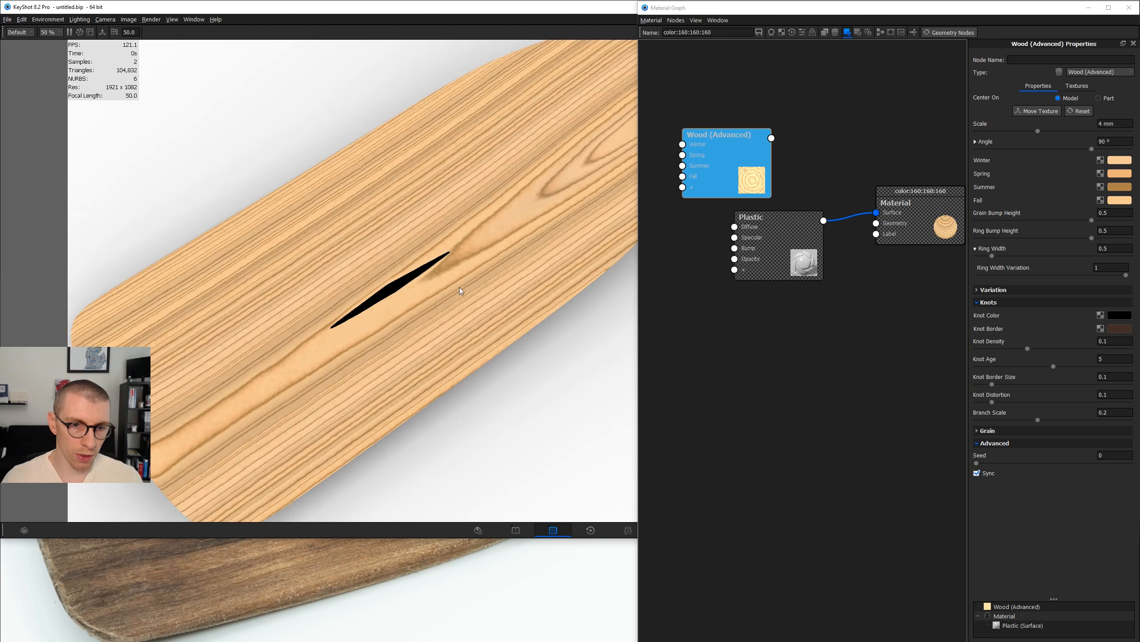
{"action": "scroll", "coordinate": [460, 286], "scroll_direction": "up", "scroll_amount": 2}
{"action": "left_click", "coordinate": [1117, 315]}
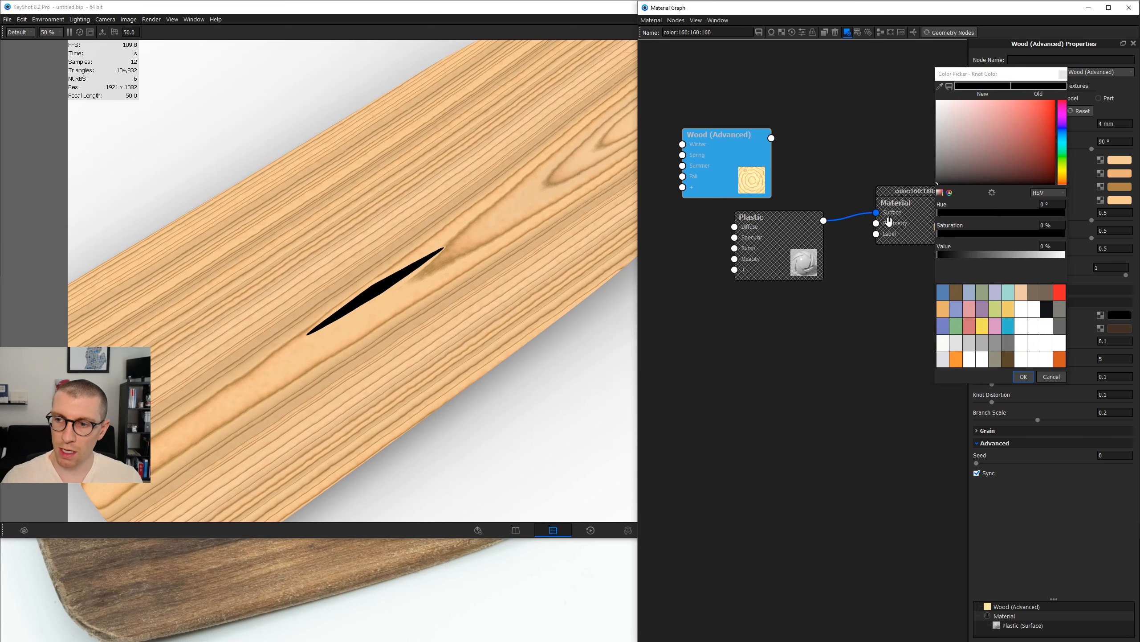
{"action": "left_click_drag", "start_coordinate": [942, 253], "coordinate": [971, 257]}
{"action": "left_click", "coordinate": [346, 573]}
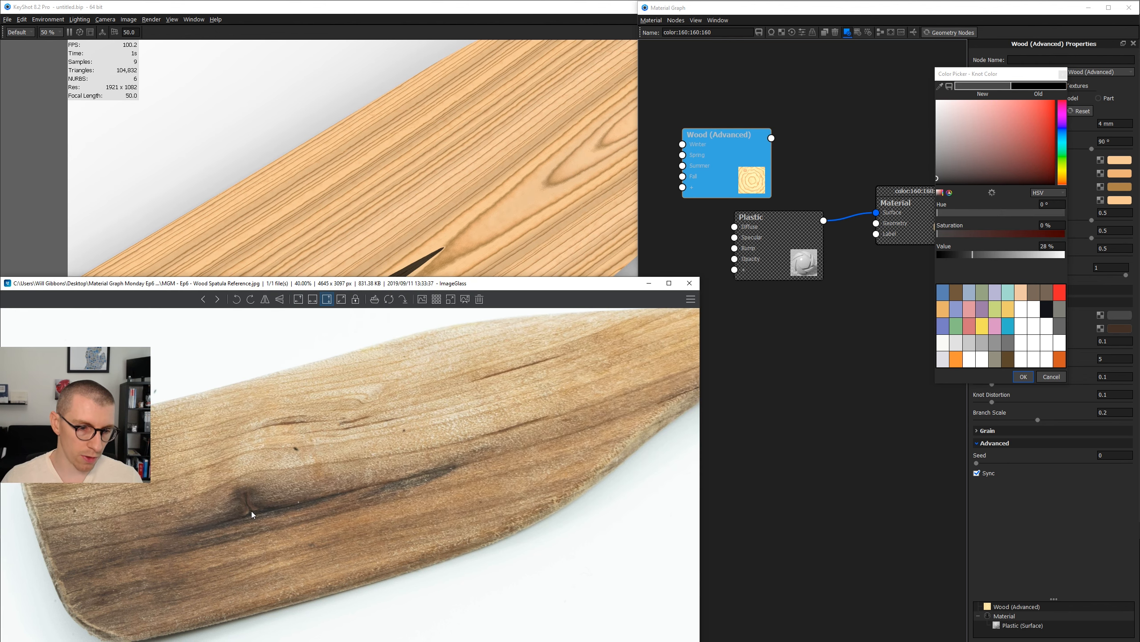
{"action": "left_click", "coordinate": [940, 86]}
{"action": "left_click", "coordinate": [248, 503]}
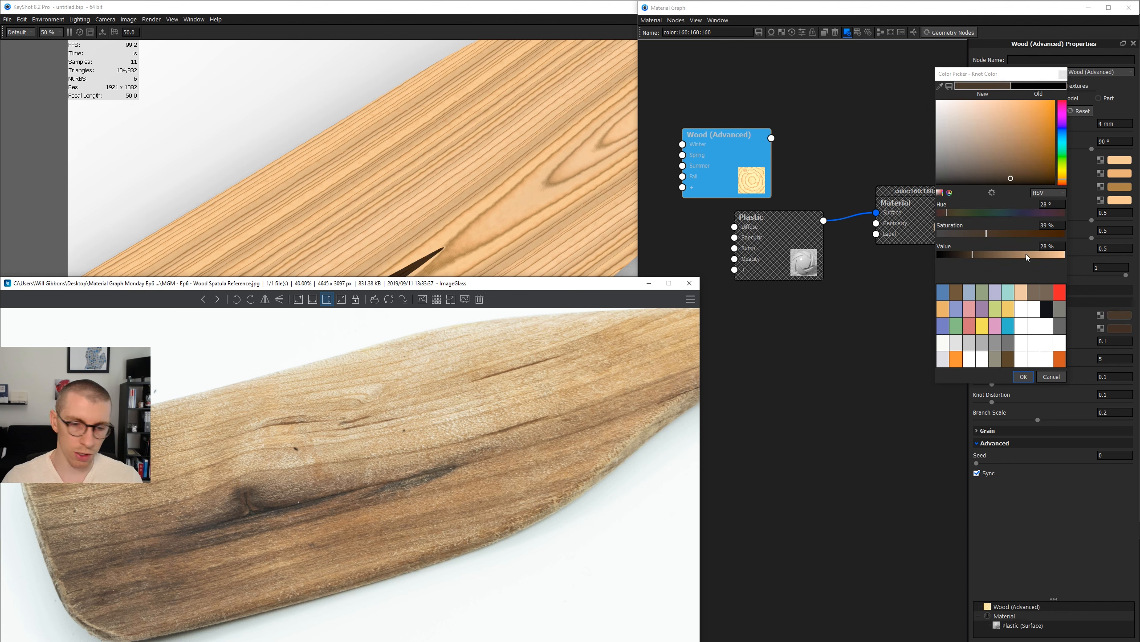
{"action": "left_click_drag", "start_coordinate": [969, 254], "coordinate": [992, 253]}
{"action": "left_click", "coordinate": [1022, 376]}
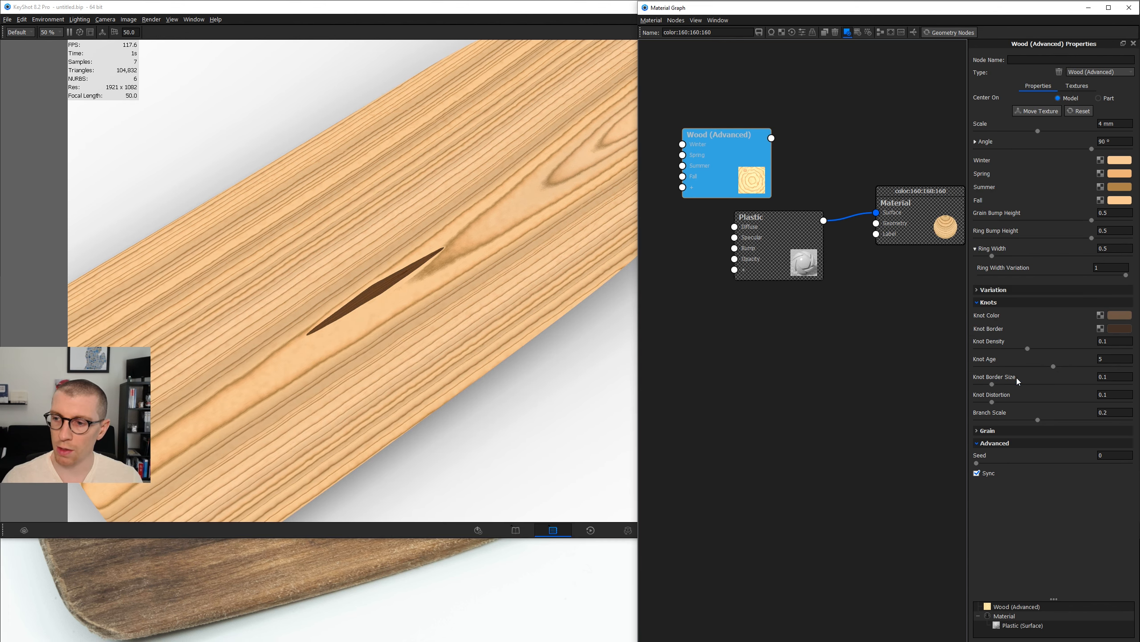
Make the knot border color a slightly lighter brown.
{"action": "left_click", "coordinate": [1118, 329]}
{"action": "mouse_move", "coordinate": [941, 276]}
{"action": "left_mouse_down"}
{"action": "mouse_move", "coordinate": [901, 281]}
{"action": "mouse_move", "coordinate": [1054, 273]}
{"action": "mouse_move", "coordinate": [951, 277]}
{"action": "left_mouse_up"}
{"action": "left_click", "coordinate": [1002, 398]}
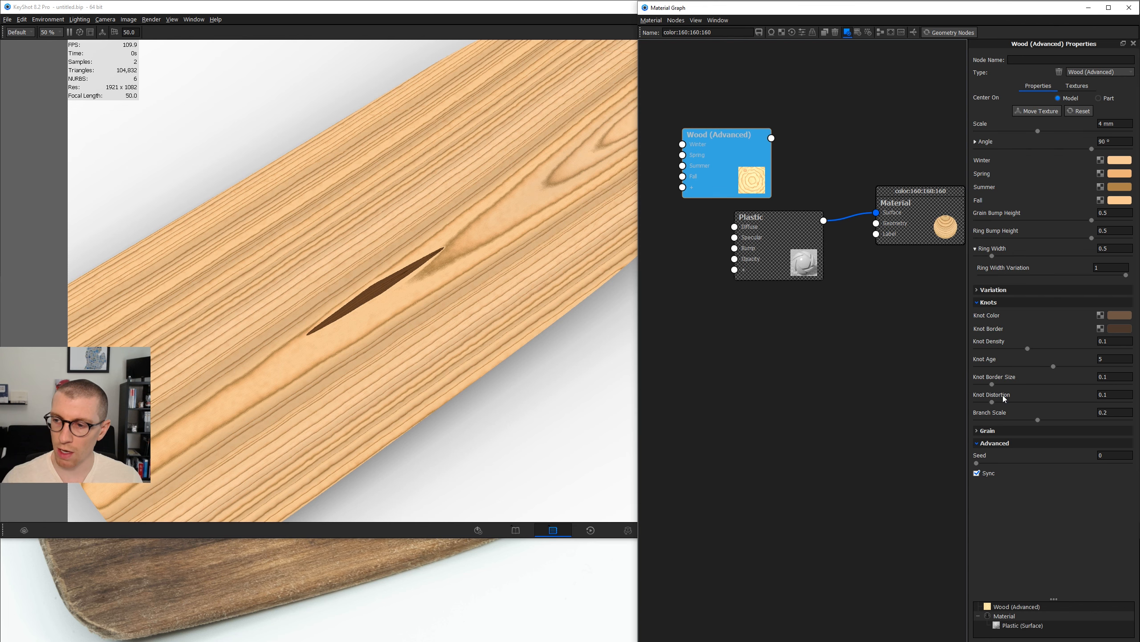
Set the knot age to 6 and the knot border size to 1.
{"action": "left_click", "coordinate": [1113, 358]}
{"action": "key", "text": "Return"}
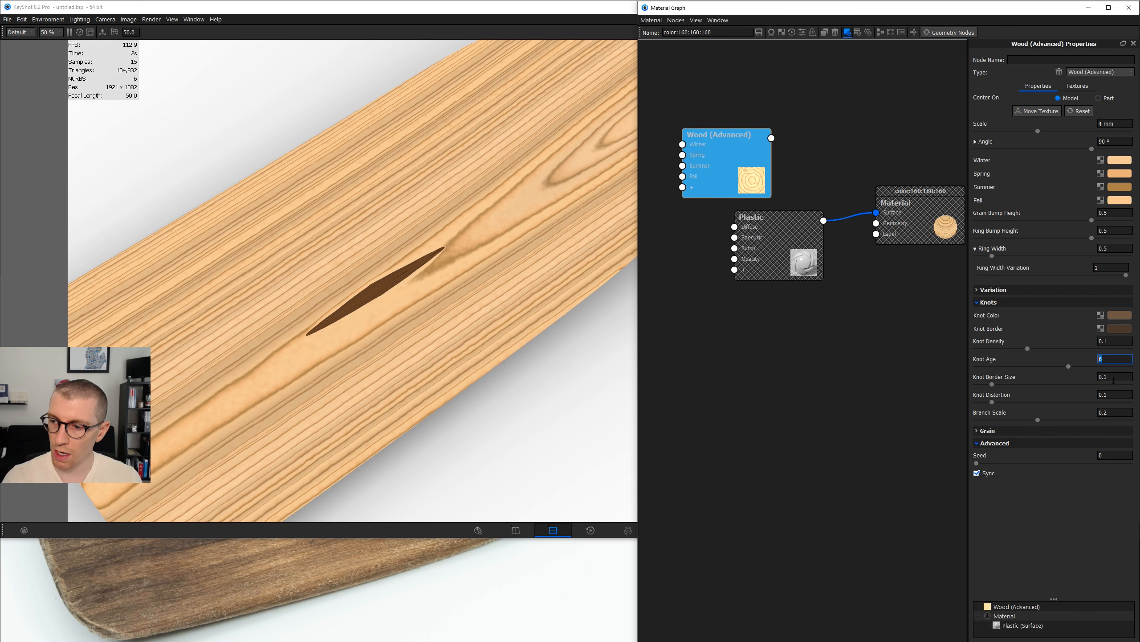
{"action": "left_click", "coordinate": [1114, 377]}
{"action": "type", "text": "1"}
{"action": "key", "text": "Return"}
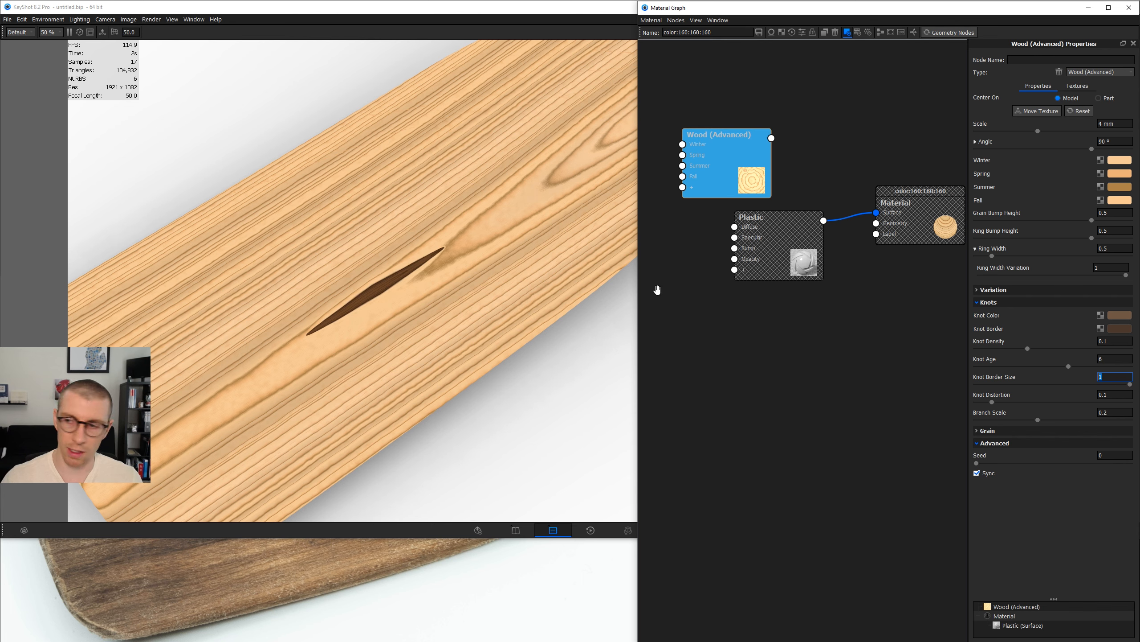
Brighten the knot border color to a light peach by raising its HSV value to about 96%, and accept it.
{"action": "left_click", "coordinate": [1120, 328]}
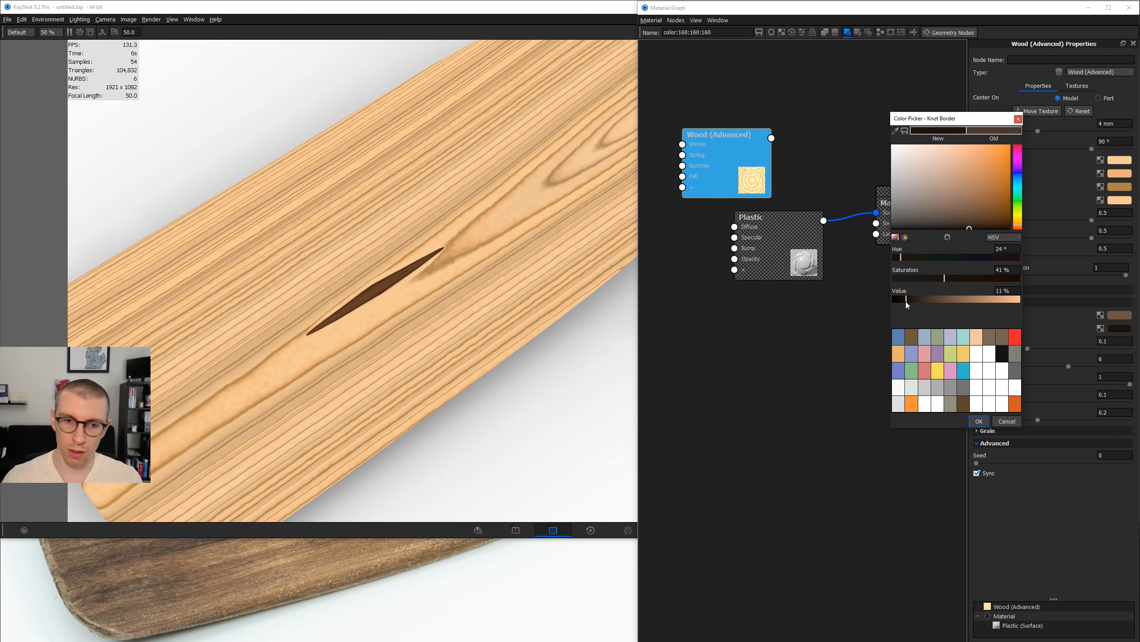
{"action": "left_click", "coordinate": [905, 300]}
{"action": "left_click_drag", "start_coordinate": [905, 302], "coordinate": [1028, 291]}
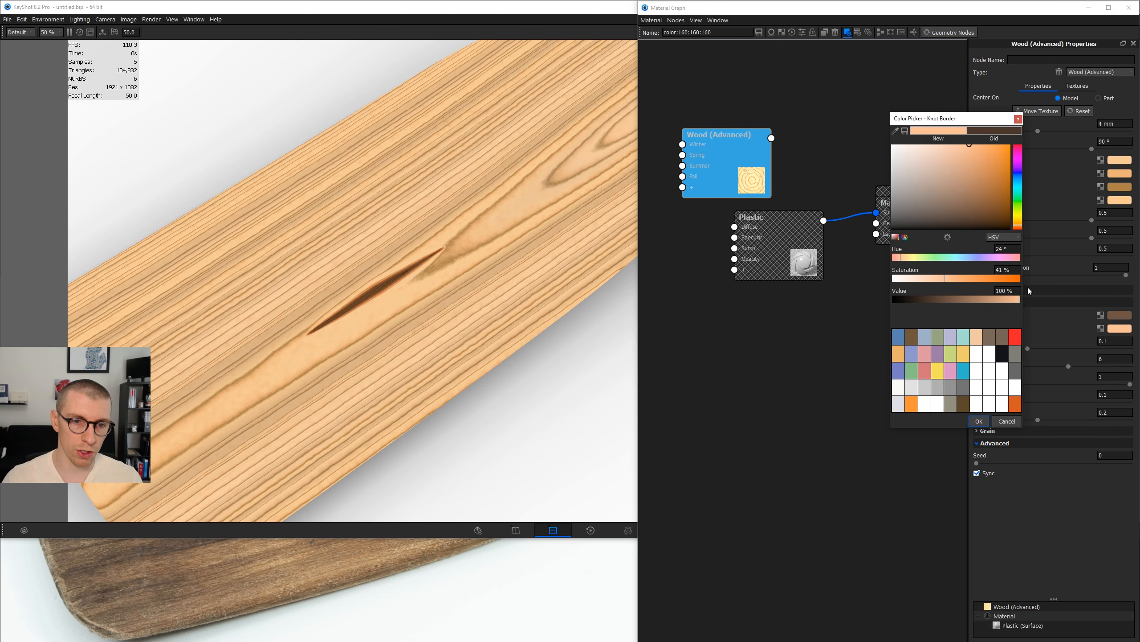
{"action": "left_click_drag", "start_coordinate": [1029, 291], "coordinate": [1017, 296]}
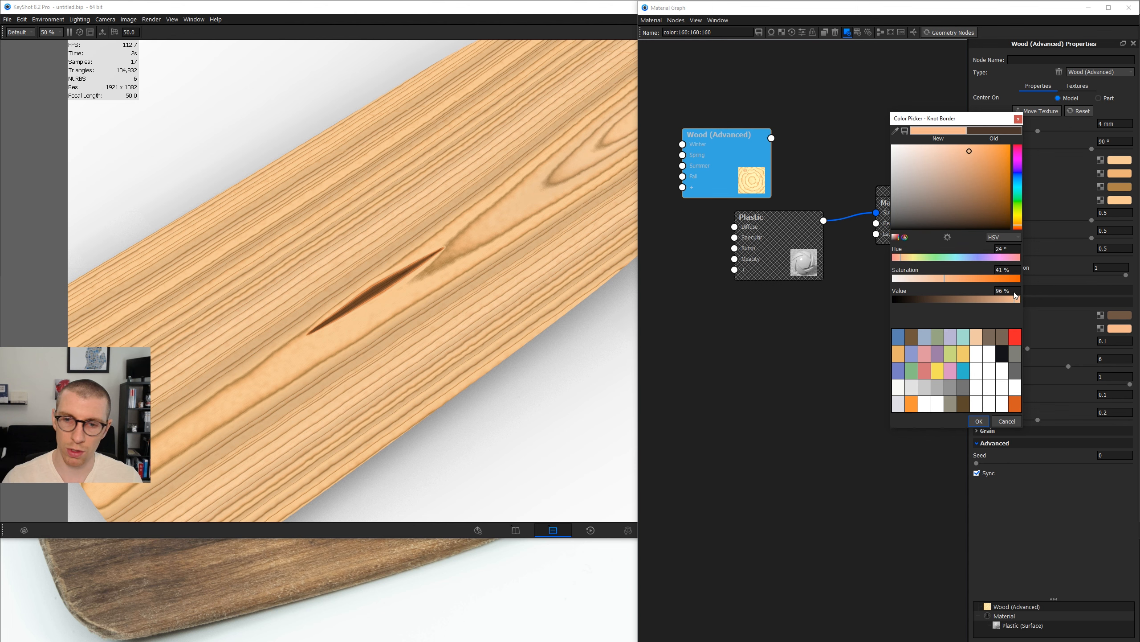
{"action": "key", "text": "Return"}
Try knot distortion values of 0.5, 1 and 0.1 to compare how the knot shape warps.
{"action": "left_click", "coordinate": [1111, 393]}
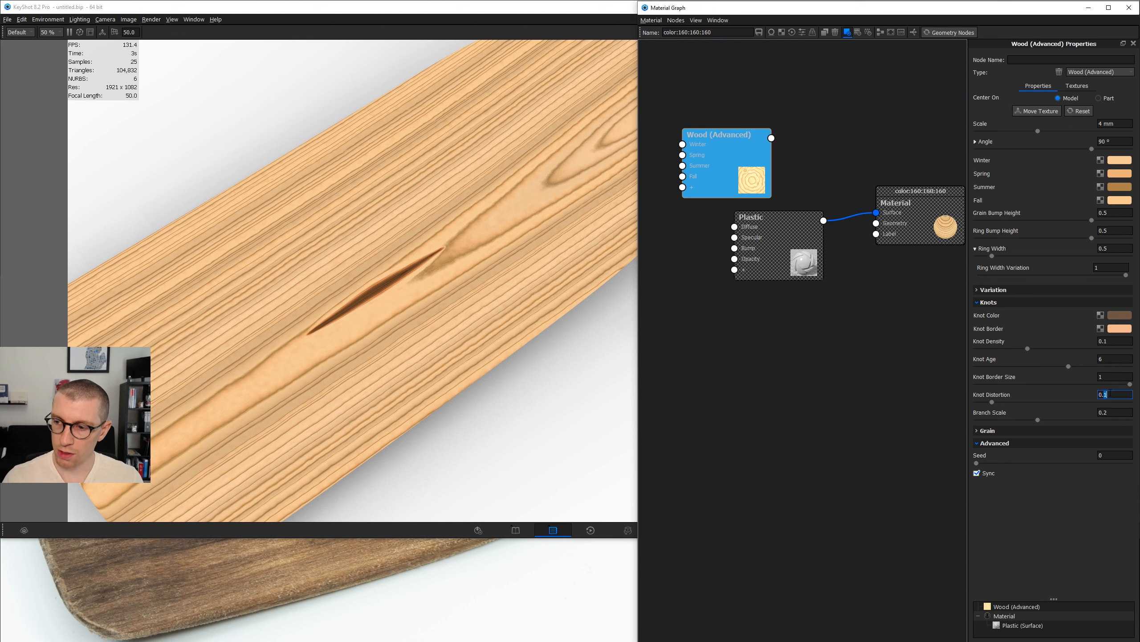
{"action": "type", "text": "0.5"}
{"action": "key", "text": "Return"}
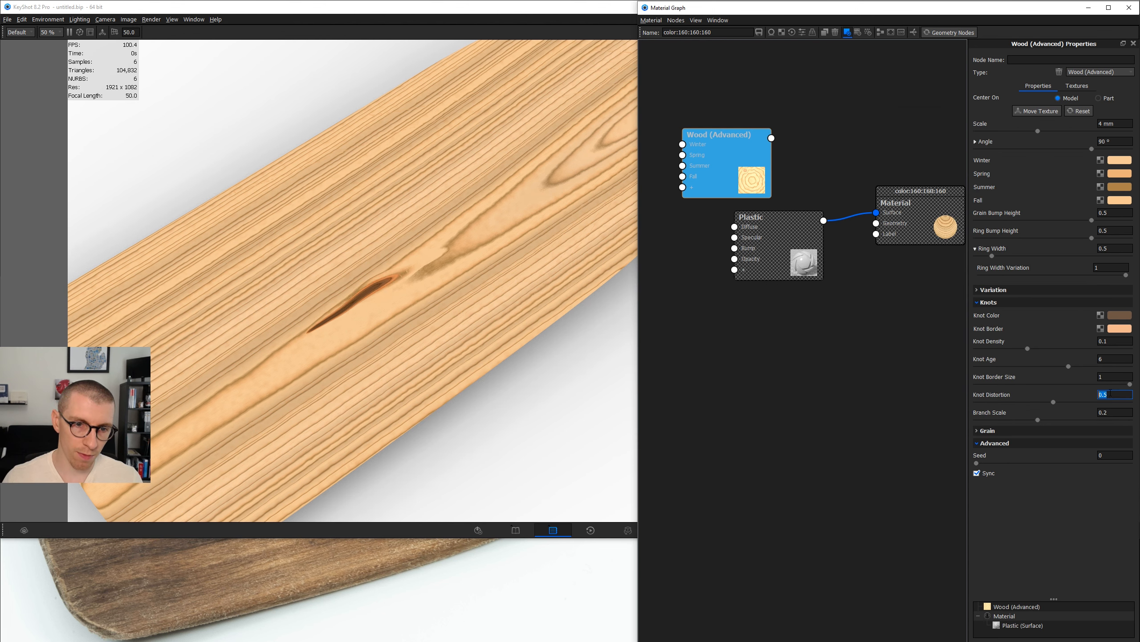
{"action": "type", "text": "1"}
{"action": "key", "text": "Return"}
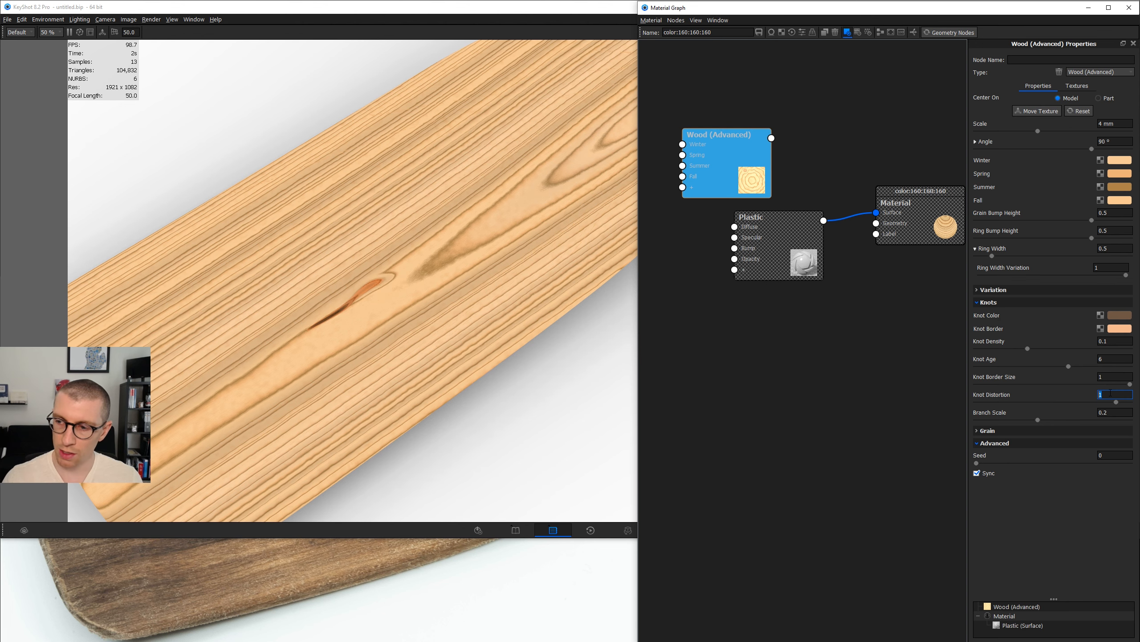
{"action": "type", "text": "0.1"}
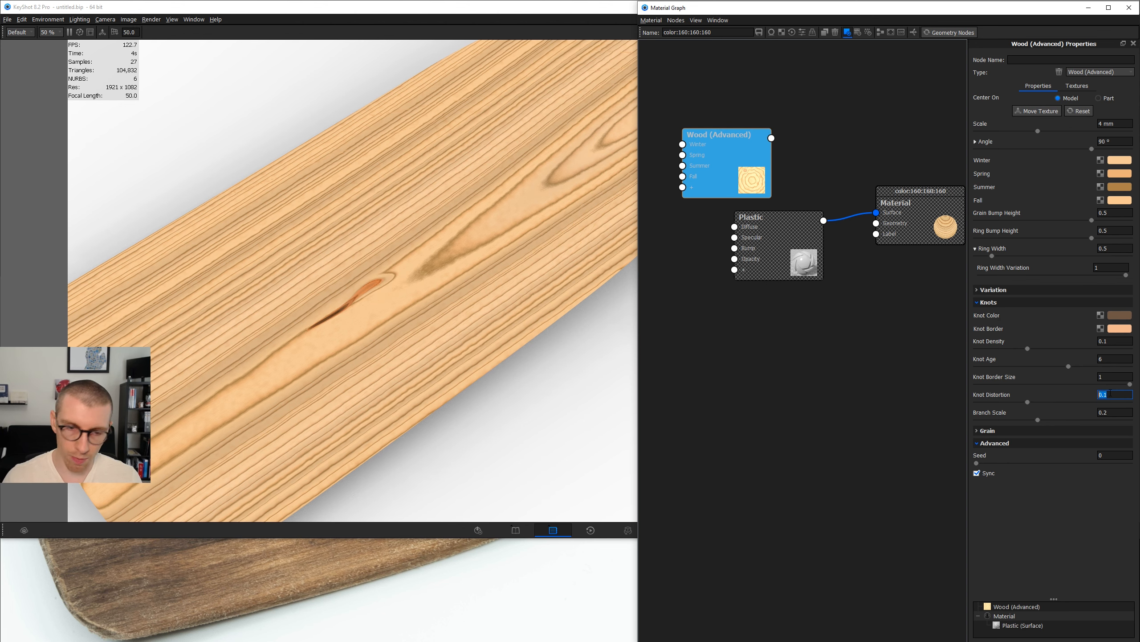
{"action": "key", "text": "Return"}
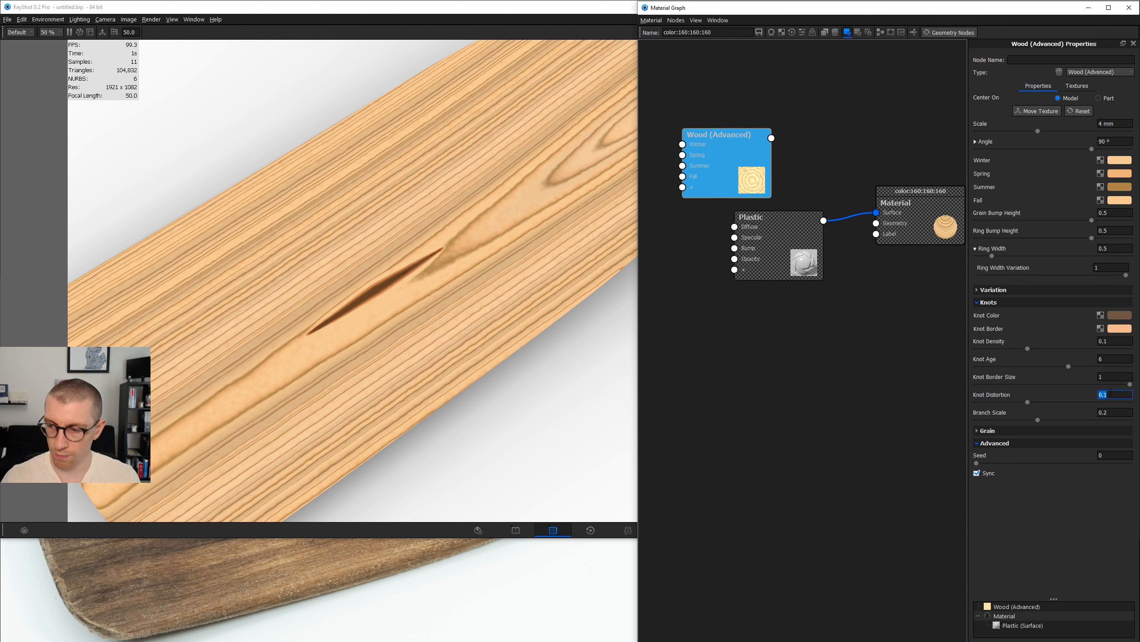
Set the knot distortion to 0.2 and increase the branch scale to about 0.33.
{"action": "type", "text": "0.2"}
{"action": "key", "text": "Return"}
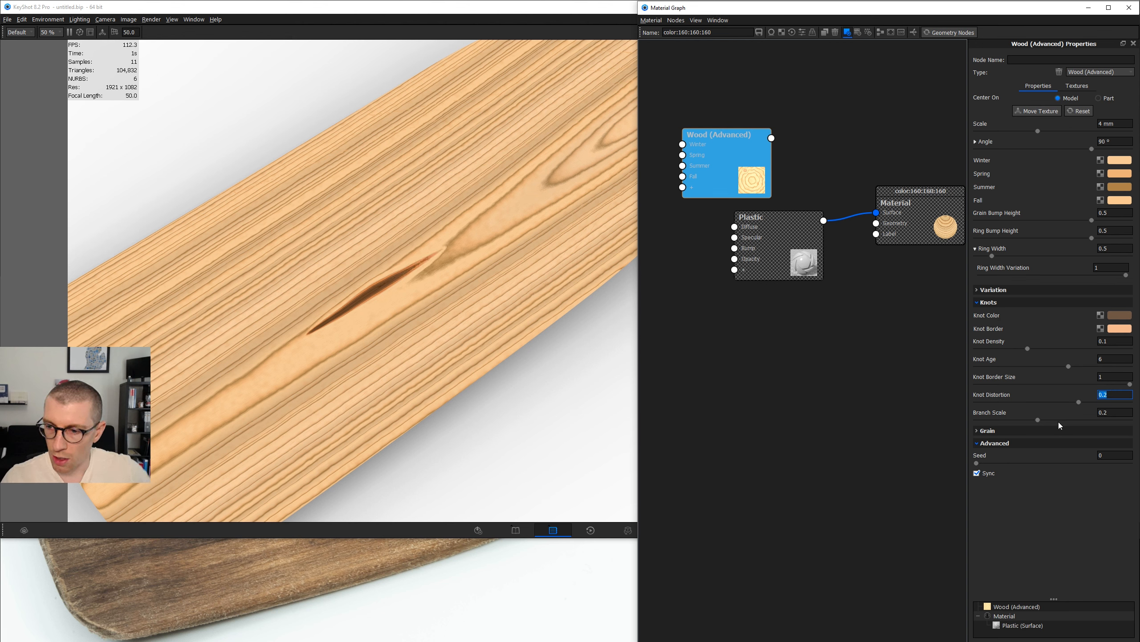
{"action": "left_click_drag", "start_coordinate": [1038, 420], "coordinate": [1078, 420]}
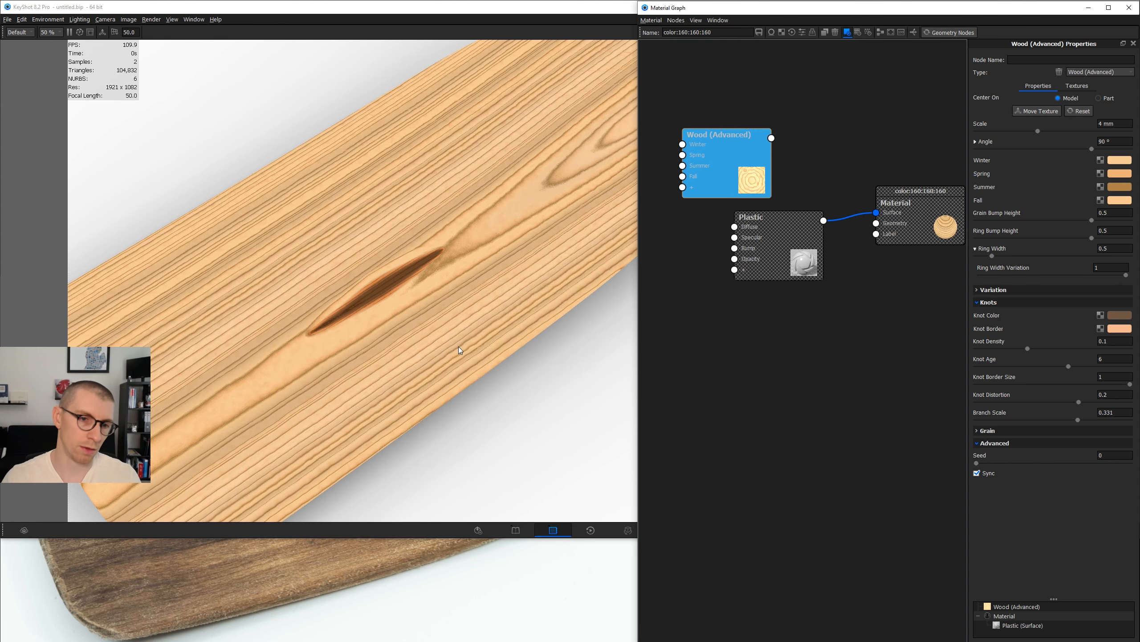
Check the knot against the reference photo and darken the knot color to an HSV value of about 26%.
{"action": "left_click", "coordinate": [478, 580]}
{"action": "left_click", "coordinate": [481, 247]}
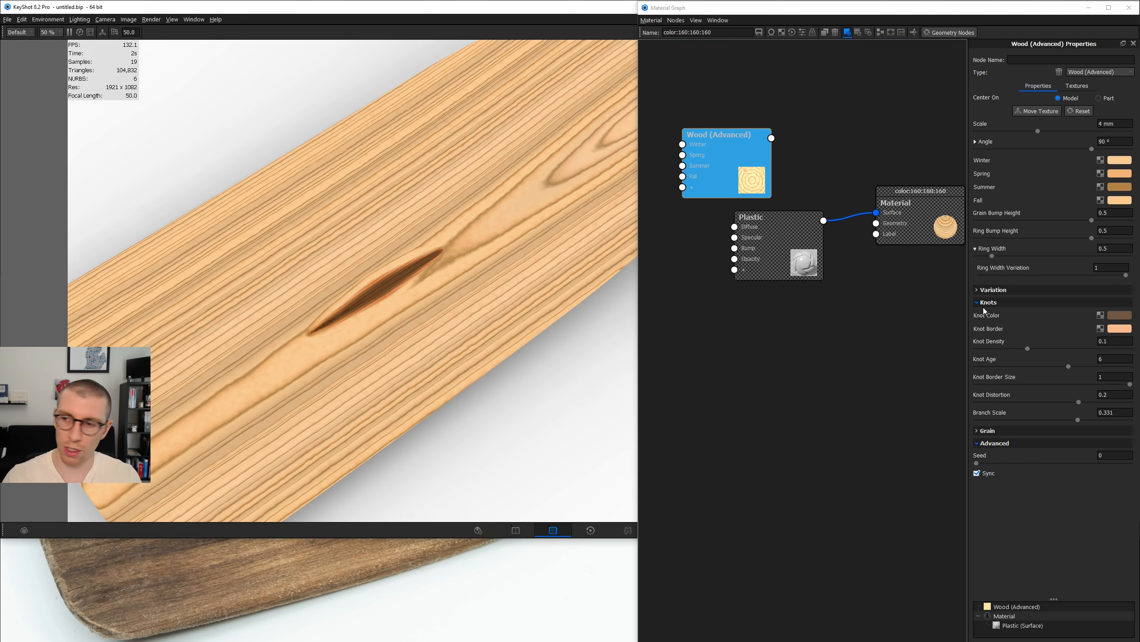
{"action": "left_click", "coordinate": [1120, 315]}
{"action": "left_click_drag", "start_coordinate": [953, 277], "coordinate": [947, 277]}
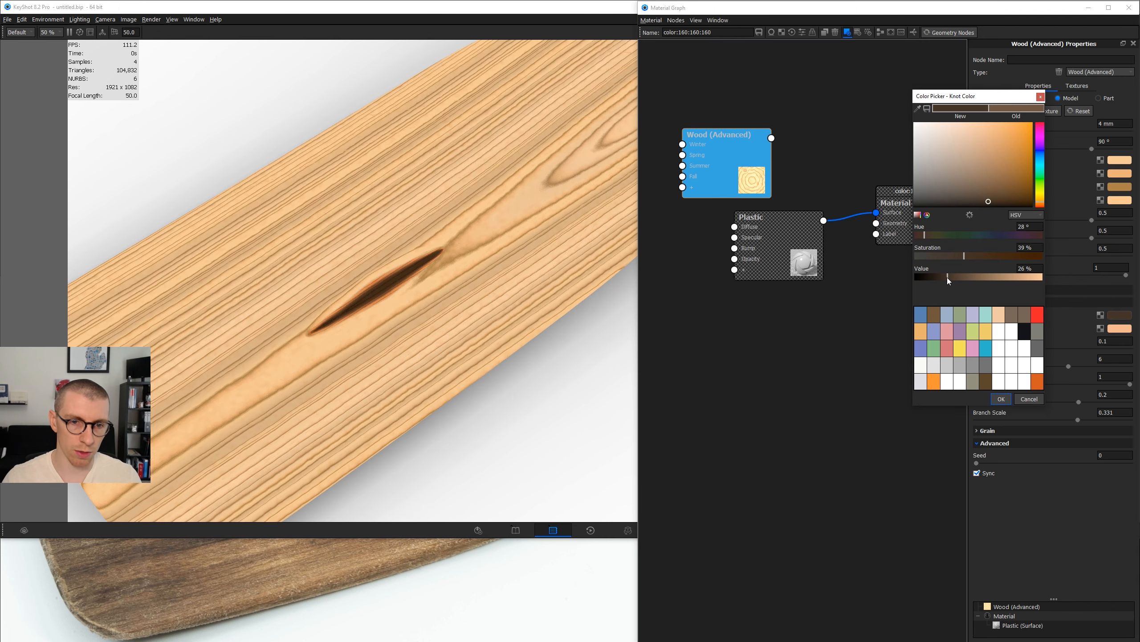
{"action": "left_click", "coordinate": [995, 403]}
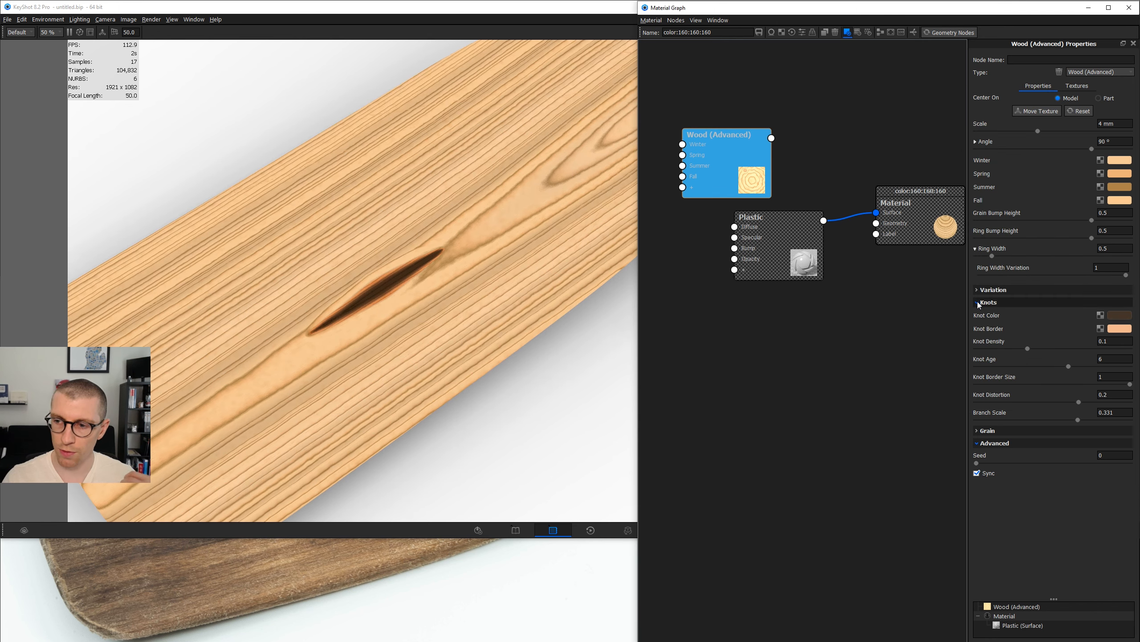
Review the wood across the whole spatula, reveal the grain settings, and compare the blade's grain with the reference photo.
{"action": "scroll", "coordinate": [488, 270], "scroll_direction": "down", "scroll_amount": 10}
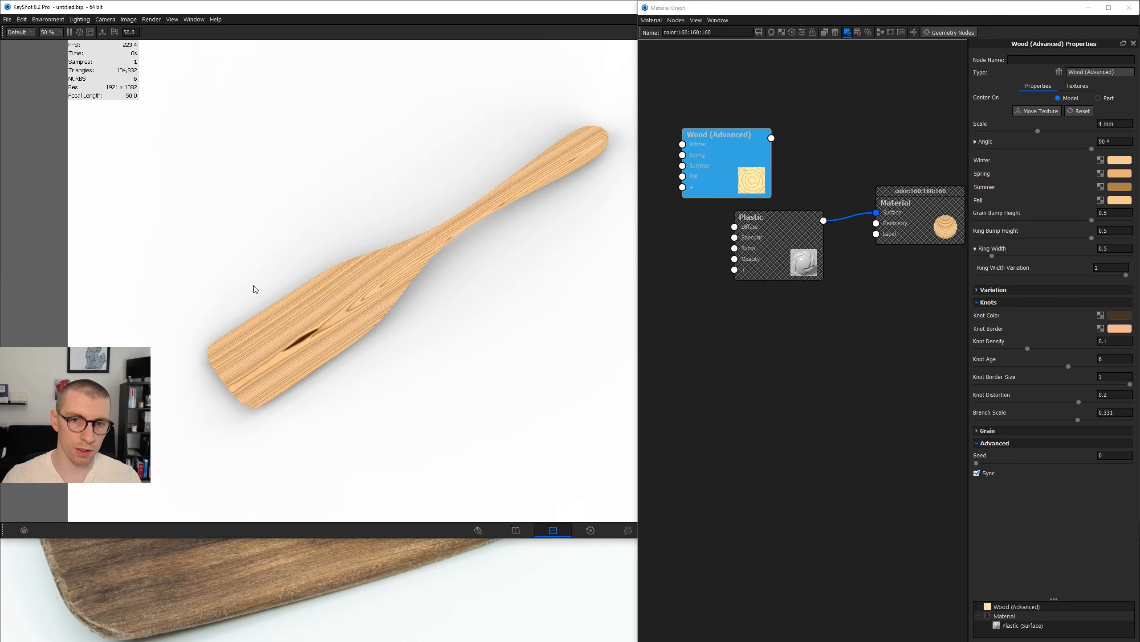
{"action": "left_click_drag", "start_coordinate": [488, 127], "coordinate": [504, 259]}
{"action": "scroll", "coordinate": [504, 259], "scroll_direction": "up", "scroll_amount": 10}
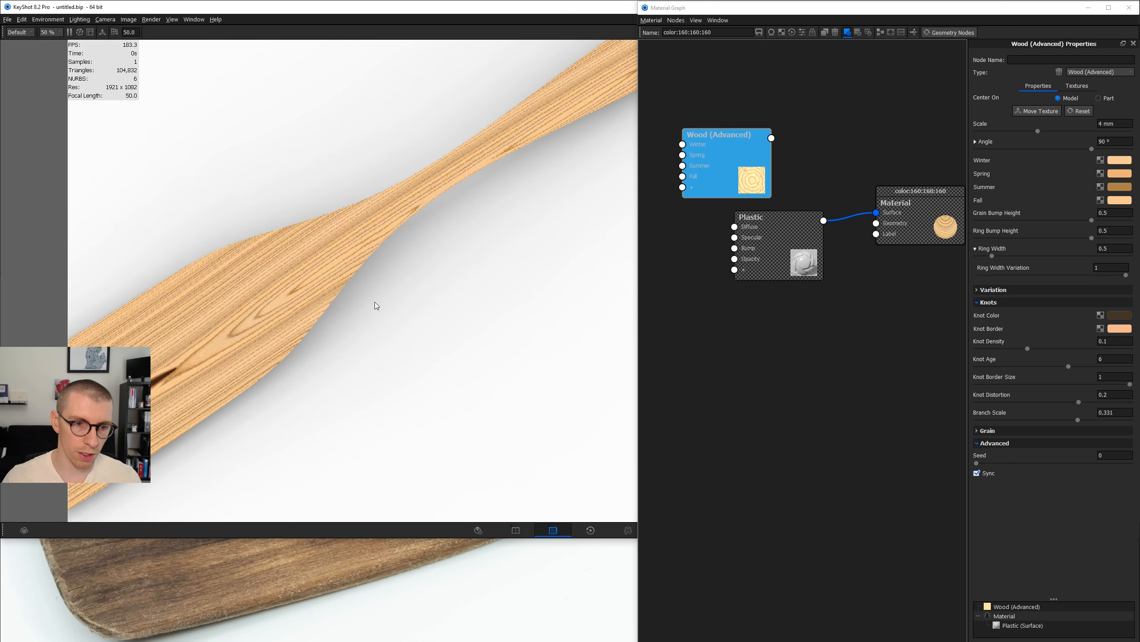
{"action": "middle_click_drag", "start_coordinate": [351, 300], "coordinate": [736, 166]}
{"action": "left_click", "coordinate": [985, 303]}
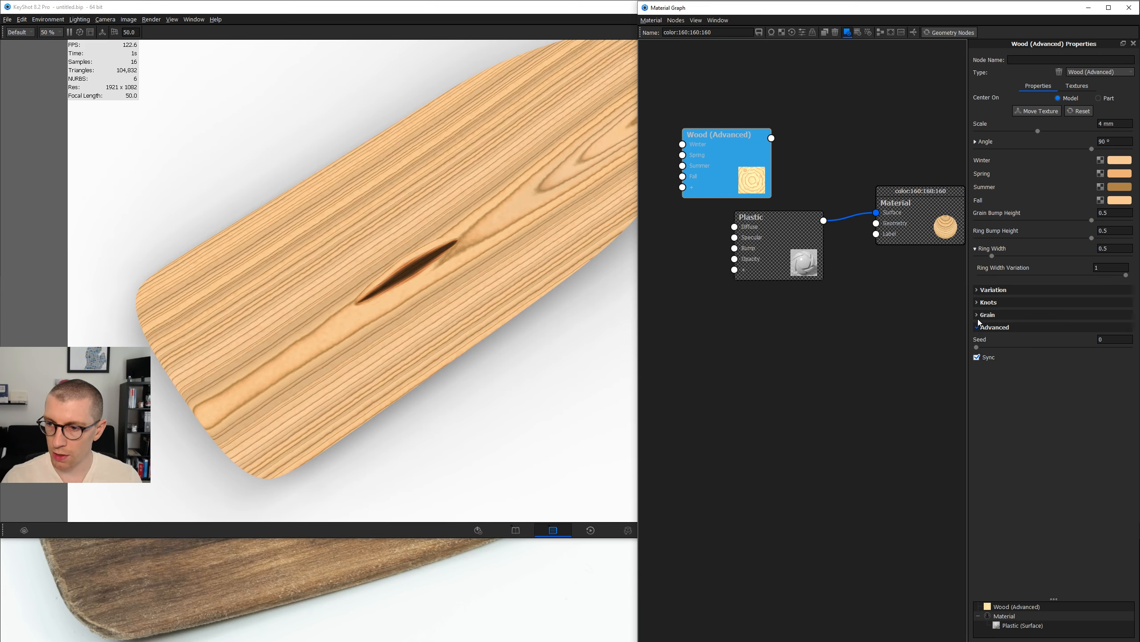
{"action": "left_click", "coordinate": [983, 315]}
{"action": "scroll", "coordinate": [506, 285], "scroll_direction": "up", "scroll_amount": 5}
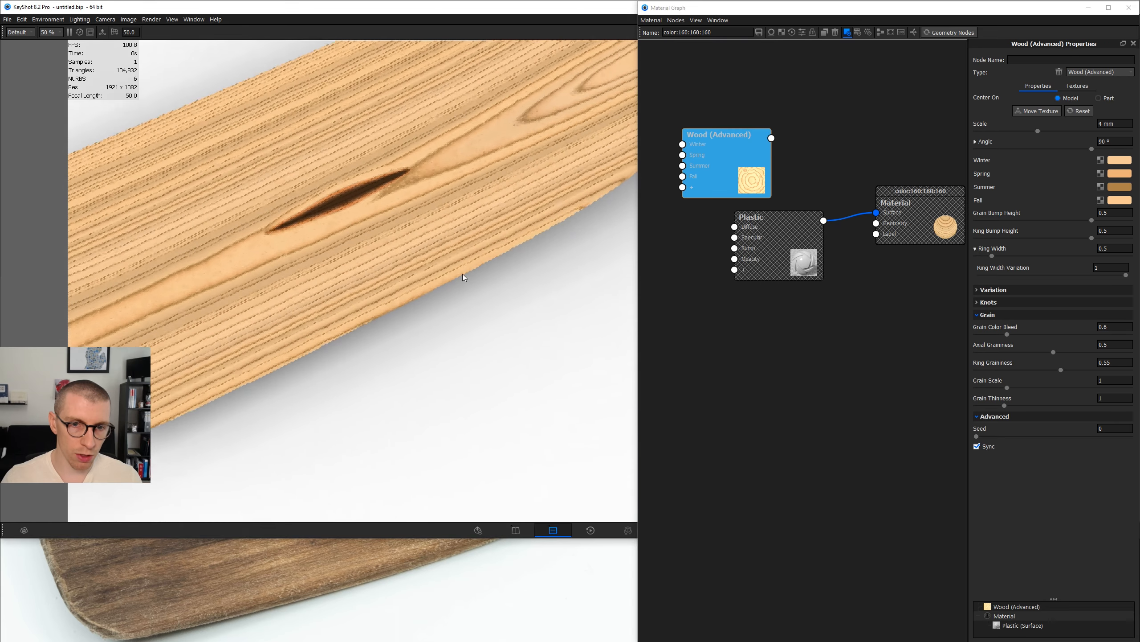
{"action": "scroll", "coordinate": [465, 272], "scroll_direction": "down", "scroll_amount": 5}
{"action": "left_click", "coordinate": [392, 578]}
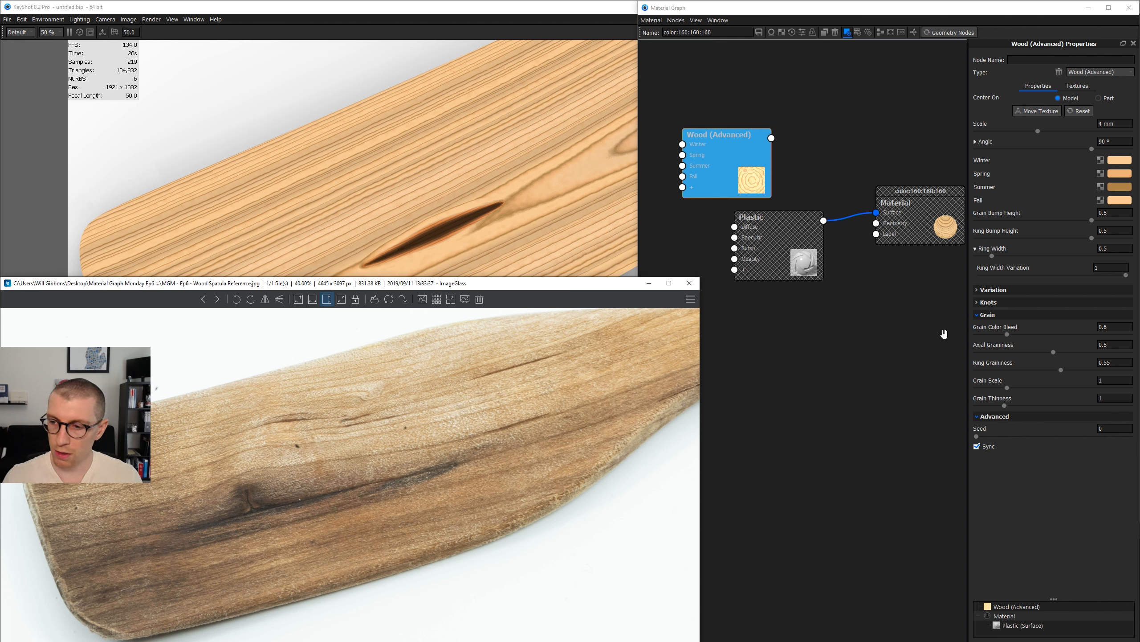
{"action": "left_click", "coordinate": [493, 21]}
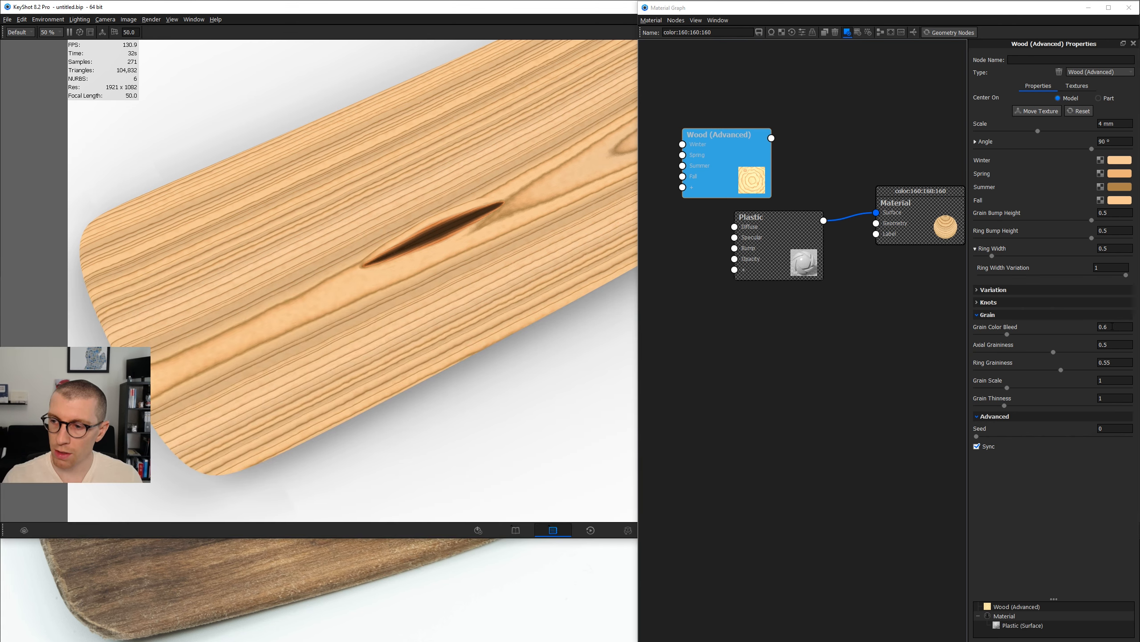
Try a grain color bleed of 1 and examine the grain around the knot up close.
{"action": "left_click", "coordinate": [1112, 327]}
{"action": "type", "text": "1"}
{"action": "key", "text": "Return"}
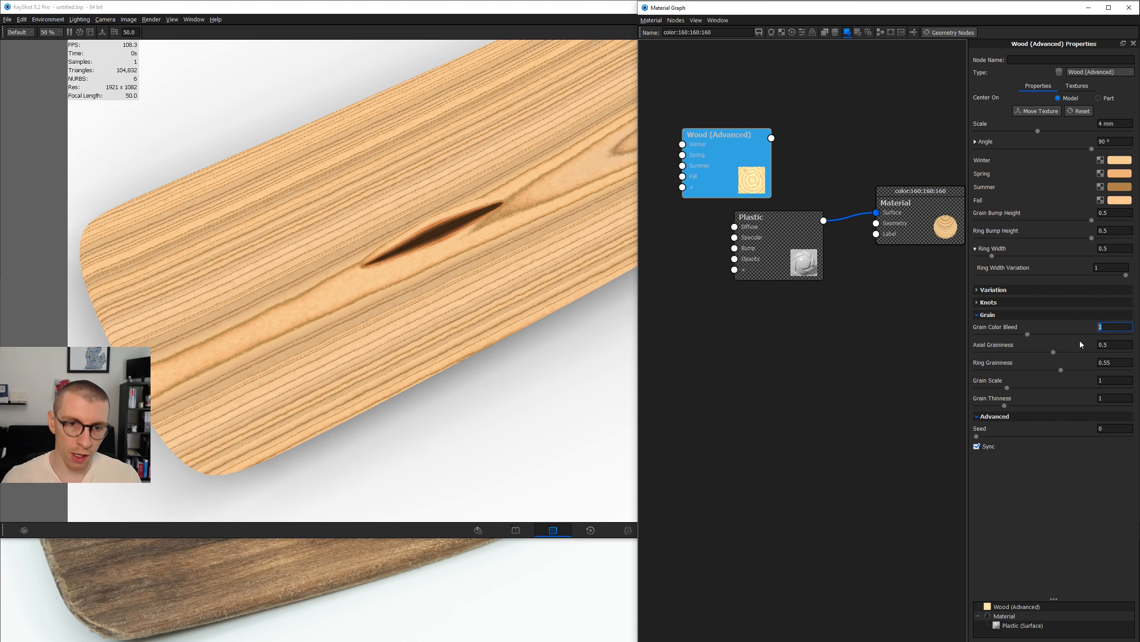
{"action": "scroll", "coordinate": [400, 271], "scroll_direction": "up", "scroll_amount": 2}
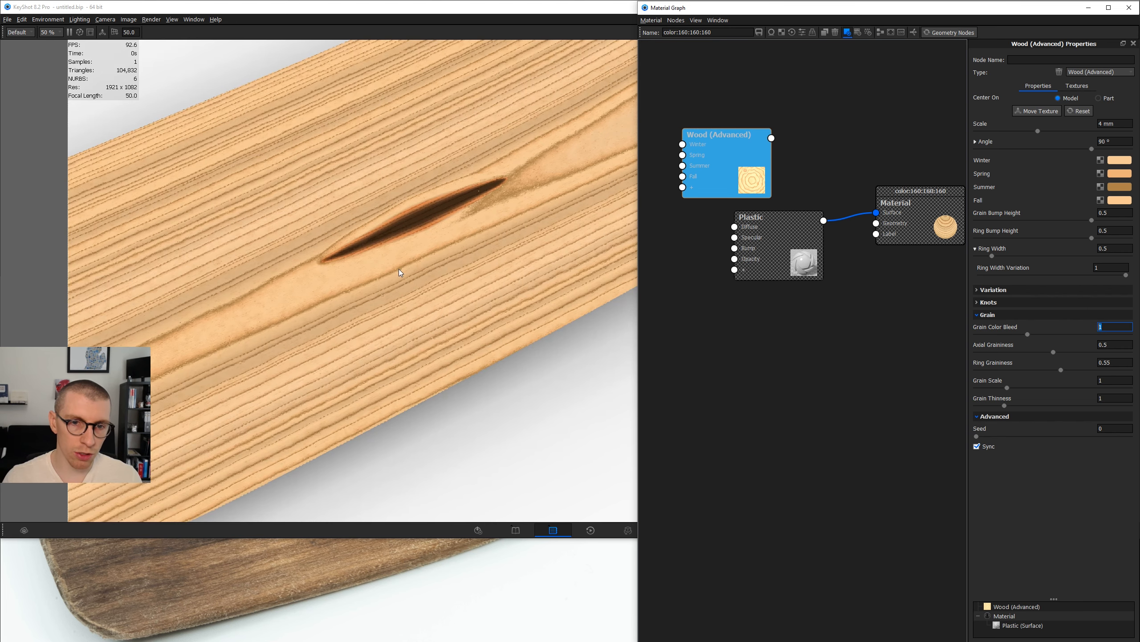
{"action": "scroll", "coordinate": [399, 272], "scroll_direction": "up", "scroll_amount": 1}
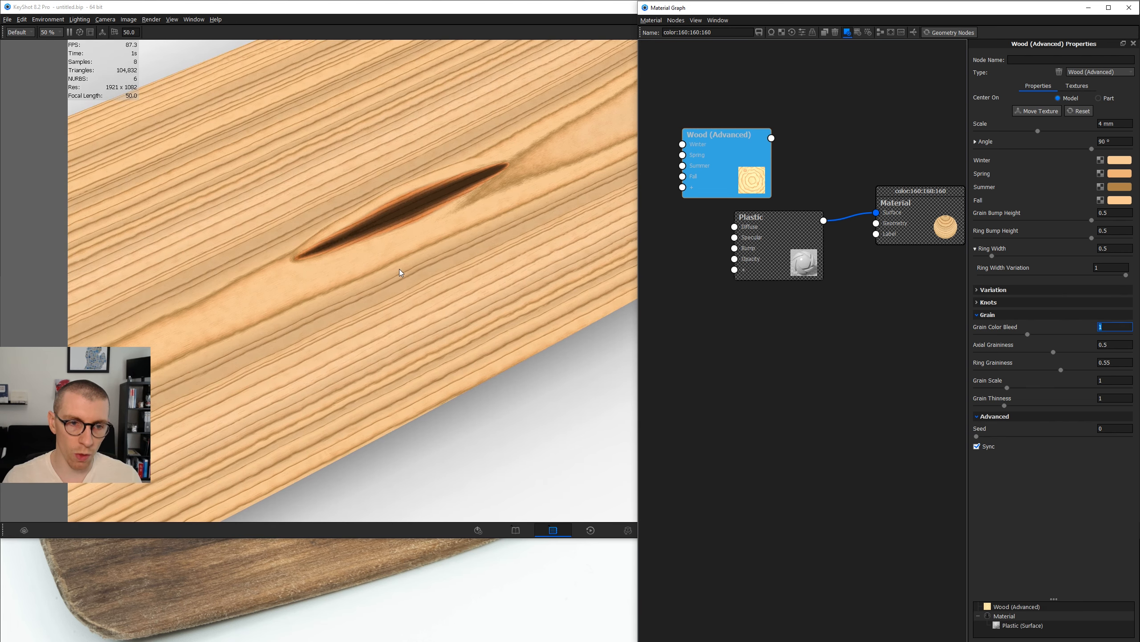
{"action": "scroll", "coordinate": [549, 245], "scroll_direction": "up", "scroll_amount": 1}
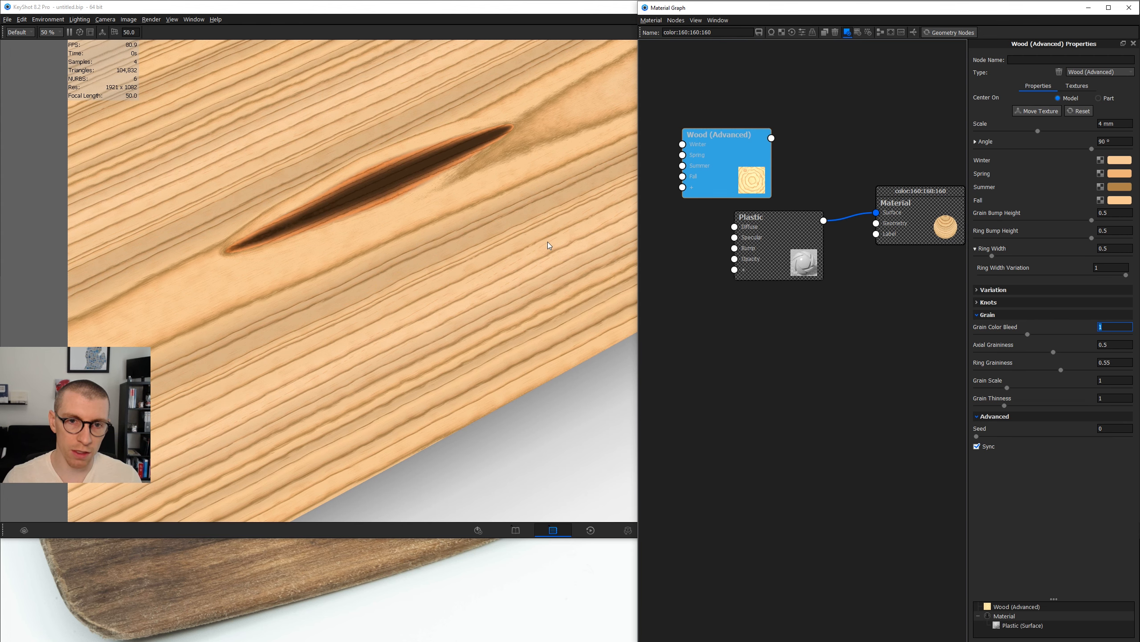
{"action": "scroll", "coordinate": [527, 157], "scroll_direction": "up", "scroll_amount": 1}
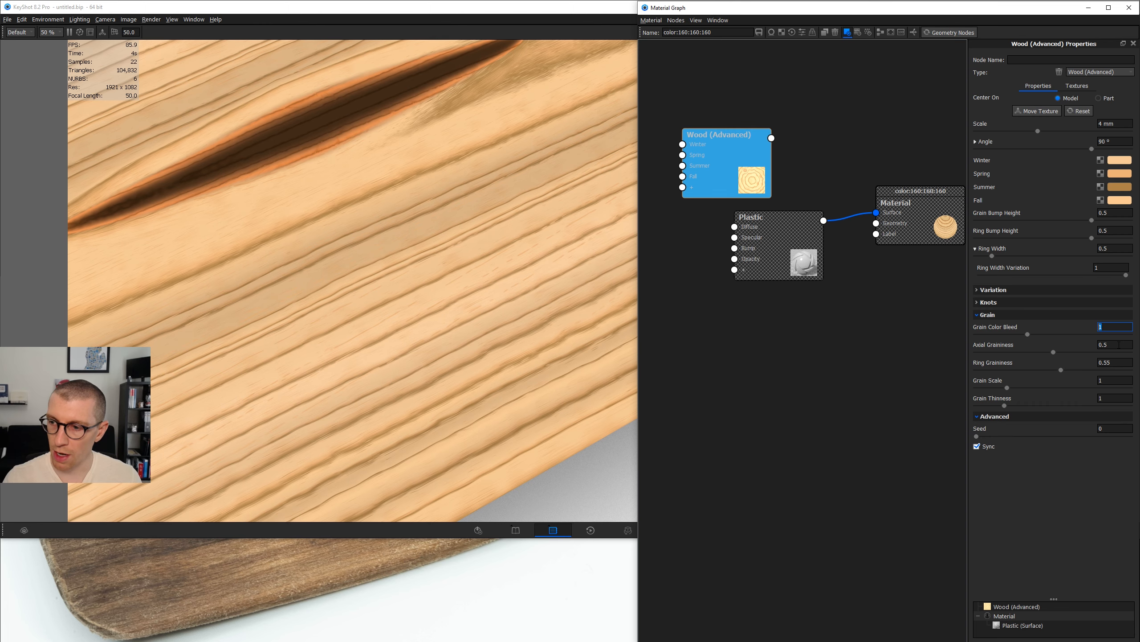
Set the axial graininess to 1 and check the grain on the blade from afar and up close.
{"action": "left_click", "coordinate": [1119, 345]}
{"action": "type", "text": "1"}
{"action": "key", "text": "Return"}
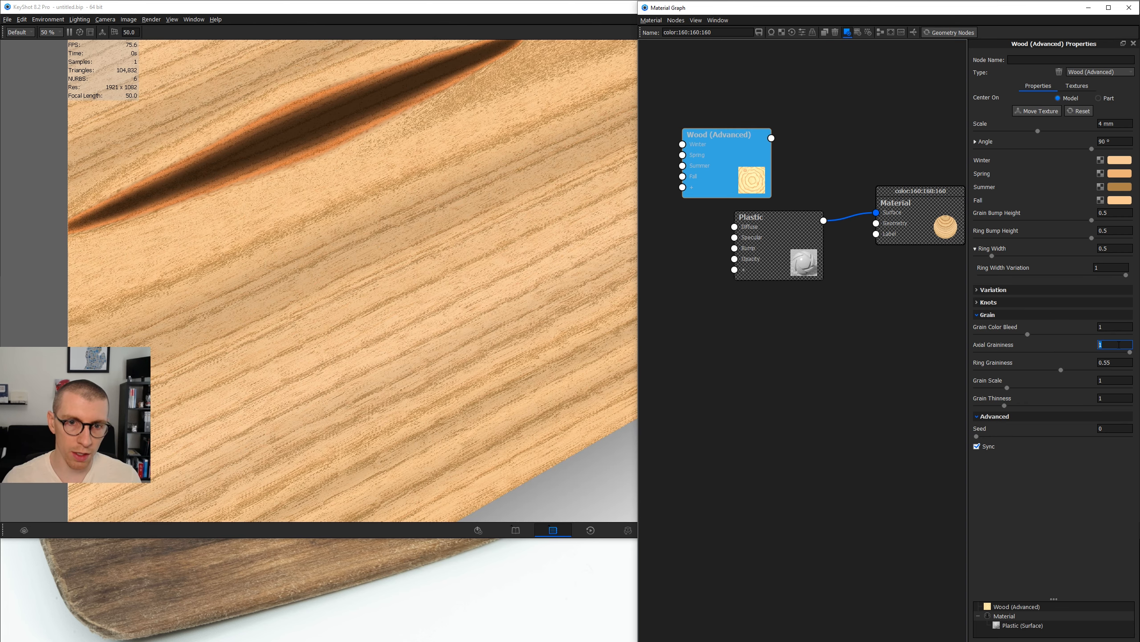
{"action": "scroll", "coordinate": [449, 347], "scroll_direction": "down", "scroll_amount": 4}
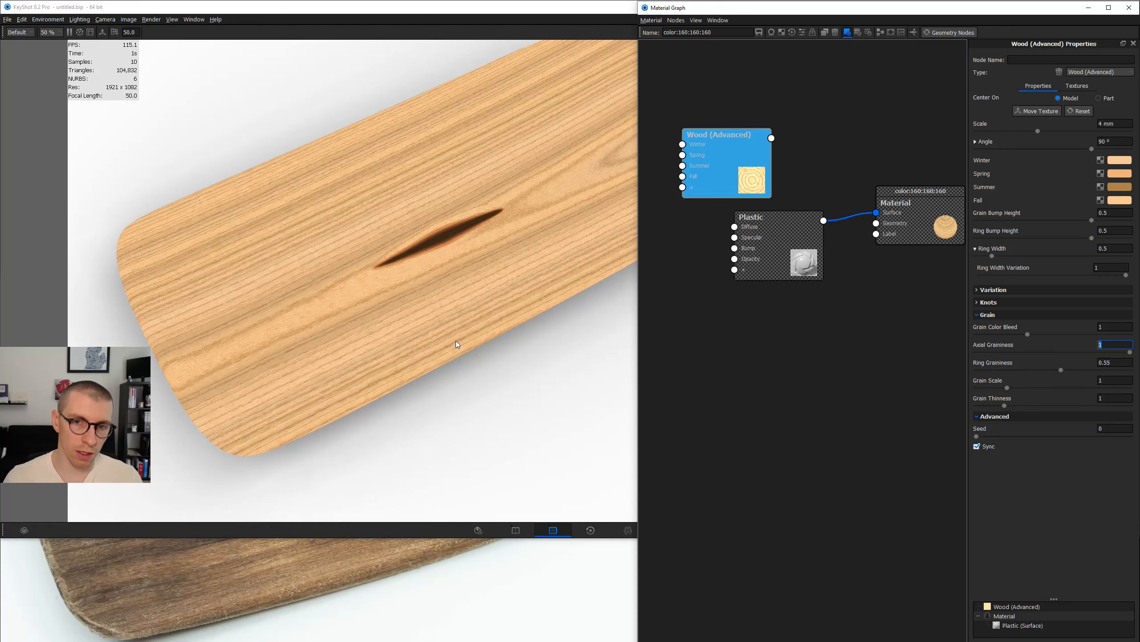
{"action": "scroll", "coordinate": [457, 345], "scroll_direction": "down", "scroll_amount": 2}
{"action": "scroll", "coordinate": [457, 344], "scroll_direction": "up", "scroll_amount": 5}
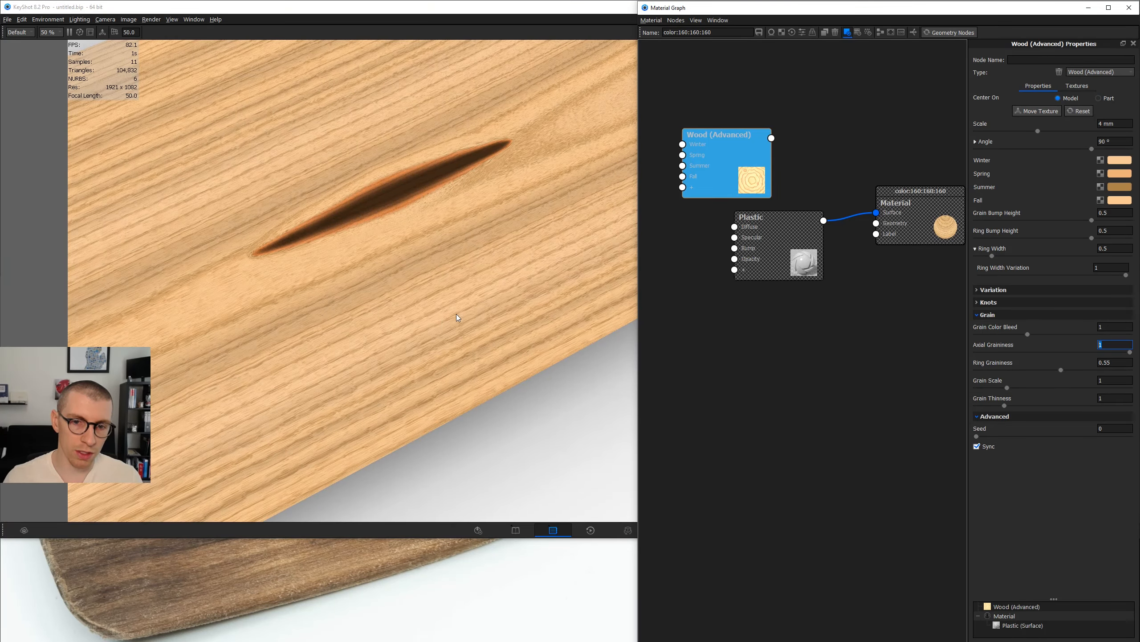
{"action": "scroll", "coordinate": [541, 314], "scroll_direction": "up", "scroll_amount": 1}
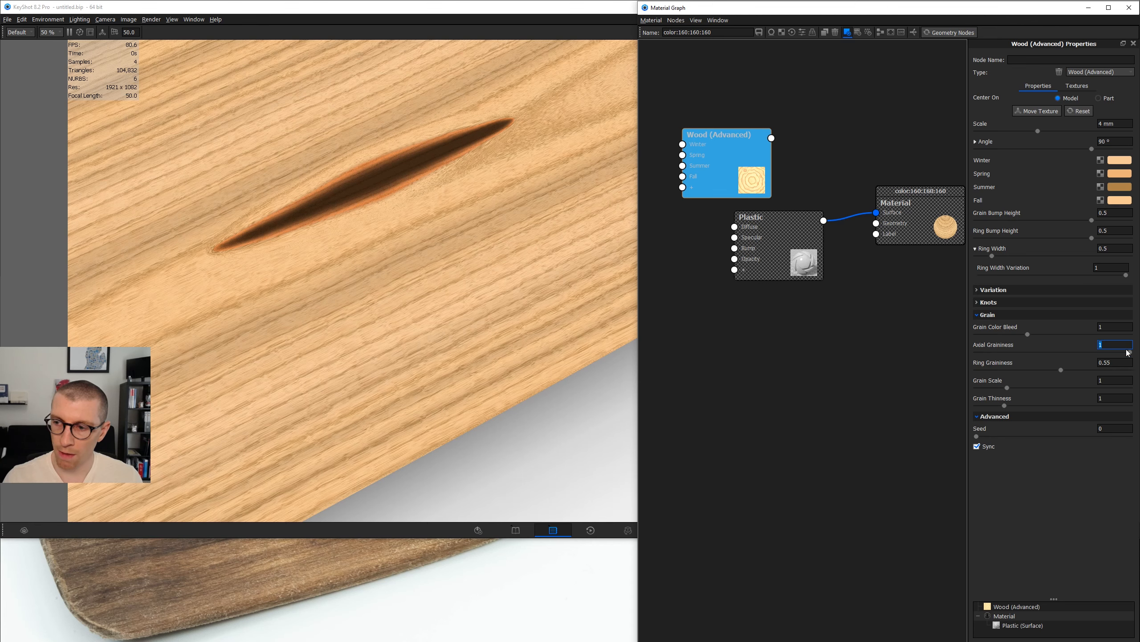
Set the grain color bleed to 0.5.
{"action": "left_click", "coordinate": [1113, 327]}
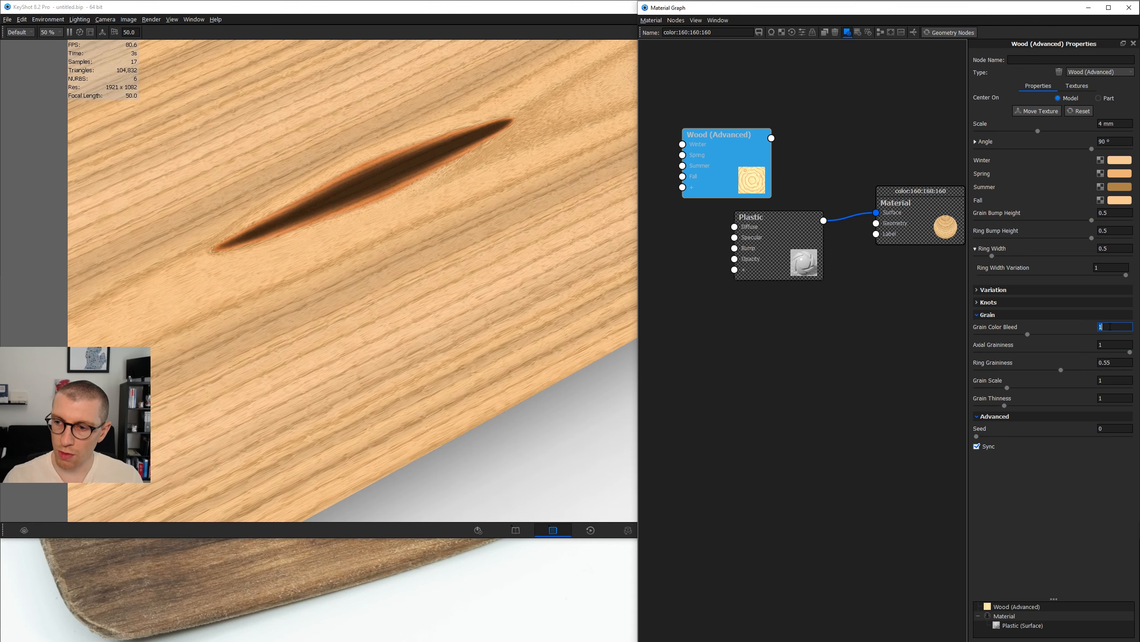
{"action": "type", "text": "0.5"}
{"action": "key", "text": "Return"}
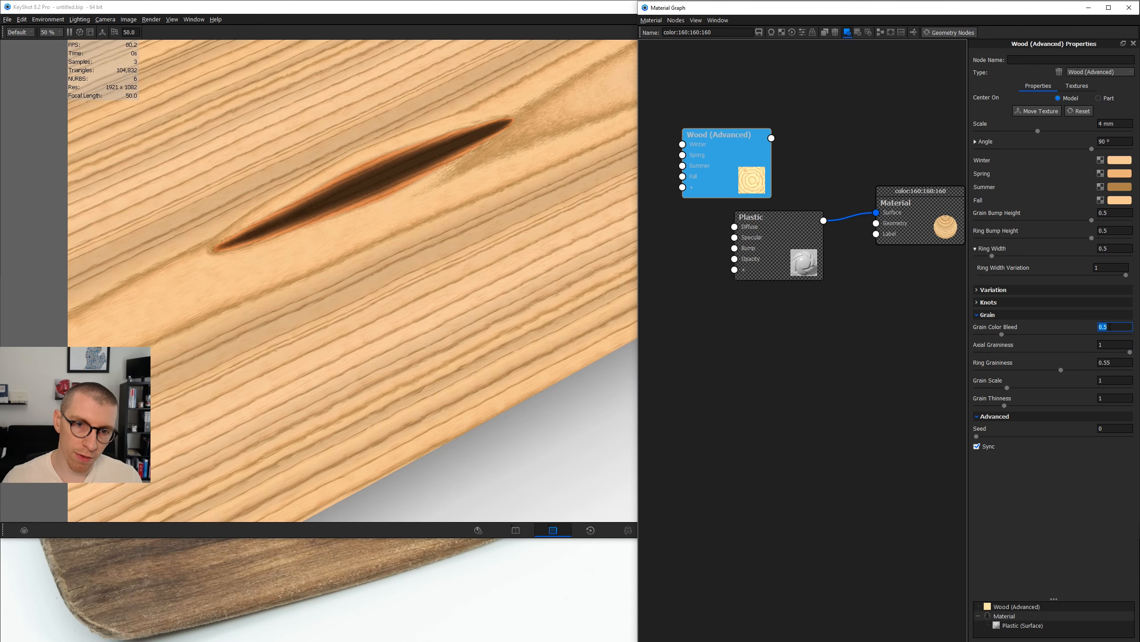
Set the ring graininess to 1.
{"action": "scroll", "coordinate": [407, 407], "scroll_direction": "down", "scroll_amount": 2}
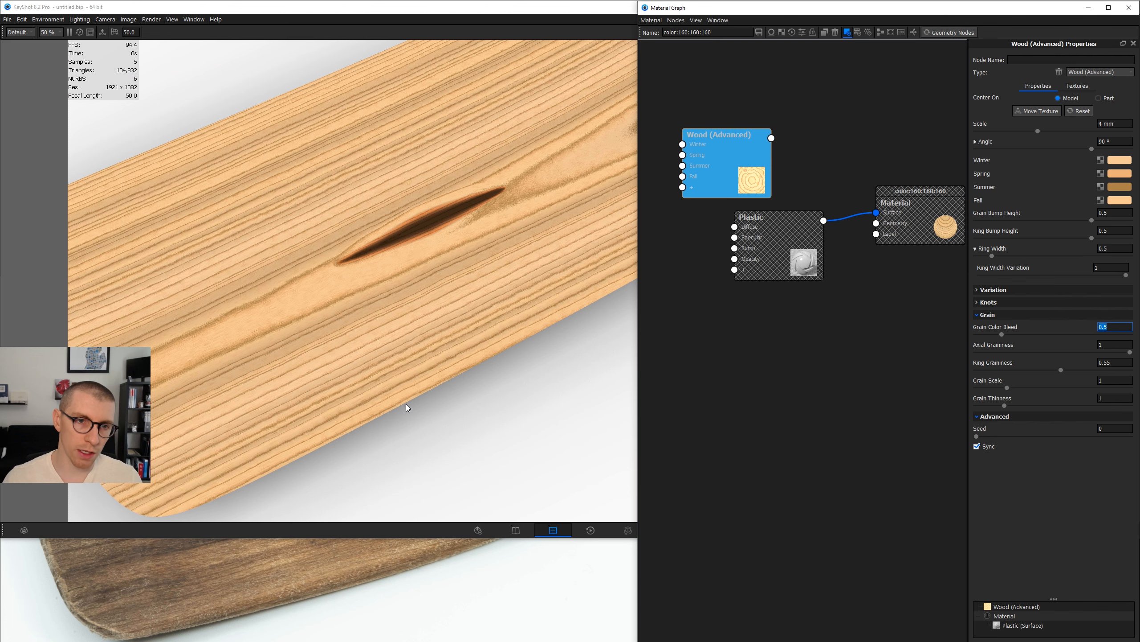
{"action": "scroll", "coordinate": [407, 407], "scroll_direction": "up", "scroll_amount": 1}
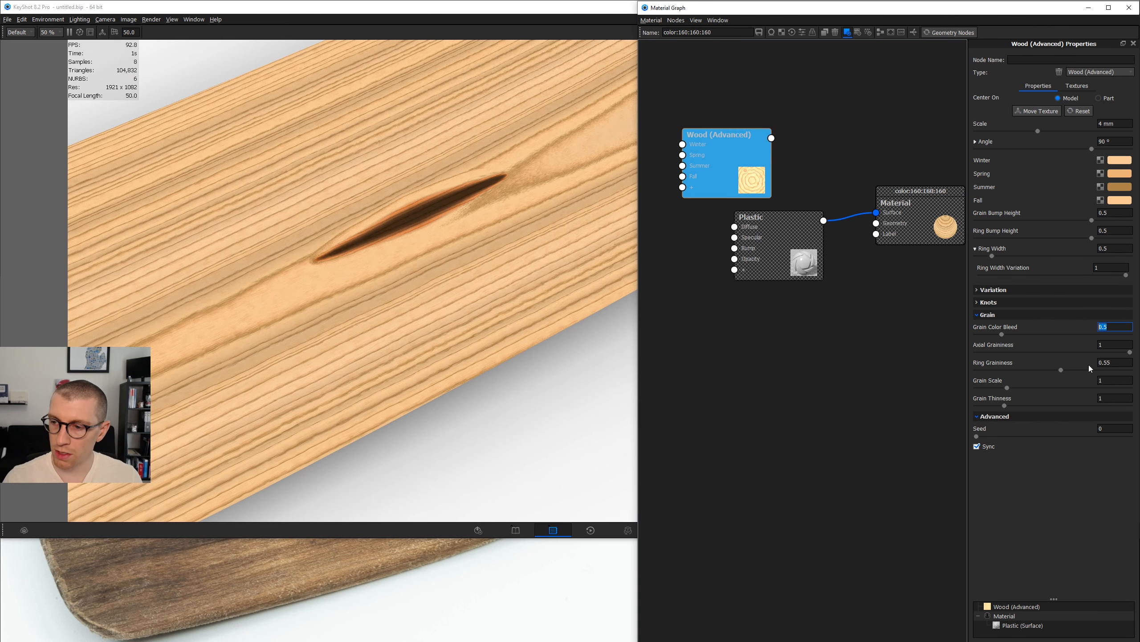
{"action": "key", "text": "Tab"}
{"action": "key", "text": "Tab"}
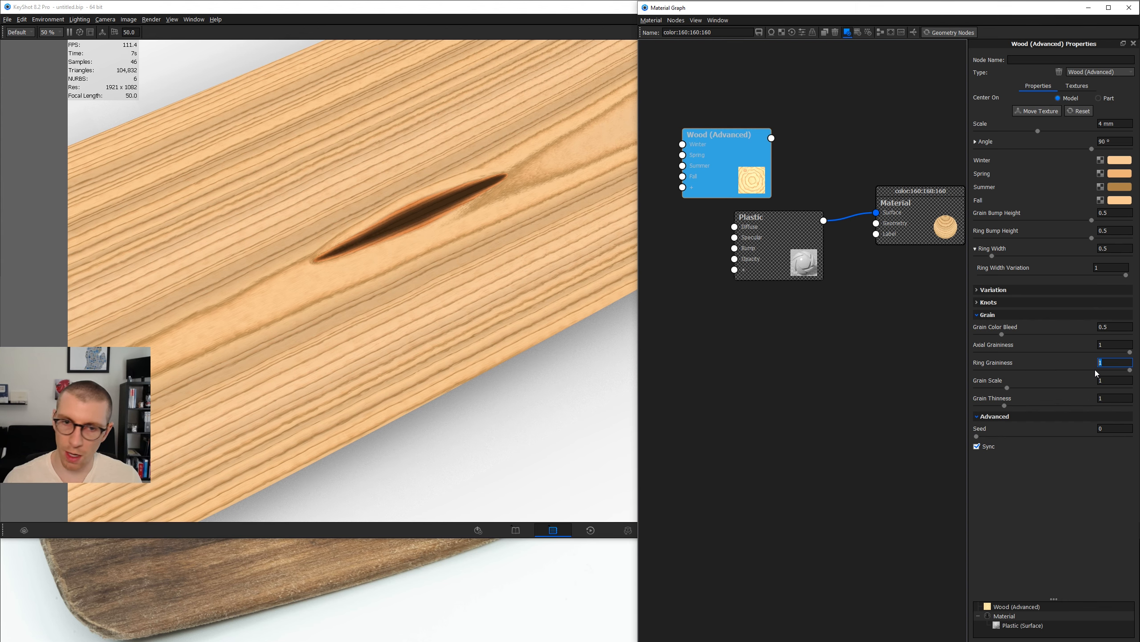
Examine the grain across the blade and its shoulder from afar and up close.
{"action": "scroll", "coordinate": [449, 289], "scroll_direction": "down", "scroll_amount": 5}
{"action": "middle_click_drag", "start_coordinate": [565, 211], "coordinate": [425, 305]}
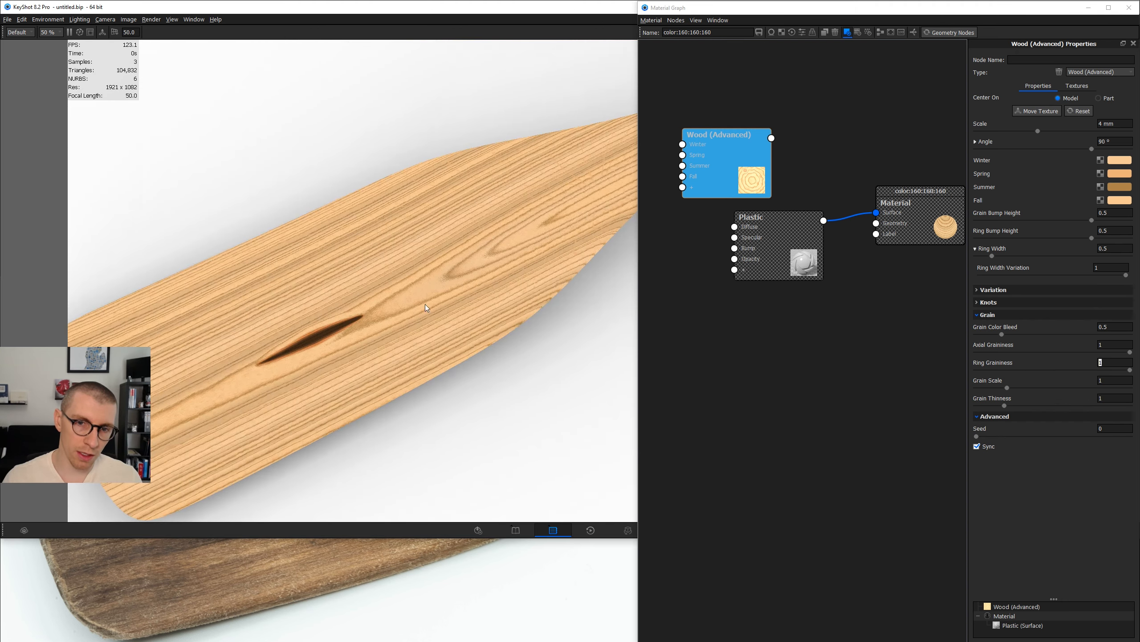
{"action": "left_click_drag", "start_coordinate": [425, 305], "coordinate": [302, 212]}
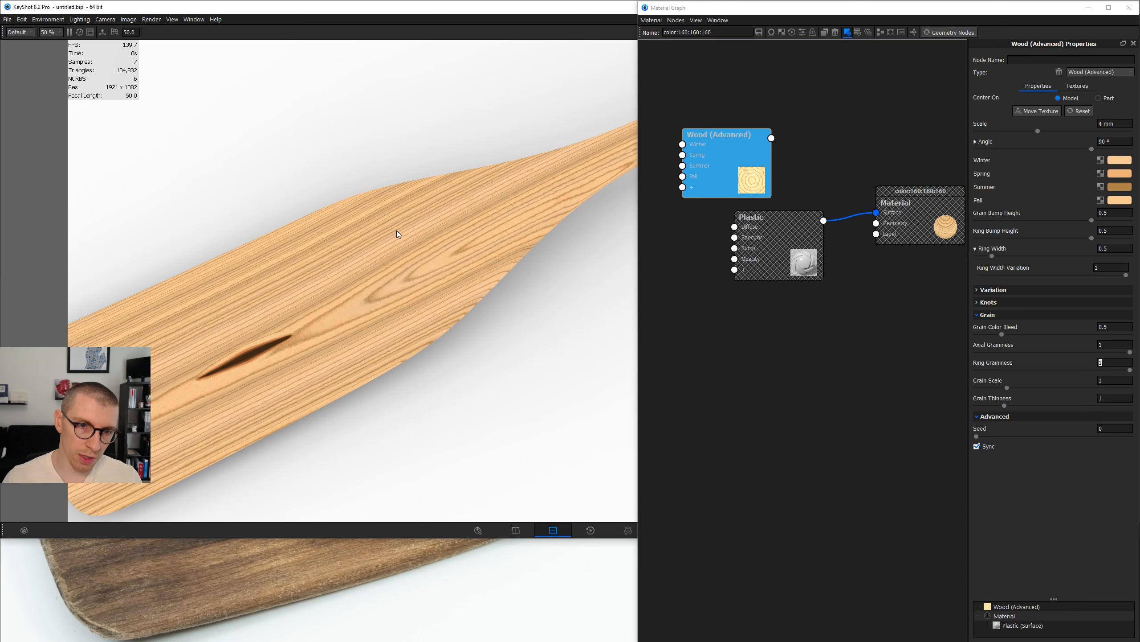
{"action": "scroll", "coordinate": [492, 215], "scroll_direction": "up", "scroll_amount": 3}
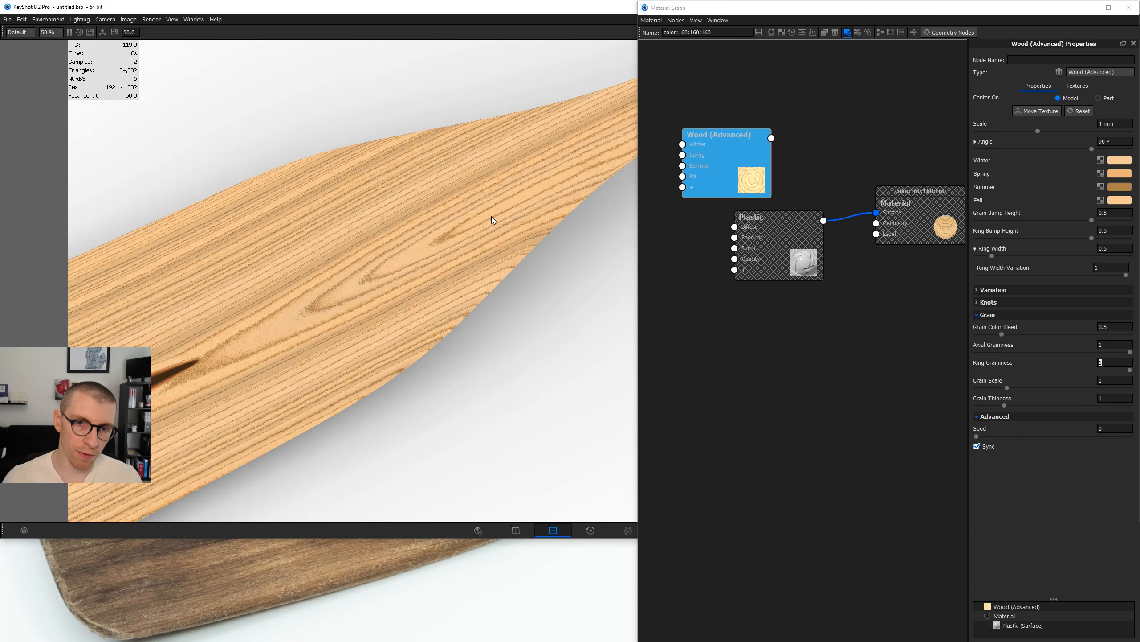
{"action": "middle_click_drag", "start_coordinate": [492, 215], "coordinate": [495, 290]}
{"action": "scroll", "coordinate": [496, 289], "scroll_direction": "up", "scroll_amount": 3}
{"action": "scroll", "coordinate": [503, 281], "scroll_direction": "up", "scroll_amount": 2}
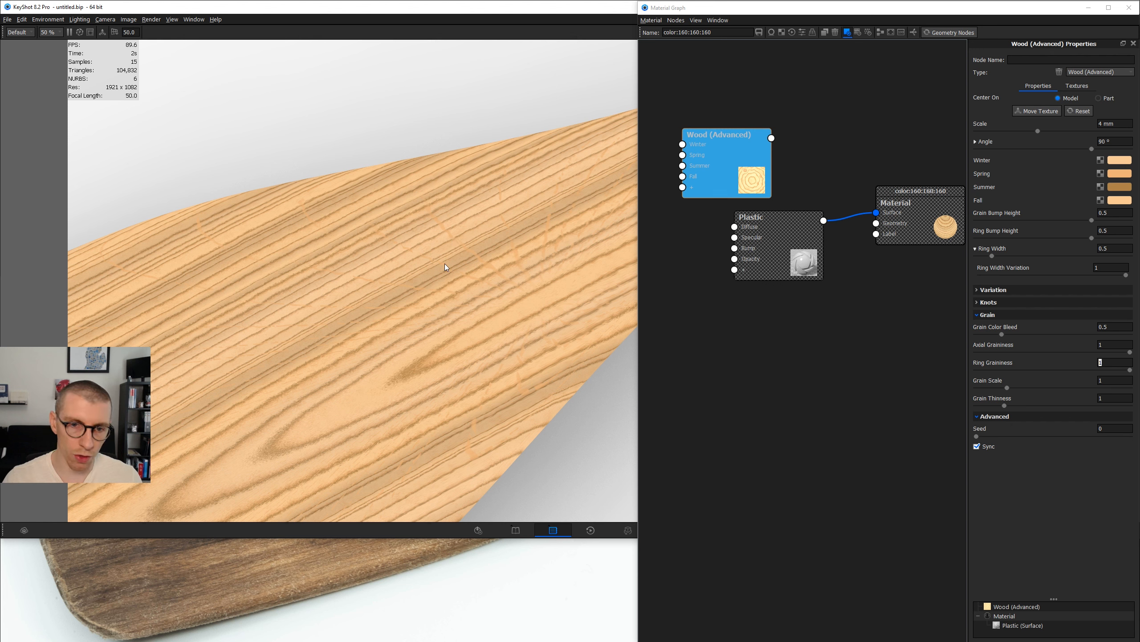
Set the ring graininess to 0.
{"action": "double_click", "coordinate": [1115, 365]}
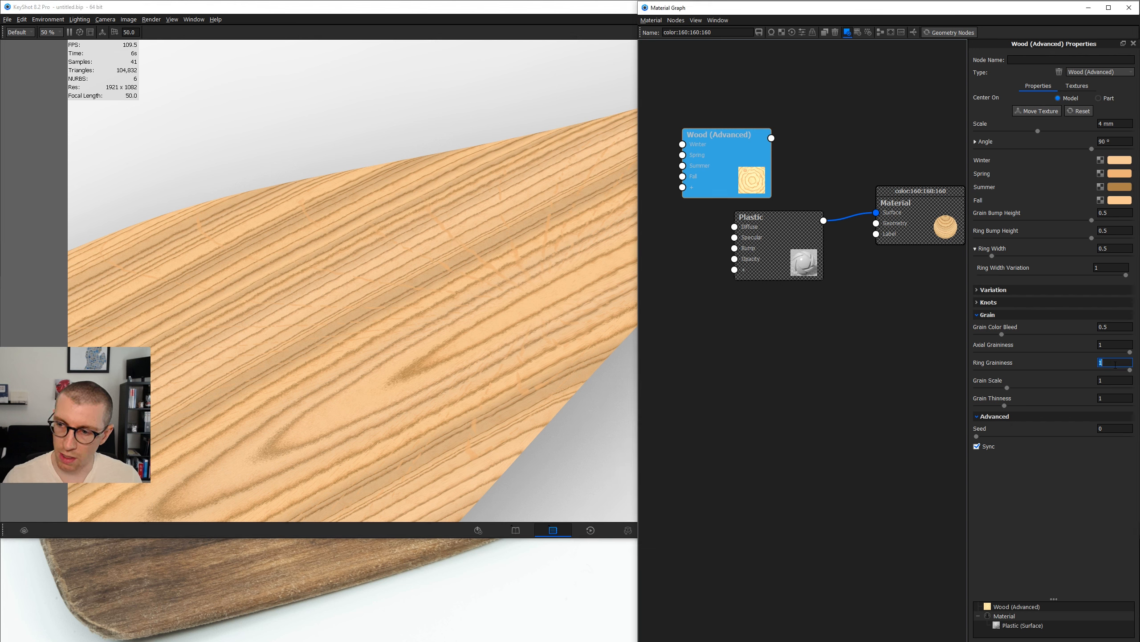
{"action": "type", "text": "0"}
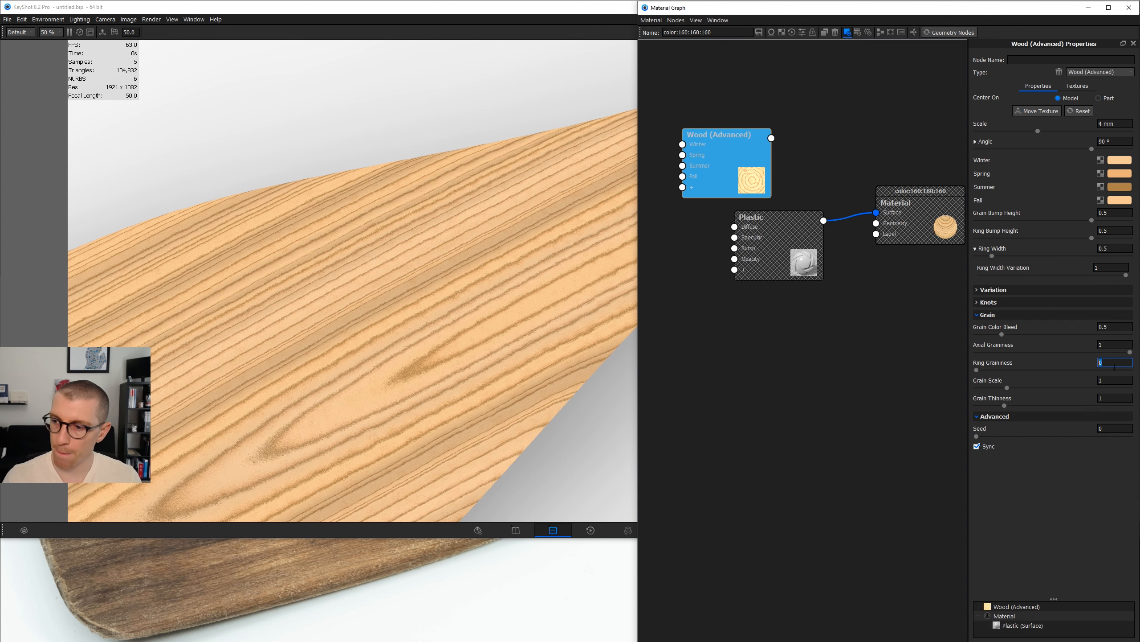
{"action": "key", "text": "Tab"}
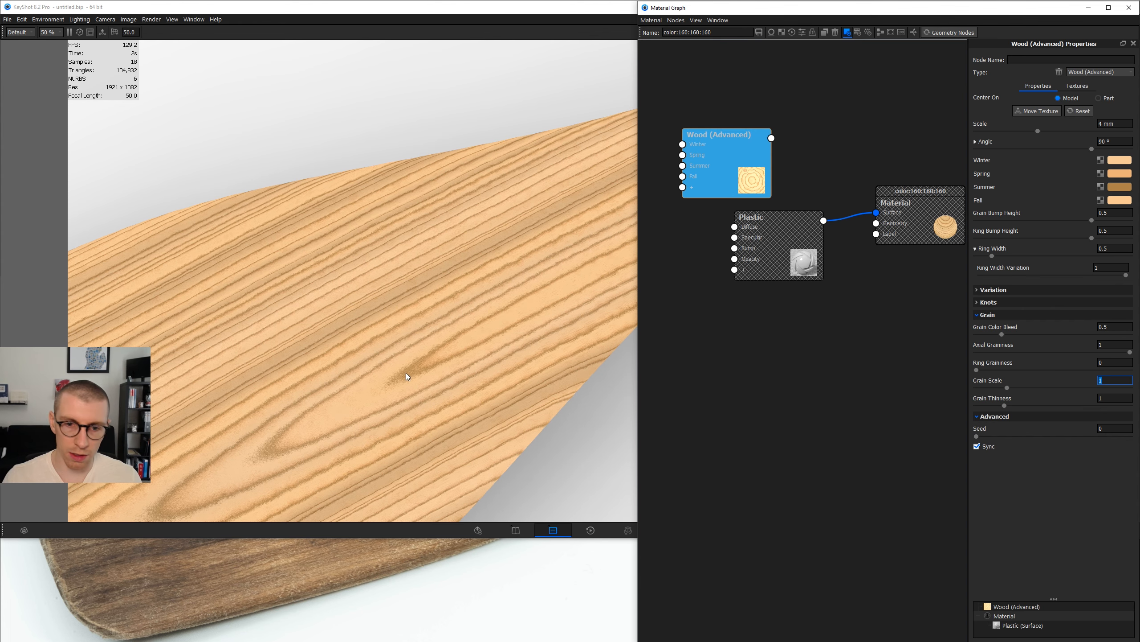
Try a grain scale of 3 and inspect the grain around the knot and blade from afar and up close.
{"action": "scroll", "coordinate": [408, 377], "scroll_direction": "up", "scroll_amount": 5}
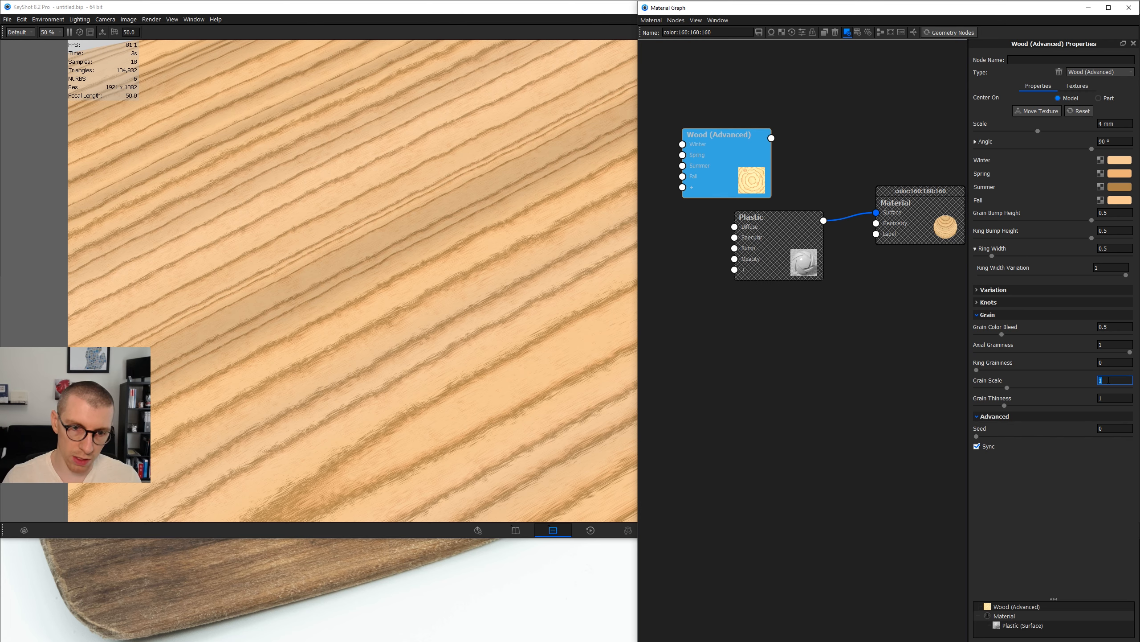
{"action": "type", "text": "3"}
{"action": "key", "text": "Return"}
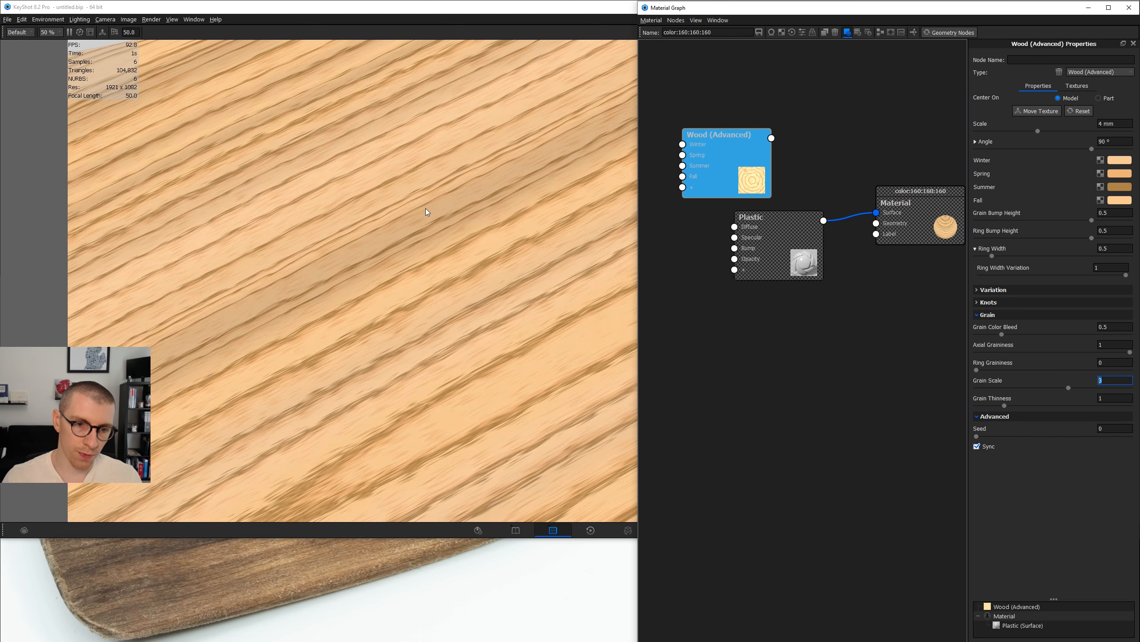
{"action": "scroll", "coordinate": [408, 261], "scroll_direction": "down", "scroll_amount": 5}
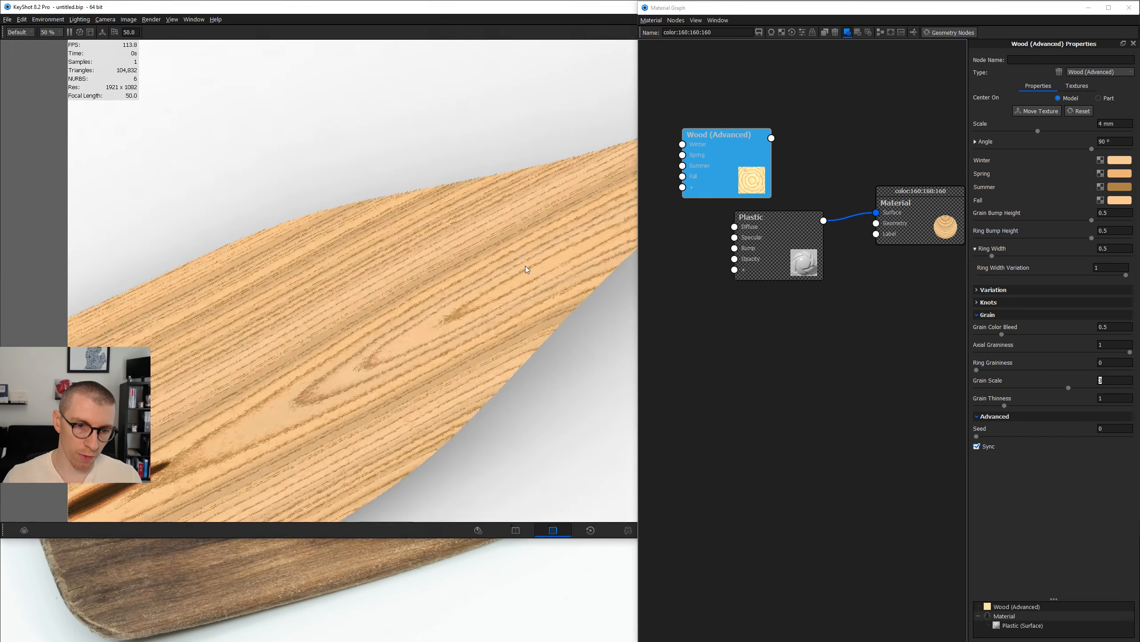
{"action": "middle_click_drag", "start_coordinate": [526, 265], "coordinate": [623, 135]}
{"action": "middle_click_drag", "start_coordinate": [487, 298], "coordinate": [602, 231]}
{"action": "middle_click", "coordinate": [674, 234]}
{"action": "mouse_move", "coordinate": [525, 275]}
{"action": "middle_mouse_down"}
{"action": "mouse_move", "coordinate": [538, 250]}
{"action": "mouse_move", "coordinate": [577, 232]}
{"action": "middle_mouse_up"}
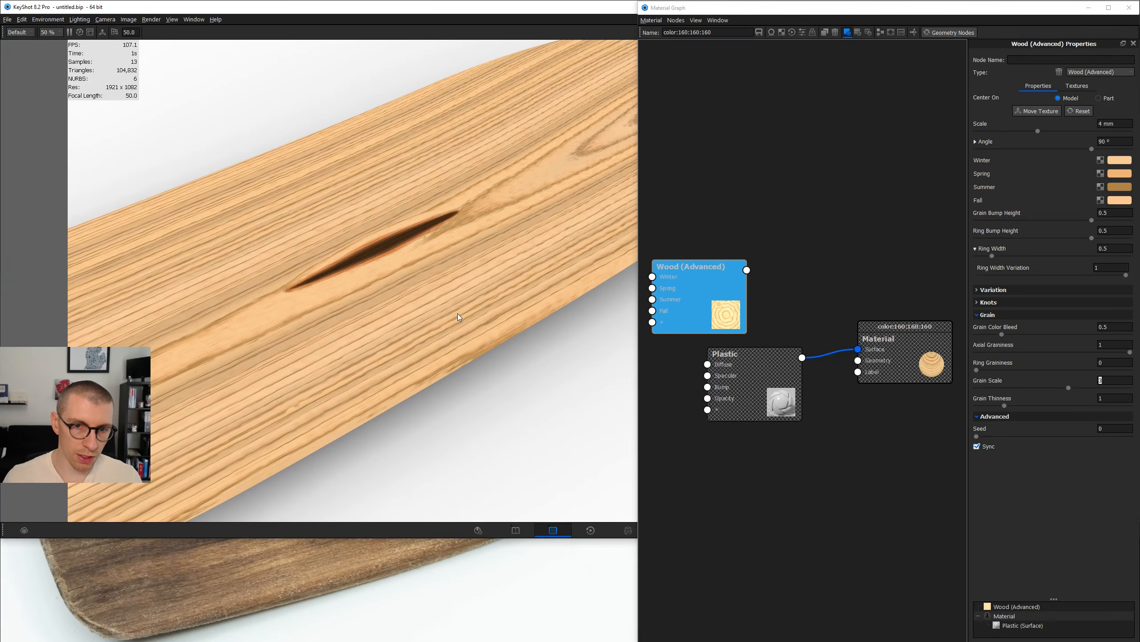
{"action": "middle_click_drag", "start_coordinate": [458, 314], "coordinate": [531, 278]}
{"action": "left_click_drag", "start_coordinate": [546, 292], "coordinate": [604, 313]}
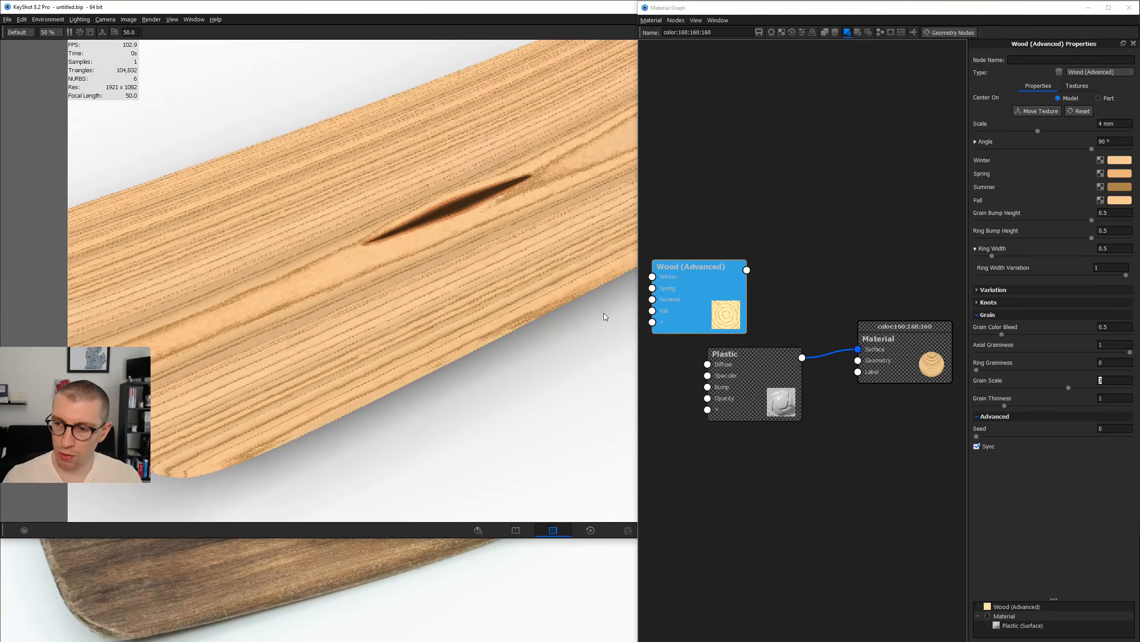
{"action": "scroll", "coordinate": [536, 273], "scroll_direction": "up", "scroll_amount": 10}
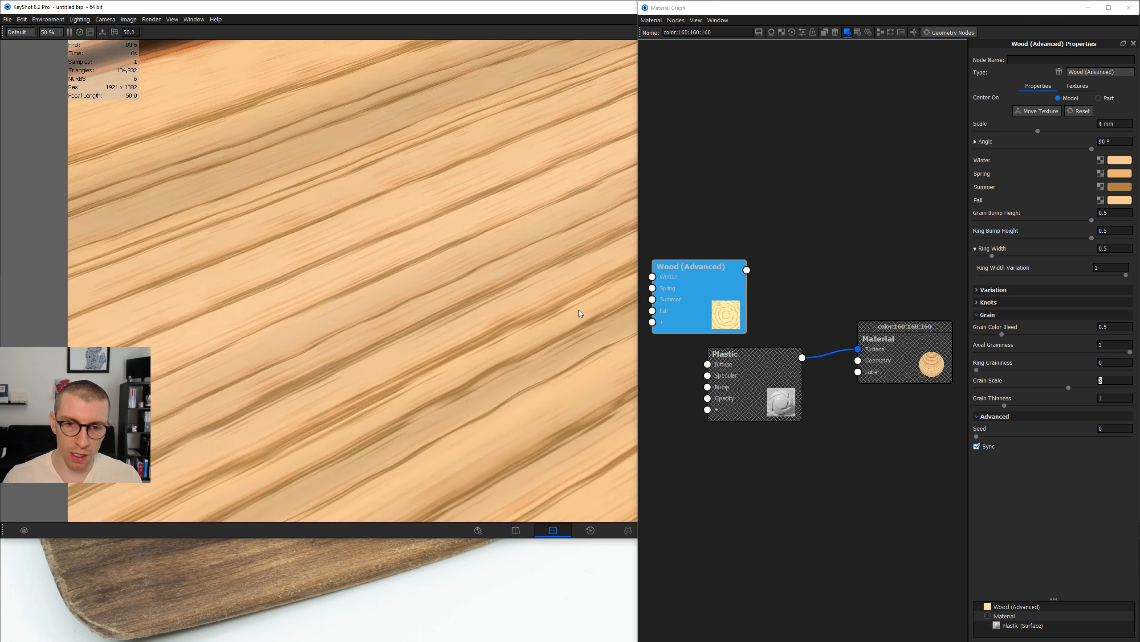
Try a grain thickness of 3, check the blade from further away, and restore the thickness to 1.
{"action": "left_click", "coordinate": [1107, 398]}
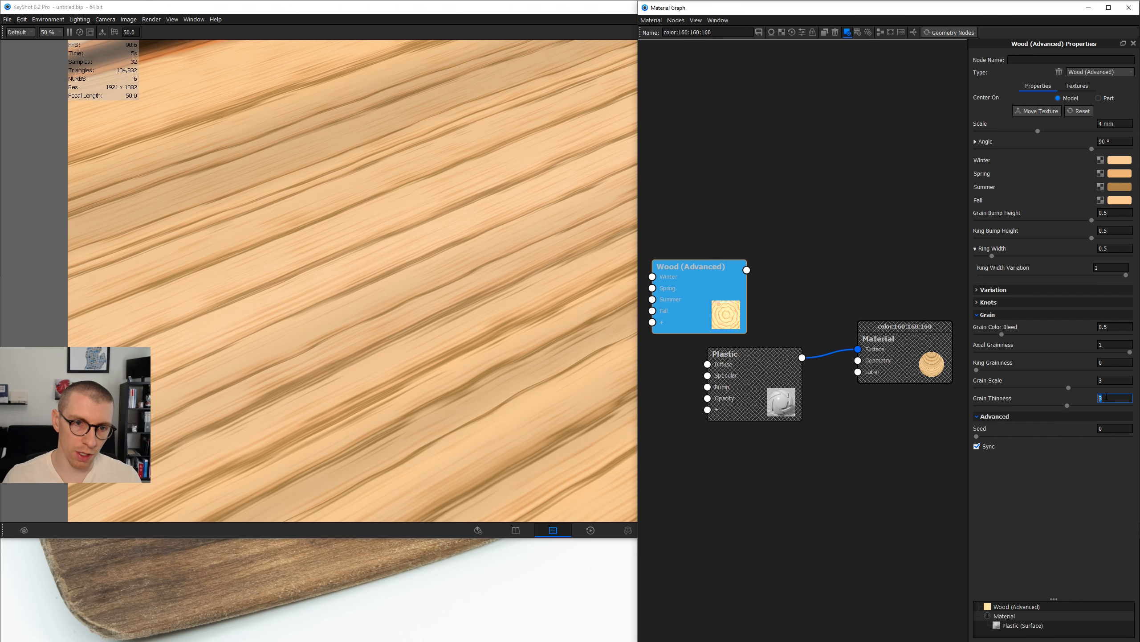
{"action": "scroll", "coordinate": [423, 335], "scroll_direction": "down", "scroll_amount": 8}
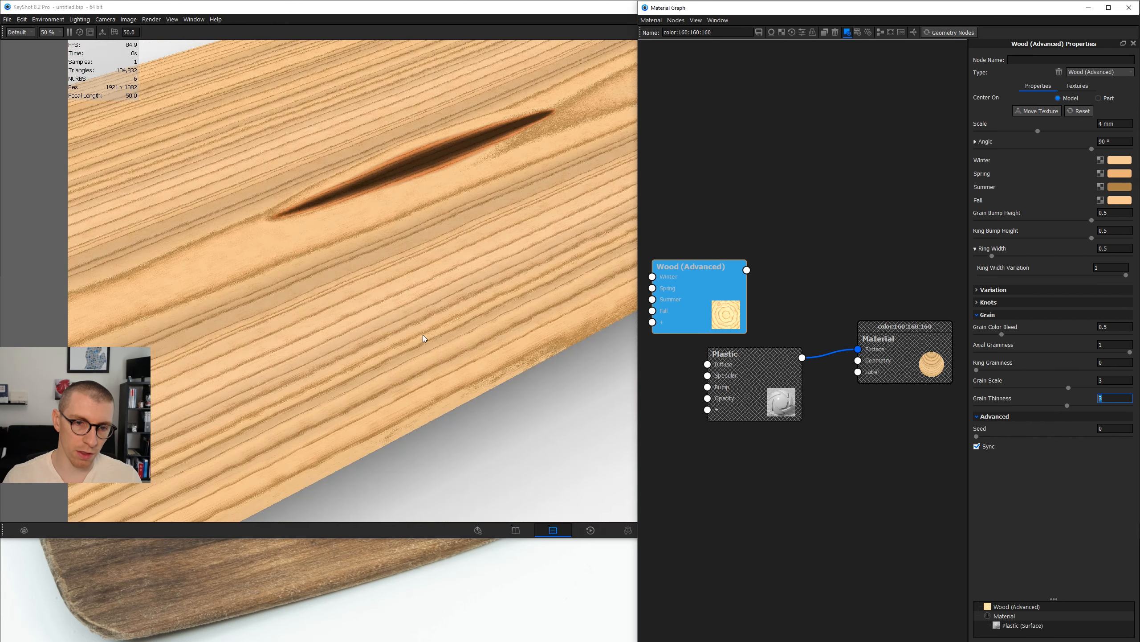
{"action": "scroll", "coordinate": [443, 323], "scroll_direction": "down", "scroll_amount": 3}
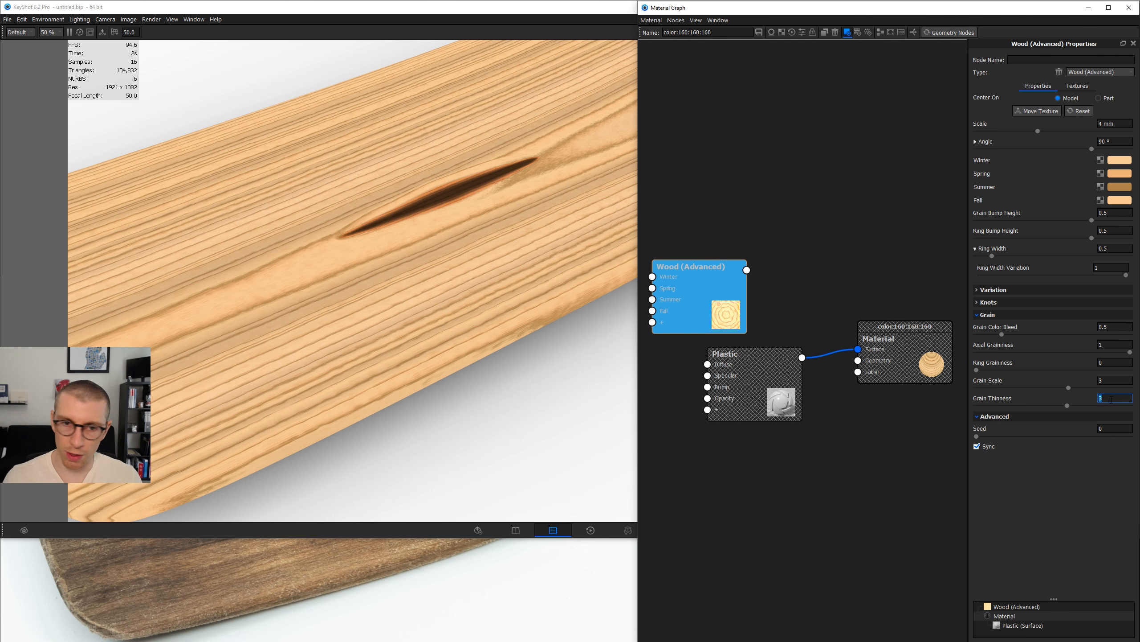
{"action": "key", "text": "Return"}
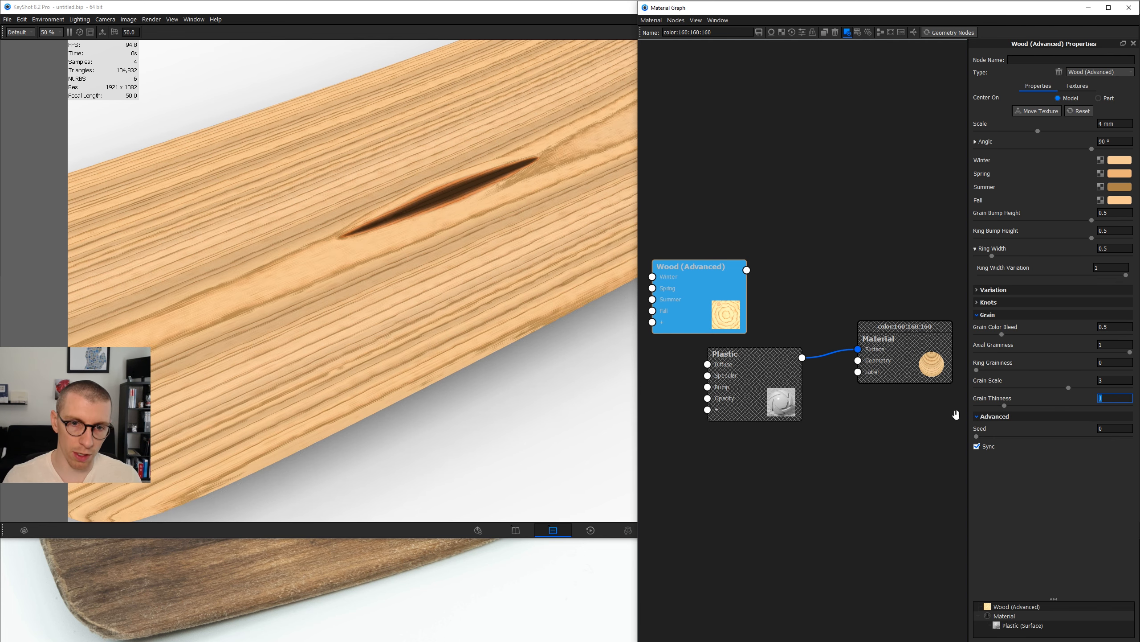
Compare the grain with the reference photo and set the grain scale to 1.
{"action": "left_click", "coordinate": [446, 576]}
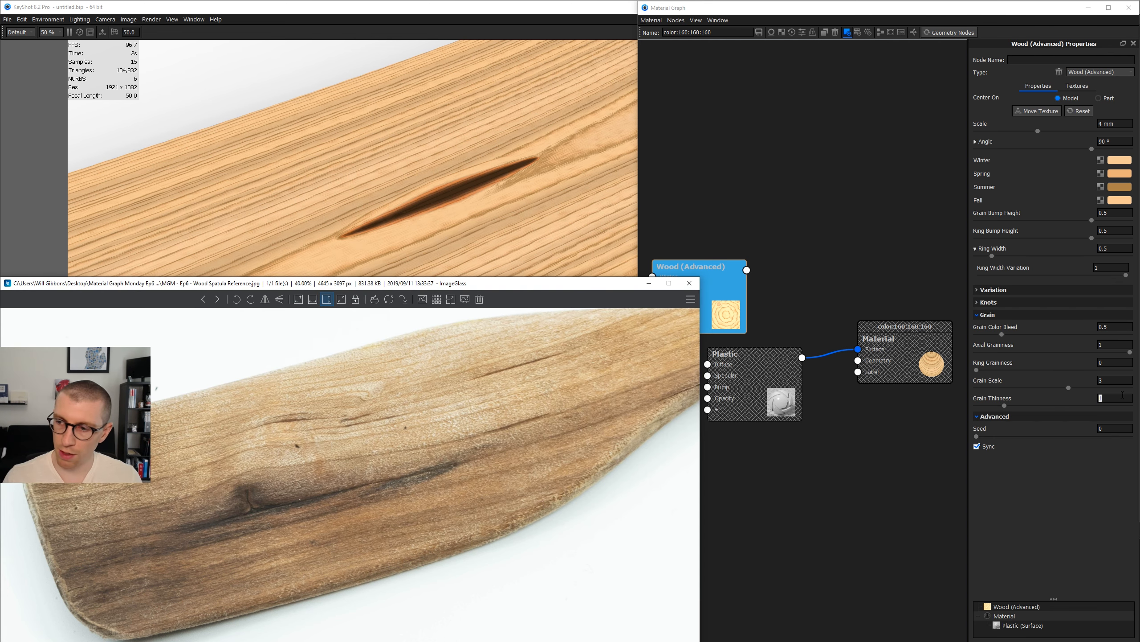
{"action": "left_click", "coordinate": [1104, 355]}
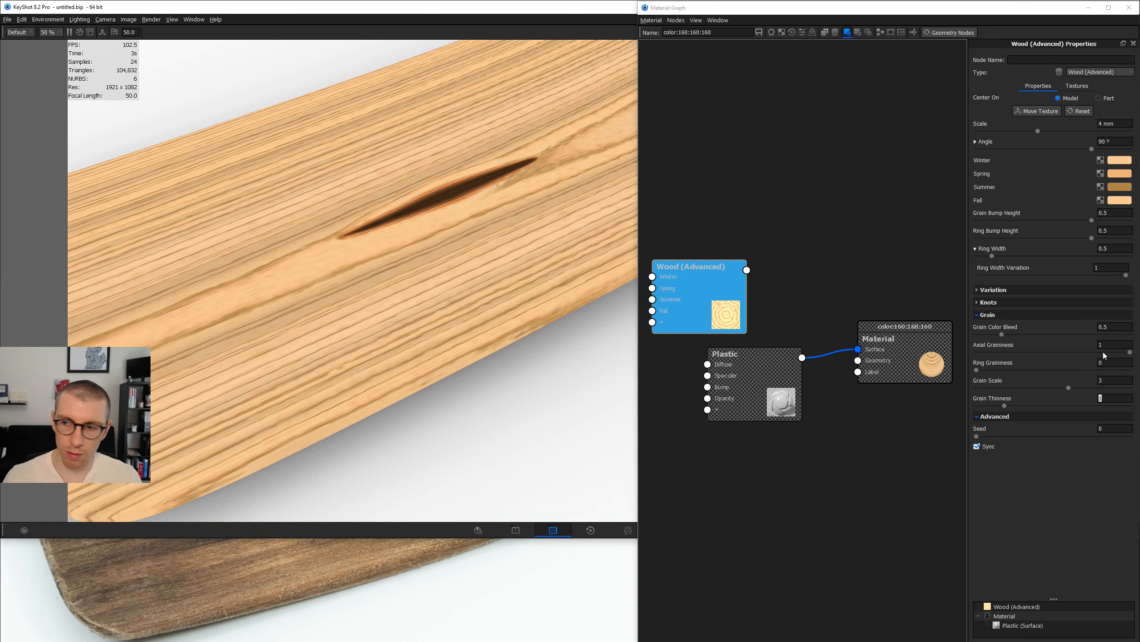
{"action": "left_click", "coordinate": [1115, 378]}
{"action": "type", "text": "1"}
{"action": "key", "text": "Return"}
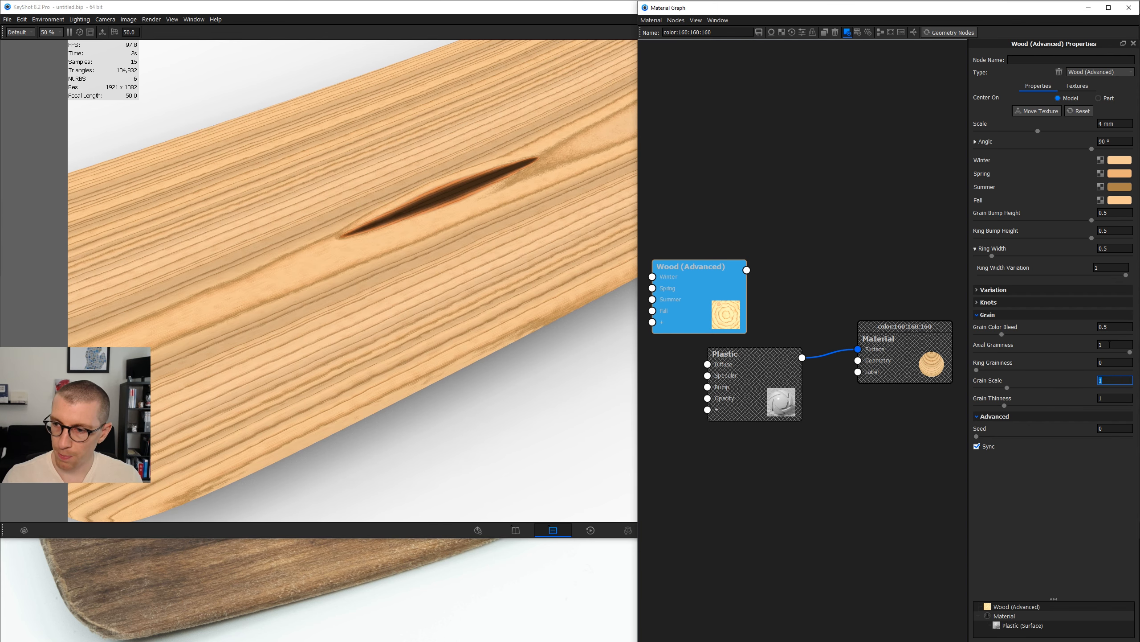
Try a grain color bleed of 1 and check the blade's ring lines up close and from afar.
{"action": "scroll", "coordinate": [436, 269], "scroll_direction": "up", "scroll_amount": 5}
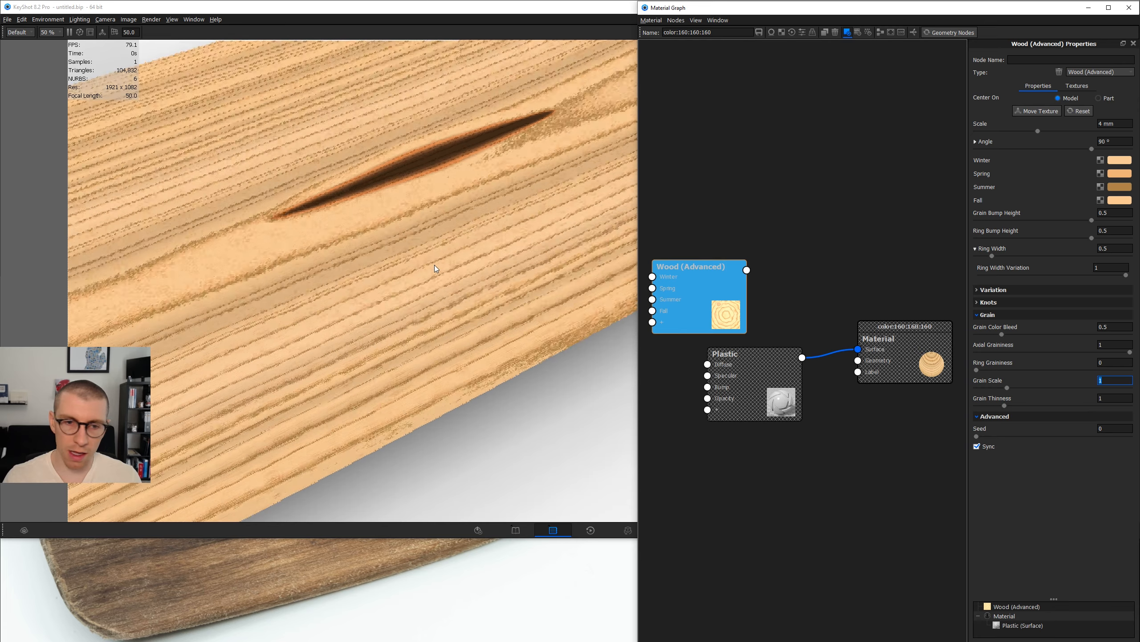
{"action": "left_click", "coordinate": [1122, 326]}
{"action": "type", "text": "1"}
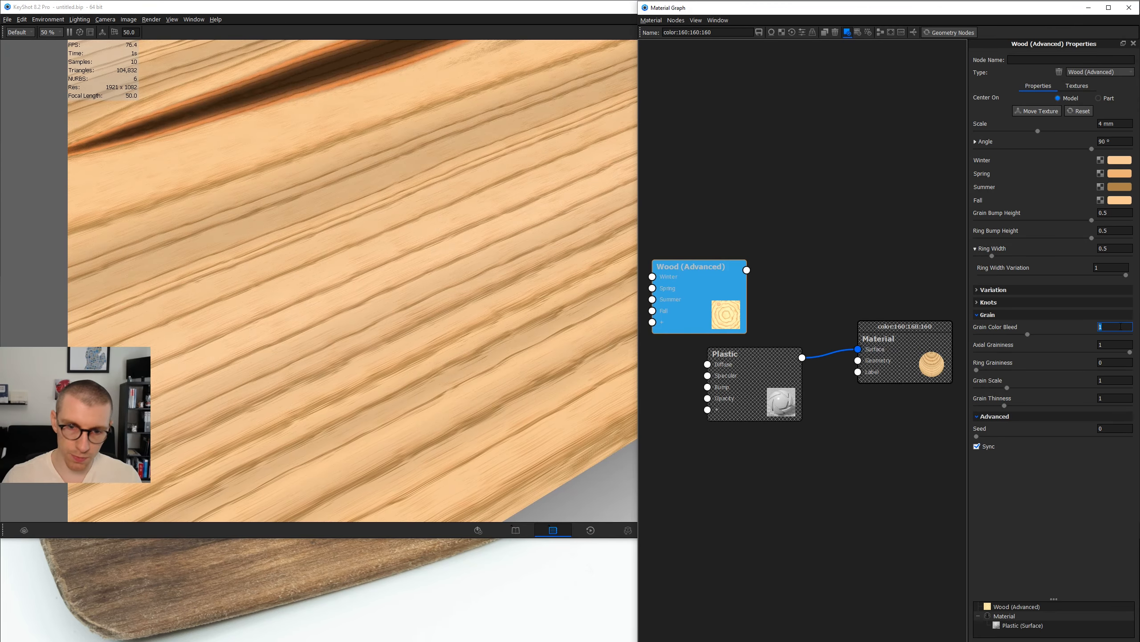
{"action": "key", "text": "Return"}
{"action": "scroll", "coordinate": [409, 279], "scroll_direction": "down", "scroll_amount": 5}
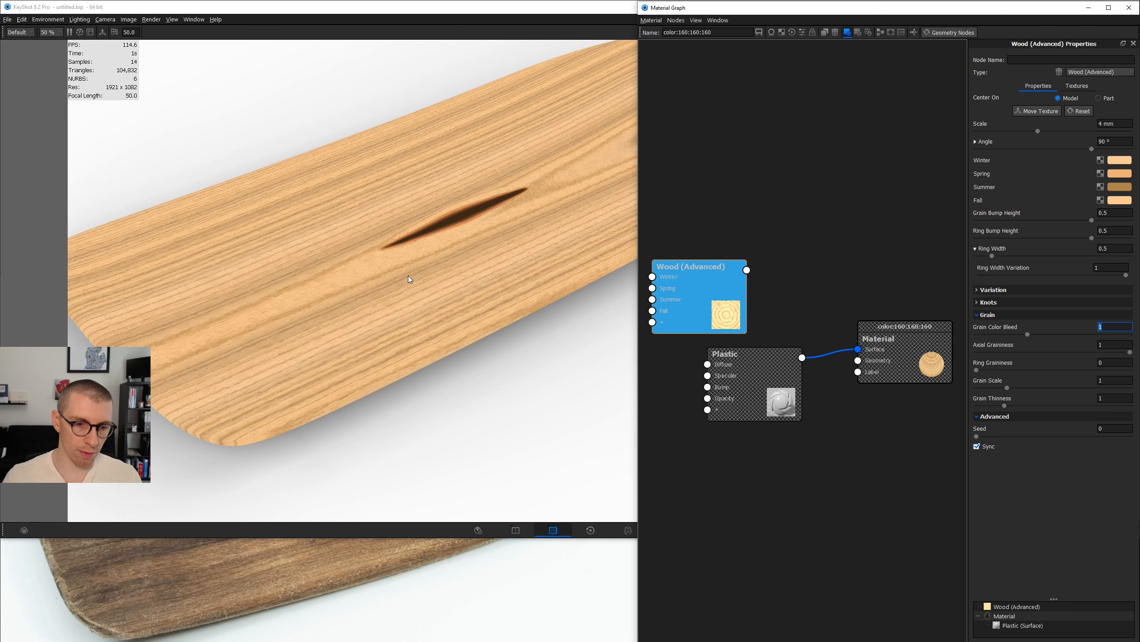
Set the grain color bleed to 0.75 and collapse the grain settings.
{"action": "type", "text": "0.75"}
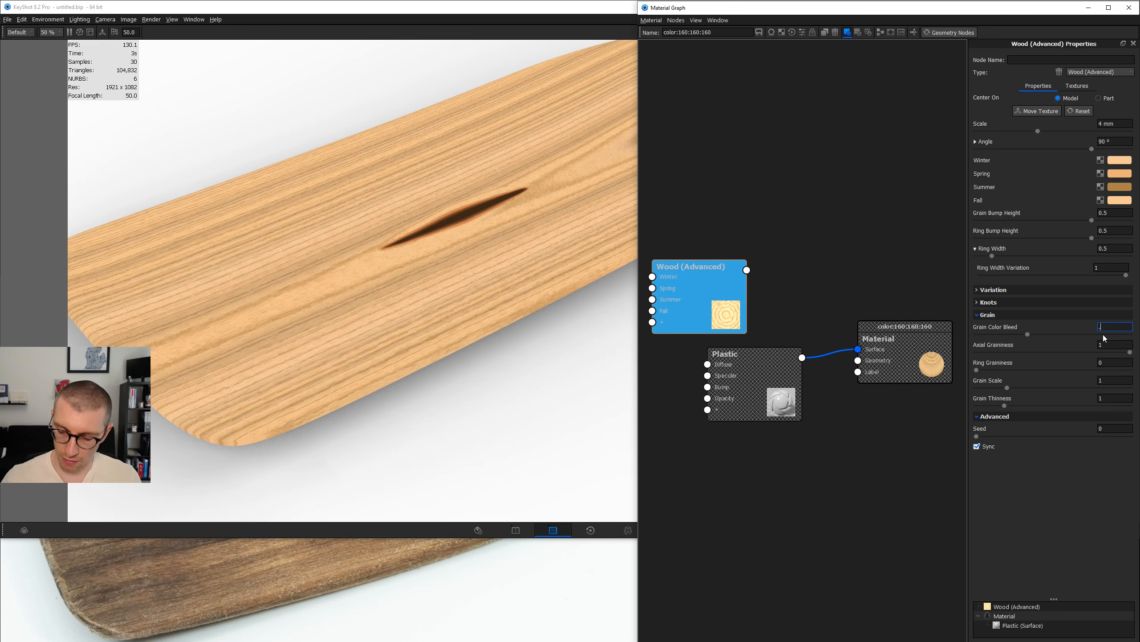
{"action": "key", "text": "Return"}
{"action": "left_click", "coordinate": [979, 314]}
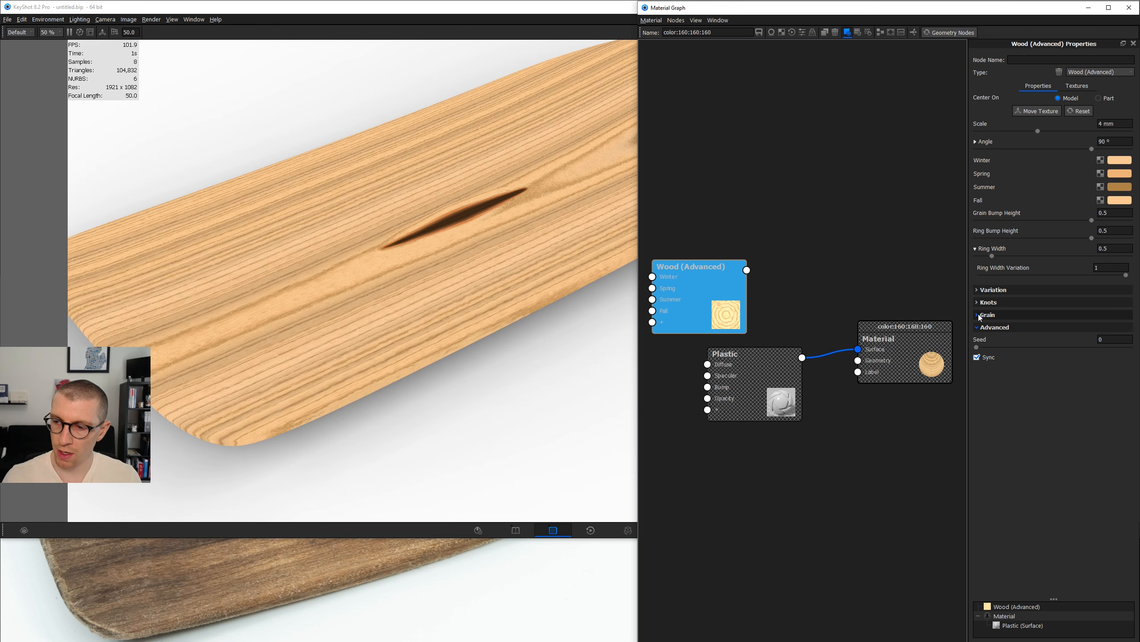
Try seeds of 91 and 140 for the wood pattern while viewing the spatula's whole blade.
{"action": "scroll", "coordinate": [543, 262], "scroll_direction": "down", "scroll_amount": 5}
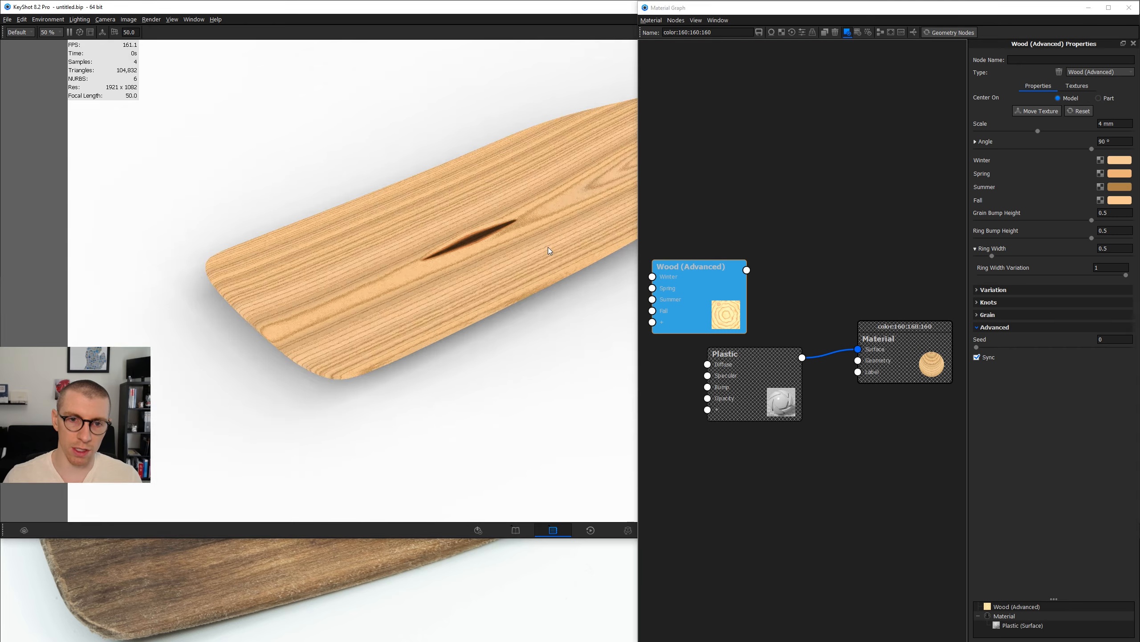
{"action": "middle_click_drag", "start_coordinate": [548, 247], "coordinate": [410, 279]}
{"action": "scroll", "coordinate": [410, 278], "scroll_direction": "down", "scroll_amount": 5}
{"action": "left_click_drag", "start_coordinate": [537, 246], "coordinate": [552, 255]}
{"action": "middle_click_drag", "start_coordinate": [476, 256], "coordinate": [363, 255]}
{"action": "scroll", "coordinate": [363, 255], "scroll_direction": "up", "scroll_amount": 2}
{"action": "left_click_drag", "start_coordinate": [472, 247], "coordinate": [437, 253]}
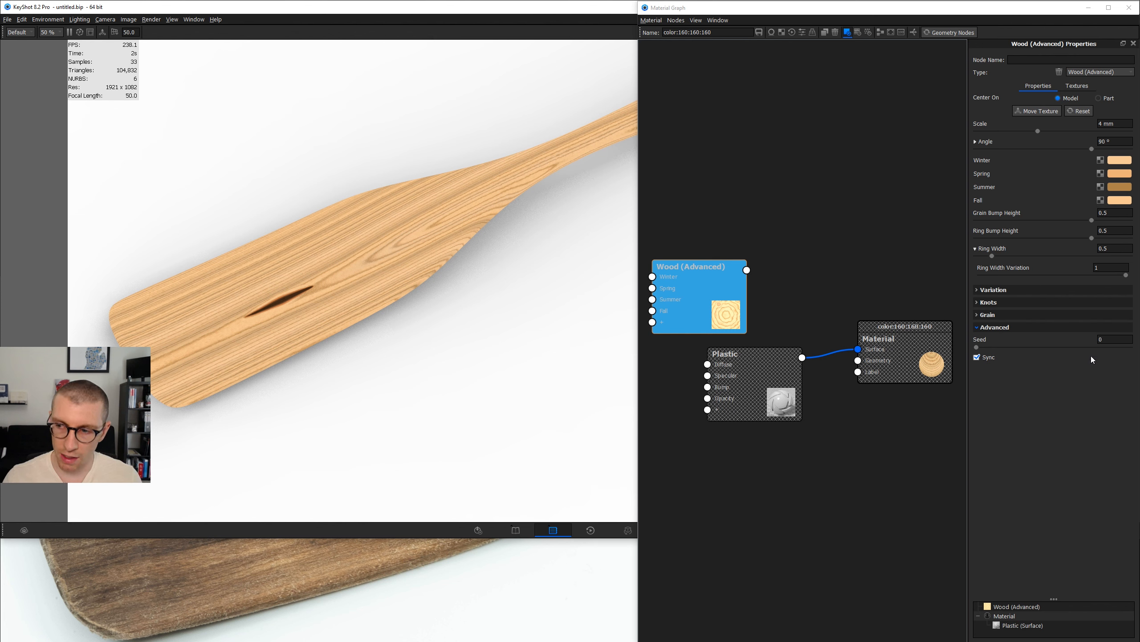
{"action": "left_click", "coordinate": [1115, 339]}
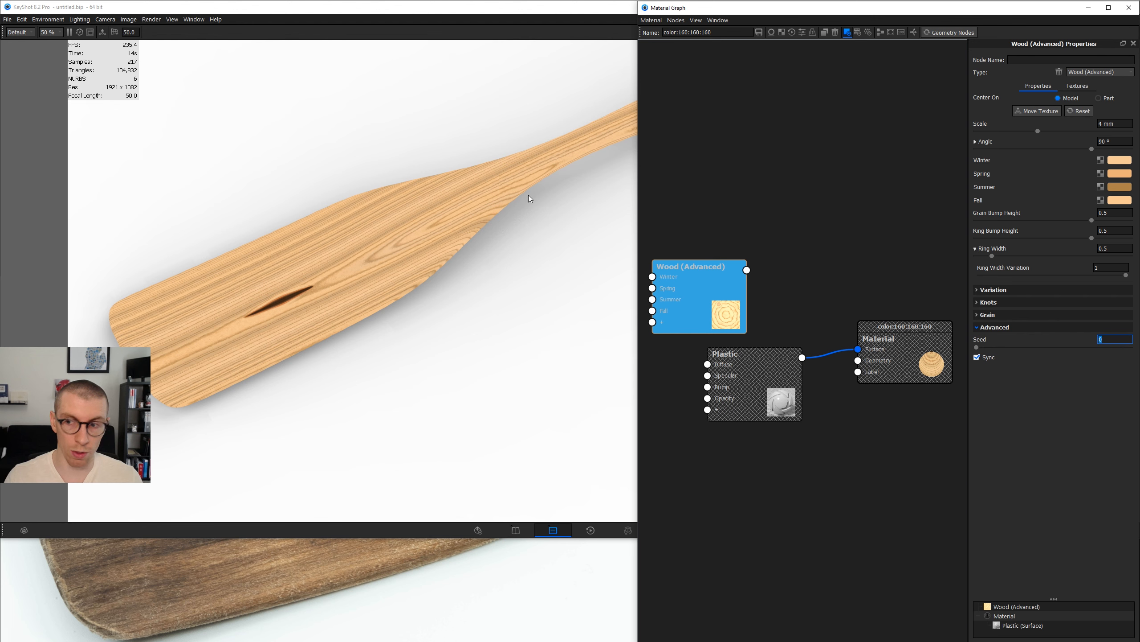
{"action": "left_click_drag", "start_coordinate": [979, 349], "coordinate": [1032, 350]}
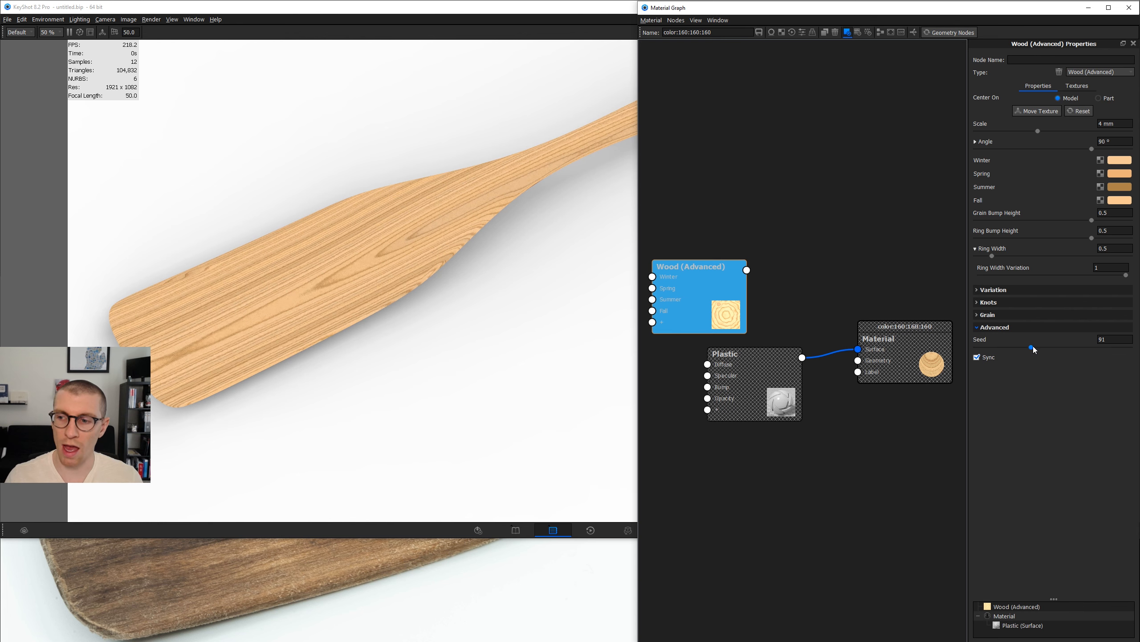
{"action": "left_click_drag", "start_coordinate": [1111, 340], "coordinate": [1061, 345]}
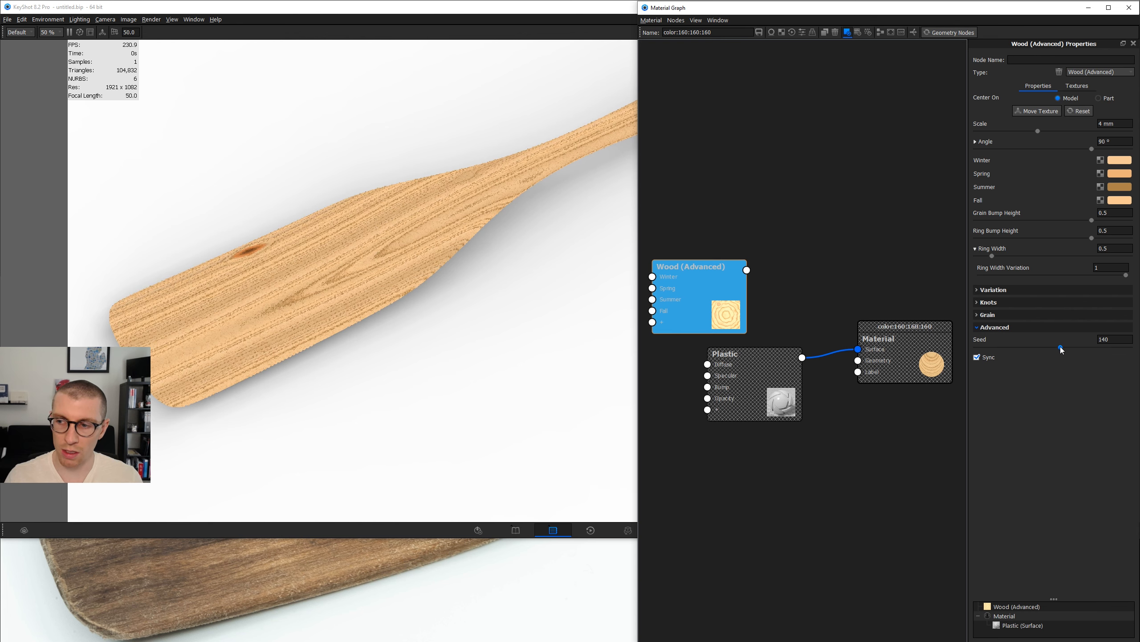
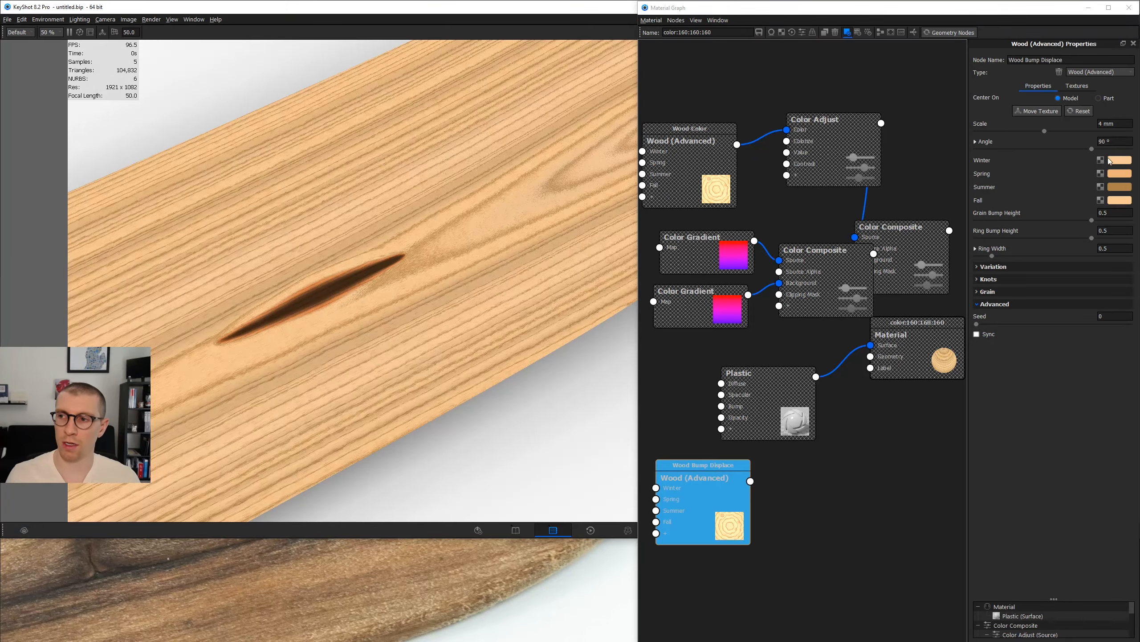
Set the winter and spring colors of the Wood Bump Displace node to black.
{"action": "left_click", "coordinate": [1120, 161]}
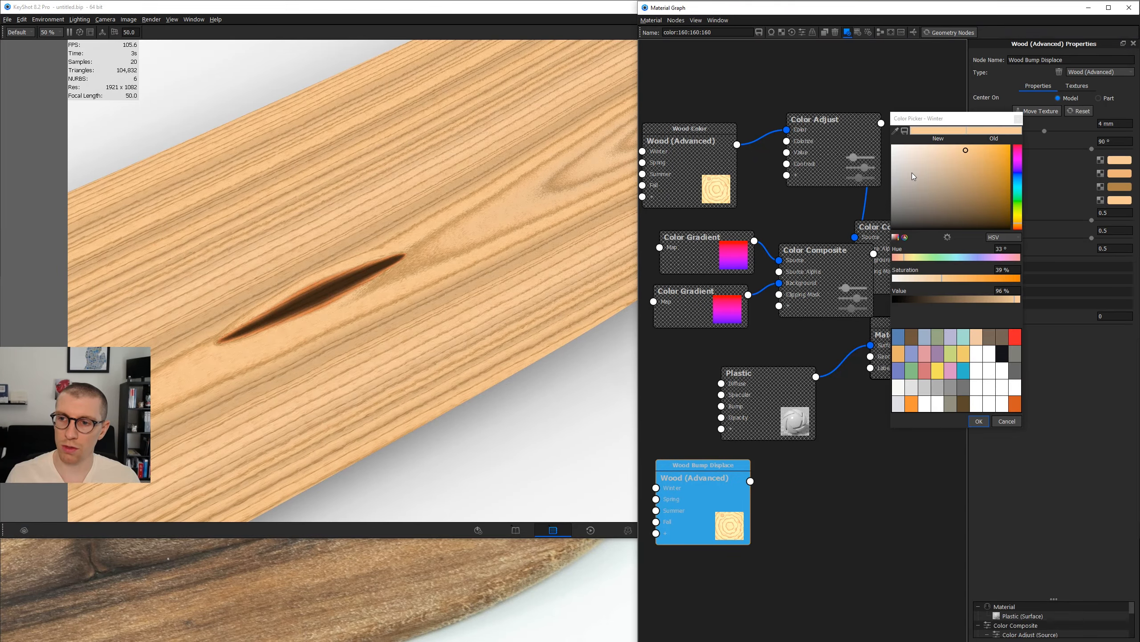
{"action": "left_click_drag", "start_coordinate": [912, 173], "coordinate": [912, 228]}
{"action": "left_click", "coordinate": [979, 421]}
{"action": "left_click", "coordinate": [1120, 173]}
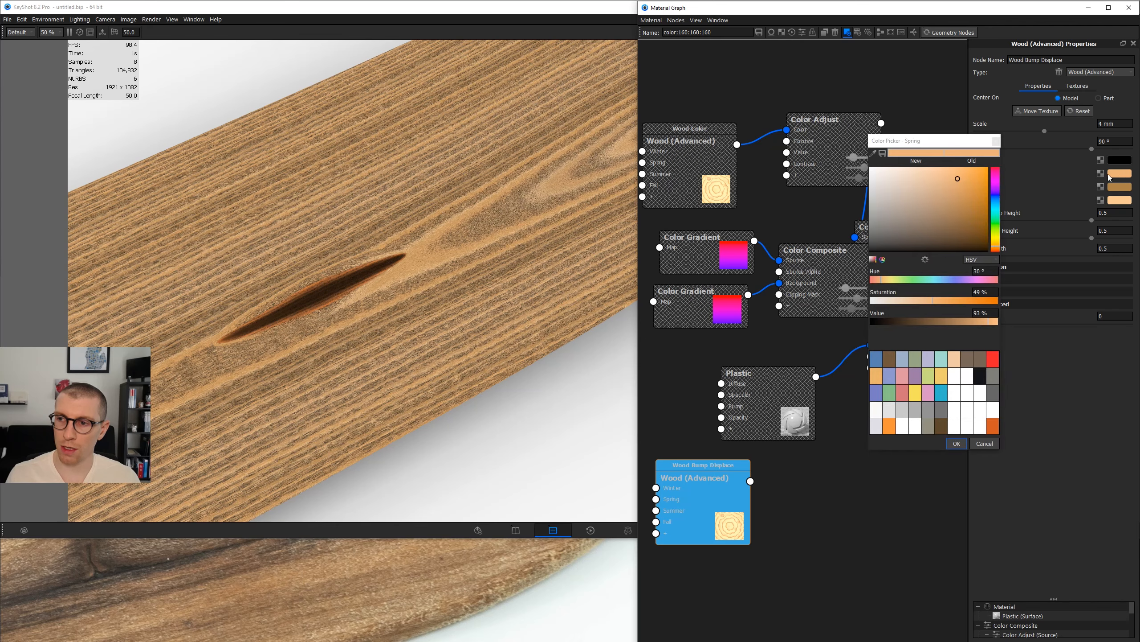
{"action": "left_click_drag", "start_coordinate": [896, 188], "coordinate": [898, 249]}
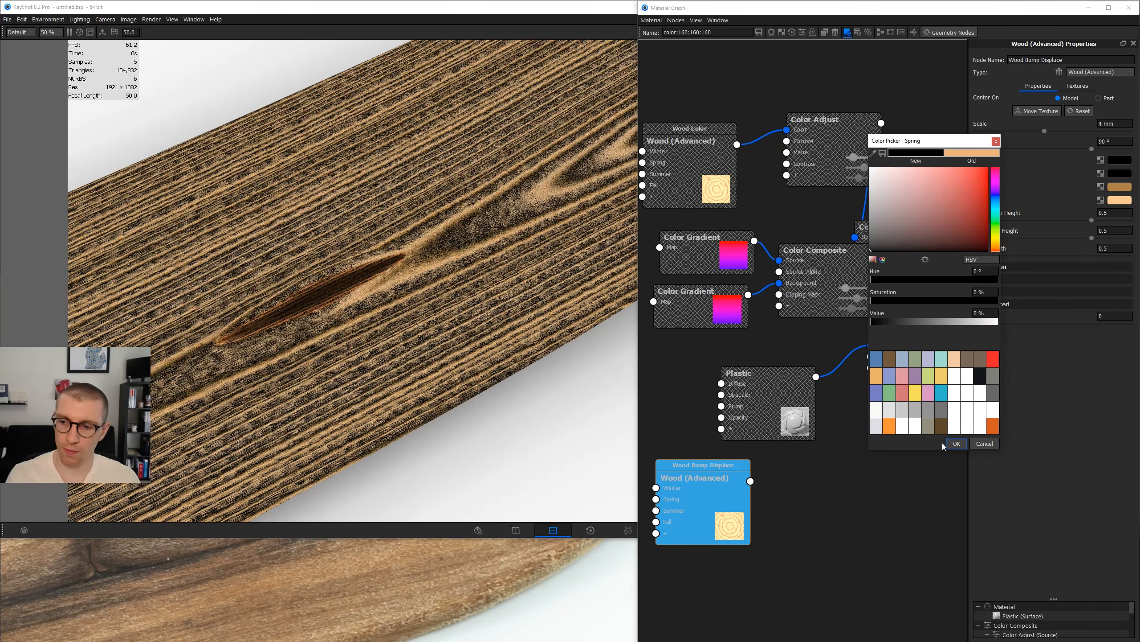
{"action": "left_click", "coordinate": [957, 443]}
Set the fall color of the Wood Bump Displace node to black.
{"action": "left_click", "coordinate": [1120, 201]}
{"action": "left_click_drag", "start_coordinate": [898, 193], "coordinate": [899, 269]}
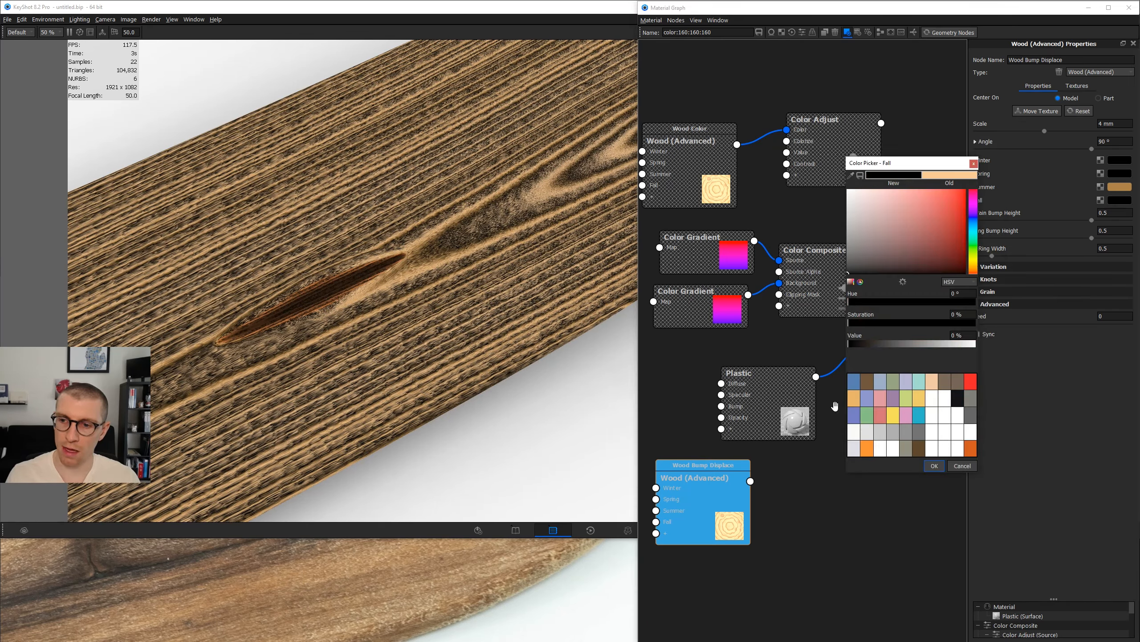
{"action": "left_click", "coordinate": [943, 460]}
Set the summer and fall colors of the Wood Bump Displace node to white.
{"action": "left_click", "coordinate": [1120, 186]}
{"action": "mouse_move", "coordinate": [845, 220]}
{"action": "left_mouse_down"}
{"action": "mouse_move", "coordinate": [812, 240]}
{"action": "mouse_move", "coordinate": [825, 211]}
{"action": "left_mouse_up"}
{"action": "left_click", "coordinate": [912, 488]}
{"action": "left_click", "coordinate": [1120, 200]}
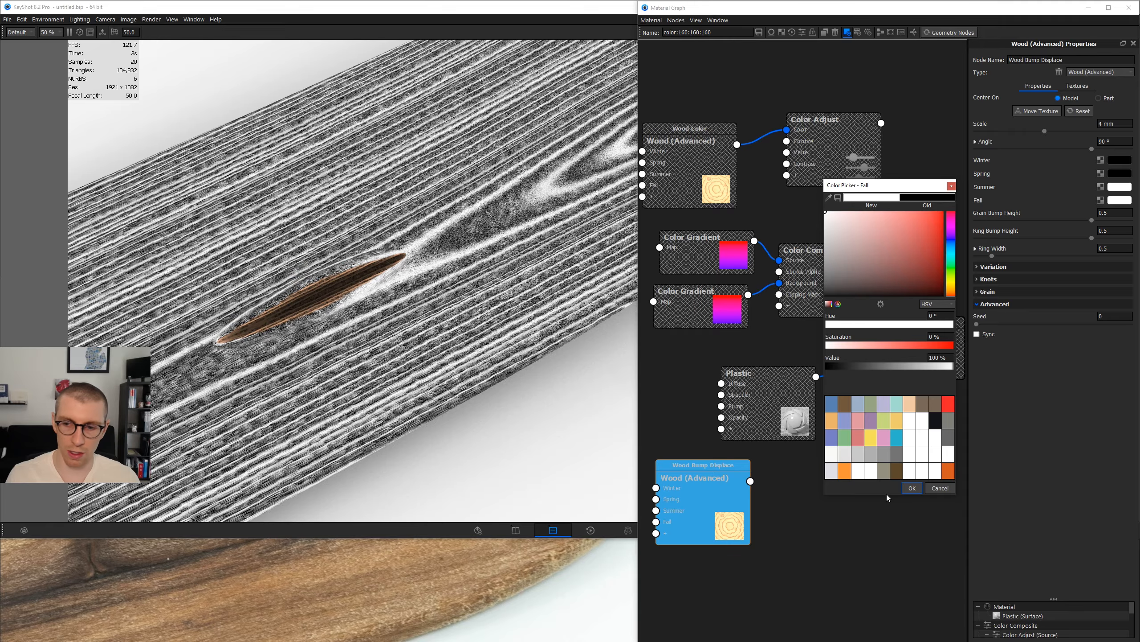
{"action": "left_click", "coordinate": [912, 488]}
Inspect the black-and-white rings, try a grain color bleed of 1, and raise it to 3.
{"action": "scroll", "coordinate": [446, 369], "scroll_direction": "down", "scroll_amount": 3}
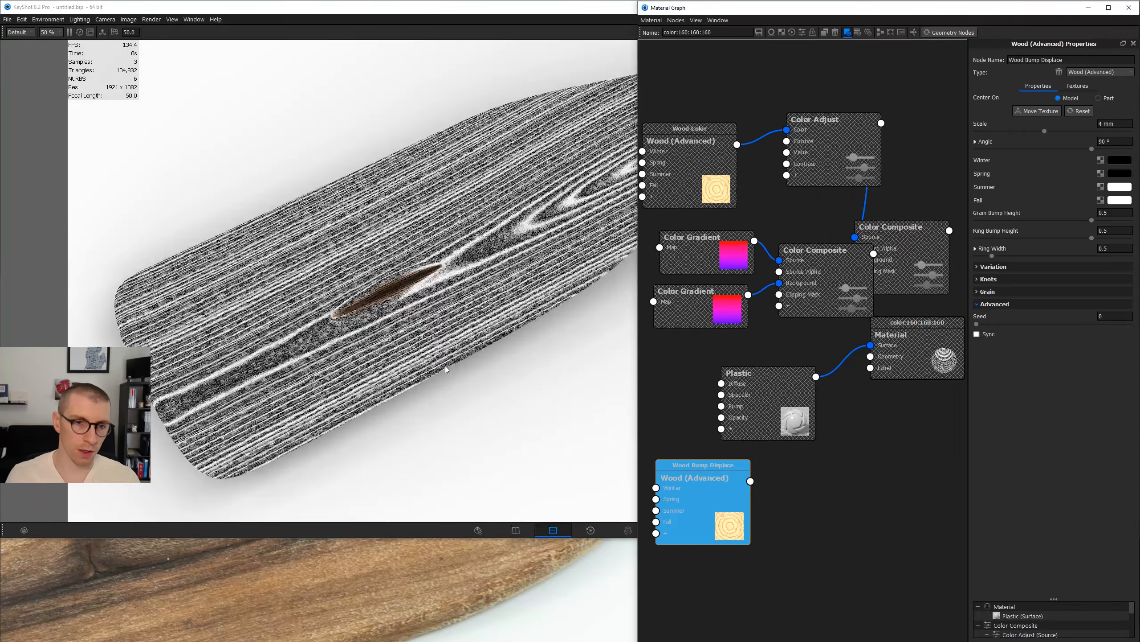
{"action": "scroll", "coordinate": [447, 291], "scroll_direction": "up", "scroll_amount": 5}
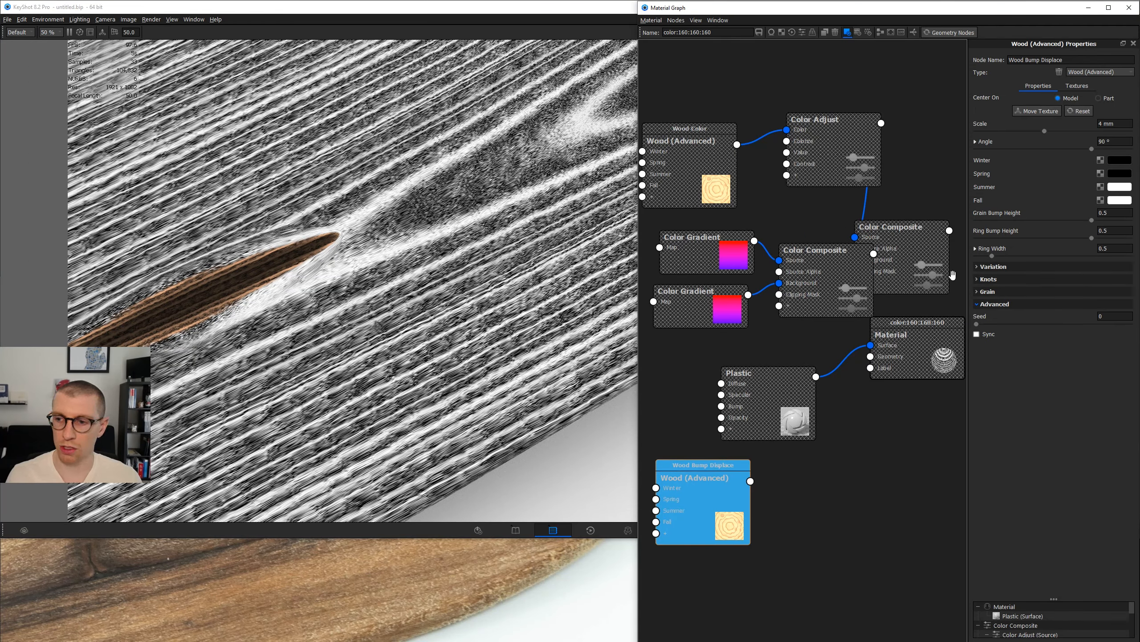
{"action": "left_click", "coordinate": [980, 292]}
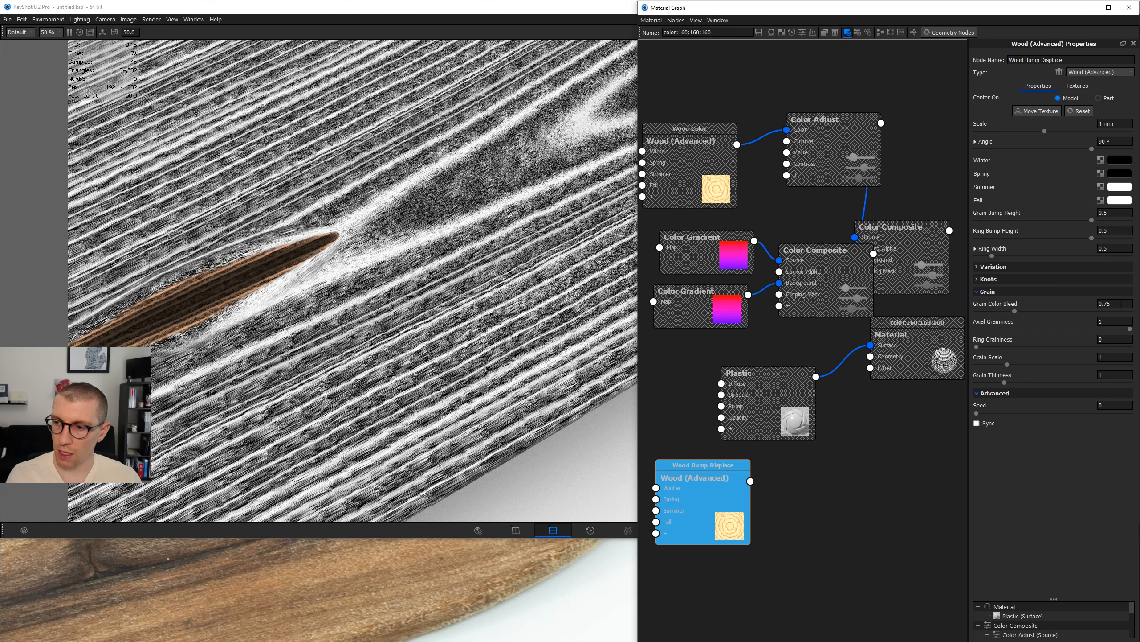
{"action": "double_click", "coordinate": [1122, 304]}
{"action": "type", "text": "1"}
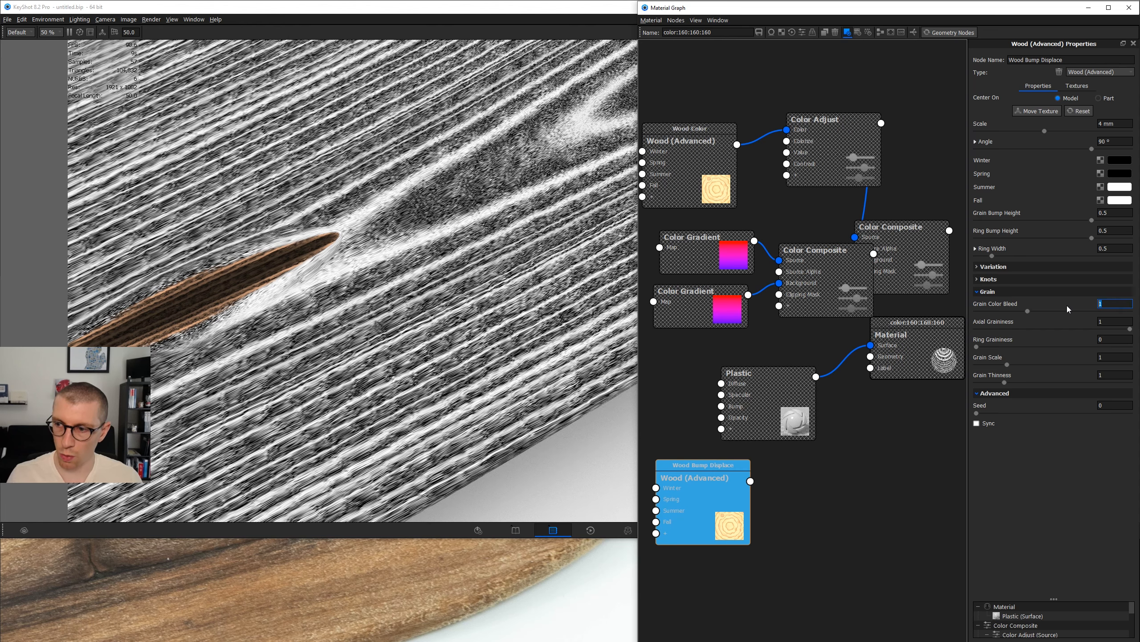
{"action": "key", "text": "Return"}
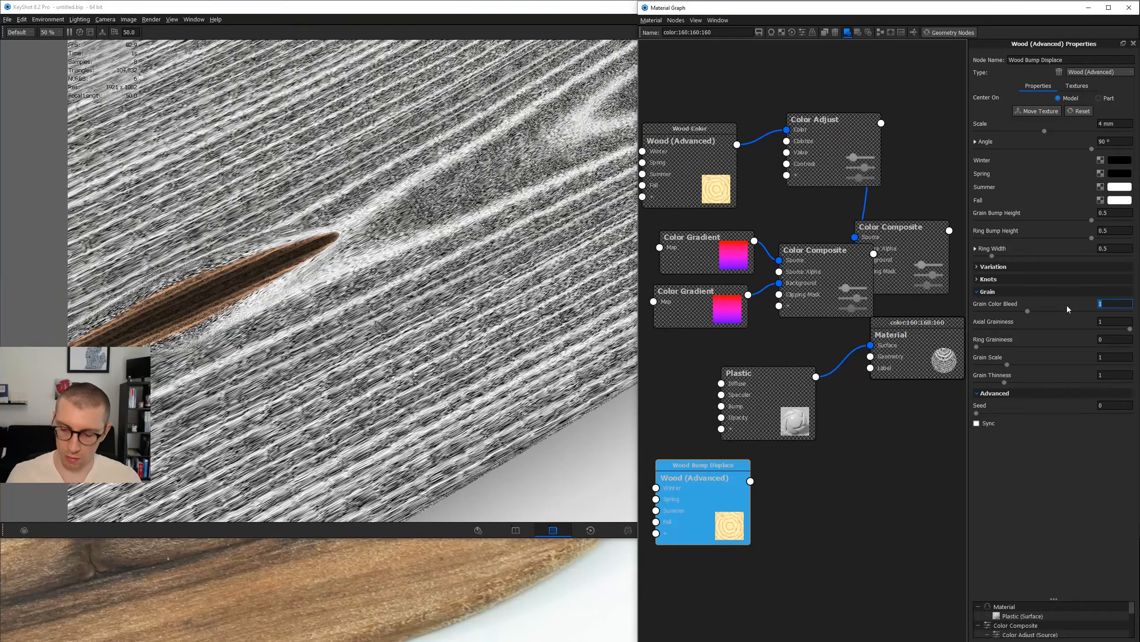
{"action": "key", "text": "BackSpace"}
{"action": "type", "text": "3"}
{"action": "key", "text": "Return"}
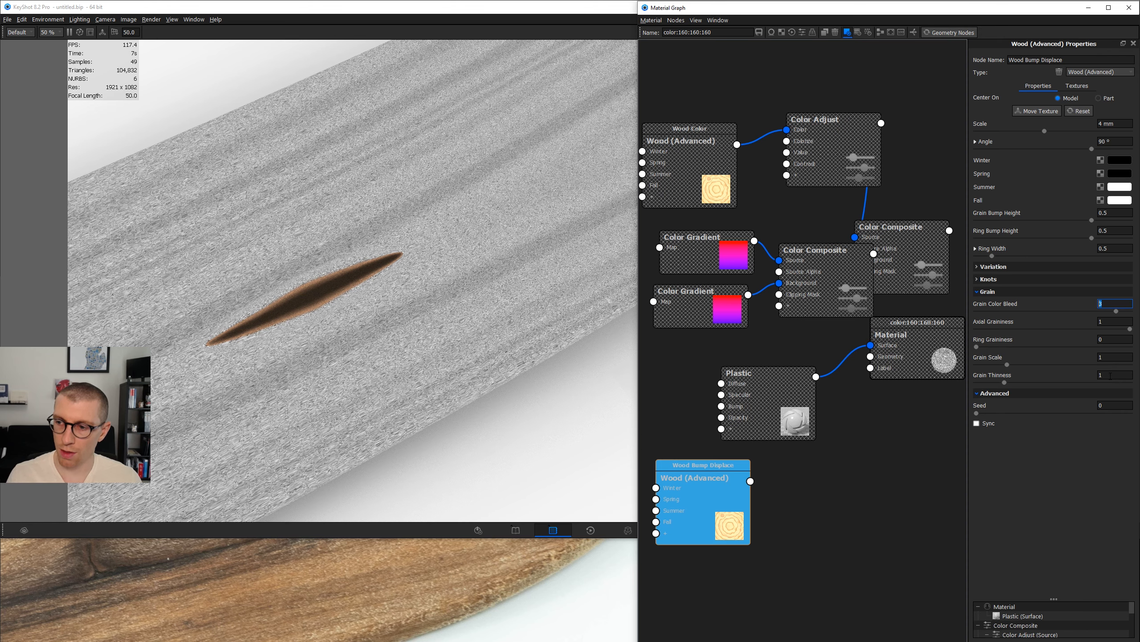
Try a grain thickness of 0.5 on the bump wood texture and lower it to 0.285.
{"action": "left_click", "coordinate": [1111, 376]}
{"action": "type", "text": ".5"}
{"action": "key", "text": "Return"}
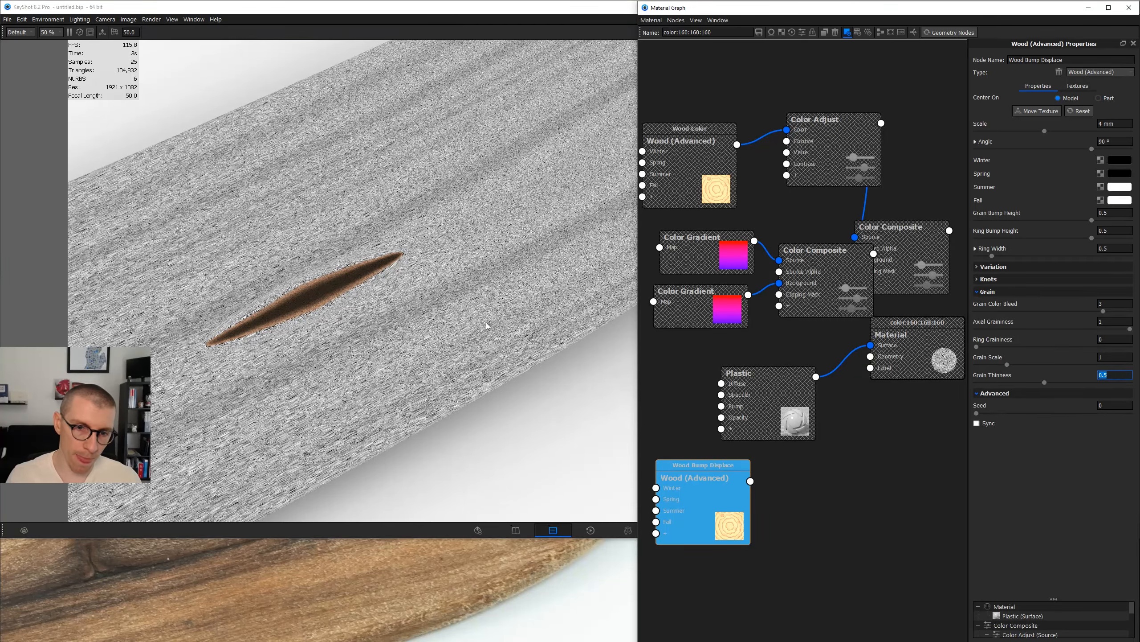
{"action": "left_click_drag", "start_coordinate": [1042, 384], "coordinate": [1009, 386]}
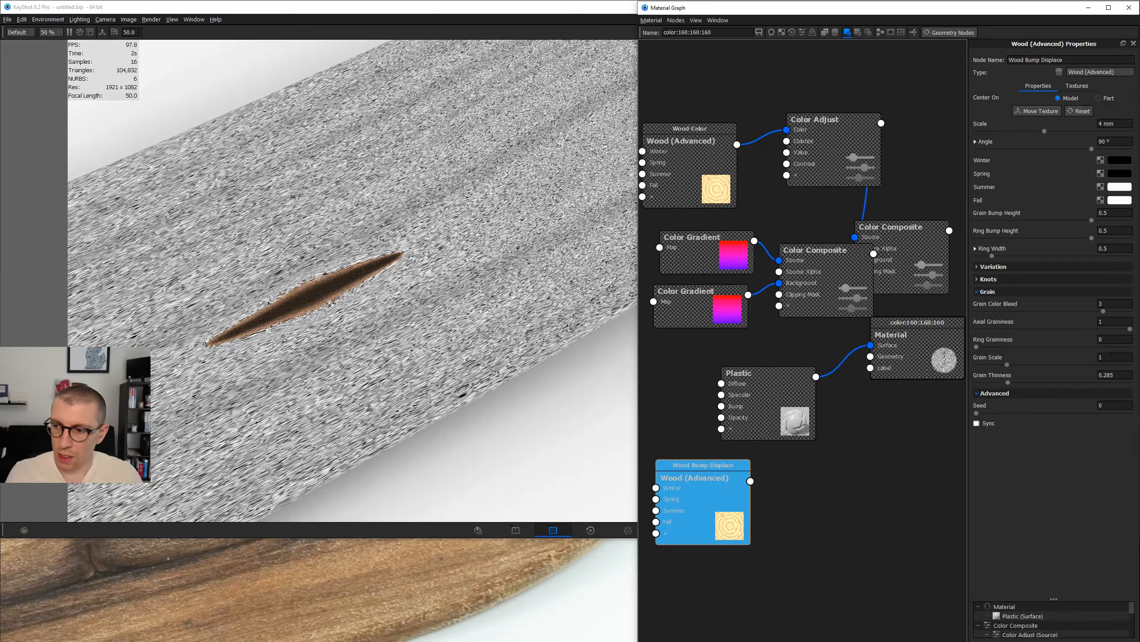
Try a grain scale of 1.5, then settle on a grain scale of 0.5 and a grain color bleed of 2.
{"action": "left_click", "coordinate": [1116, 357]}
{"action": "type", "text": "1."}
{"action": "key", "text": "Return"}
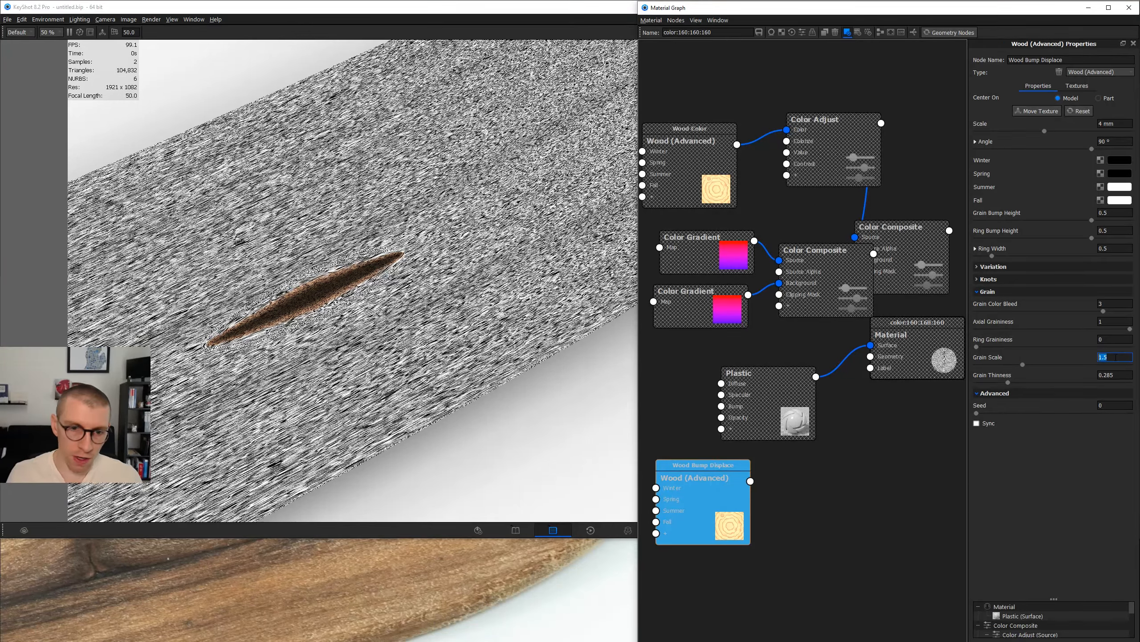
{"action": "type", "text": "0.5"}
{"action": "key", "text": "Return"}
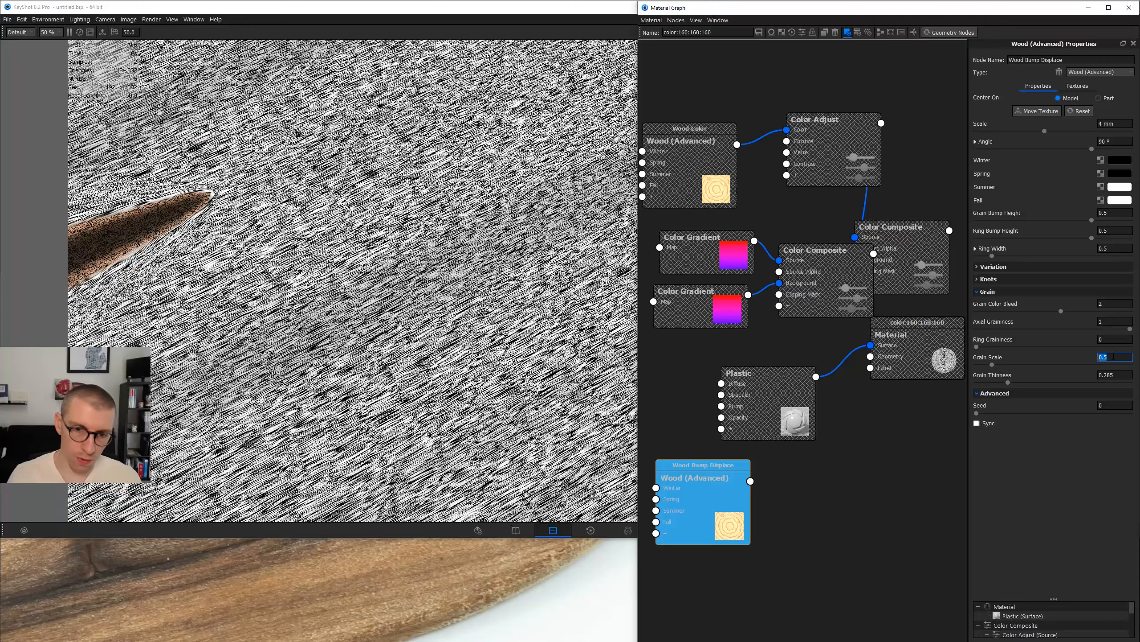
Check the knot settings of the bump wood texture and set its seasonal color noise to 0.
{"action": "left_click", "coordinate": [981, 279]}
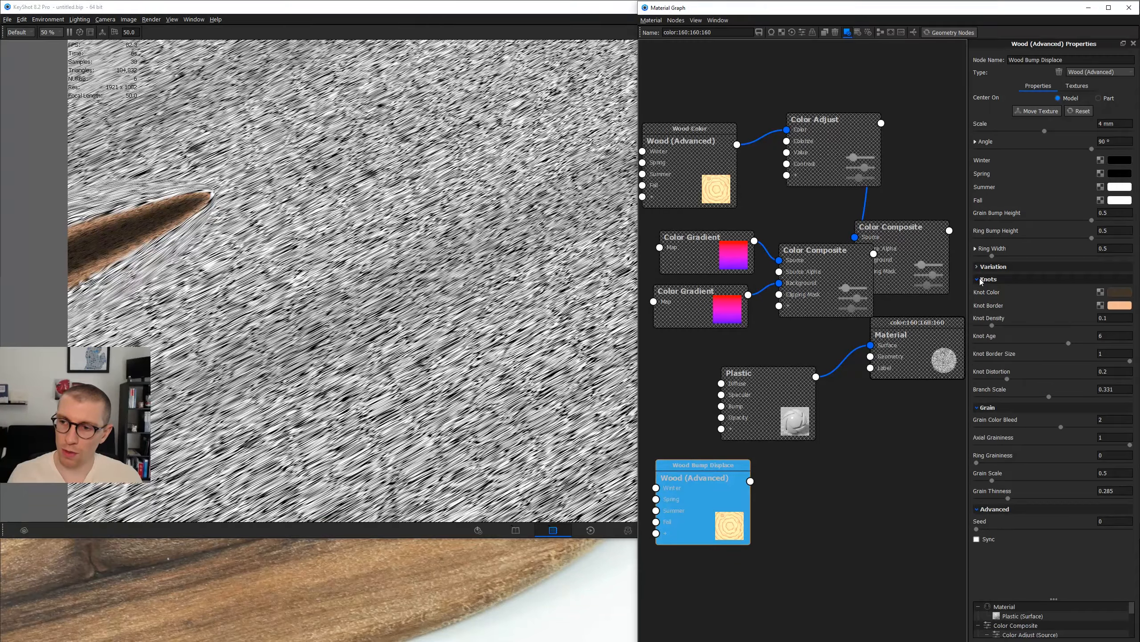
{"action": "left_click", "coordinate": [981, 279]}
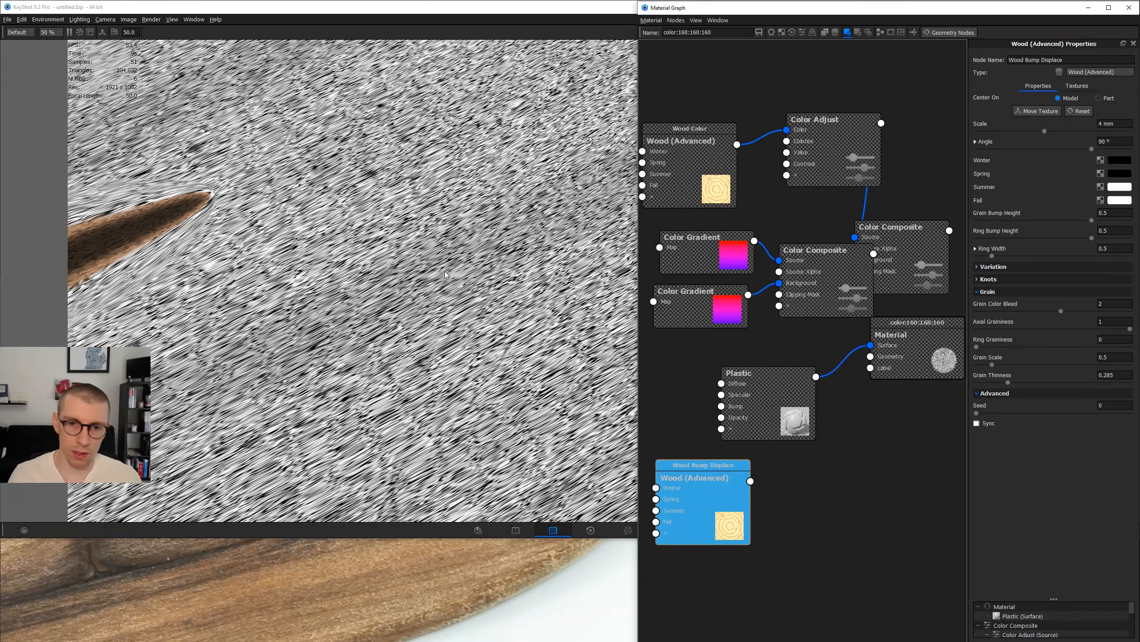
{"action": "scroll", "coordinate": [446, 275], "scroll_direction": "down", "scroll_amount": 5}
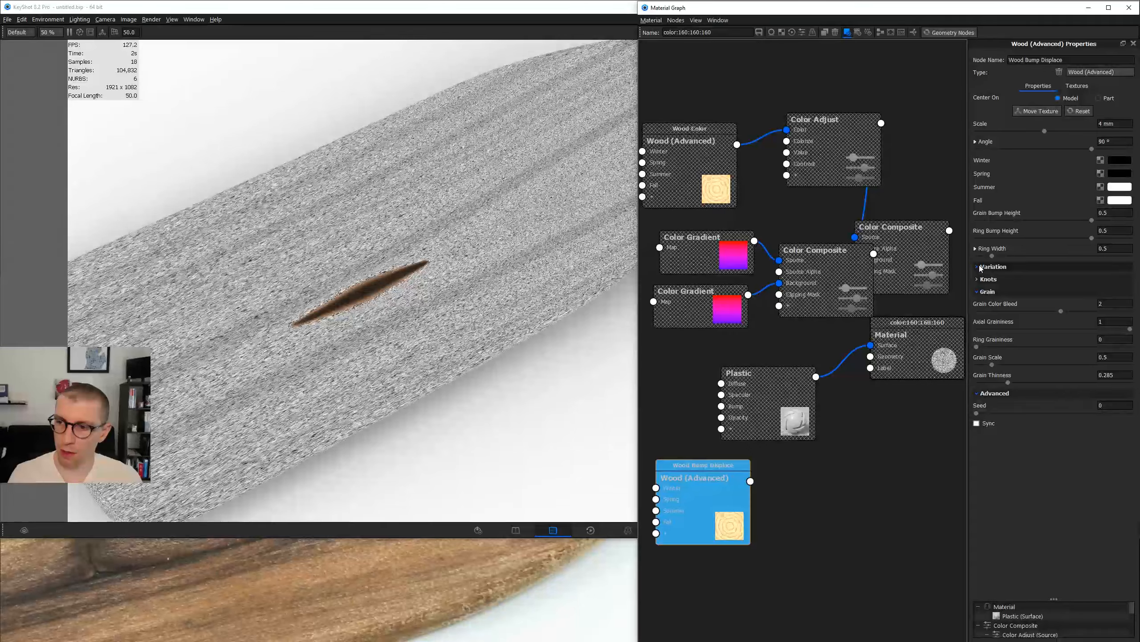
{"action": "left_click", "coordinate": [981, 268]}
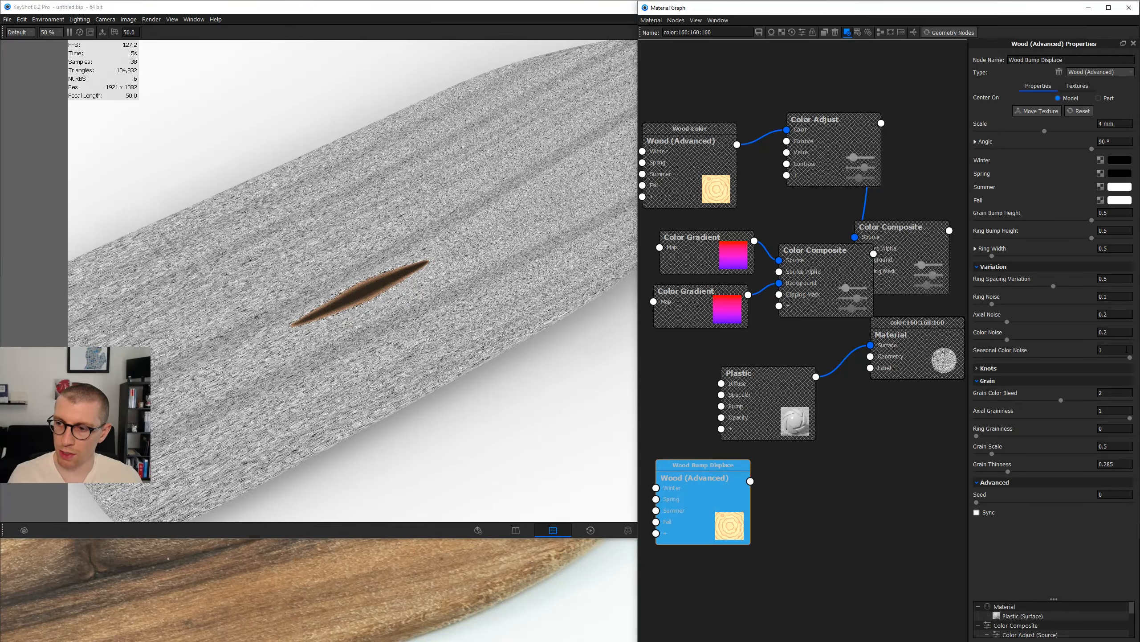
{"action": "double_click", "coordinate": [1128, 350]}
{"action": "type", "text": "0"}
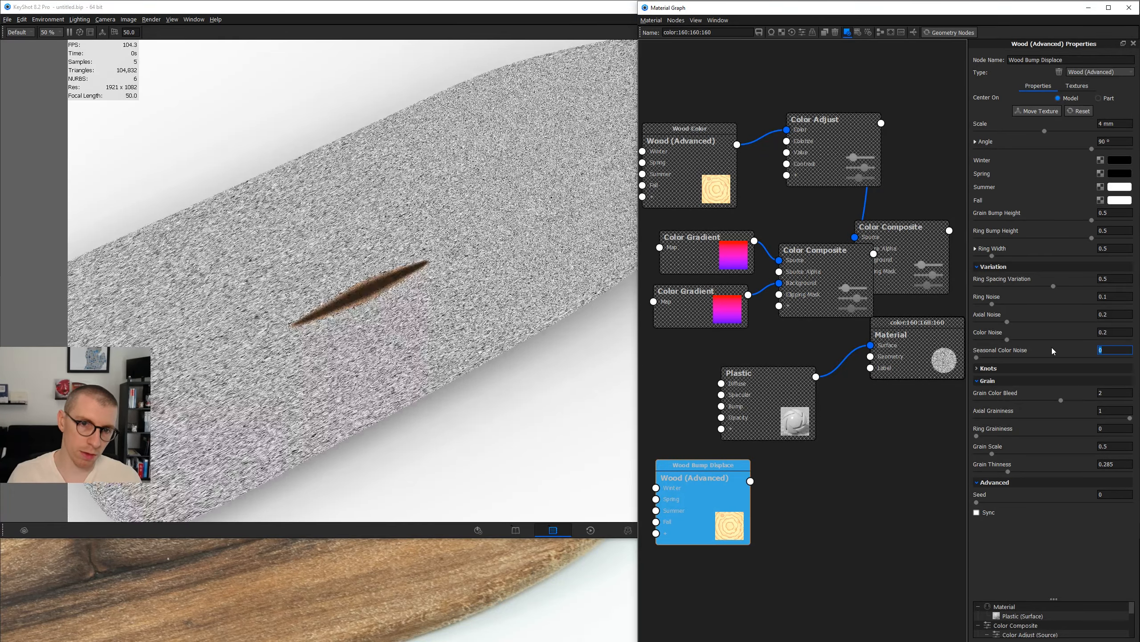
{"action": "scroll", "coordinate": [430, 316], "scroll_direction": "up", "scroll_amount": 3}
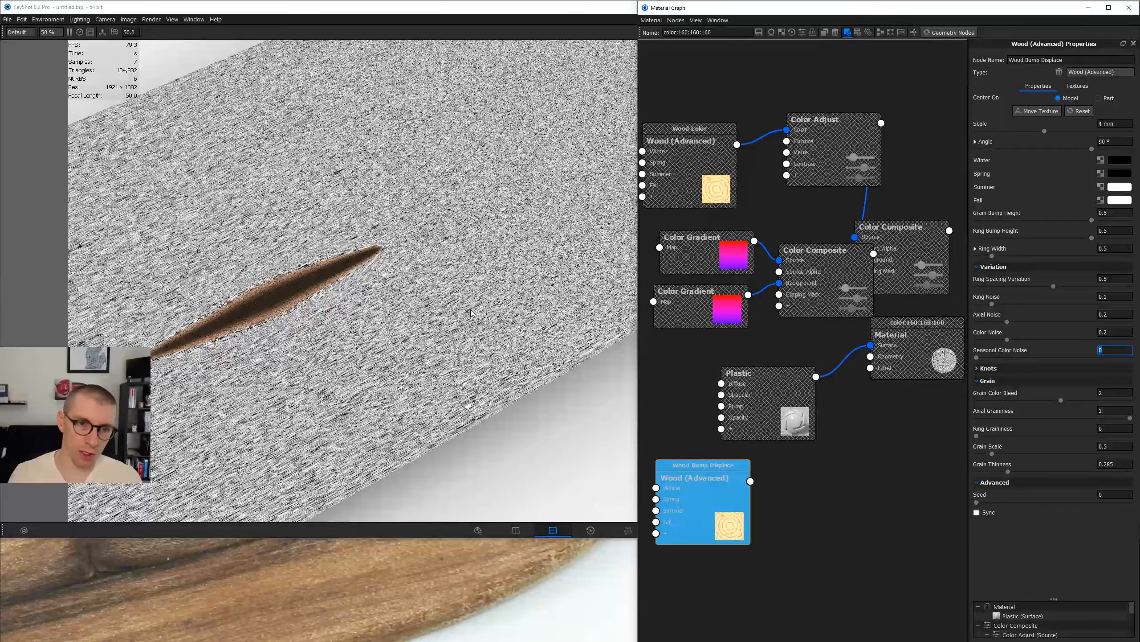
Set the ring noise of the bump wood texture to 0.2 and check the whole blade.
{"action": "double_click", "coordinate": [1118, 296]}
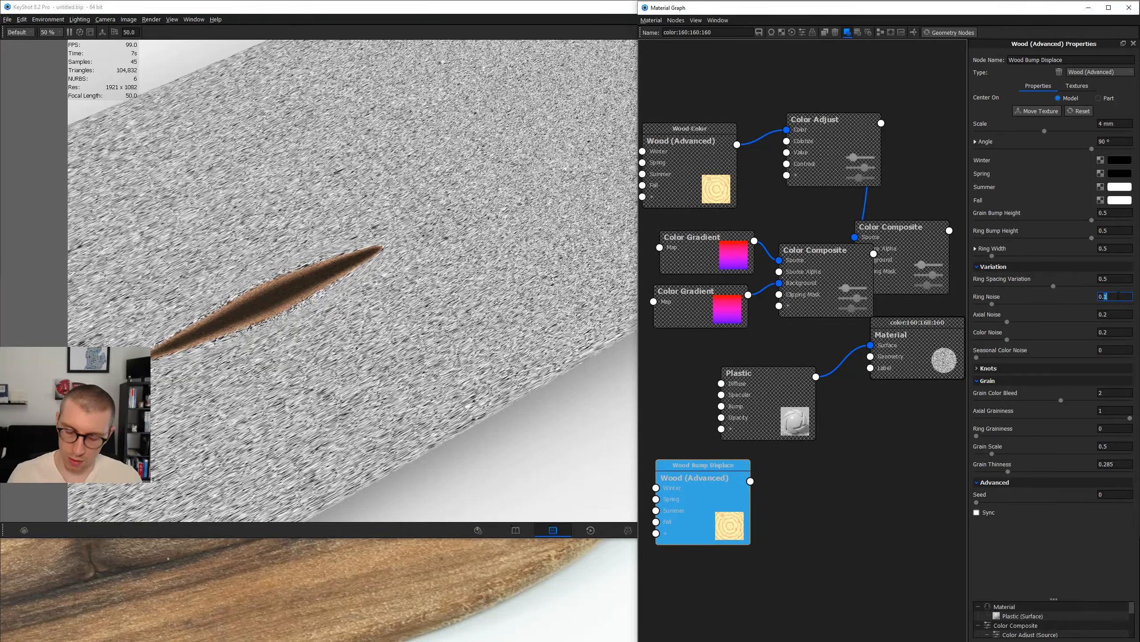
{"action": "type", "text": "0.2"}
{"action": "key", "text": "Return"}
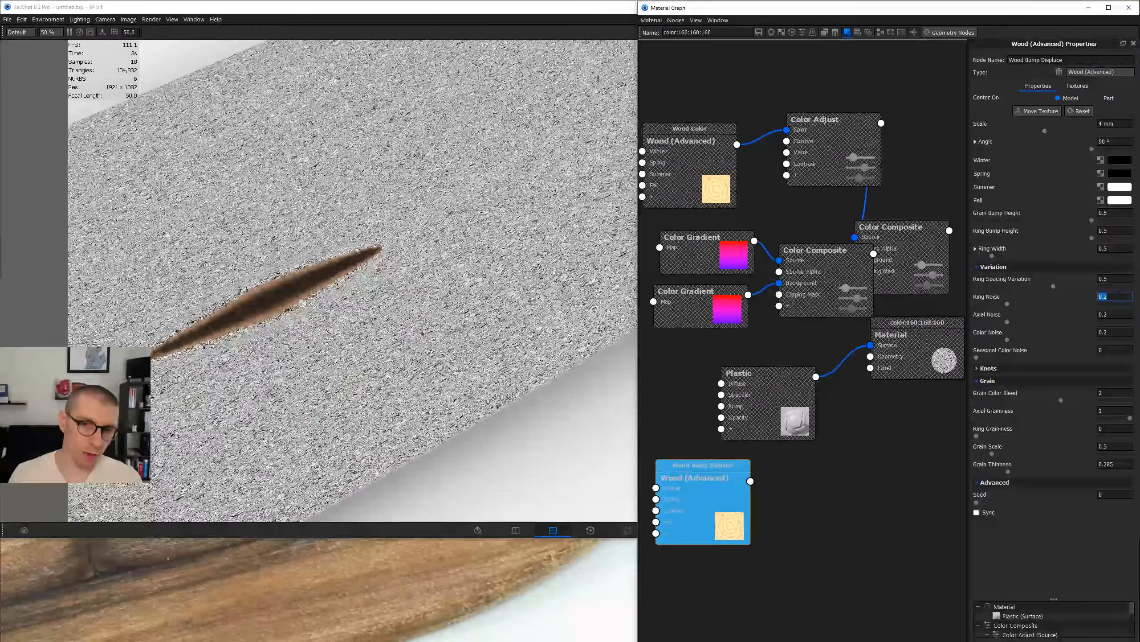
{"action": "scroll", "coordinate": [453, 306], "scroll_direction": "down", "scroll_amount": 5}
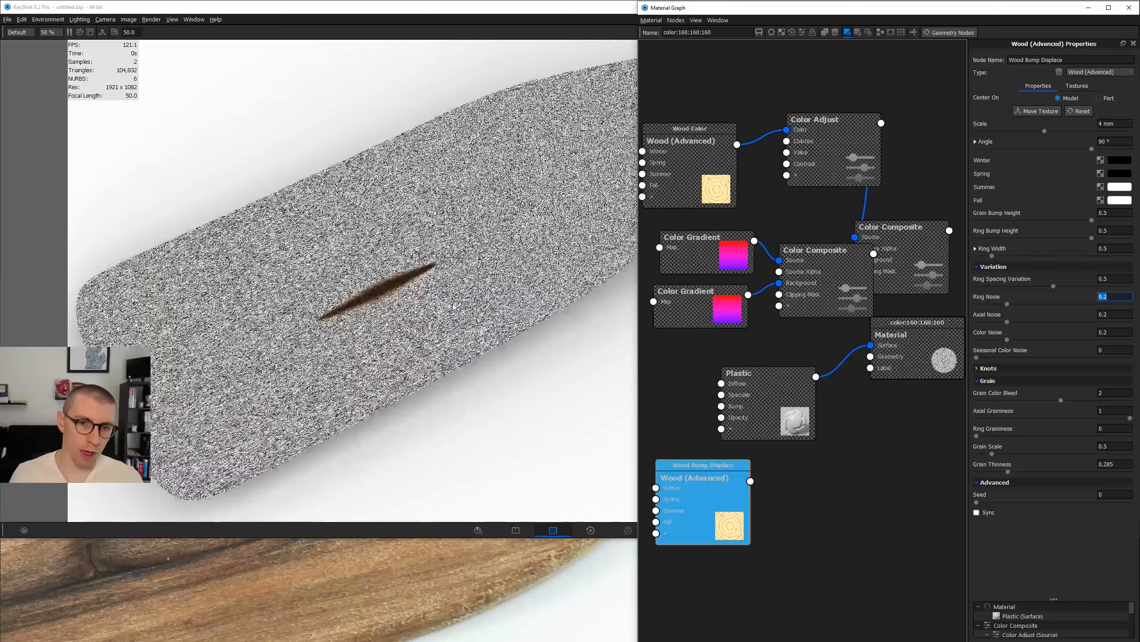
Add a Color To Number utility node and feed the Wood Bump Displace texture into its input.
{"action": "left_click", "coordinate": [759, 483]}
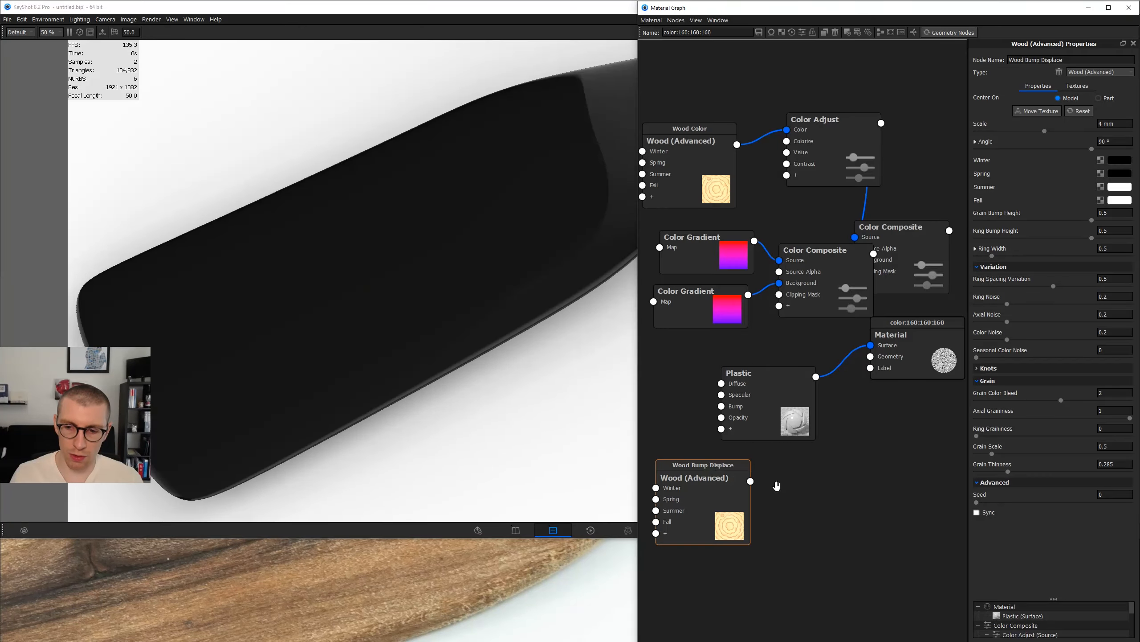
{"action": "right_click", "coordinate": [777, 486]}
{"action": "mouse_move", "coordinate": [804, 578]}
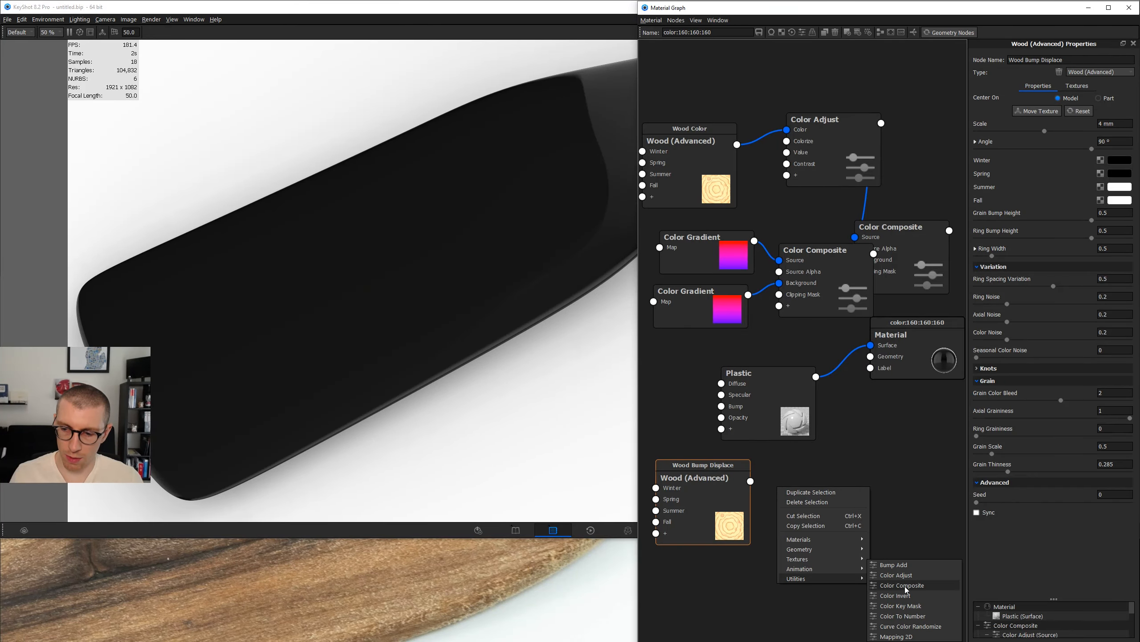
{"action": "left_click", "coordinate": [902, 615]}
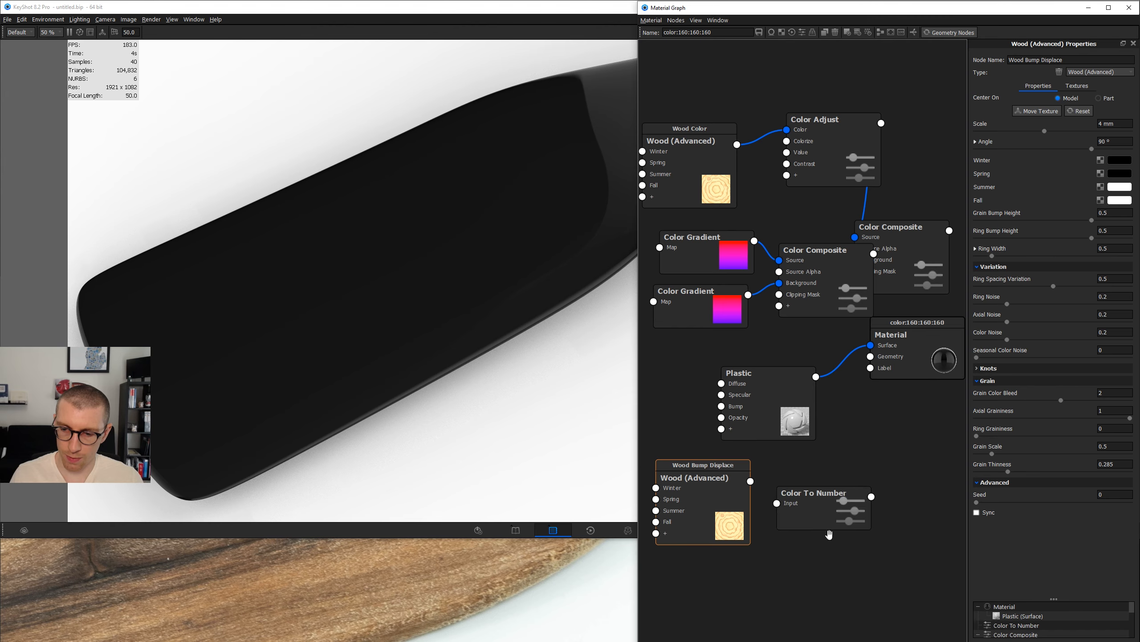
{"action": "left_click_drag", "start_coordinate": [751, 482], "coordinate": [777, 502]}
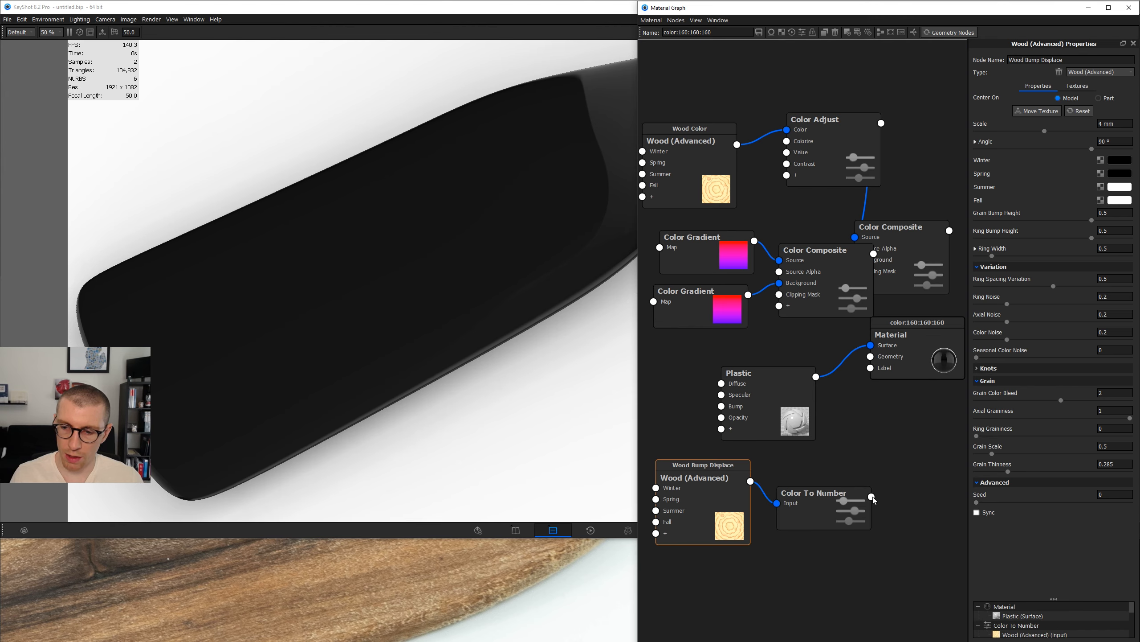
Preview the Color To Number node on the blade and raise its Input From to 0.777, then 0.93.
{"action": "left_click", "coordinate": [816, 495]}
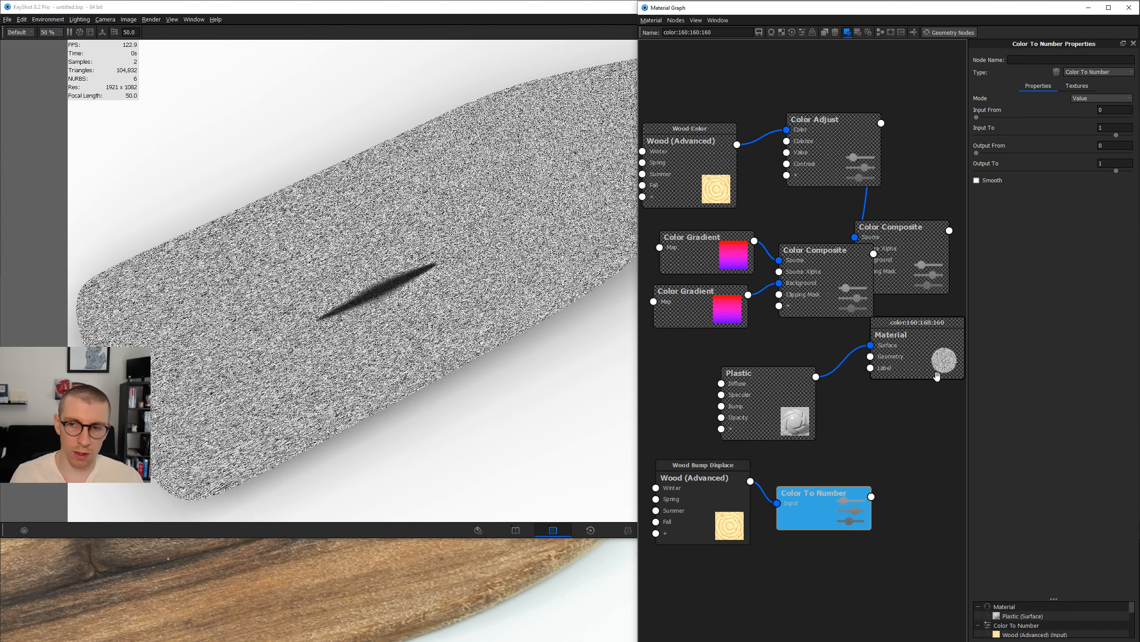
{"action": "left_click_drag", "start_coordinate": [980, 120], "coordinate": [1096, 119]}
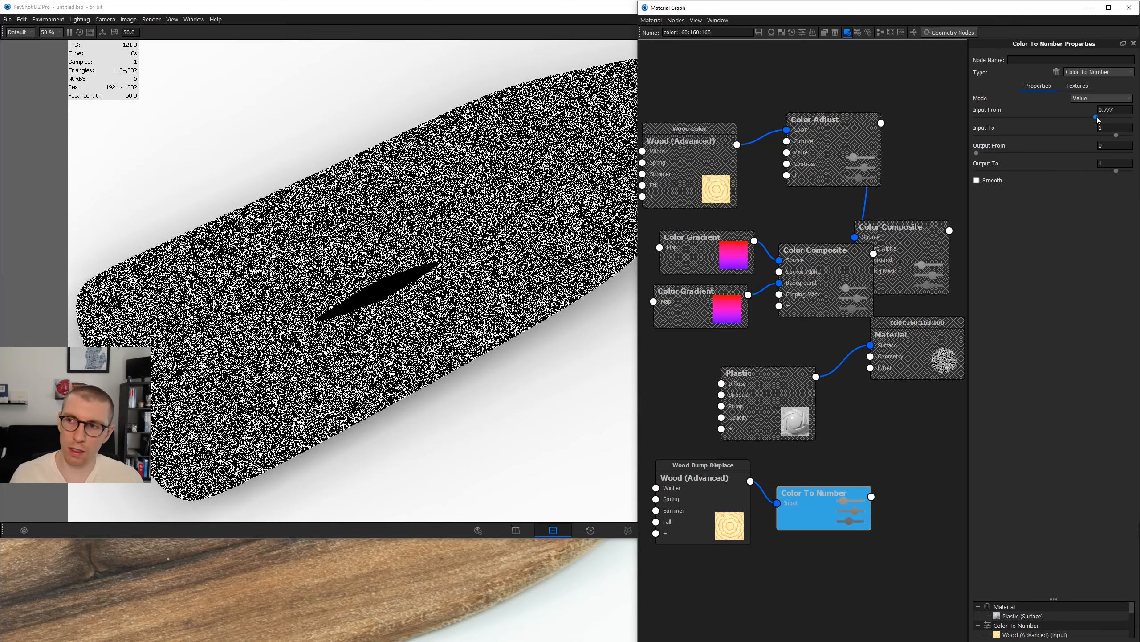
{"action": "scroll", "coordinate": [528, 227], "scroll_direction": "up", "scroll_amount": 3}
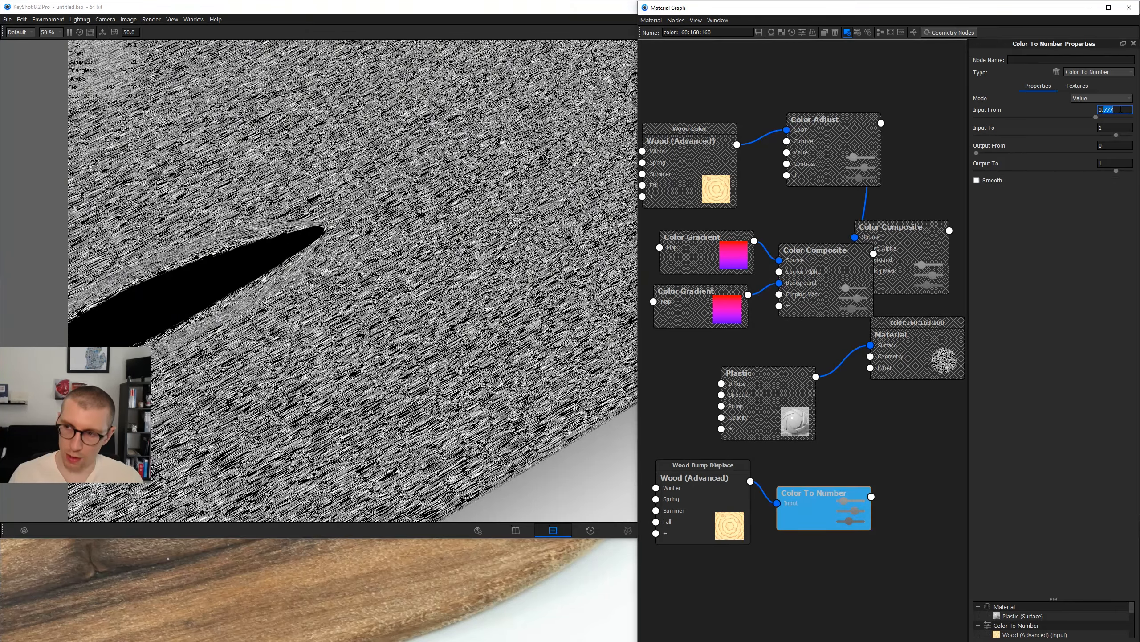
{"action": "type", "text": "93"}
{"action": "key", "text": "Return"}
Set the Color To Number node's Output To to 2 and its Input From to 0.9.
{"action": "left_click_drag", "start_coordinate": [1111, 163], "coordinate": [1093, 160]}
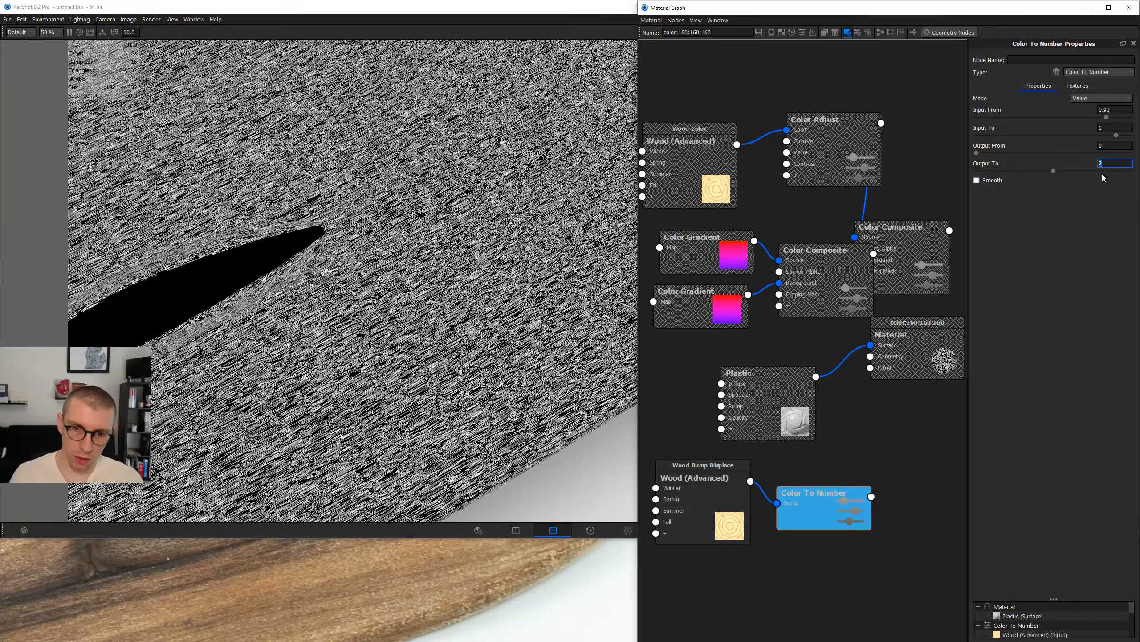
{"action": "type", "text": "2"}
{"action": "key", "text": "Return"}
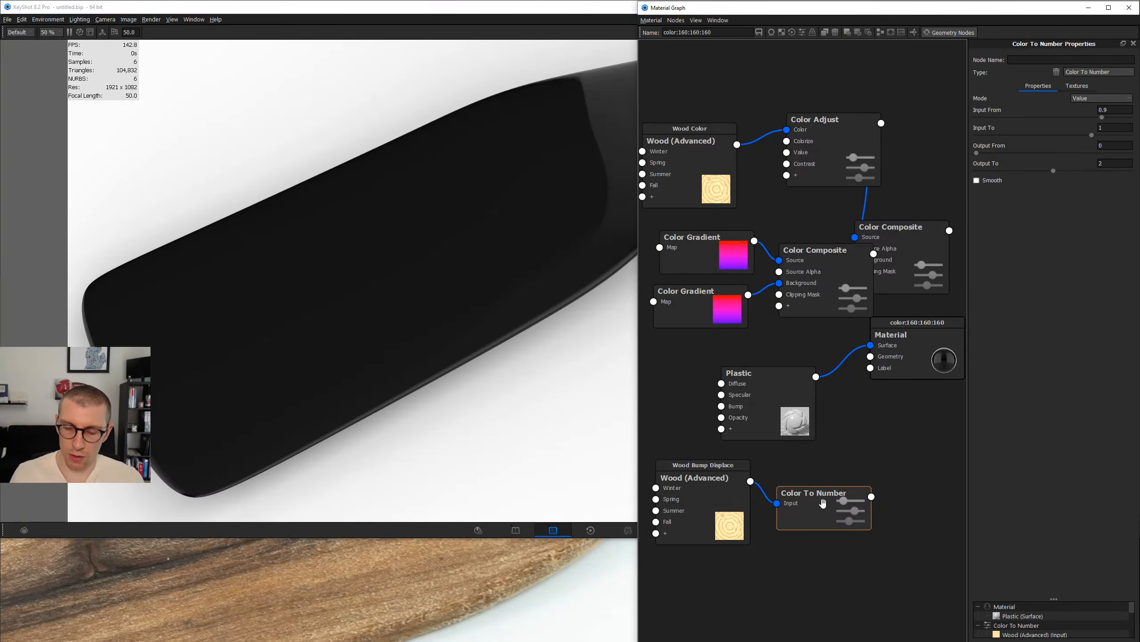
Rearrange the graph by moving the Wood Bump Displace and Color To Number nodes lower and the Plastic node higher.
{"action": "mouse_move", "coordinate": [823, 503]}
{"action": "left_mouse_down"}
{"action": "mouse_move", "coordinate": [815, 499]}
{"action": "mouse_move", "coordinate": [831, 500]}
{"action": "left_mouse_up"}
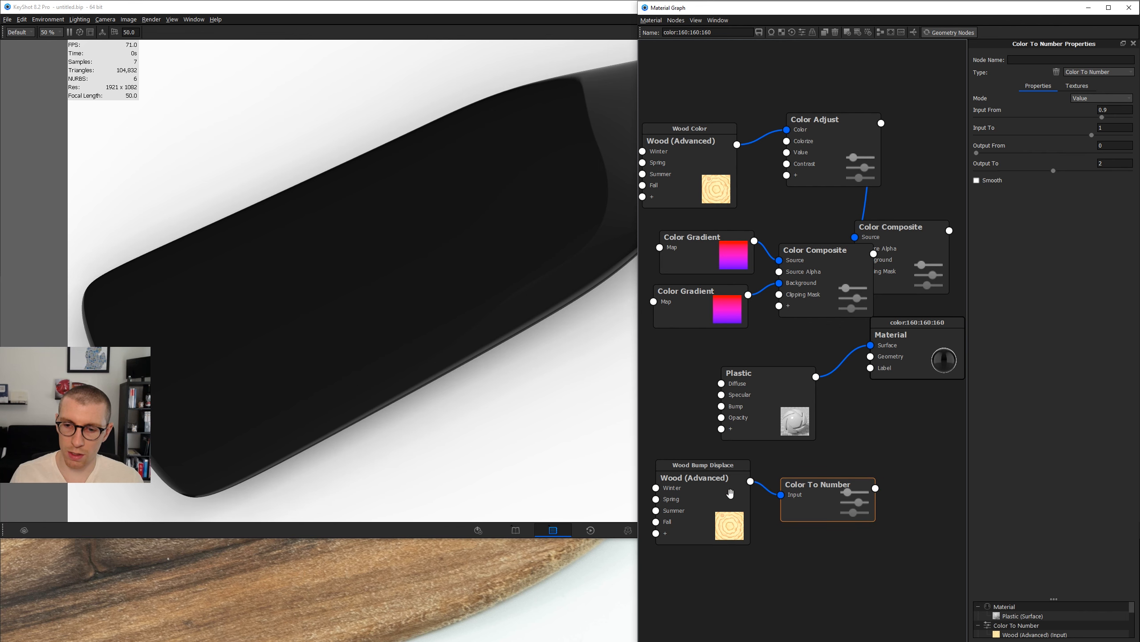
{"action": "left_click_drag", "start_coordinate": [730, 494], "coordinate": [719, 524]}
{"action": "left_click_drag", "start_coordinate": [814, 501], "coordinate": [813, 507]}
{"action": "left_click_drag", "start_coordinate": [800, 410], "coordinate": [800, 383]}
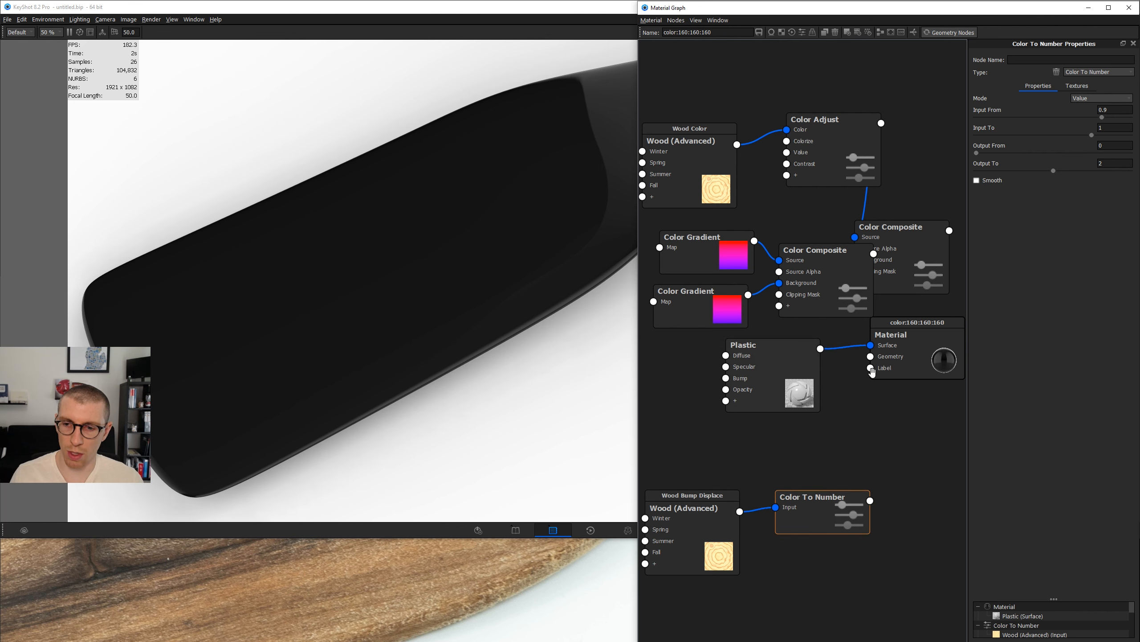
Spread out the Material, Plastic and both Color Composite nodes so they no longer overlap.
{"action": "left_click_drag", "start_coordinate": [908, 369], "coordinate": [926, 359]}
{"action": "left_click_drag", "start_coordinate": [800, 386], "coordinate": [825, 386]}
{"action": "left_click_drag", "start_coordinate": [893, 238], "coordinate": [912, 206]}
{"action": "left_click_drag", "start_coordinate": [788, 274], "coordinate": [774, 236]}
{"action": "left_click_drag", "start_coordinate": [915, 226], "coordinate": [916, 225]}
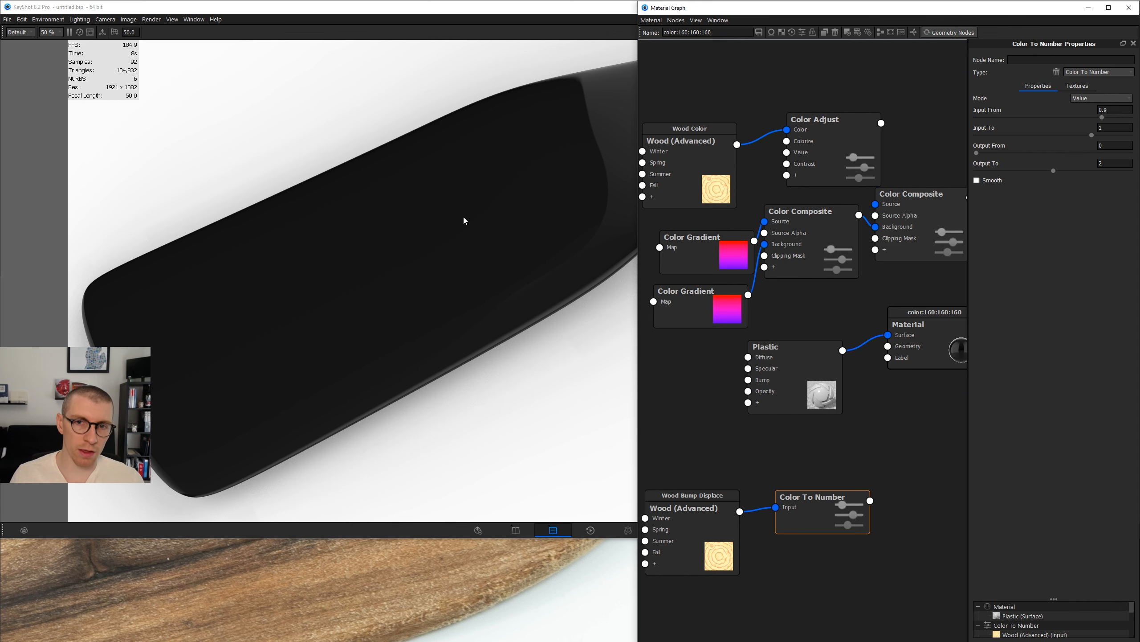
{"action": "left_click_drag", "start_coordinate": [464, 220], "coordinate": [466, 146]}
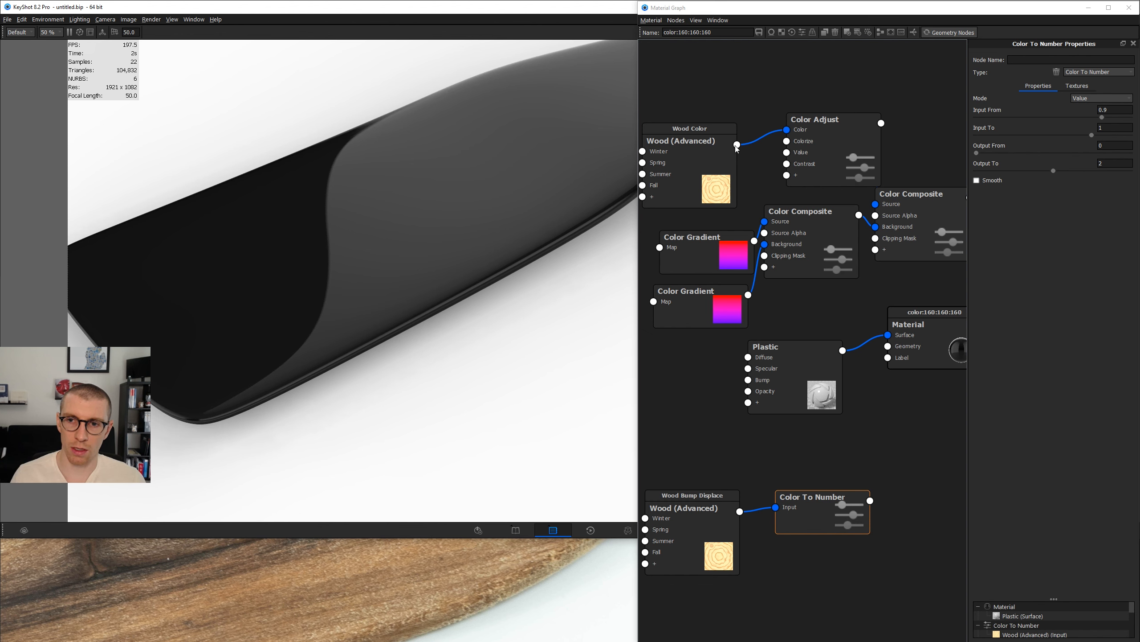
Connect the Wood Color texture to the Plastic node's Roughness, shift the Plastic node aside and view the blade's reflections.
{"action": "left_click_drag", "start_coordinate": [736, 145], "coordinate": [767, 399]}
{"action": "left_click", "coordinate": [792, 420]}
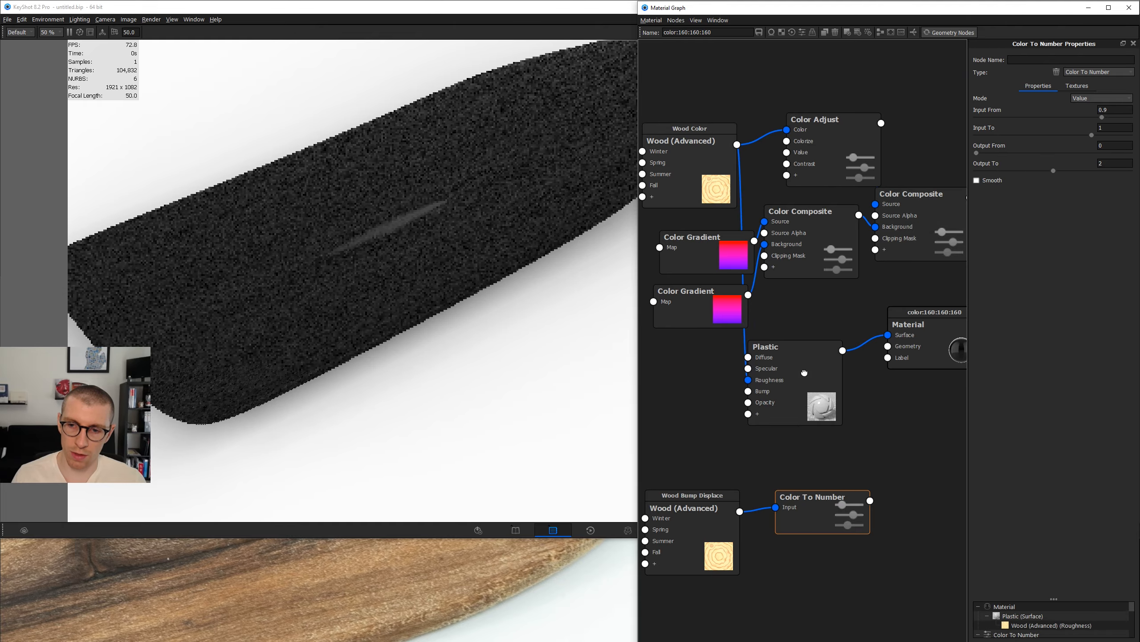
{"action": "left_click_drag", "start_coordinate": [781, 347], "coordinate": [839, 334]}
{"action": "scroll", "coordinate": [508, 223], "scroll_direction": "down", "scroll_amount": 3}
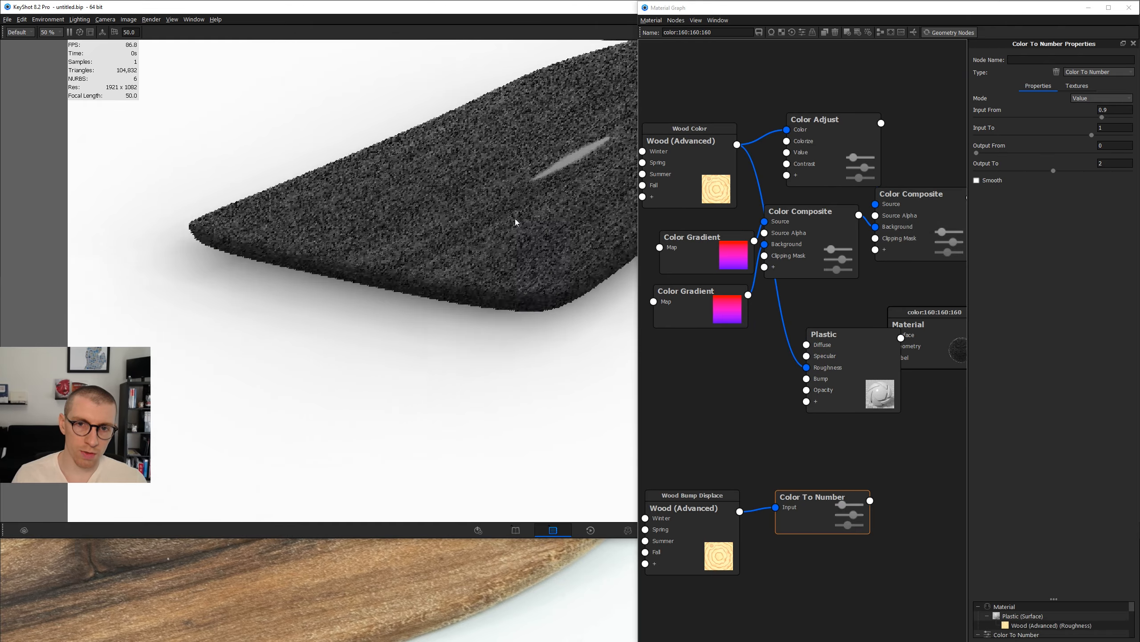
{"action": "left_click_drag", "start_coordinate": [496, 219], "coordinate": [458, 229]}
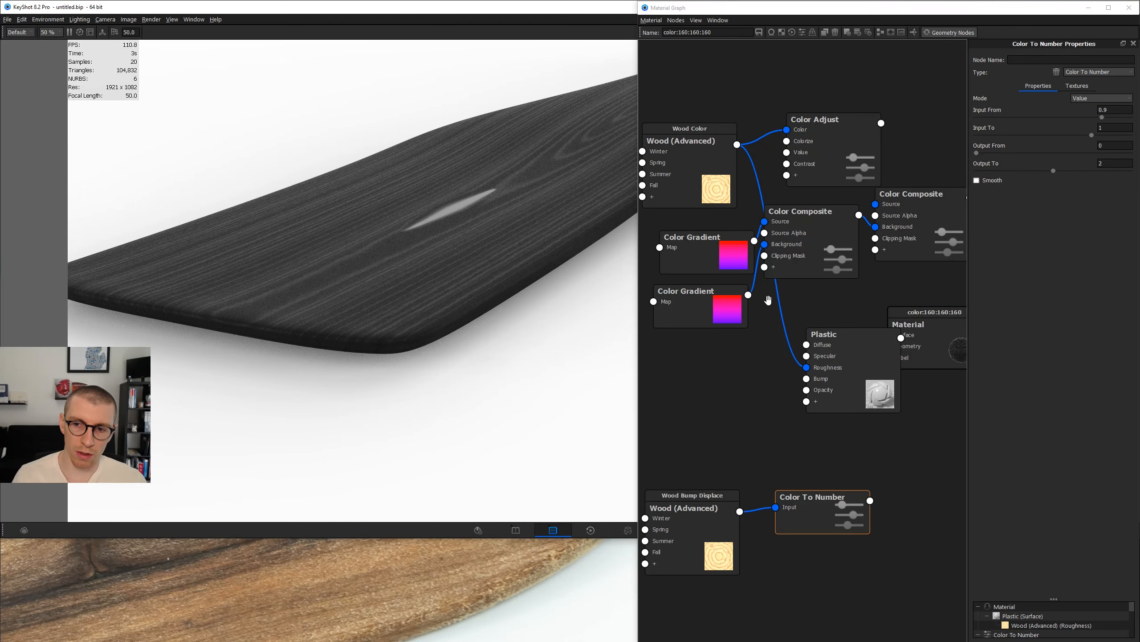
Insert a Color To Number utility on the Wood Color–Roughness connection and place it beside the Plastic node.
{"action": "right_click", "coordinate": [779, 298]}
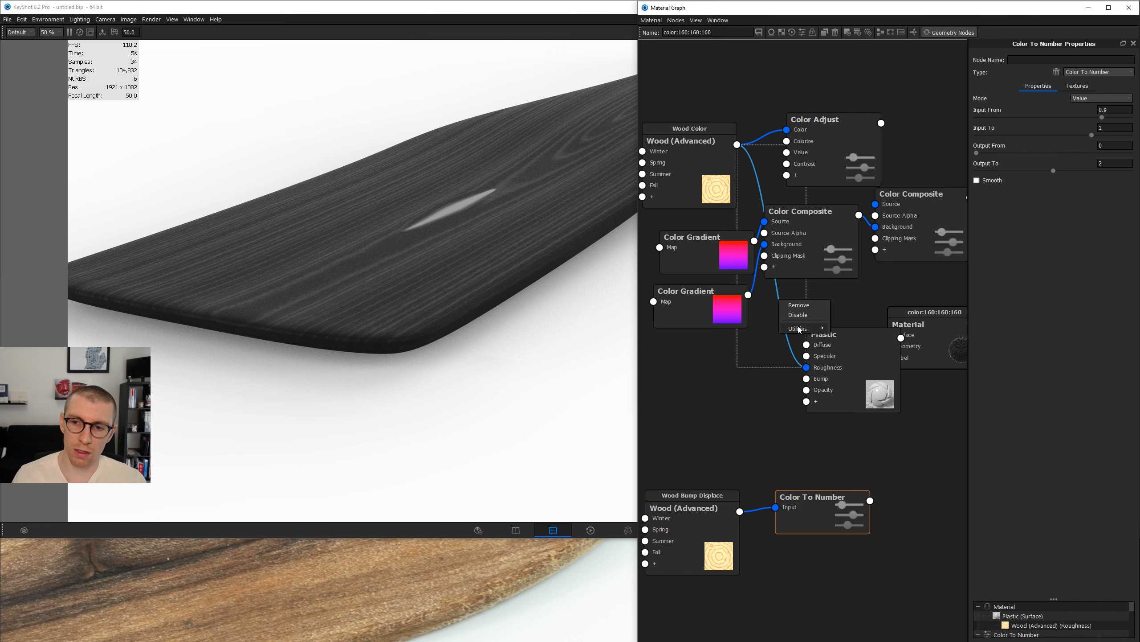
{"action": "mouse_move", "coordinate": [801, 328]}
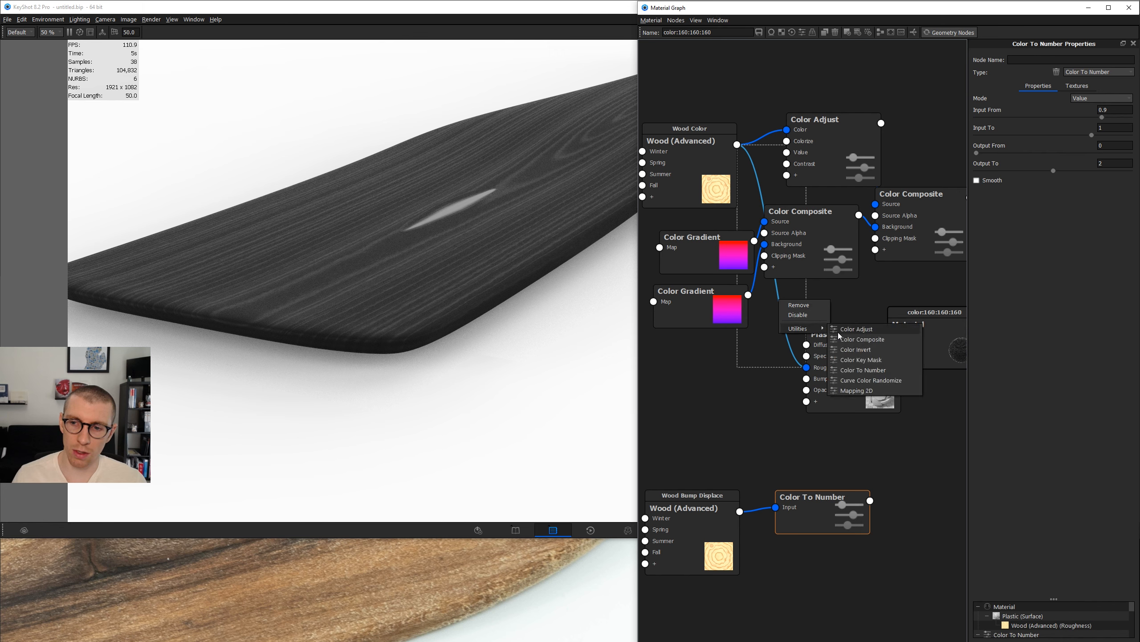
{"action": "left_click", "coordinate": [863, 370]}
{"action": "left_click_drag", "start_coordinate": [783, 313], "coordinate": [691, 360]}
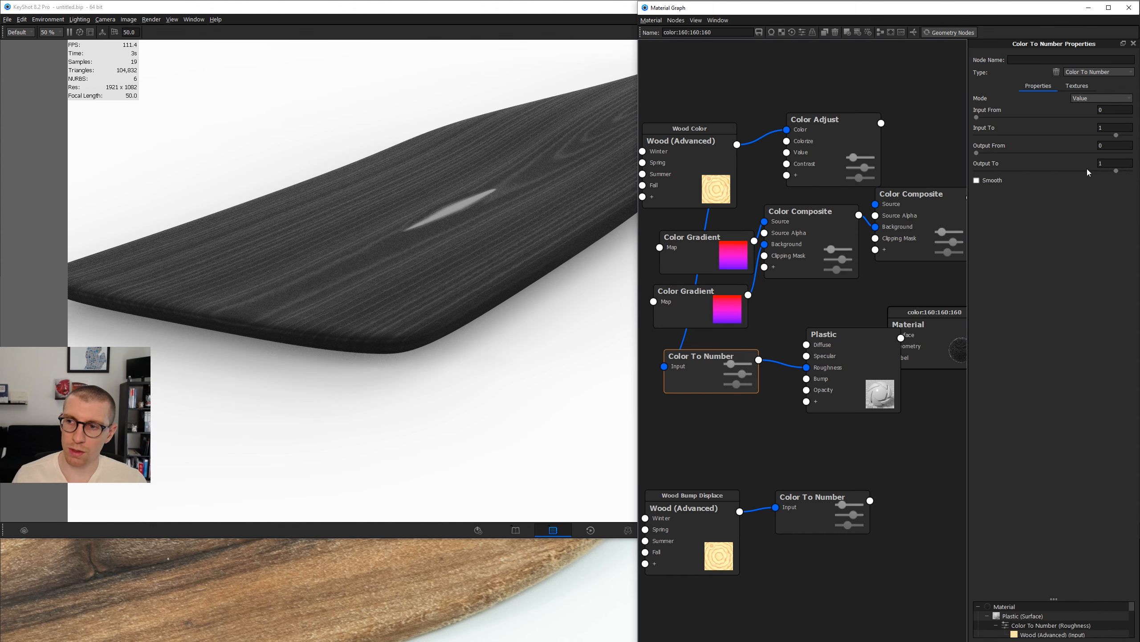
Preview the roughness Color To Number node on the blade and set its Output From to 0.142 and Output To to 0.43.
{"action": "key", "text": "c"}
{"action": "left_click_drag", "start_coordinate": [480, 302], "coordinate": [474, 241]}
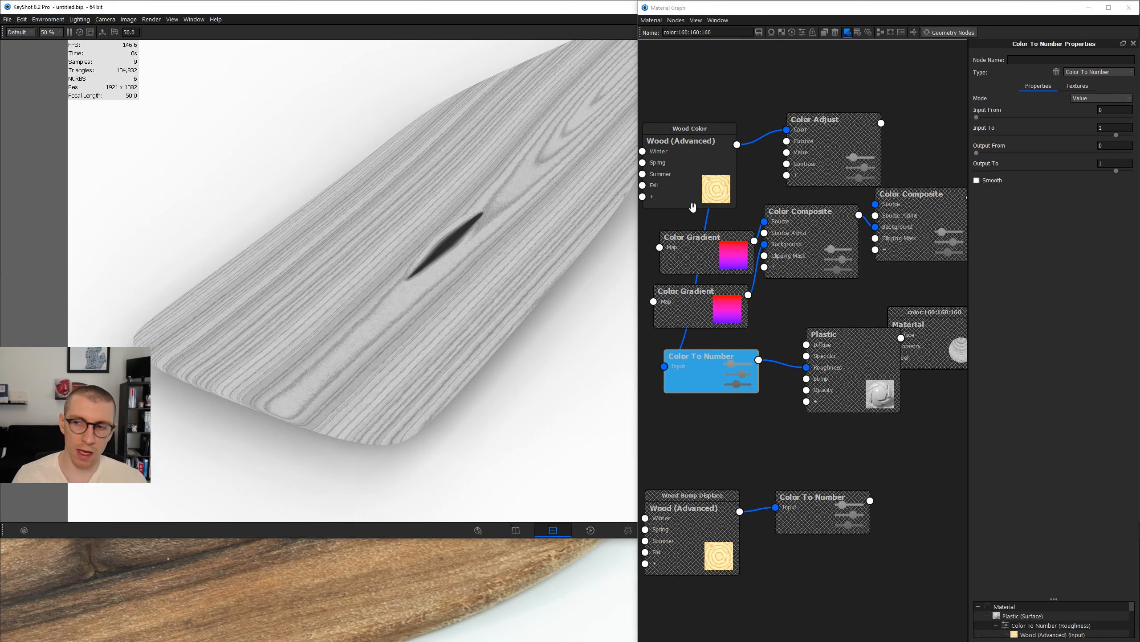
{"action": "left_click_drag", "start_coordinate": [978, 152], "coordinate": [1001, 156]}
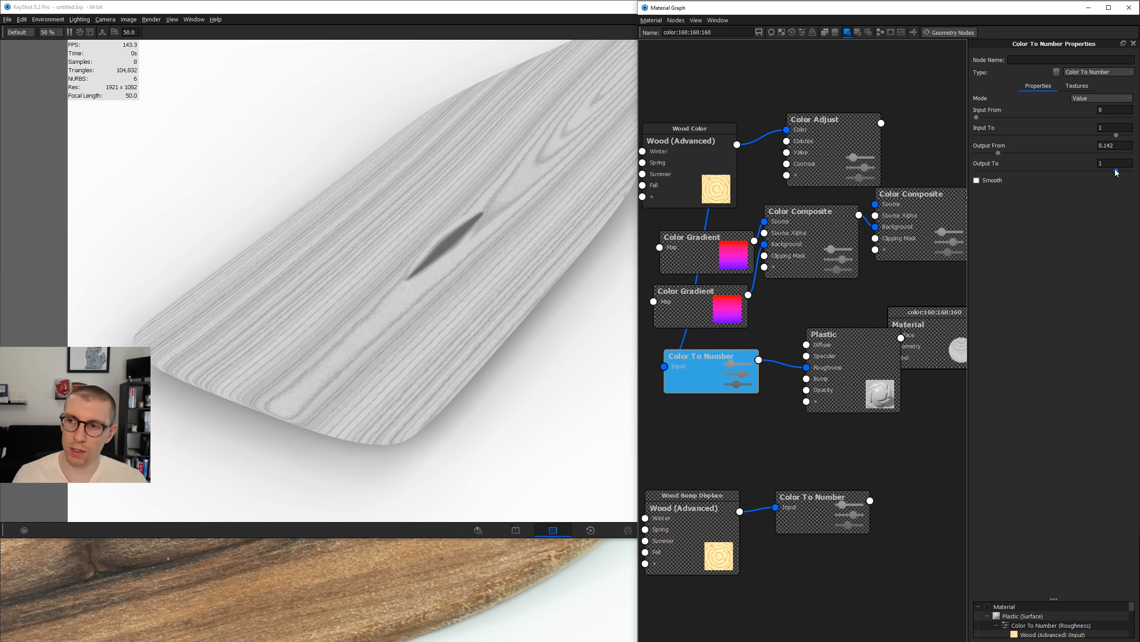
{"action": "left_click_drag", "start_coordinate": [1086, 174], "coordinate": [1063, 174]}
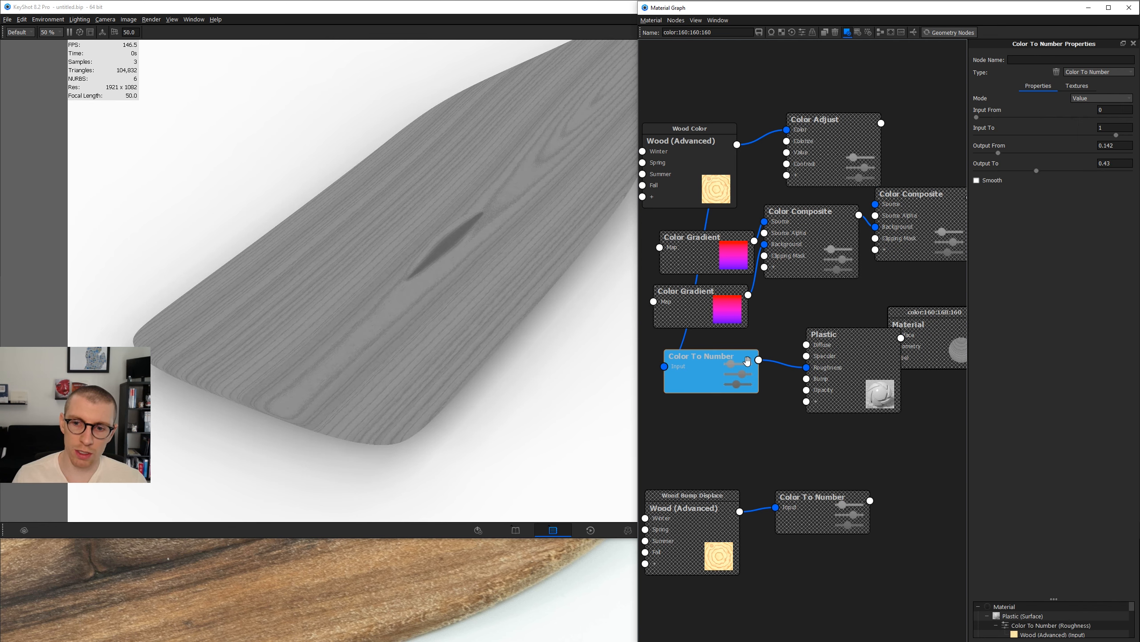
{"action": "key", "text": "c"}
Refine the roughness Color To Number node with Output To 0.37, Output From 0.099 and Input From 0.386.
{"action": "left_click_drag", "start_coordinate": [524, 327], "coordinate": [486, 226]}
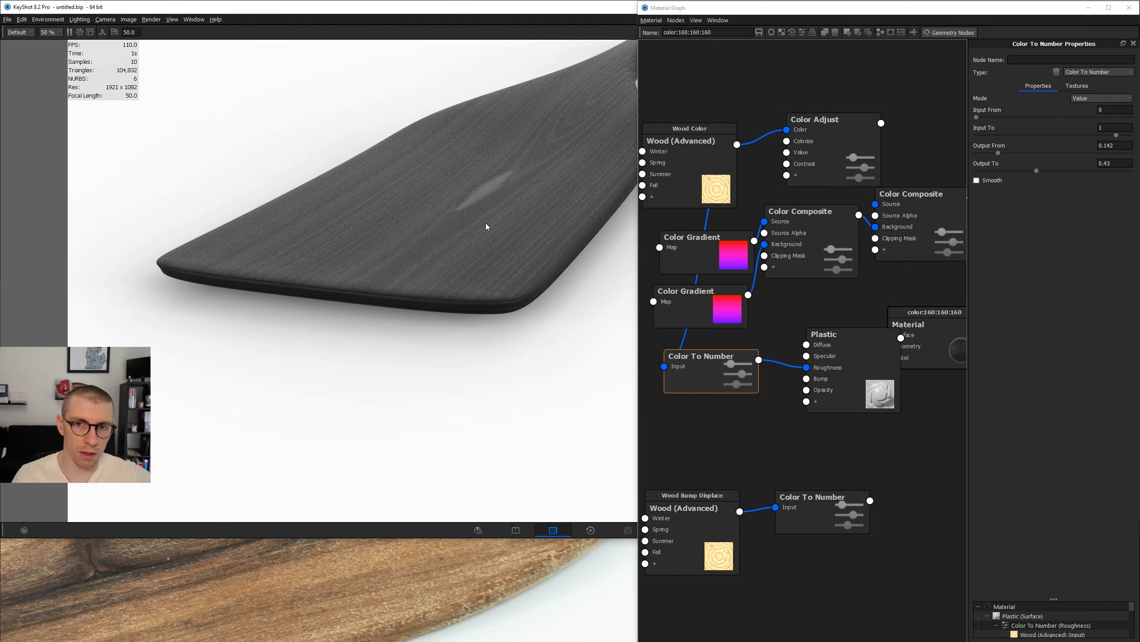
{"action": "scroll", "coordinate": [486, 226], "scroll_direction": "up", "scroll_amount": 2}
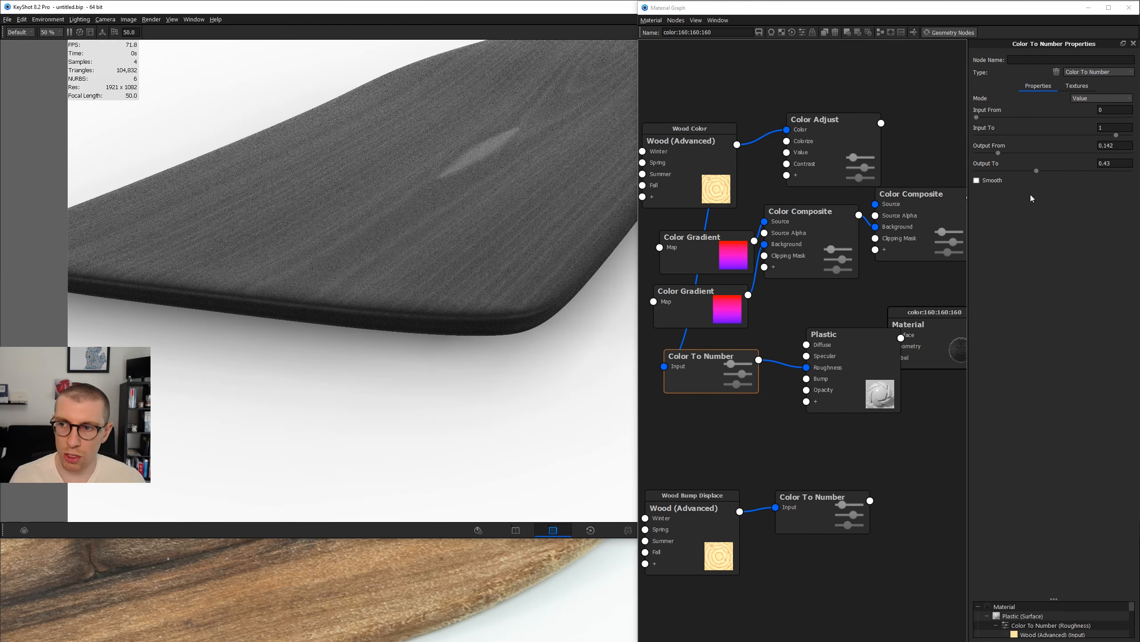
{"action": "left_click_drag", "start_coordinate": [1035, 170], "coordinate": [1020, 173]}
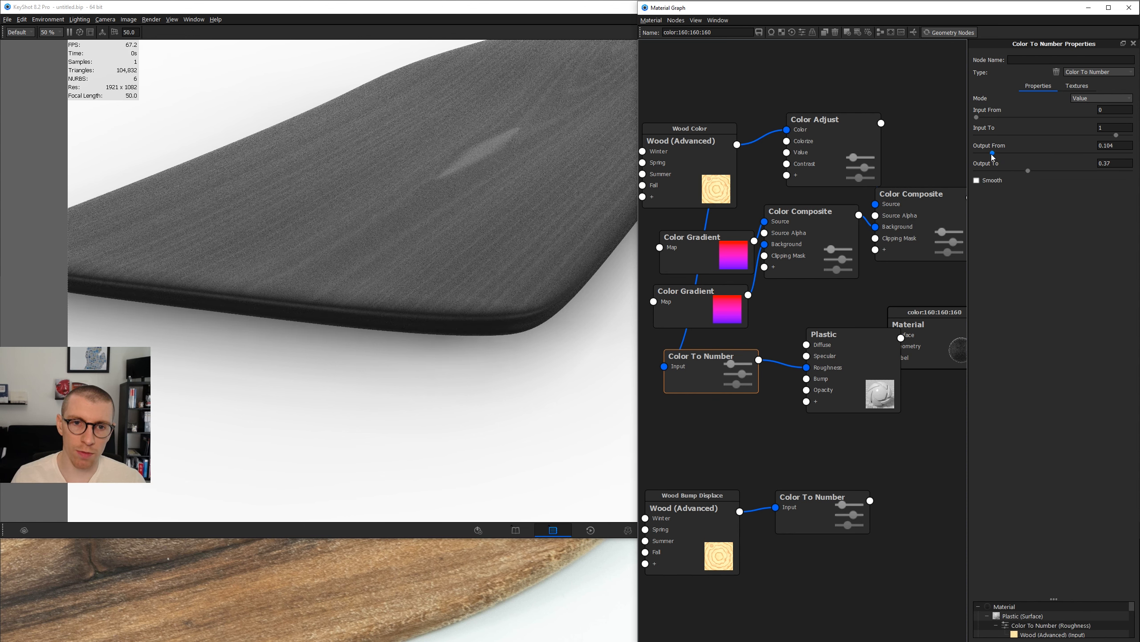
{"action": "left_click_drag", "start_coordinate": [992, 155], "coordinate": [1008, 119]}
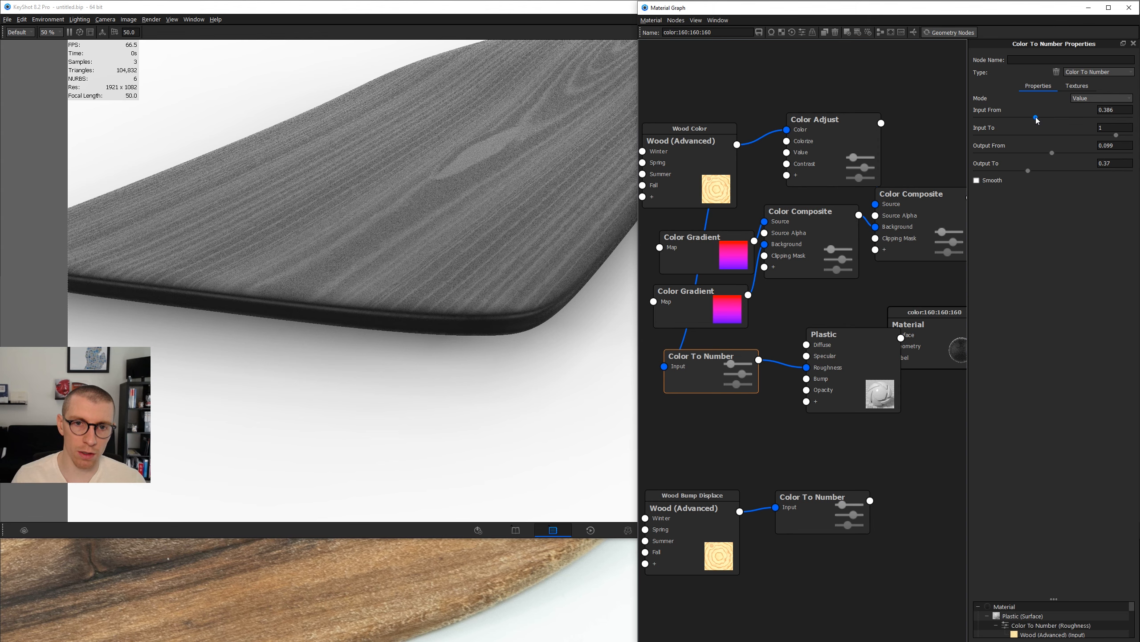
{"action": "scroll", "coordinate": [499, 248], "scroll_direction": "down", "scroll_amount": 5}
{"action": "left_click_drag", "start_coordinate": [509, 231], "coordinate": [465, 258]}
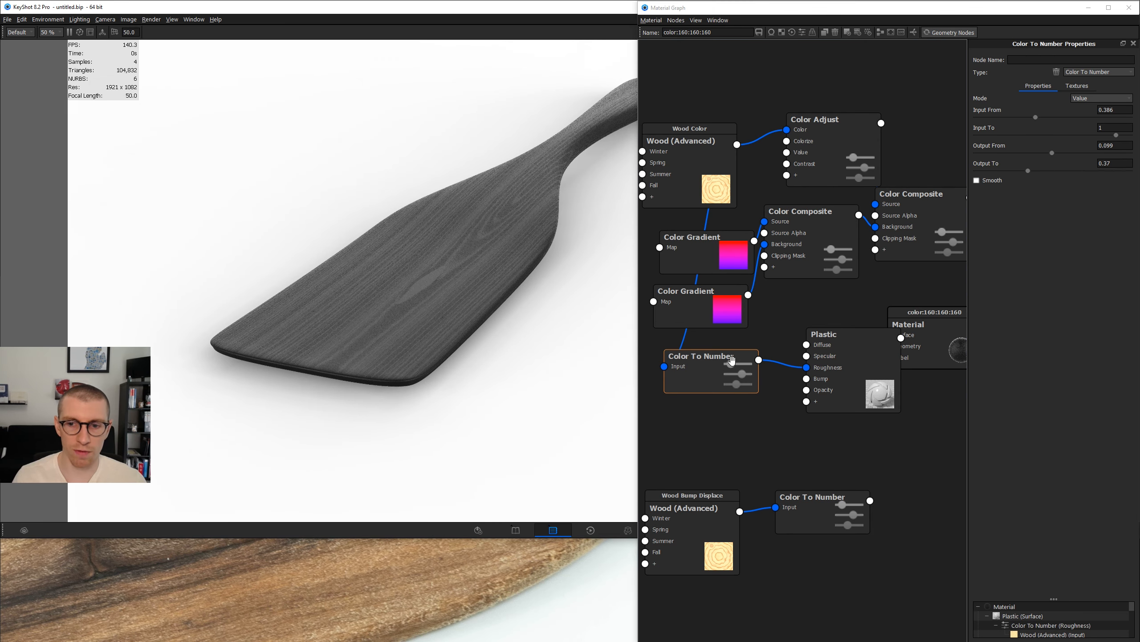
Rearrange the Plastic, Material and both Color To Number nodes to clear space below the Plastic node.
{"action": "left_click_drag", "start_coordinate": [697, 371], "coordinate": [700, 368]}
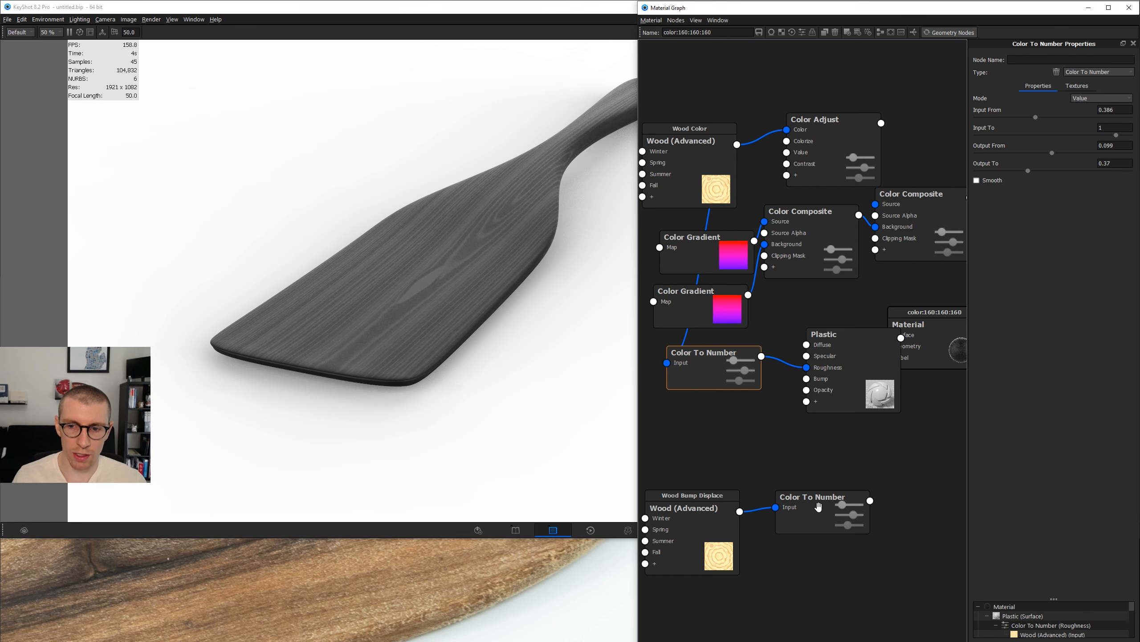
{"action": "left_click_drag", "start_coordinate": [818, 506], "coordinate": [818, 479]}
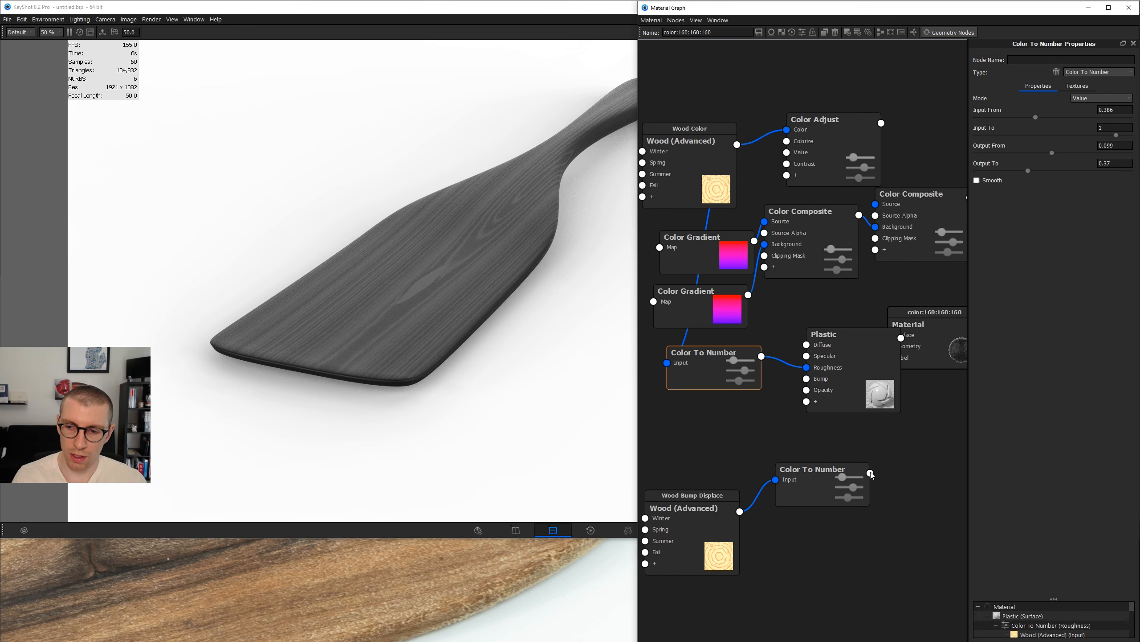
{"action": "left_click_drag", "start_coordinate": [862, 372], "coordinate": [838, 367]}
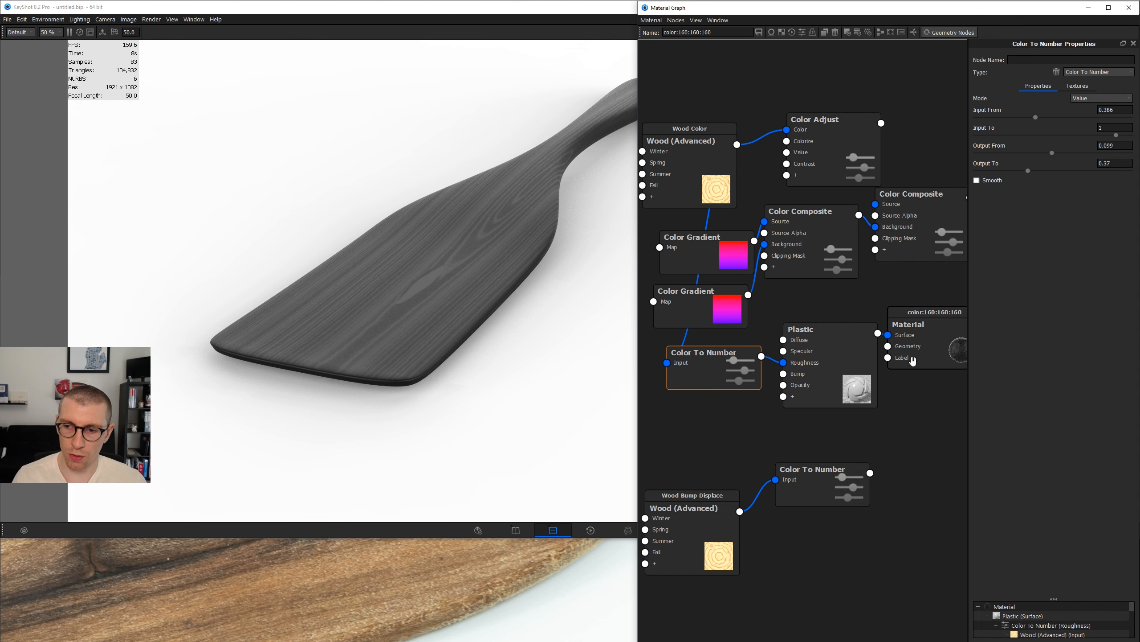
{"action": "left_click_drag", "start_coordinate": [928, 366], "coordinate": [955, 343]}
{"action": "left_click_drag", "start_coordinate": [833, 488], "coordinate": [830, 543]}
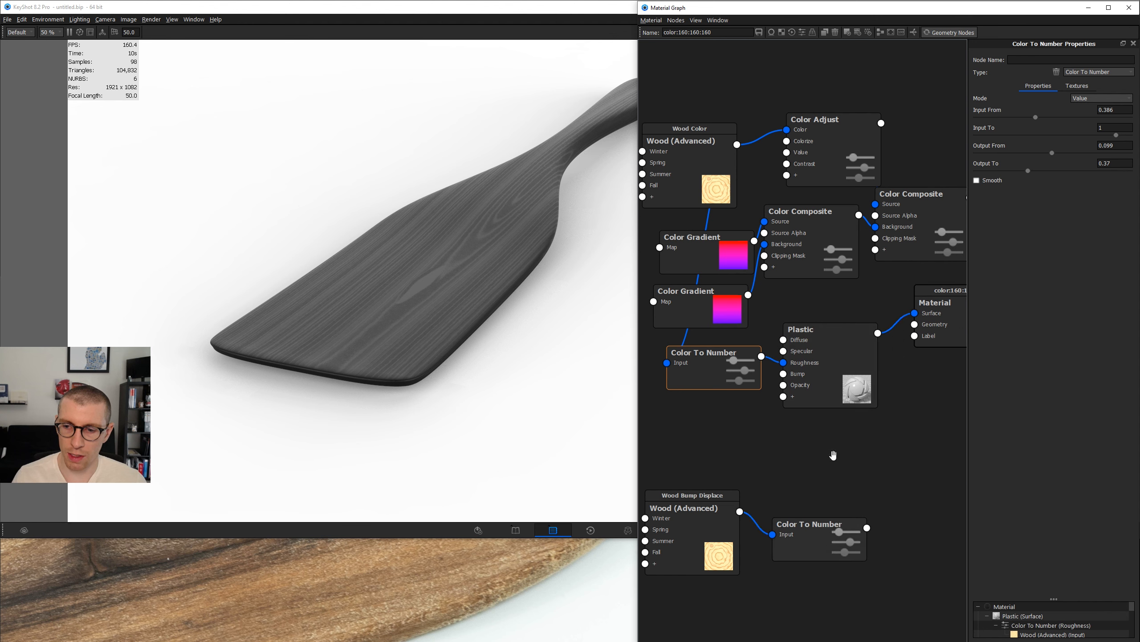
Add a Displace geometry node, connect it to the Material's Geometry, and feed the Wood Bump Displace Color To Number node into it.
{"action": "right_click", "coordinate": [832, 432]}
{"action": "mouse_move", "coordinate": [855, 494]}
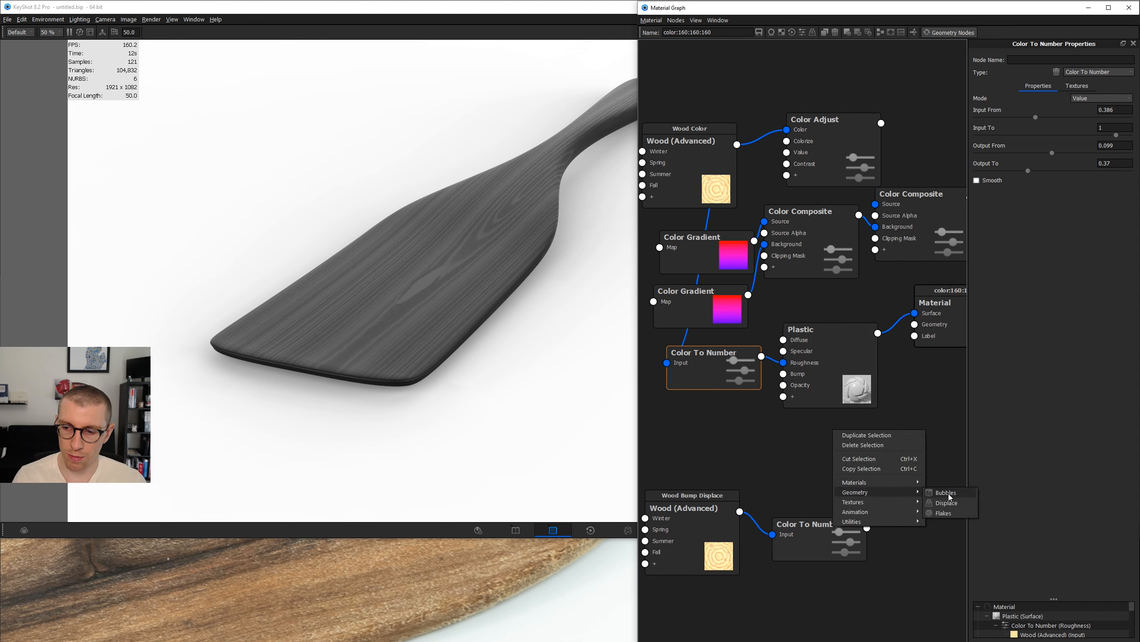
{"action": "left_click", "coordinate": [948, 504]}
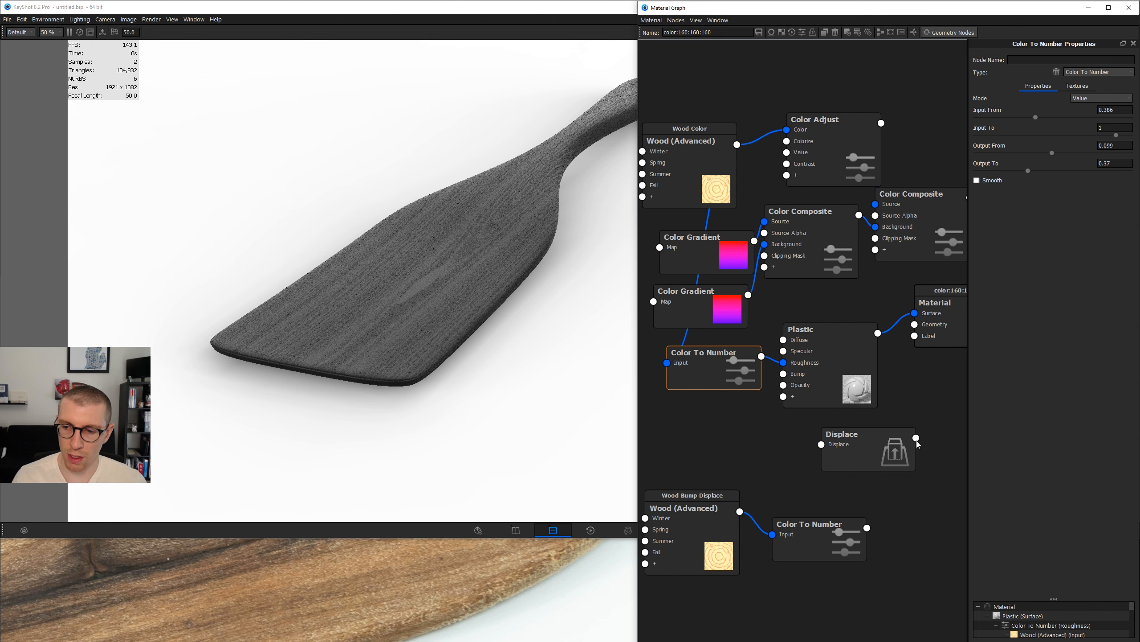
{"action": "left_click_drag", "start_coordinate": [916, 437], "coordinate": [914, 324]}
{"action": "left_click_drag", "start_coordinate": [867, 528], "coordinate": [838, 449]}
{"action": "left_click", "coordinate": [838, 449]}
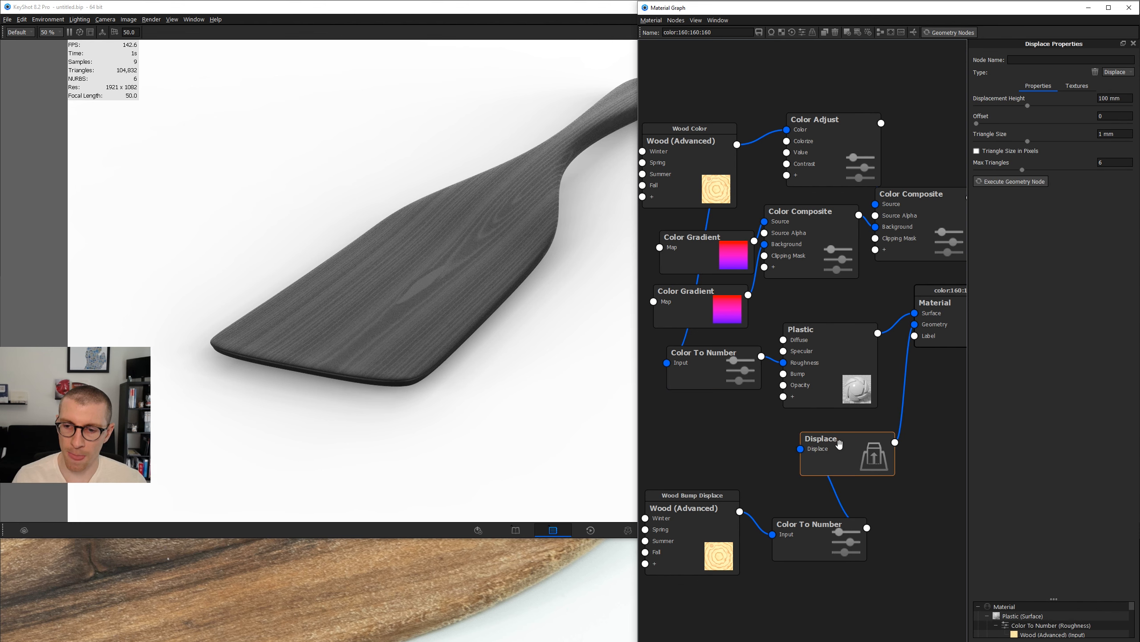
Set the Displace node's Displacement Height to 1 mm and execute the geometry node.
{"action": "left_click_drag", "start_coordinate": [1120, 99], "coordinate": [1096, 100]}
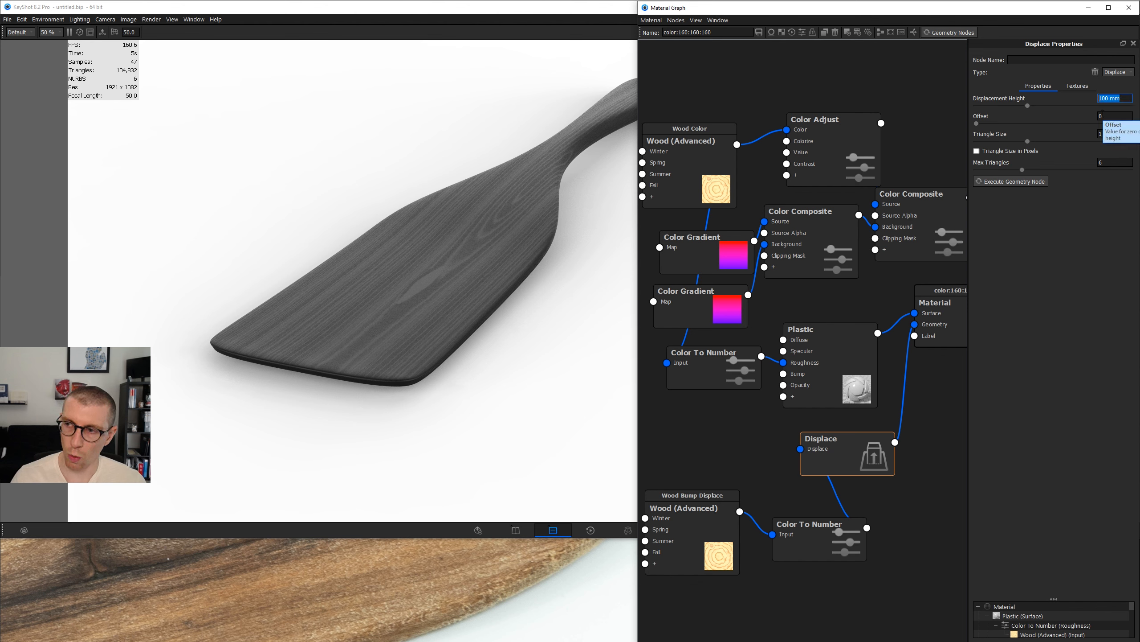
{"action": "type", "text": "1"}
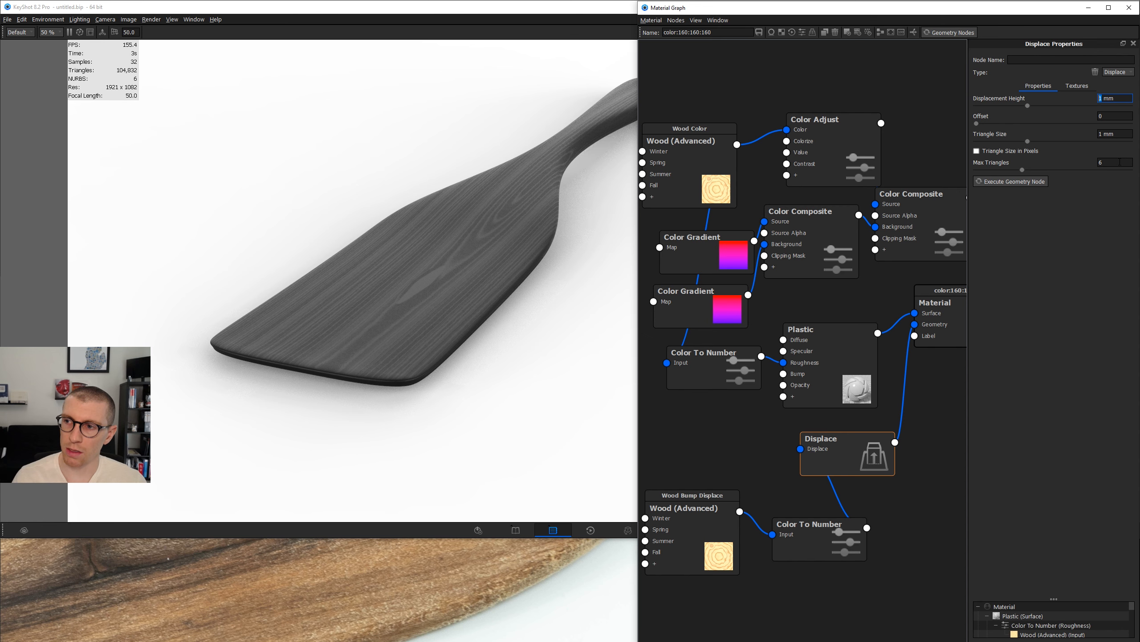
{"action": "left_click", "coordinate": [1015, 181]}
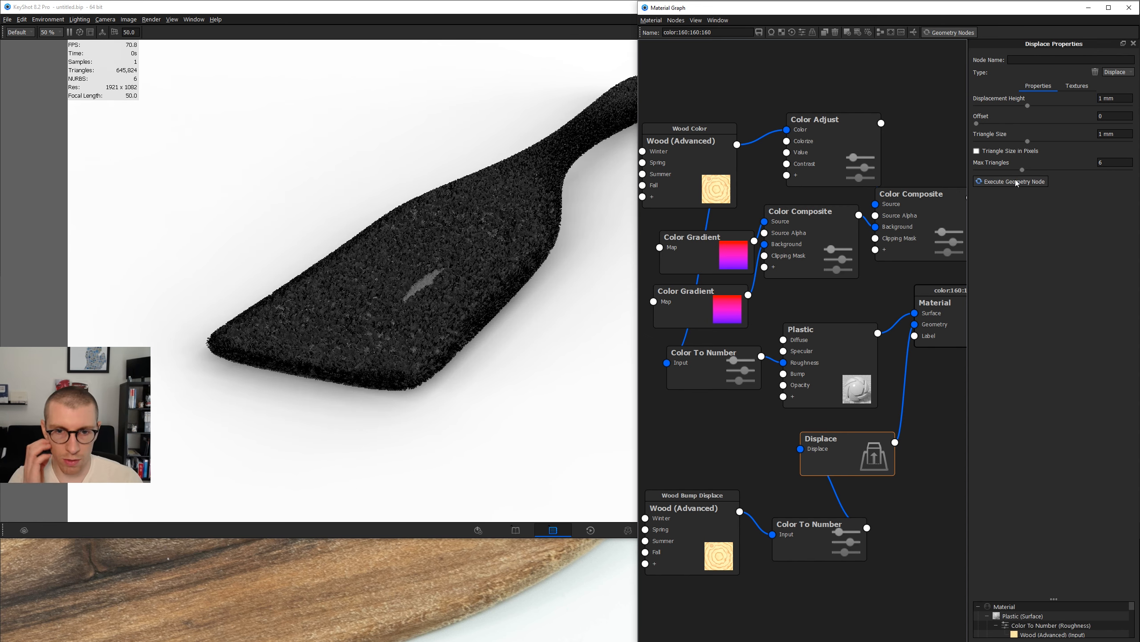
Examine the displaced blade surface up close along with the Triangle Size and Max Triangles settings.
{"action": "scroll", "coordinate": [379, 285], "scroll_direction": "up", "scroll_amount": 3}
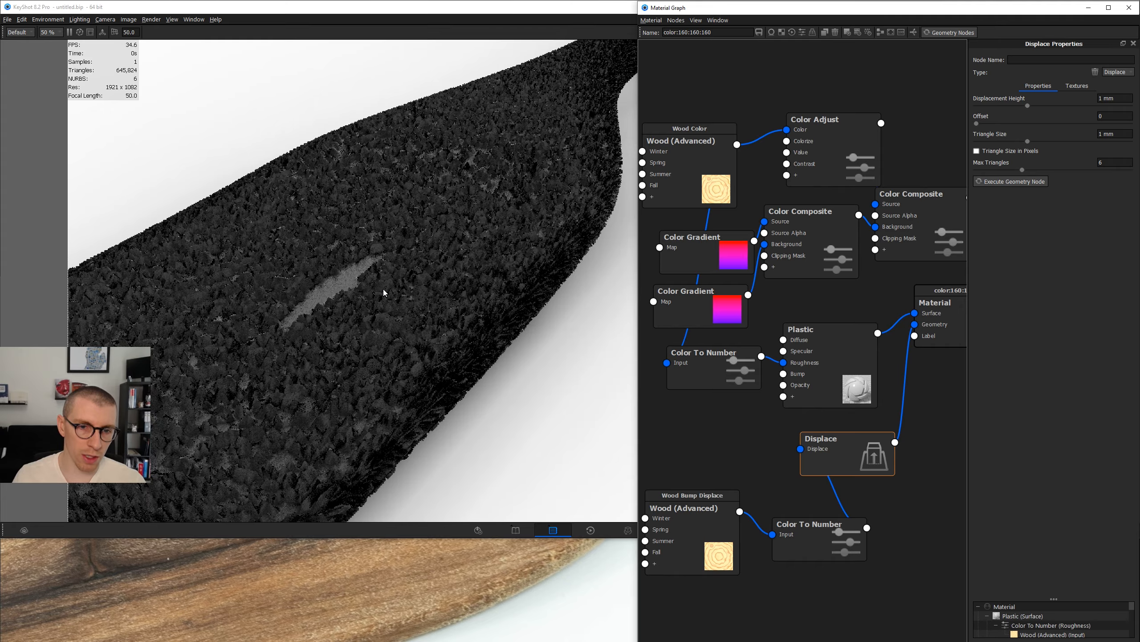
{"action": "left_click_drag", "start_coordinate": [461, 216], "coordinate": [454, 277]}
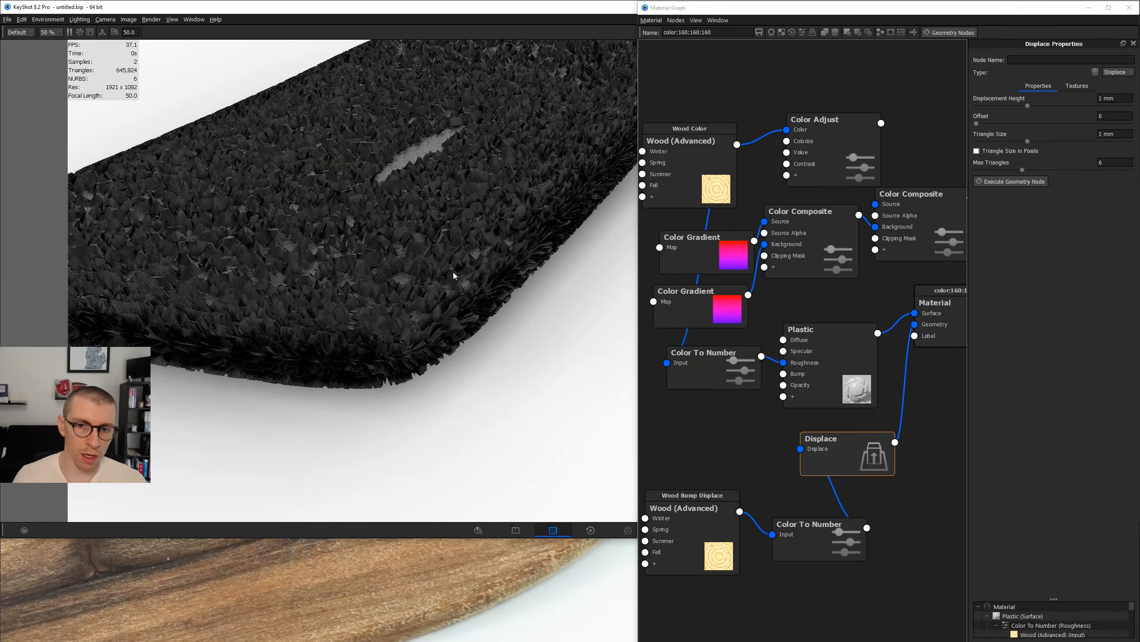
{"action": "left_click", "coordinate": [1118, 134]}
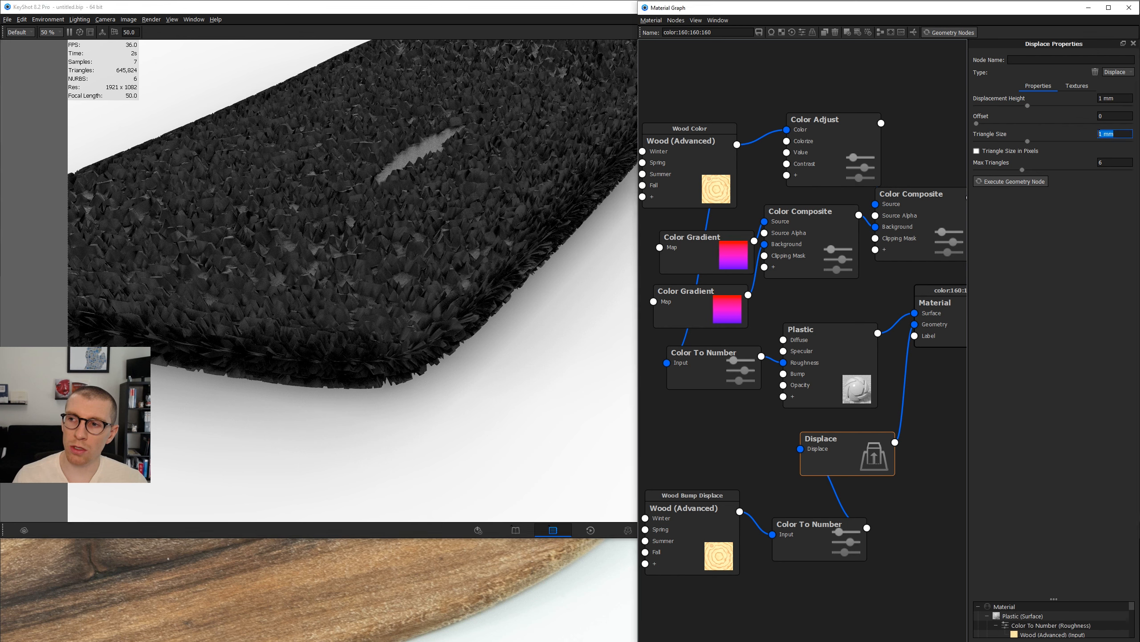
{"action": "left_click", "coordinate": [1110, 163]}
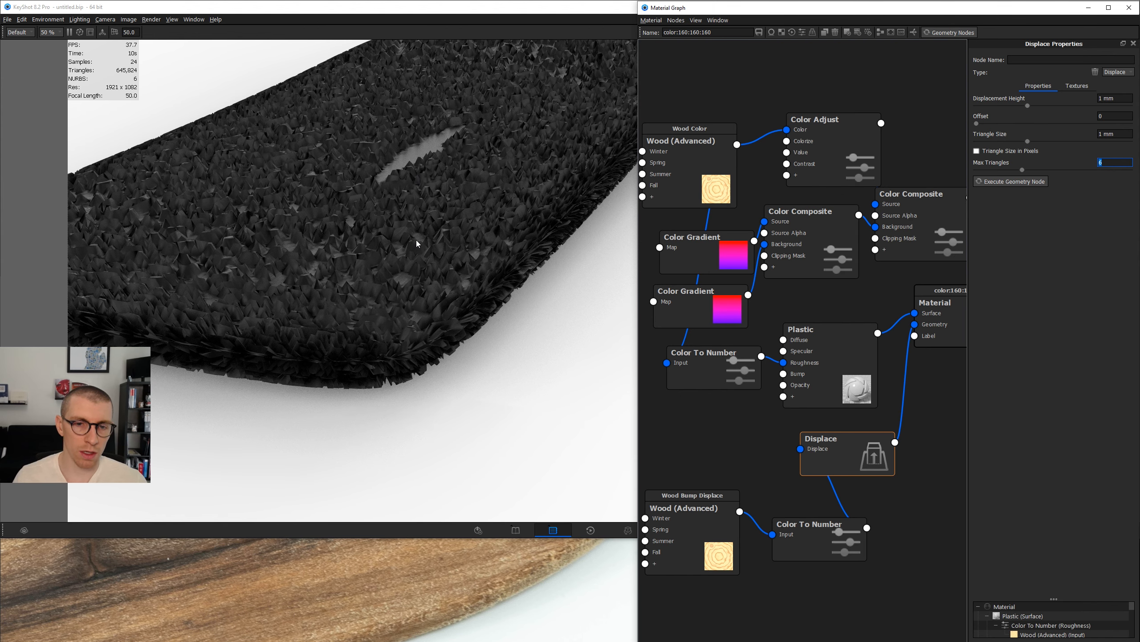
{"action": "scroll", "coordinate": [416, 240], "scroll_direction": "up", "scroll_amount": 5}
{"action": "scroll", "coordinate": [432, 264], "scroll_direction": "up", "scroll_amount": 1}
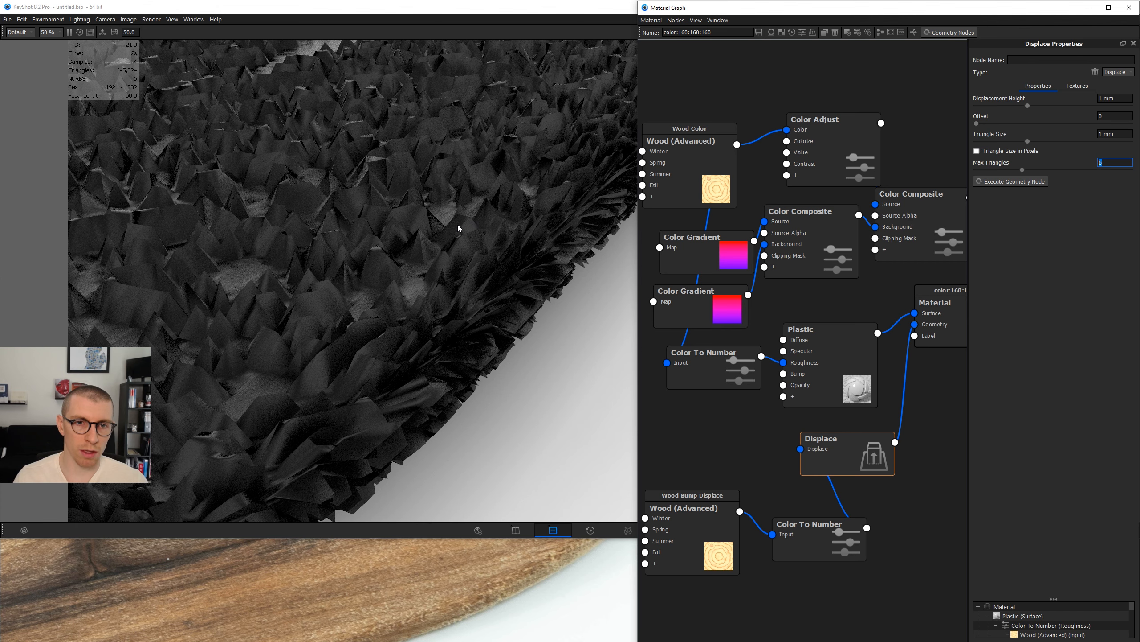
{"action": "scroll", "coordinate": [458, 223], "scroll_direction": "down", "scroll_amount": 10}
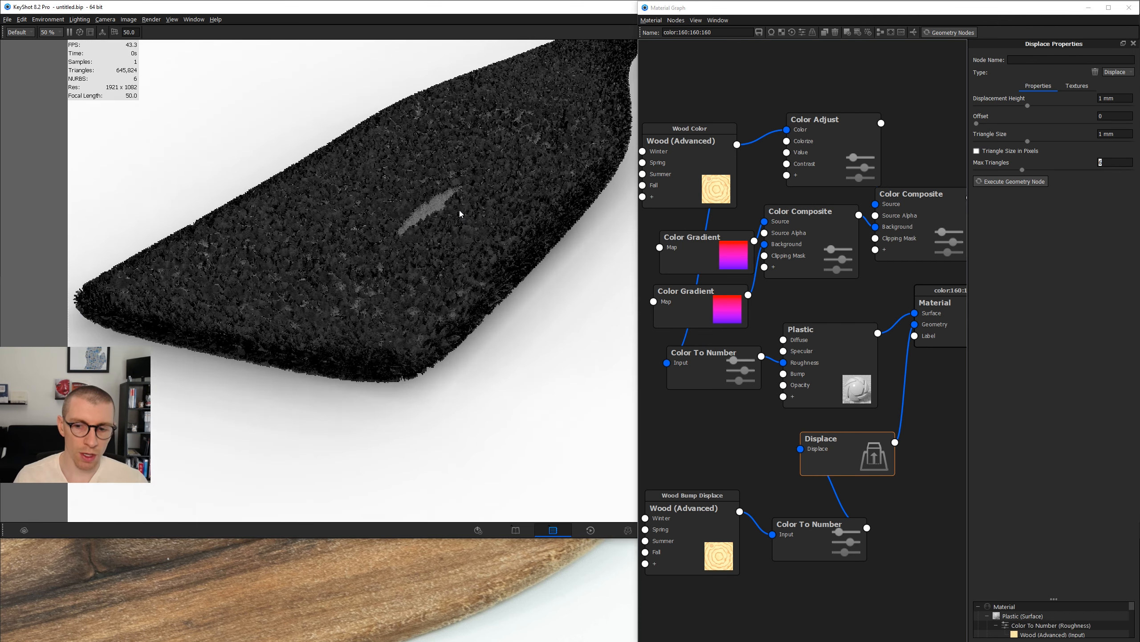
Rearrange the Wood Bump Displace, Displace and lower Color To Number nodes to make room between them.
{"action": "left_click_drag", "start_coordinate": [728, 523], "coordinate": [713, 463]}
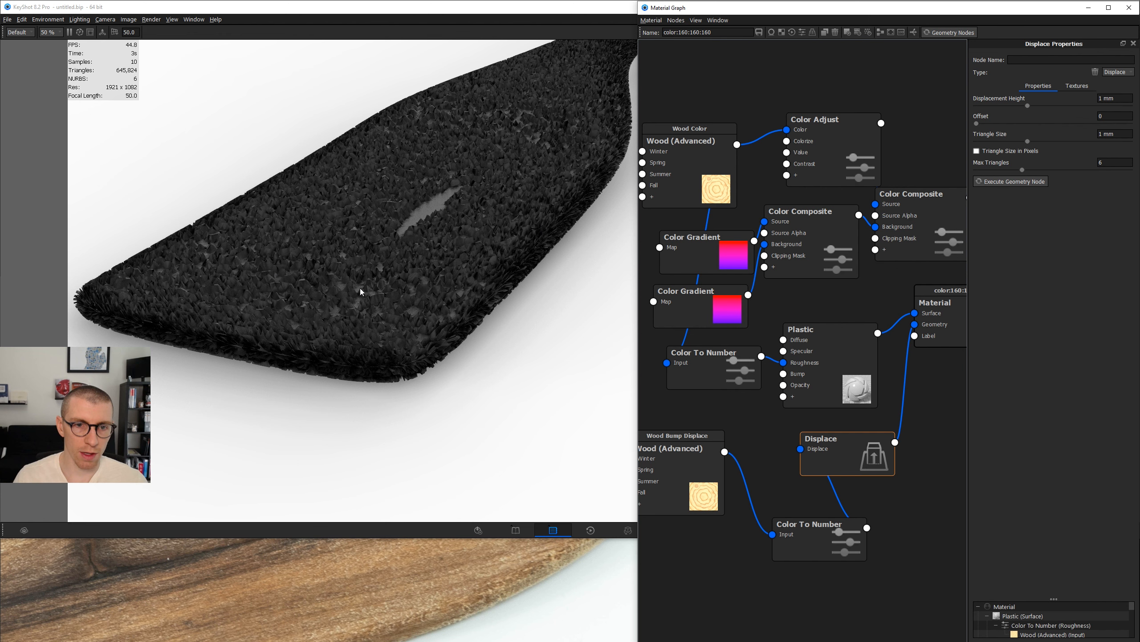
{"action": "left_click_drag", "start_coordinate": [824, 439], "coordinate": [863, 421]}
{"action": "left_click_drag", "start_coordinate": [830, 531], "coordinate": [790, 489]}
{"action": "left_click_drag", "start_coordinate": [868, 441], "coordinate": [890, 441]}
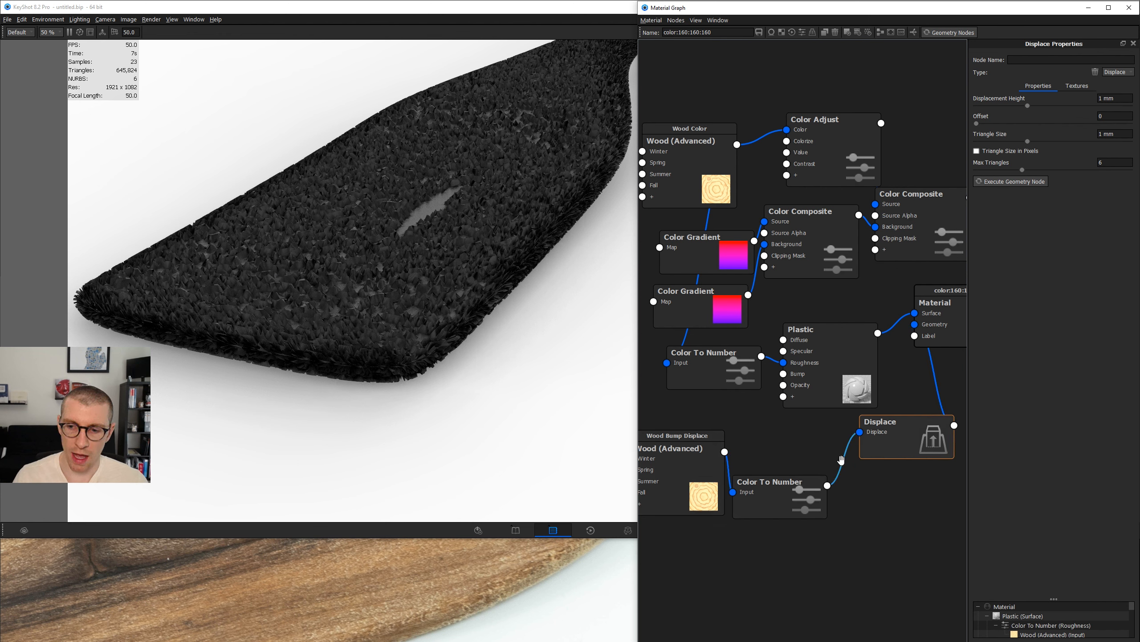
Insert a Color Composite node between the lower Color To Number and Displace nodes, and space the nodes apart.
{"action": "right_click", "coordinate": [846, 460]}
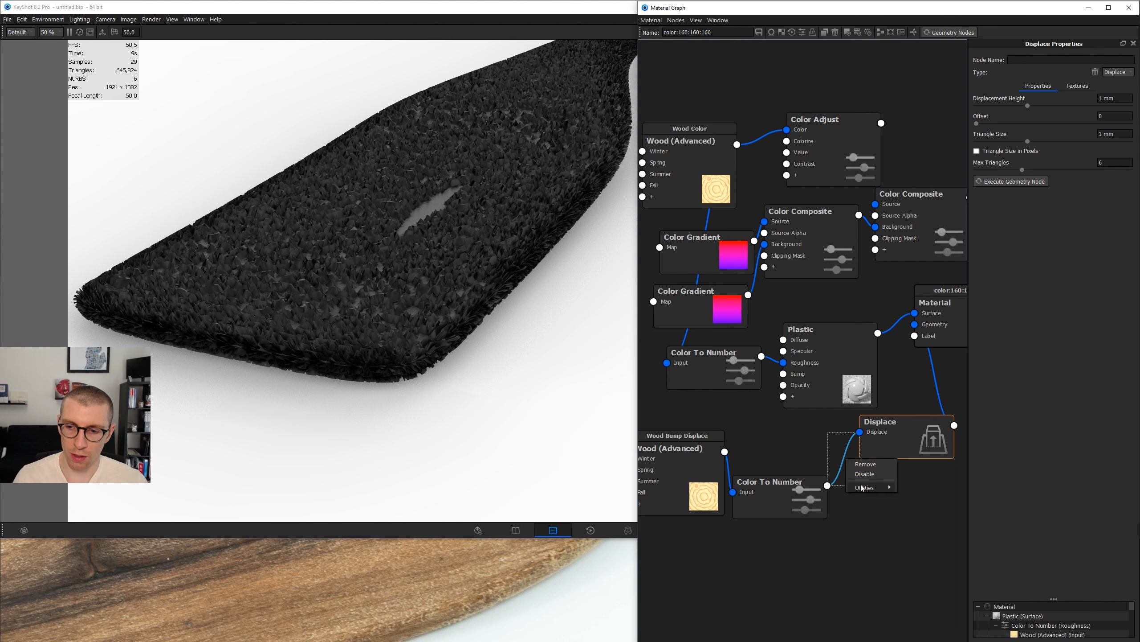
{"action": "mouse_move", "coordinate": [862, 488]}
{"action": "left_click", "coordinate": [929, 498]}
{"action": "left_click_drag", "start_coordinate": [875, 470], "coordinate": [867, 507]}
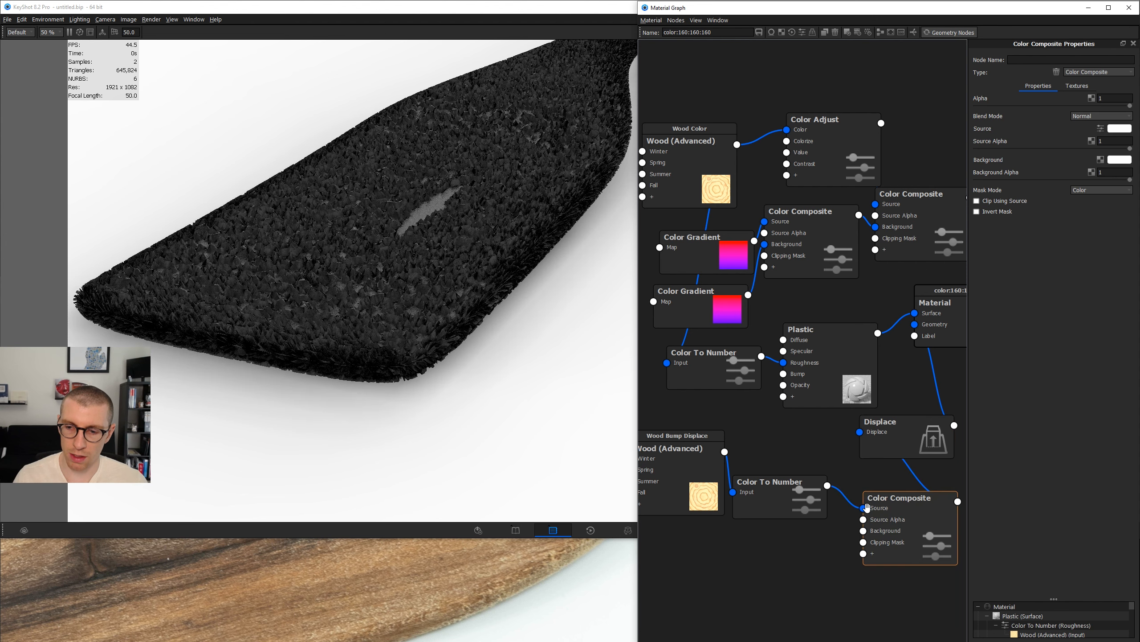
{"action": "left_click_drag", "start_coordinate": [784, 506], "coordinate": [781, 477]}
Add a Noise (Texture) node and connect it to the Background of the Color Composite feeding the Displace node.
{"action": "right_click", "coordinate": [731, 529]}
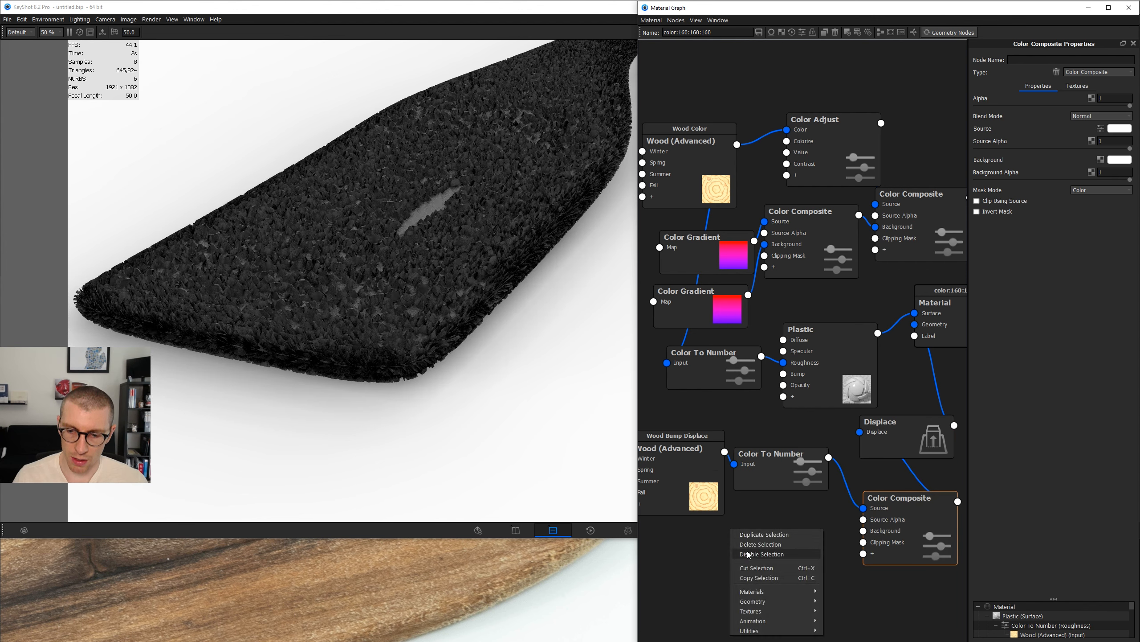
{"action": "mouse_move", "coordinate": [763, 611]}
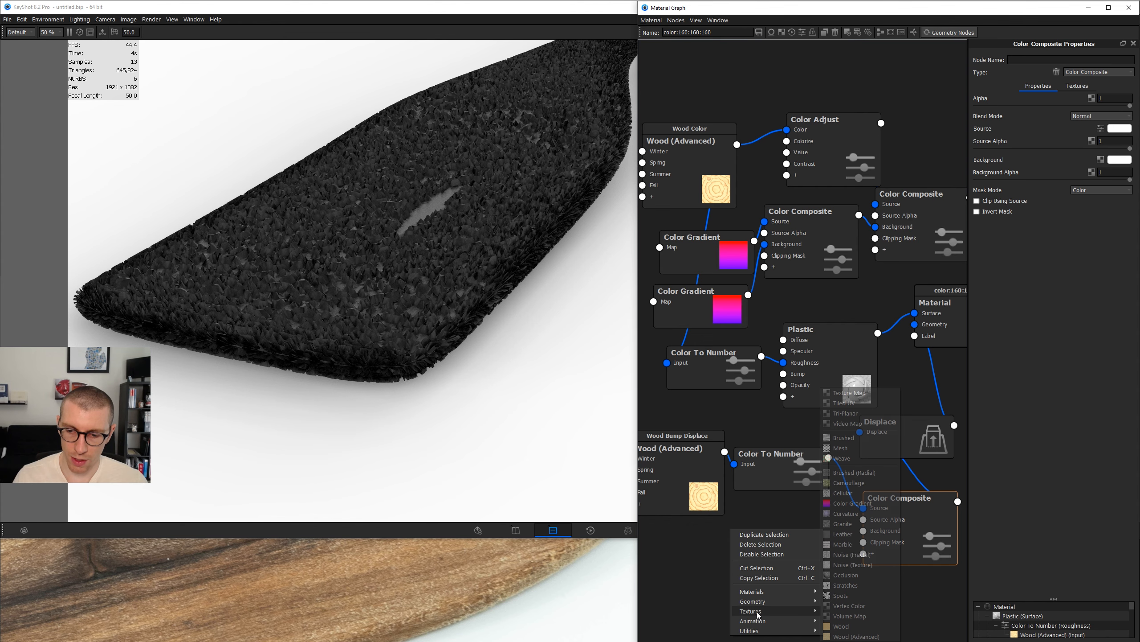
{"action": "left_click", "coordinate": [865, 565]}
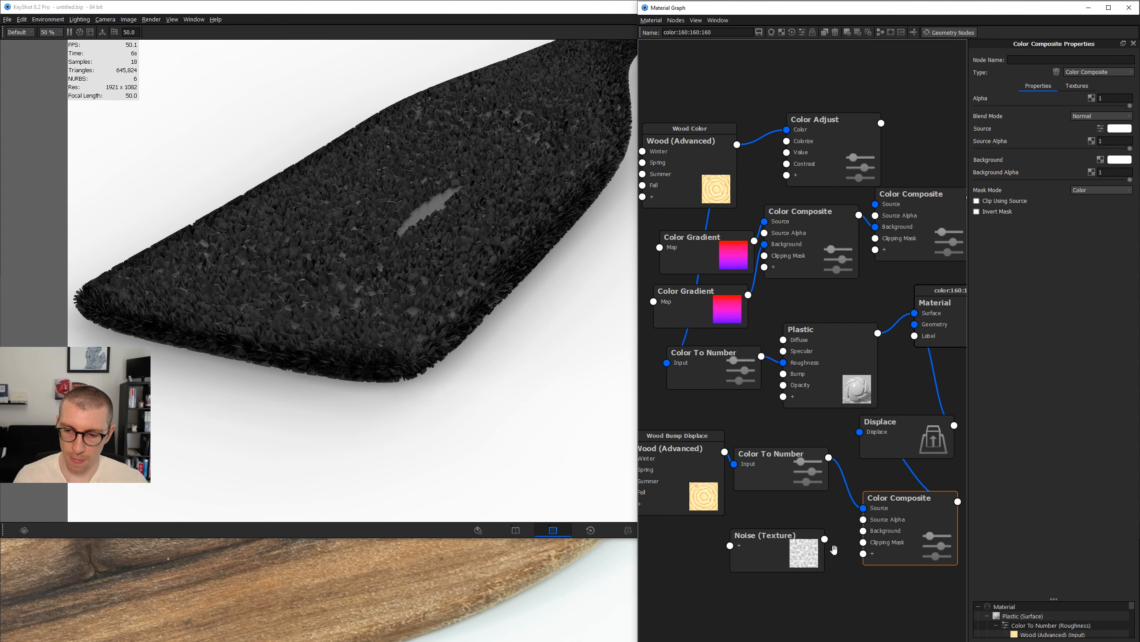
{"action": "left_click_drag", "start_coordinate": [824, 538], "coordinate": [864, 533]}
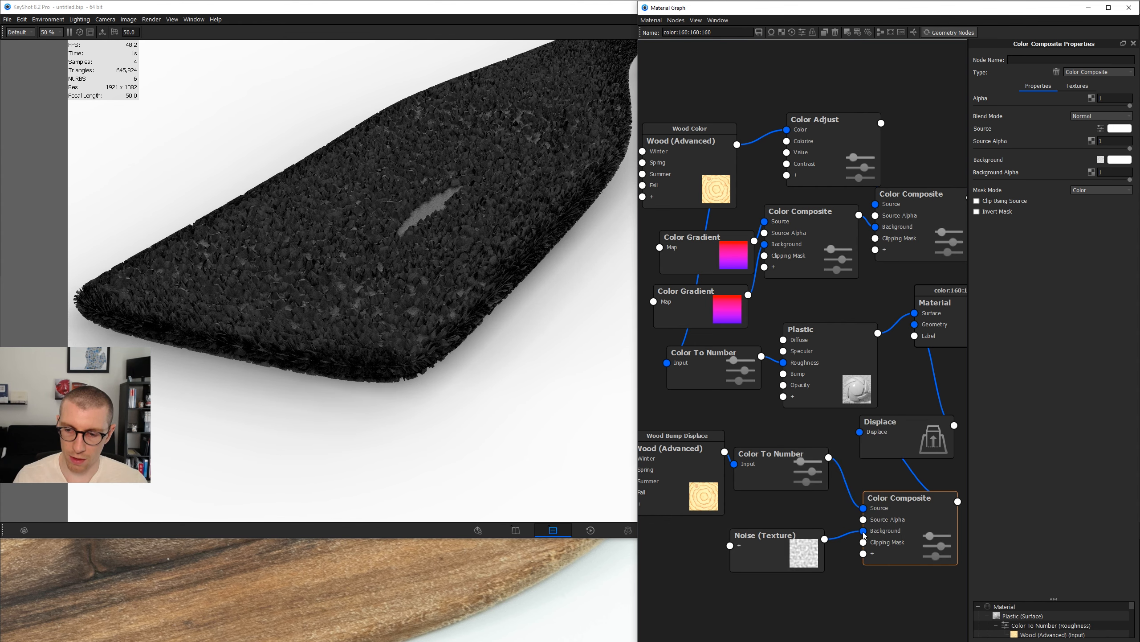
Preview the Noise (Texture) node on the spatula, set its Scale to 50 mm, and end the preview.
{"action": "double_click", "coordinate": [759, 543]}
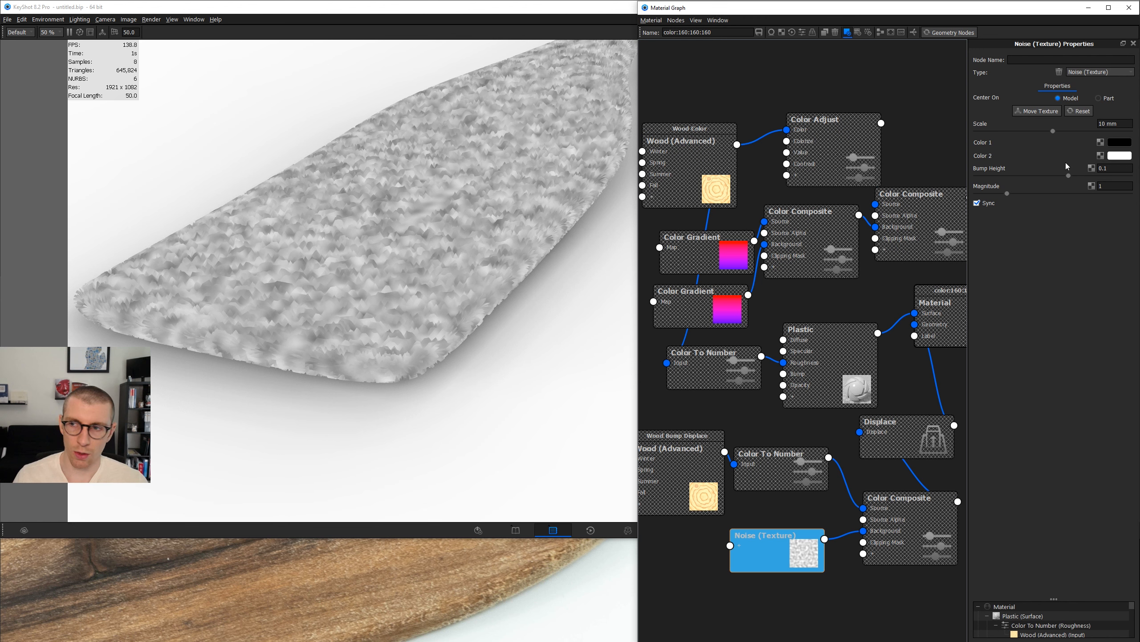
{"action": "left_click", "coordinate": [1114, 123]}
{"action": "type", "text": "50000000000"}
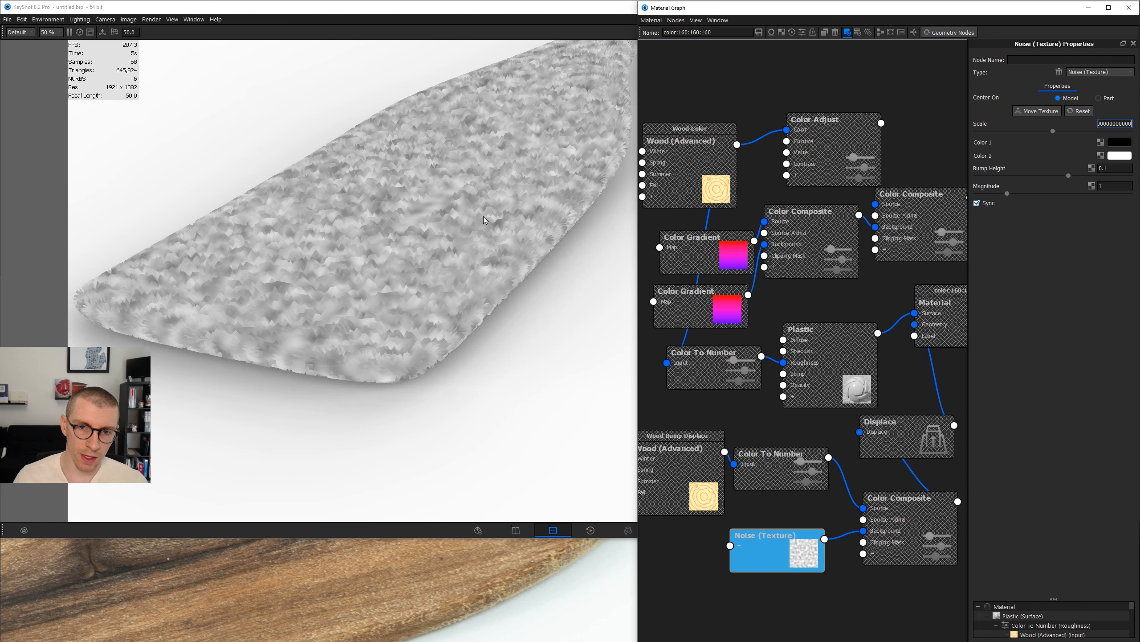
{"action": "key", "text": "Return"}
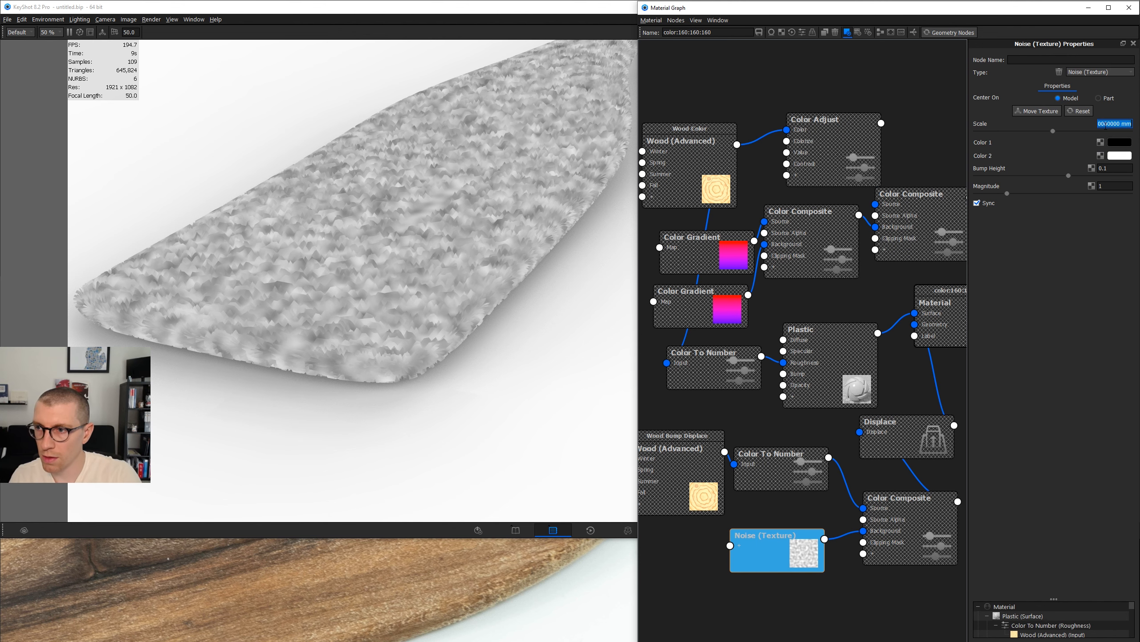
{"action": "type", "text": "50"}
{"action": "key", "text": "Return"}
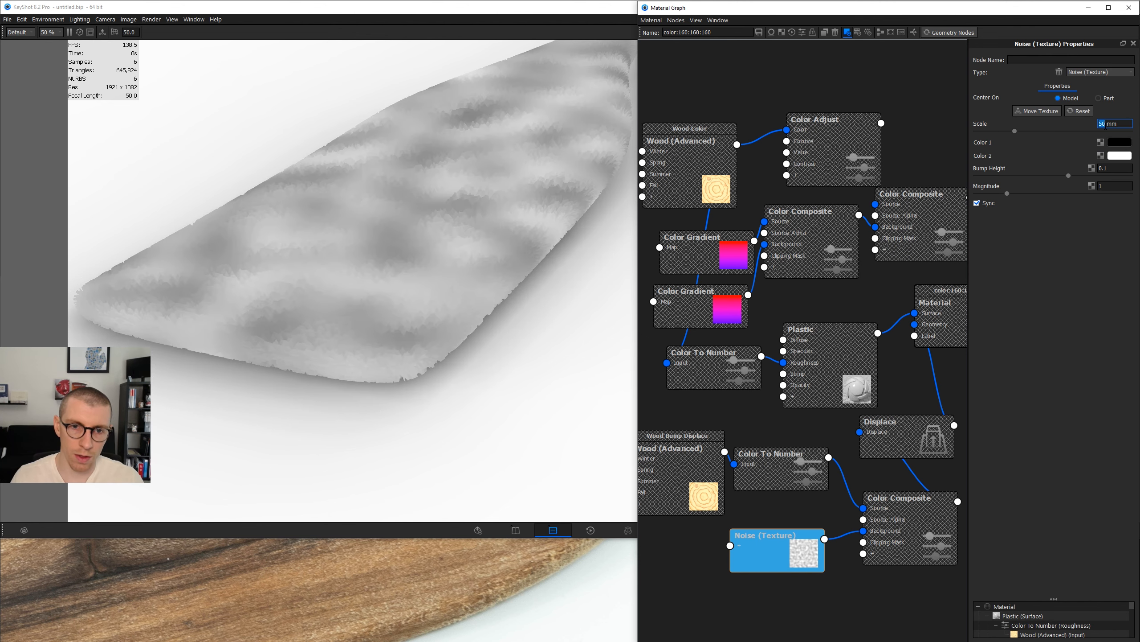
{"action": "scroll", "coordinate": [456, 197], "scroll_direction": "down", "scroll_amount": 5}
{"action": "left_click_drag", "start_coordinate": [456, 200], "coordinate": [402, 243]}
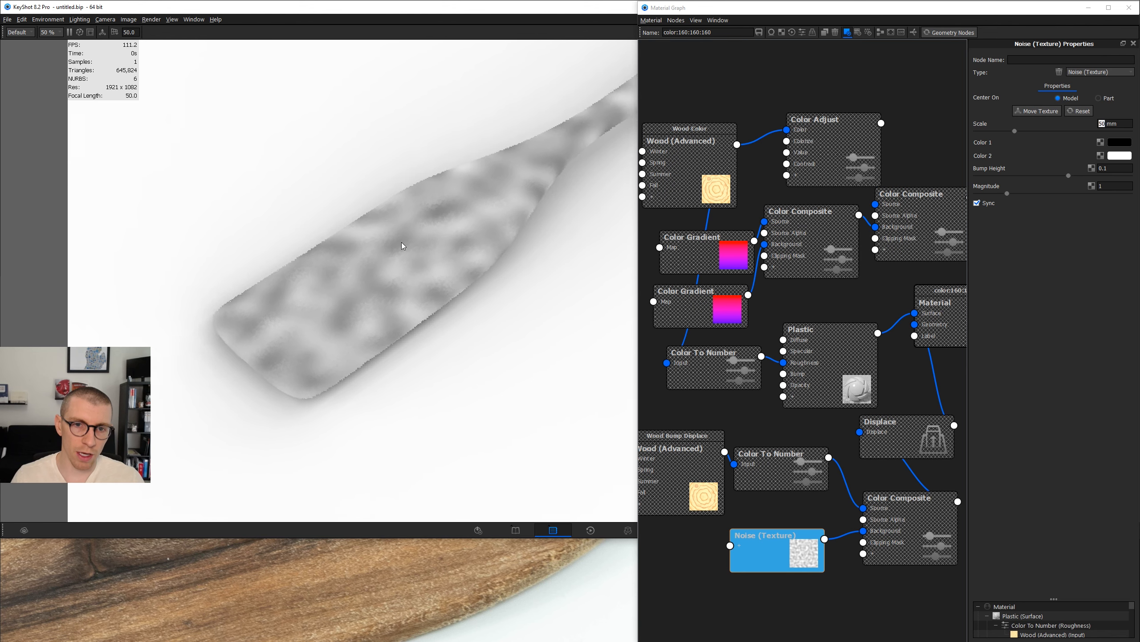
{"action": "middle_click_drag", "start_coordinate": [402, 242], "coordinate": [341, 278]}
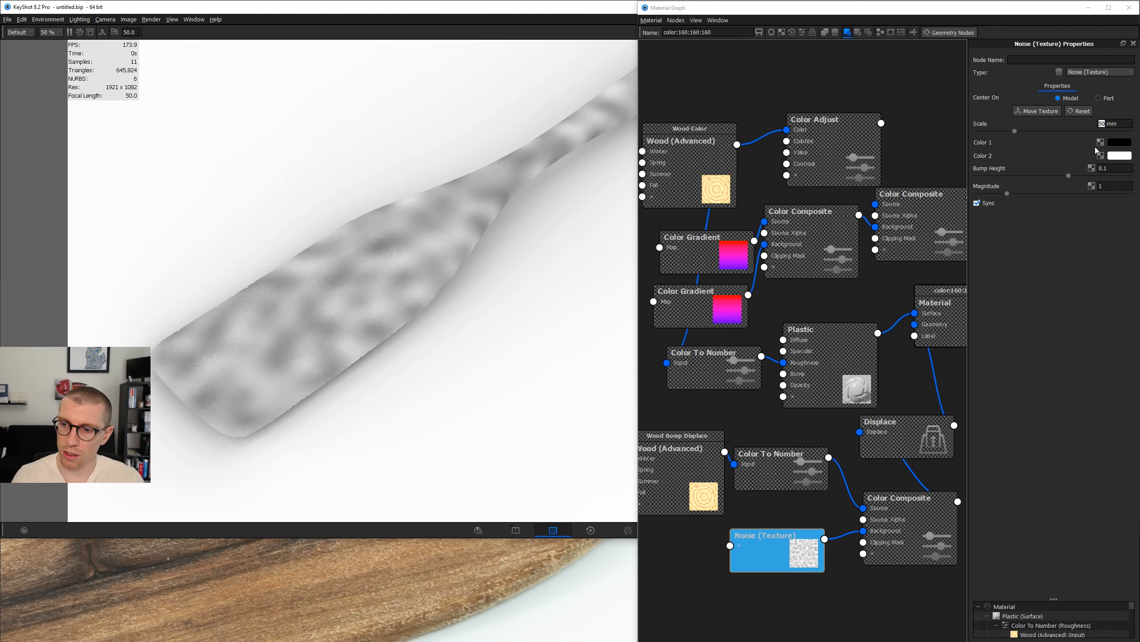
{"action": "left_click", "coordinate": [784, 541]}
{"action": "key", "text": "c"}
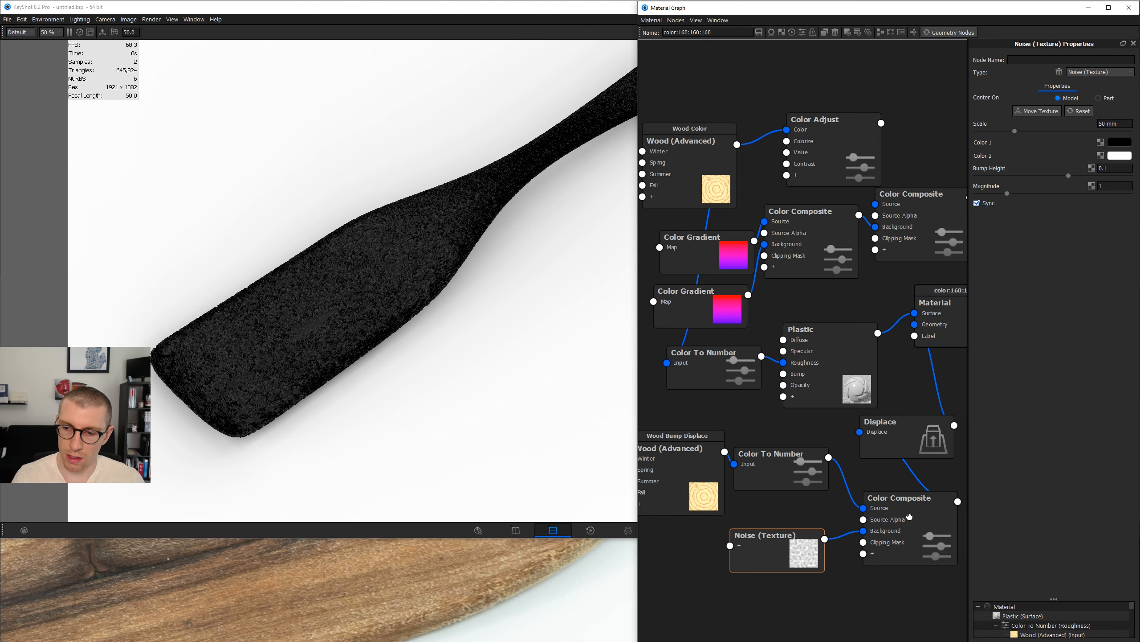
Set the displacement Color Composite's Source Alpha to 0.2 and execute the geometry nodes.
{"action": "left_click", "coordinate": [910, 515]}
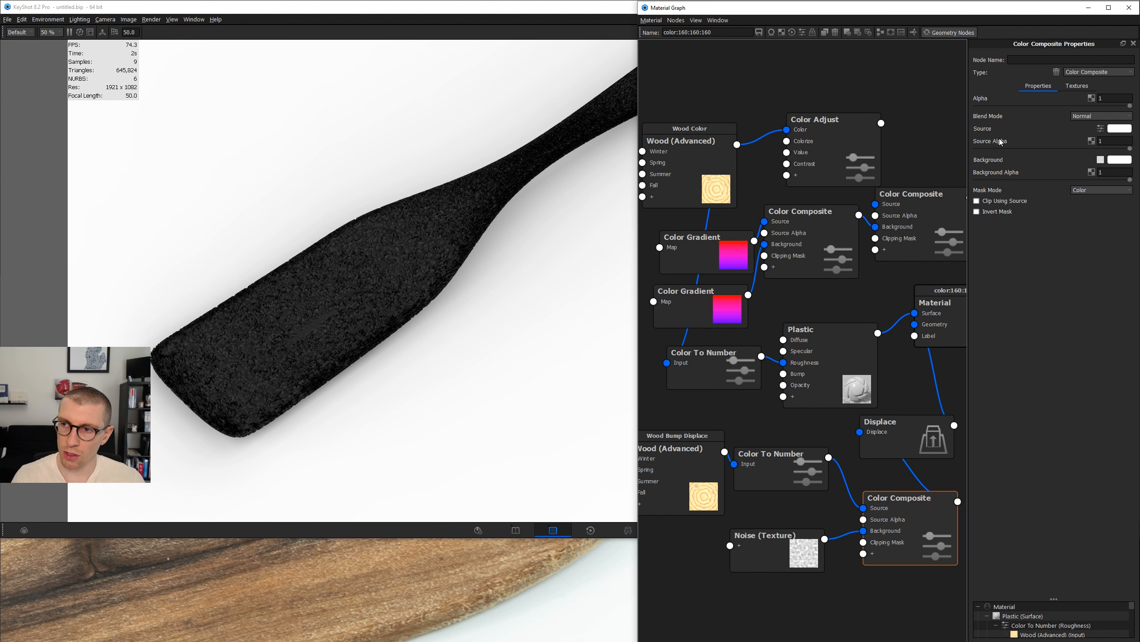
{"action": "left_click_drag", "start_coordinate": [781, 465], "coordinate": [789, 462]}
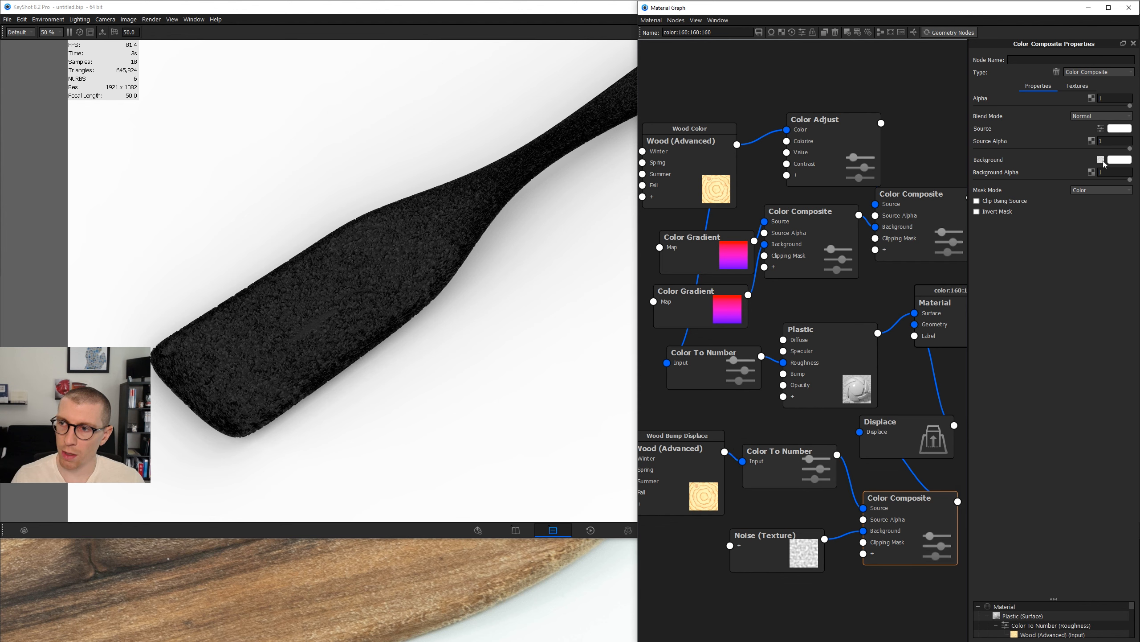
{"action": "left_click", "coordinate": [1116, 140]}
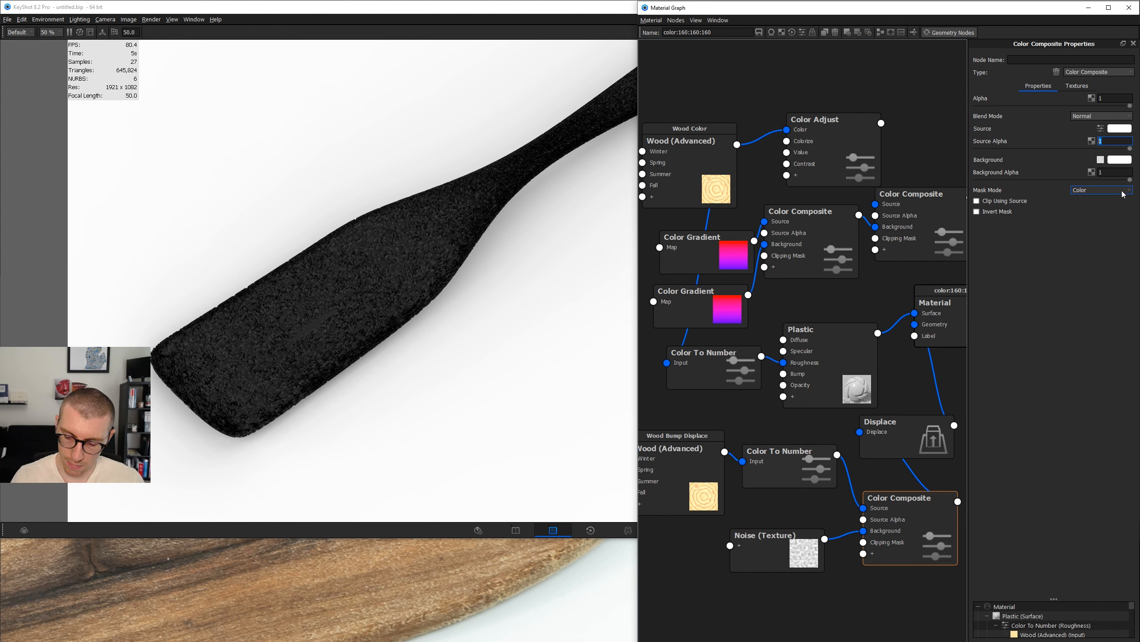
{"action": "type", "text": ".2"}
{"action": "key", "text": "Return"}
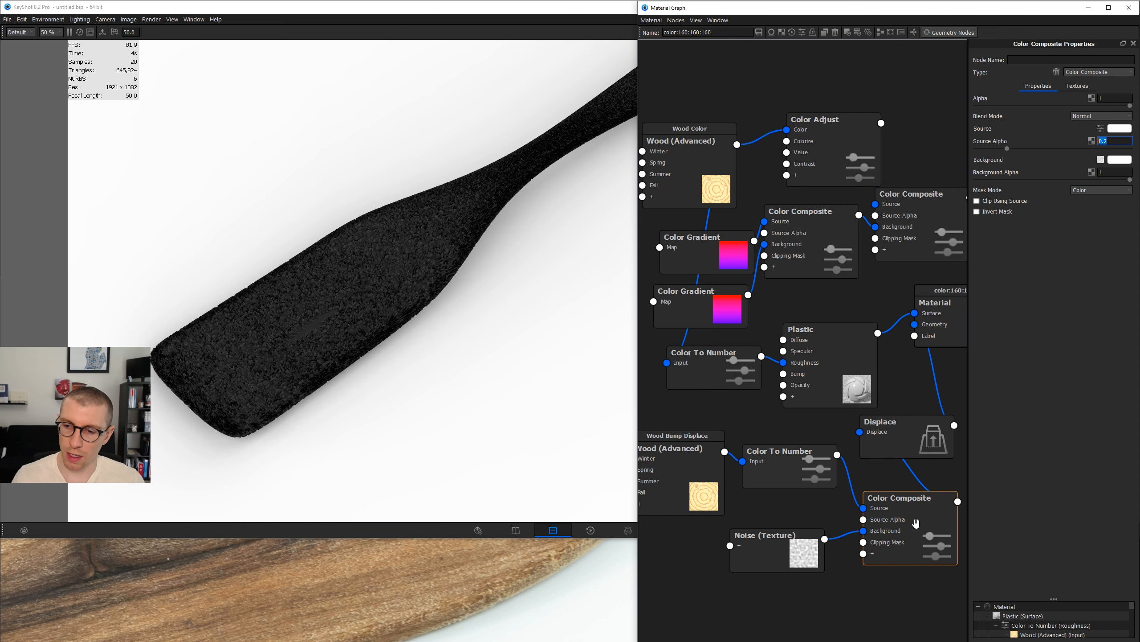
{"action": "left_click_drag", "start_coordinate": [916, 522], "coordinate": [910, 522]}
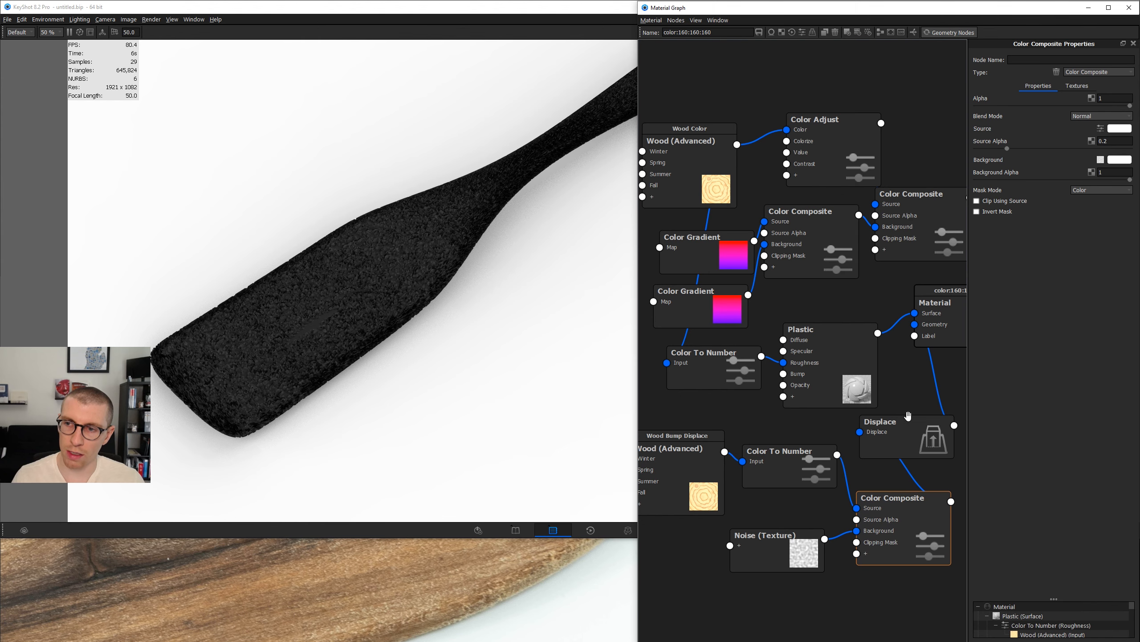
{"action": "left_click", "coordinate": [944, 34]}
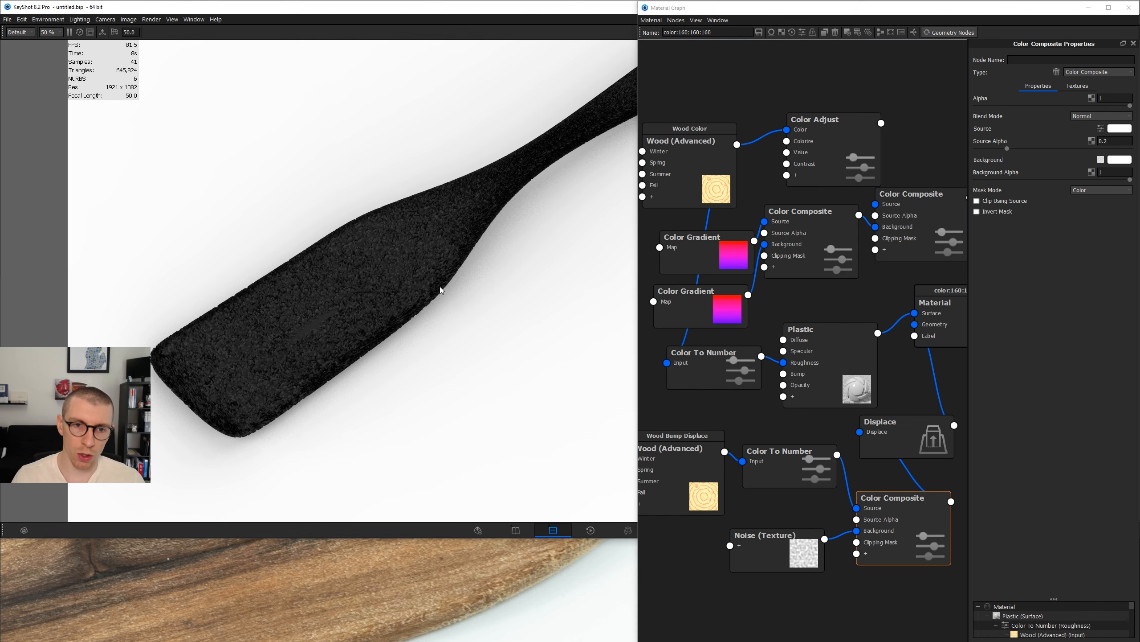
Inspect the displaced blade up close and compare it with a preview of the Noise texture.
{"action": "left_click_drag", "start_coordinate": [453, 279], "coordinate": [421, 419]}
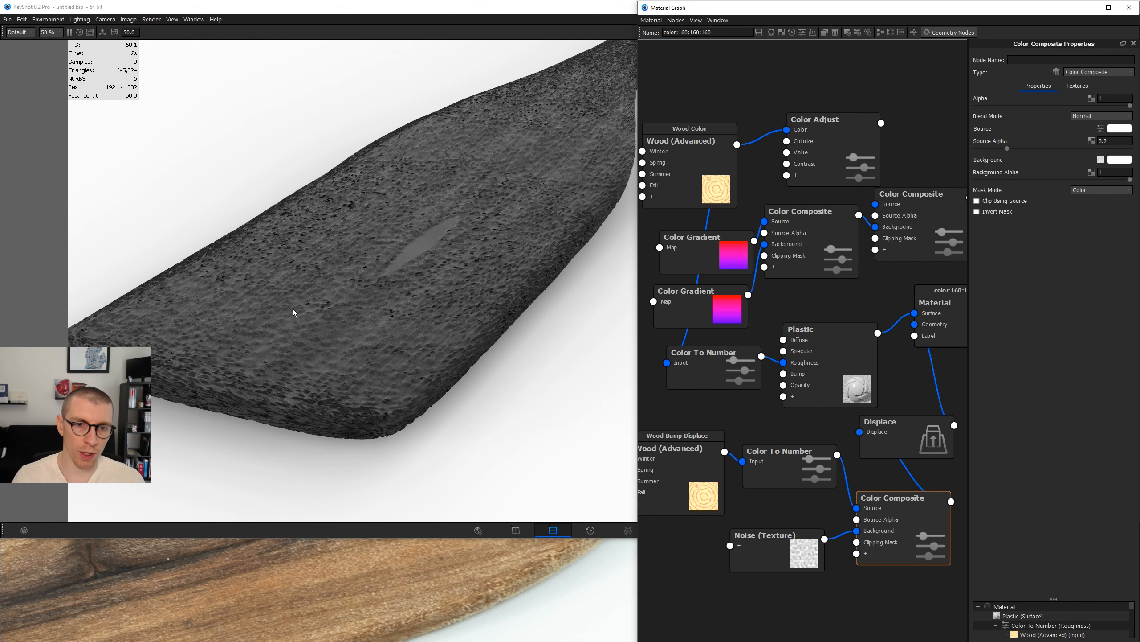
{"action": "left_click", "coordinate": [767, 546]}
{"action": "key", "text": "c"}
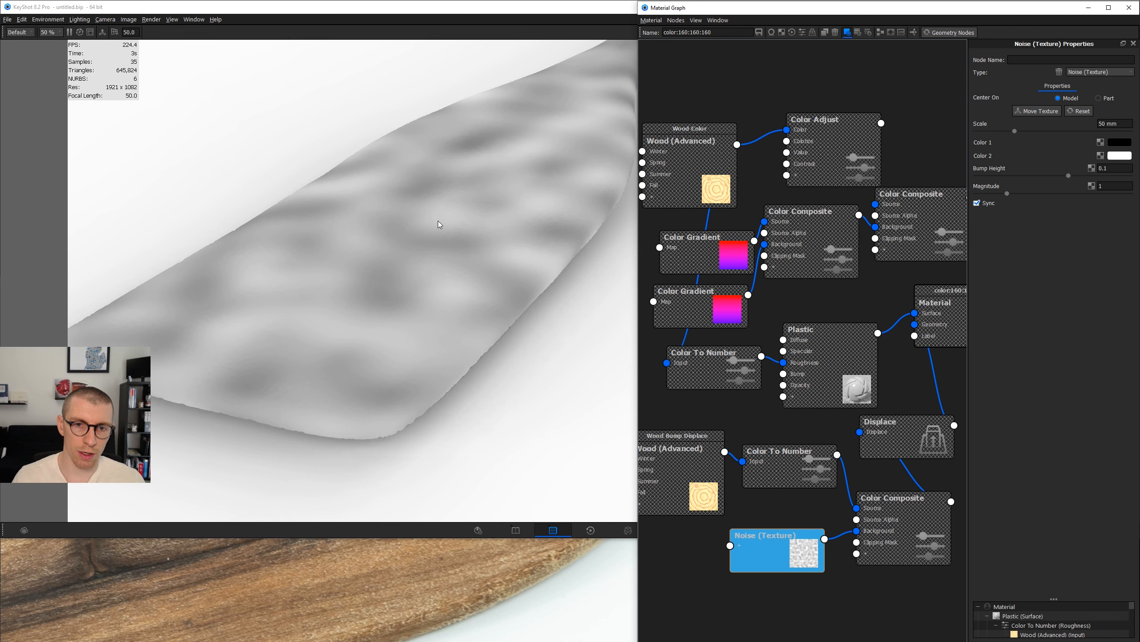
{"action": "key", "text": "c"}
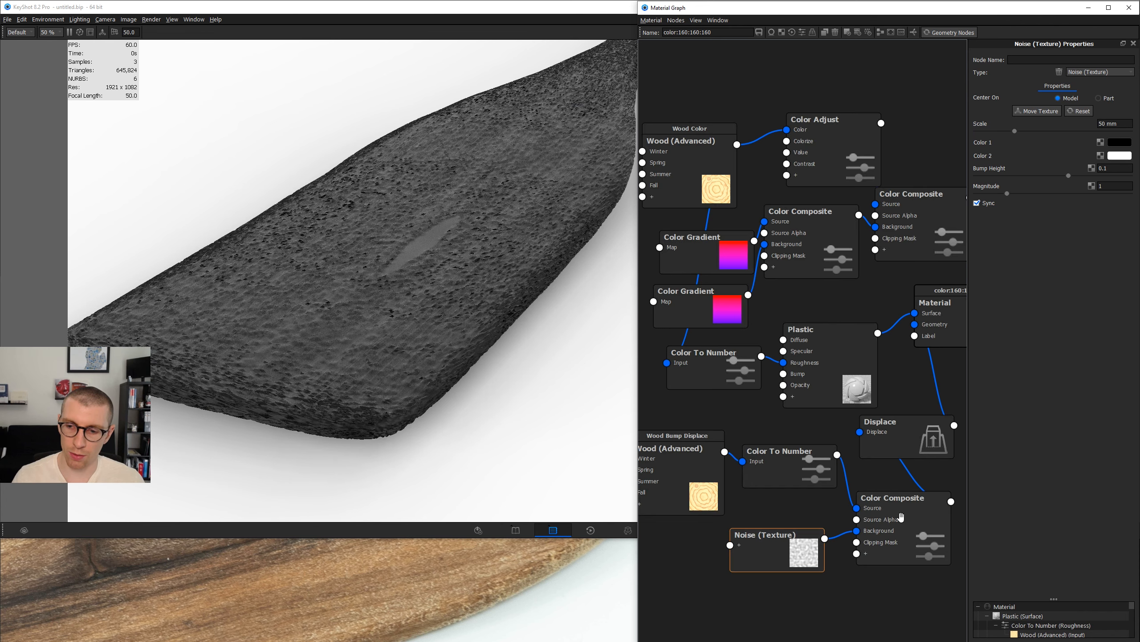
Set the displacement Color Composite's Blend Mode to Multiply and re-execute the geometry nodes.
{"action": "left_click", "coordinate": [900, 515]}
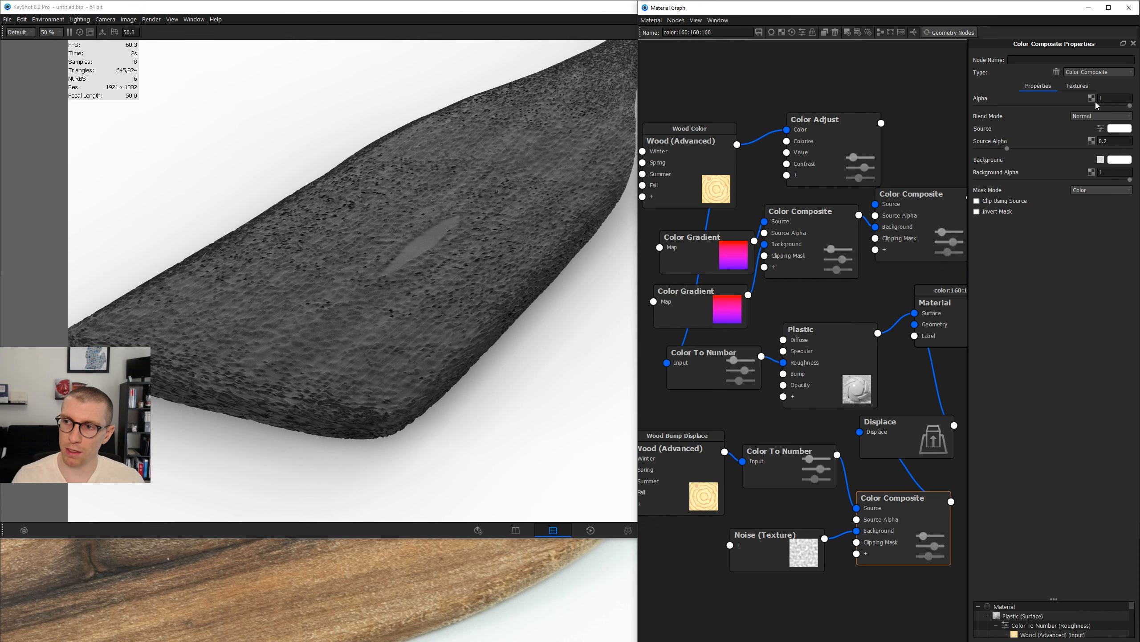
{"action": "left_click", "coordinate": [1101, 116]}
{"action": "left_click", "coordinate": [1096, 135]}
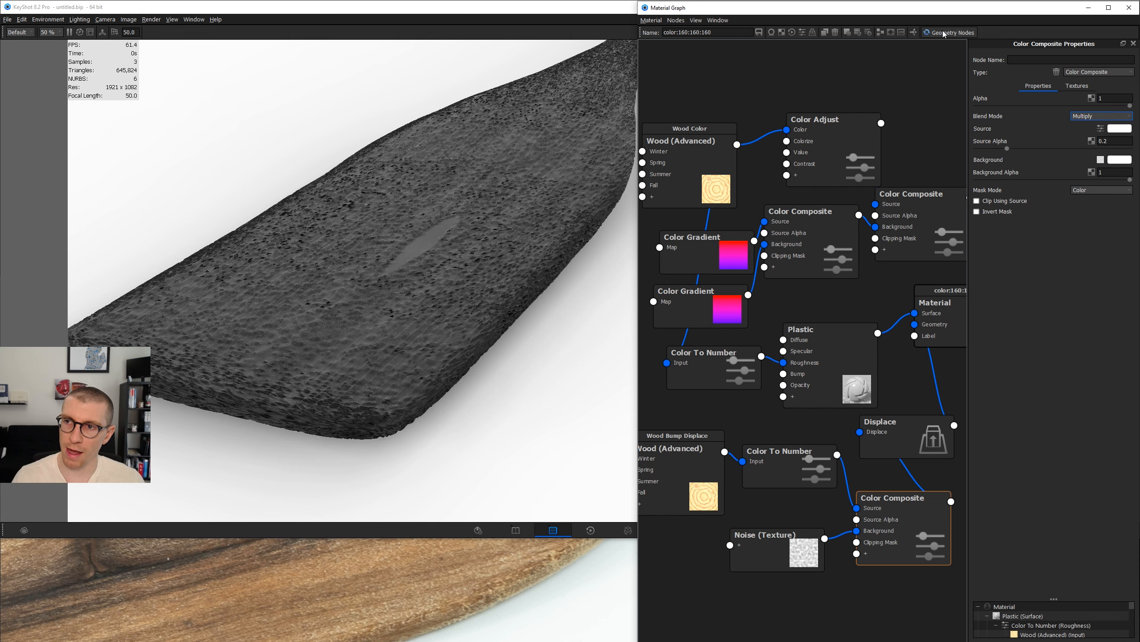
{"action": "left_click", "coordinate": [944, 33]}
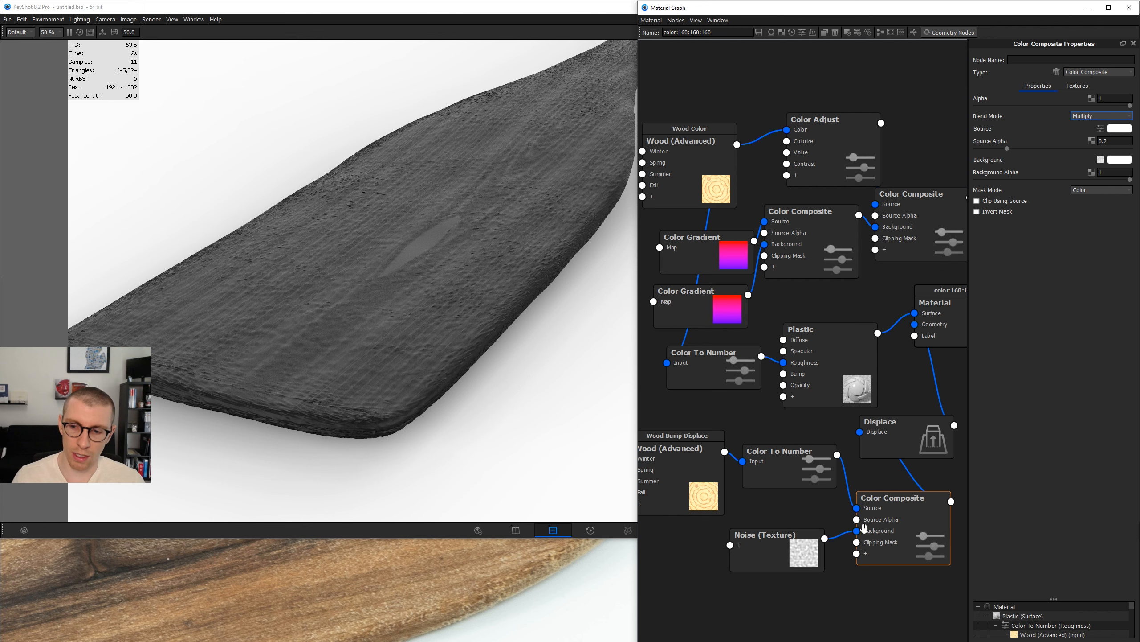
Examine the noise pattern in preview and the displaced wood grain on the blade and neck from near and far.
{"action": "left_click", "coordinate": [797, 545]}
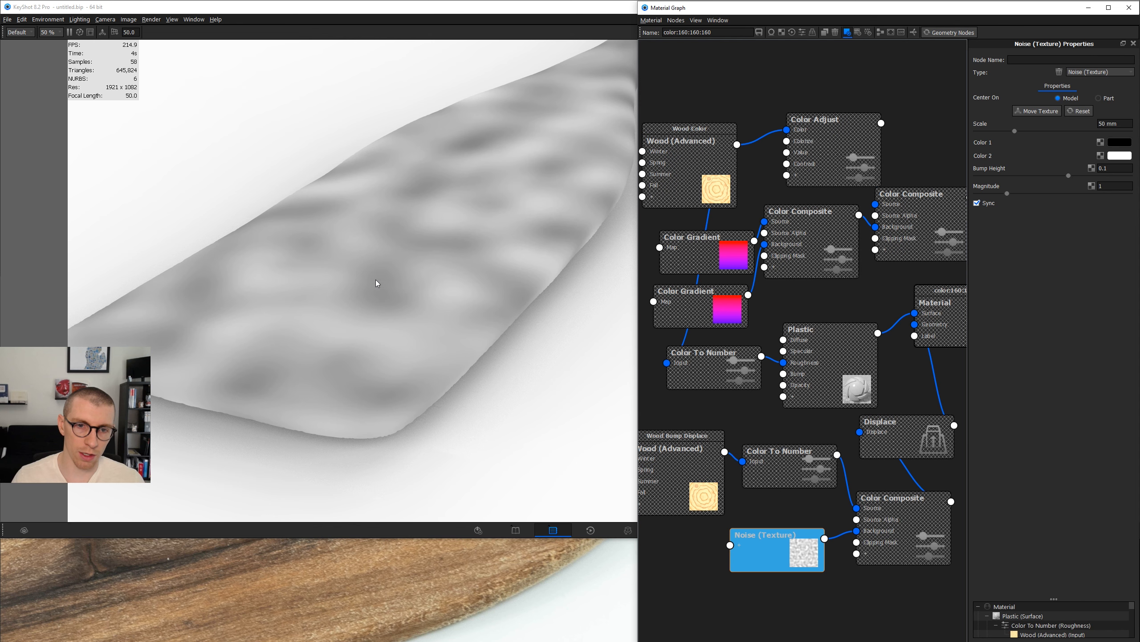
{"action": "left_click", "coordinate": [780, 545]}
{"action": "key", "text": "c"}
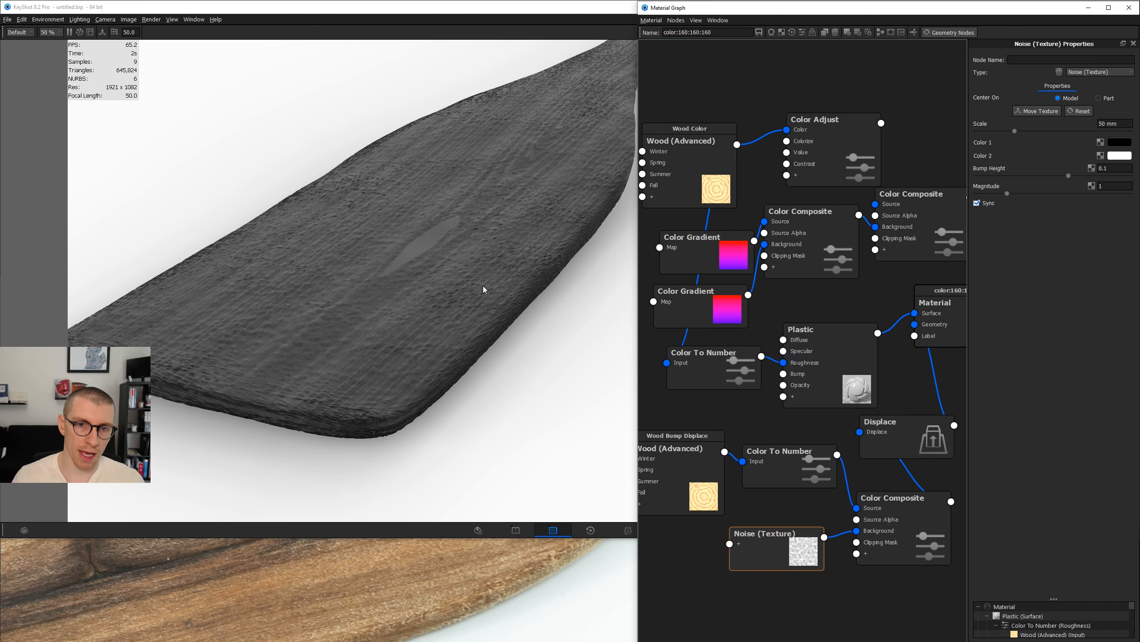
{"action": "scroll", "coordinate": [358, 346], "scroll_direction": "up", "scroll_amount": 5}
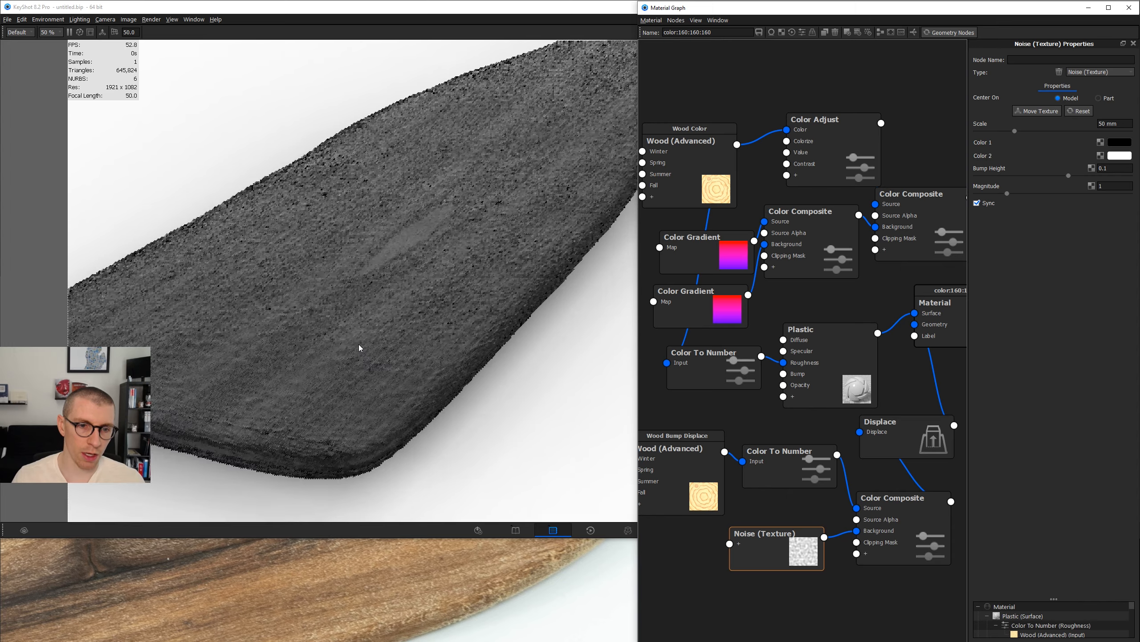
{"action": "left_click_drag", "start_coordinate": [360, 342], "coordinate": [454, 337]}
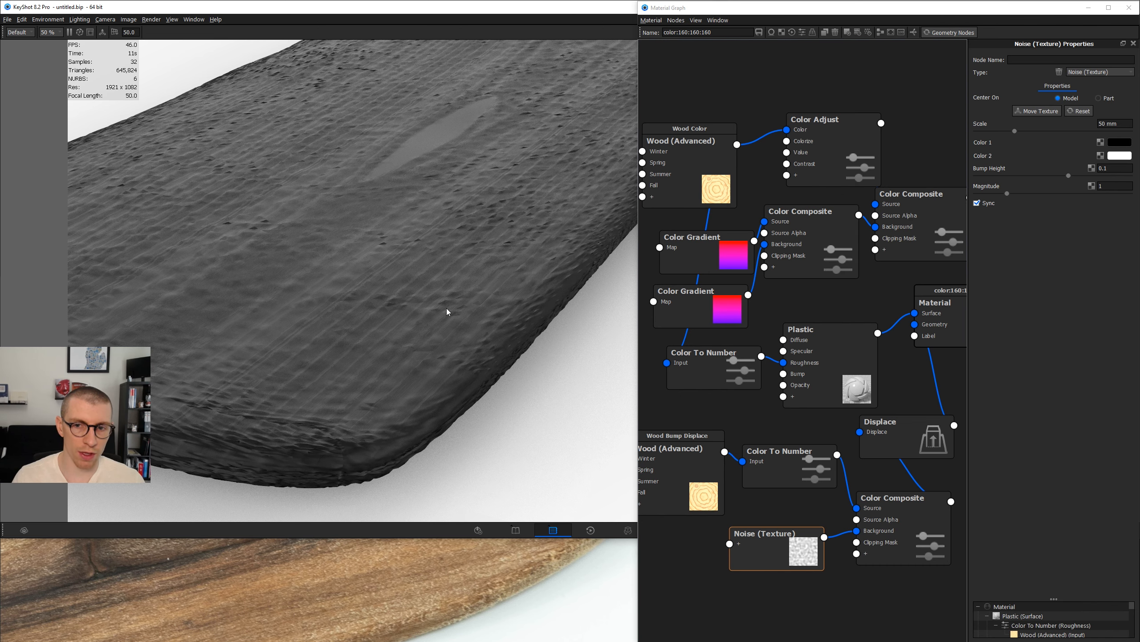
{"action": "scroll", "coordinate": [475, 303], "scroll_direction": "down", "scroll_amount": 8}
{"action": "left_click_drag", "start_coordinate": [482, 231], "coordinate": [380, 290]}
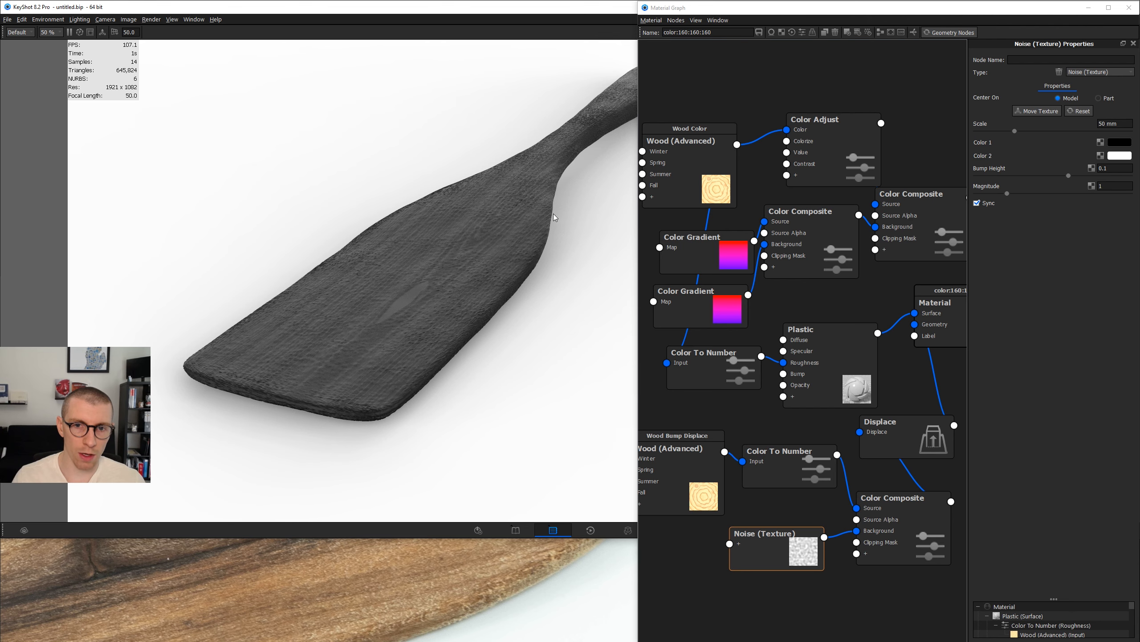
{"action": "scroll", "coordinate": [558, 183], "scroll_direction": "up", "scroll_amount": 4}
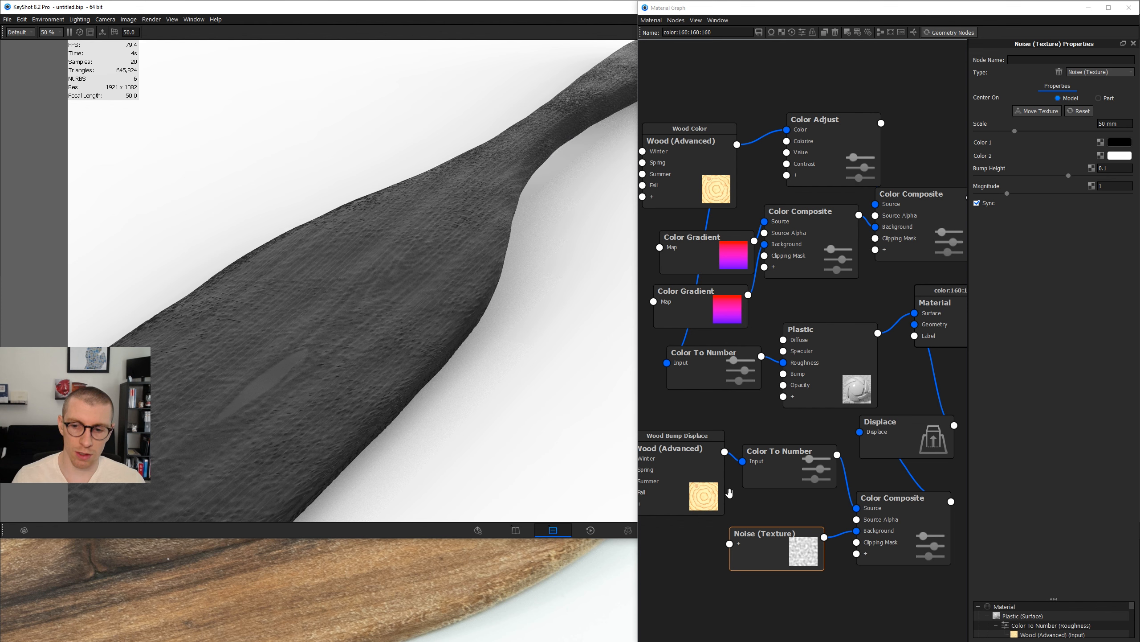
Set the displacement Noise texture's Scale to 75 mm.
{"action": "left_click", "coordinate": [1083, 265]}
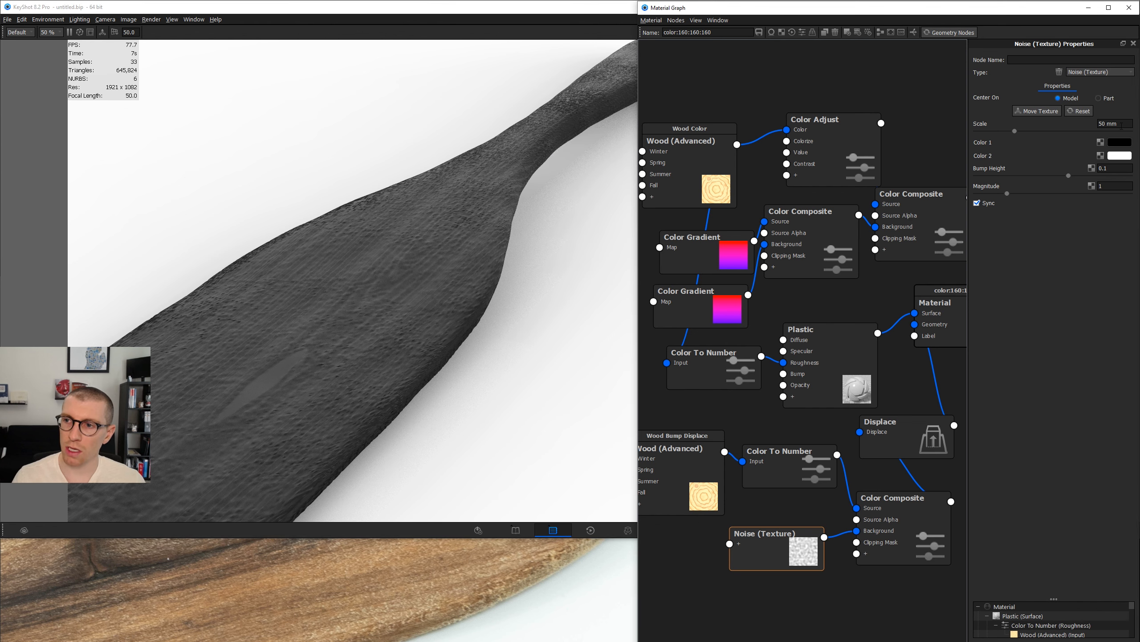
{"action": "left_click", "coordinate": [1076, 123]}
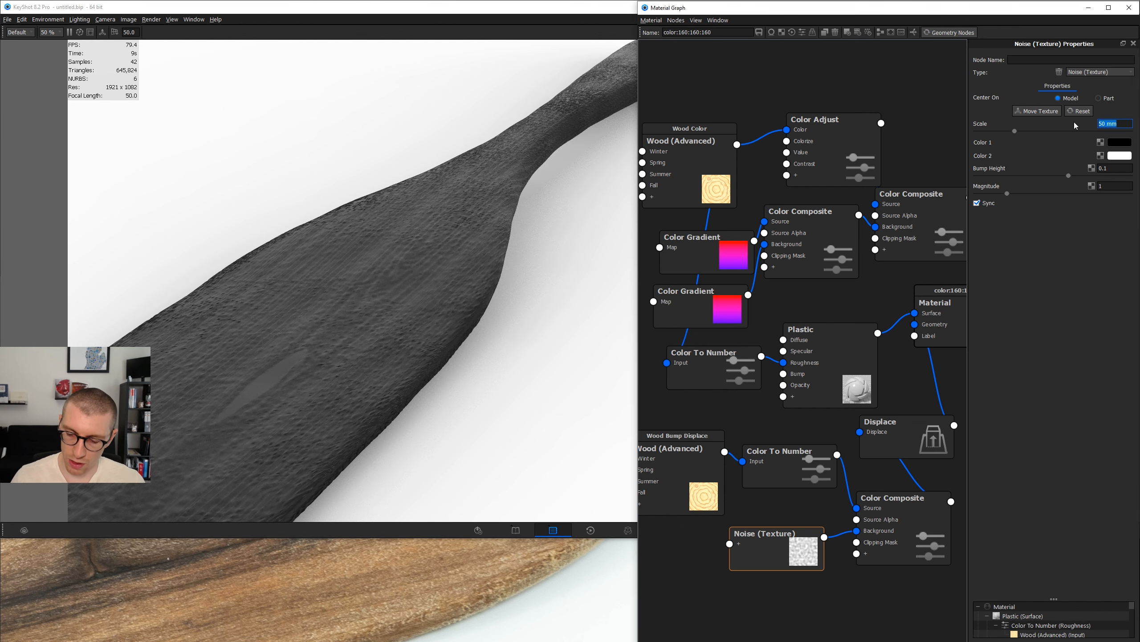
{"action": "type", "text": "75"}
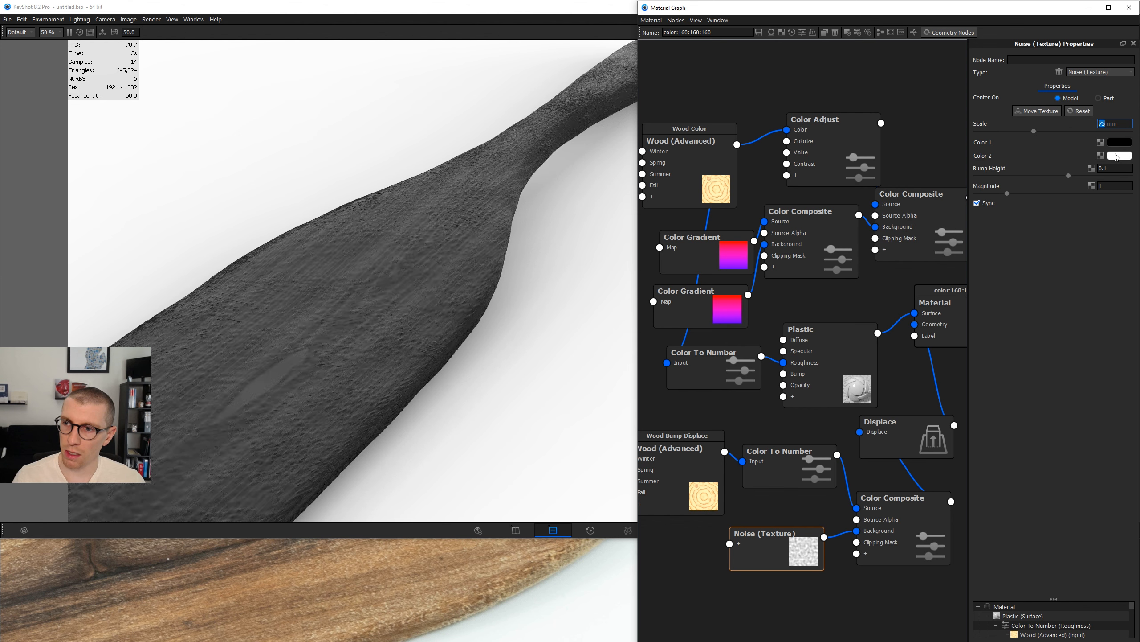
Try a 50% Value for the Noise texture's Color 2 and execute the geometry nodes.
{"action": "left_click", "coordinate": [1118, 156]}
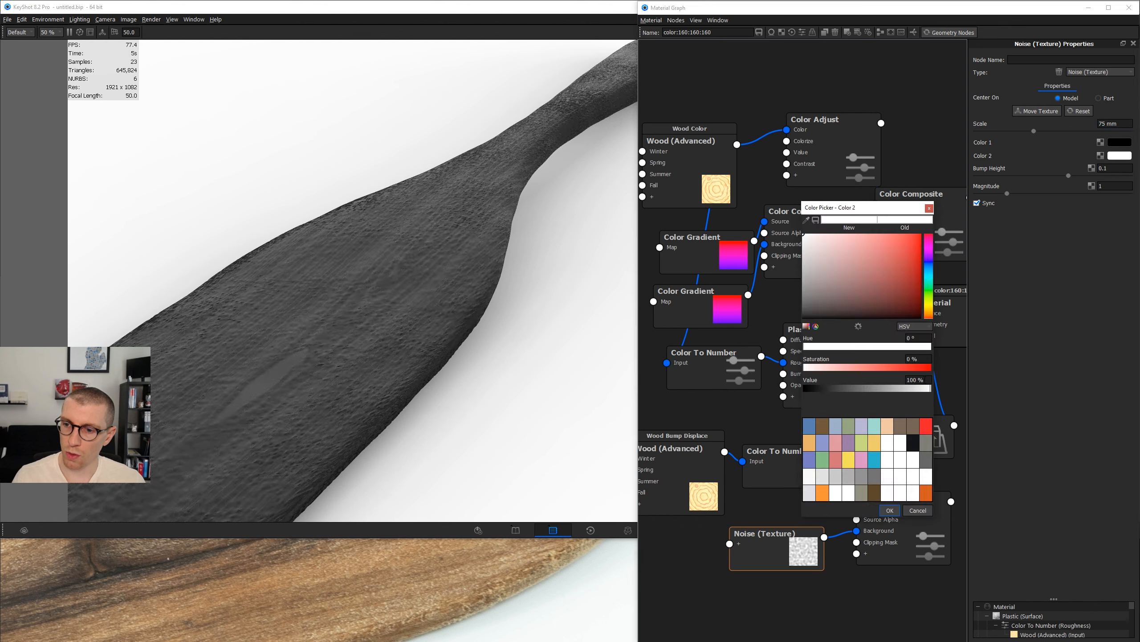
{"action": "left_click", "coordinate": [904, 382]}
{"action": "type", "text": "50"}
{"action": "key", "text": "Return"}
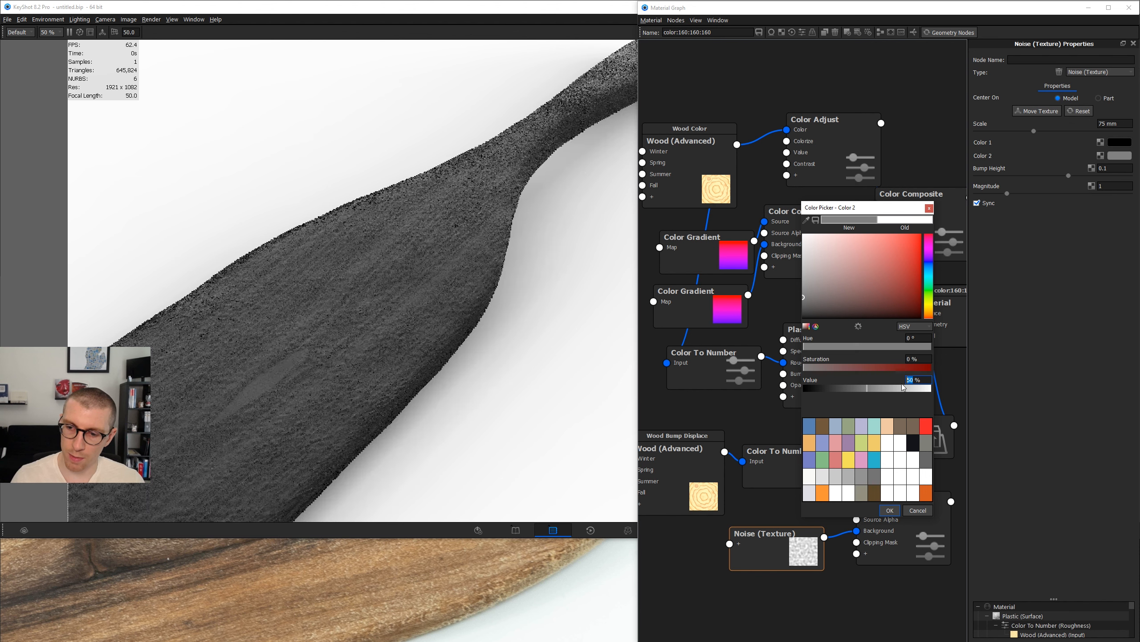
{"action": "left_click", "coordinate": [891, 511]}
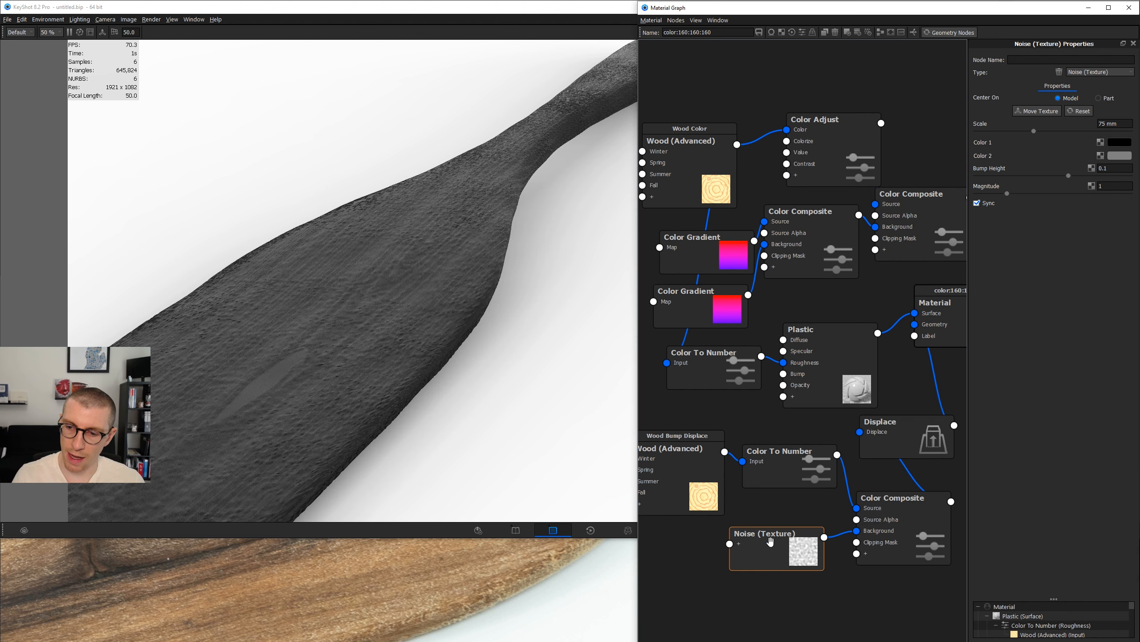
{"action": "left_click", "coordinate": [955, 33]}
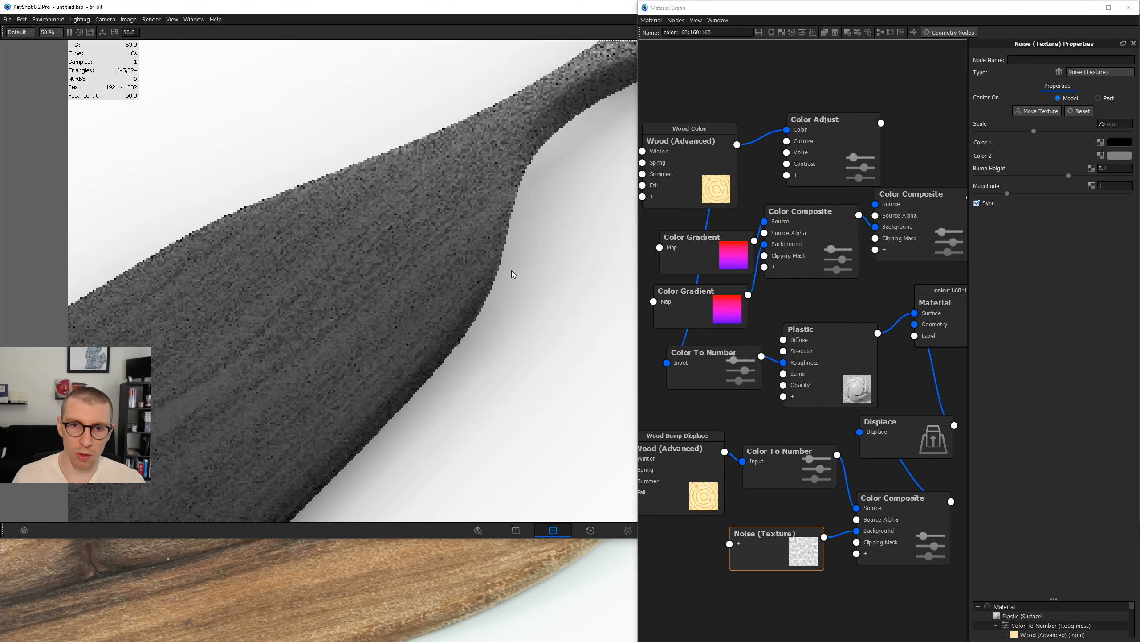
Set the Value of the Noise texture's Color 2 to 80% and execute the geometry nodes again.
{"action": "left_click", "coordinate": [1120, 156]}
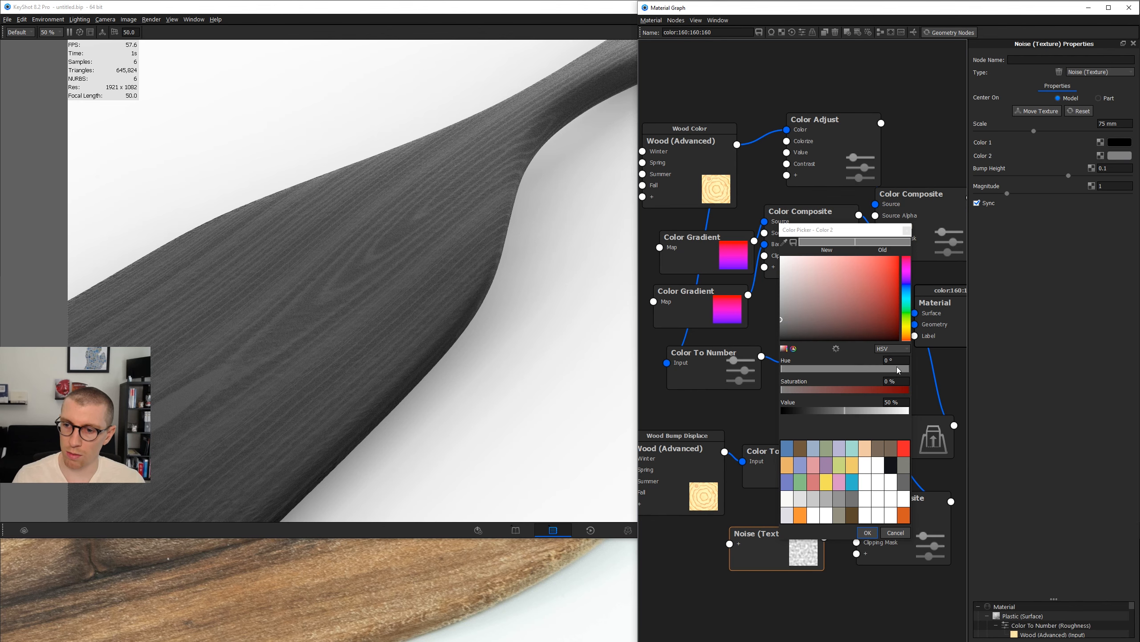
{"action": "left_click_drag", "start_coordinate": [906, 402], "coordinate": [872, 400]}
{"action": "type", "text": "80"}
{"action": "key", "text": "Return"}
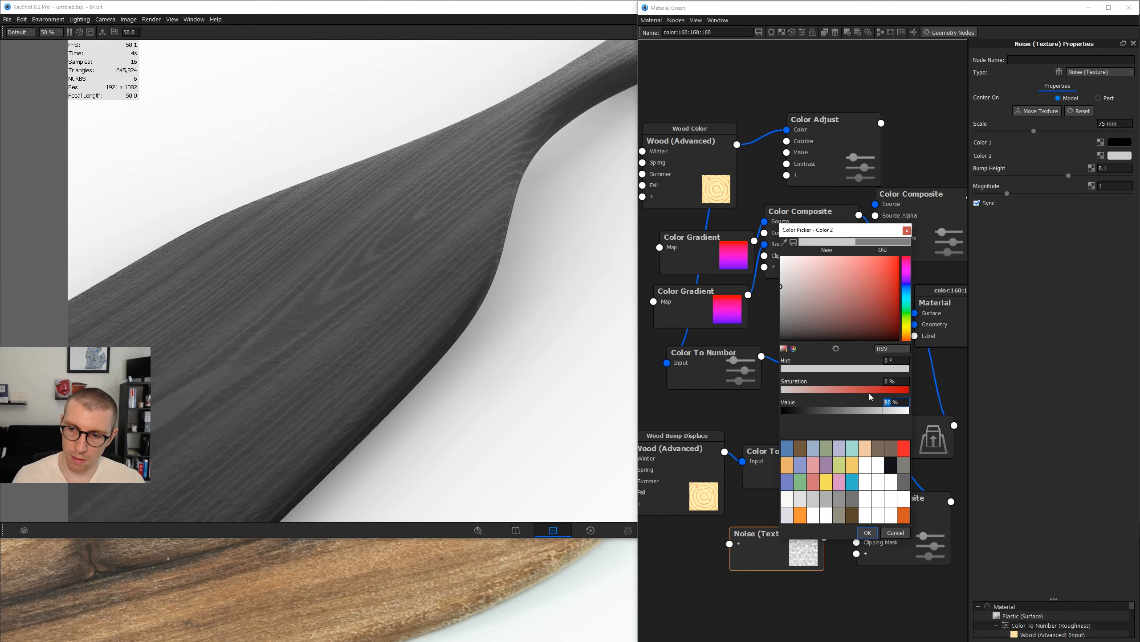
{"action": "key", "text": "Return"}
{"action": "left_click", "coordinate": [946, 30]}
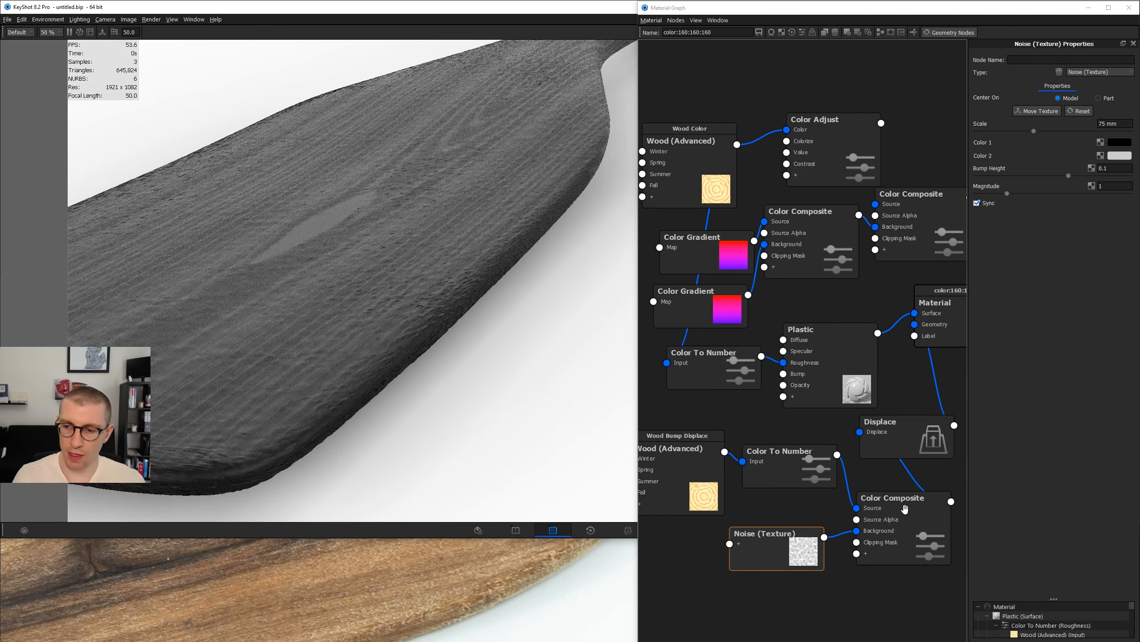
Set the Displace node's Triangle Size to 0.1 mm and execute the geometry node.
{"action": "left_click", "coordinate": [893, 449]}
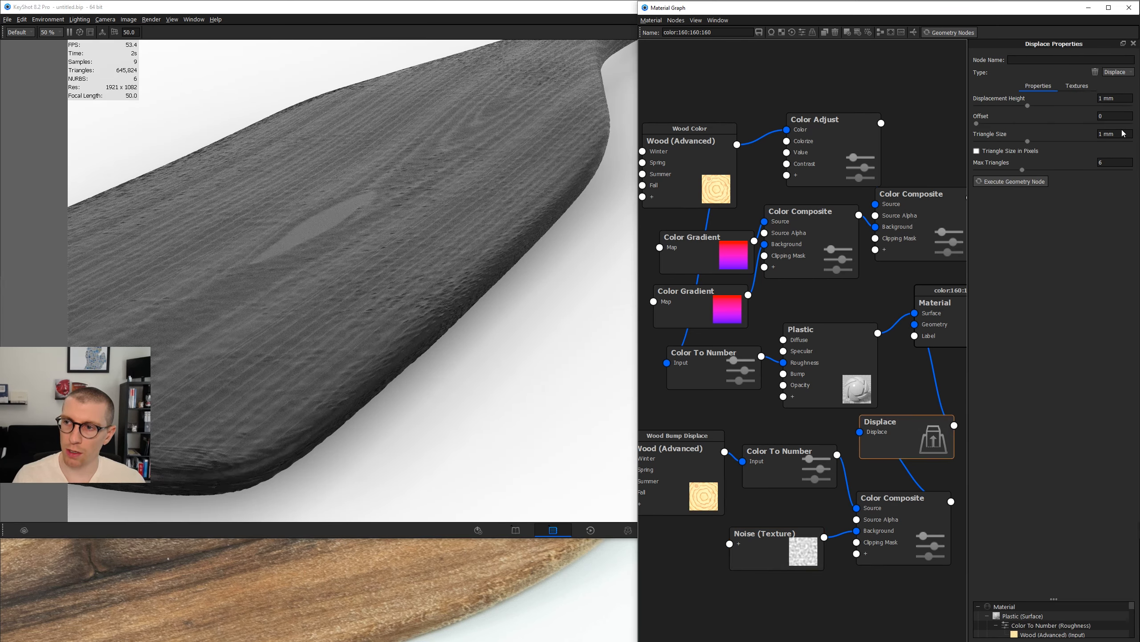
{"action": "left_click", "coordinate": [1121, 133]}
{"action": "type", "text": "0.1"}
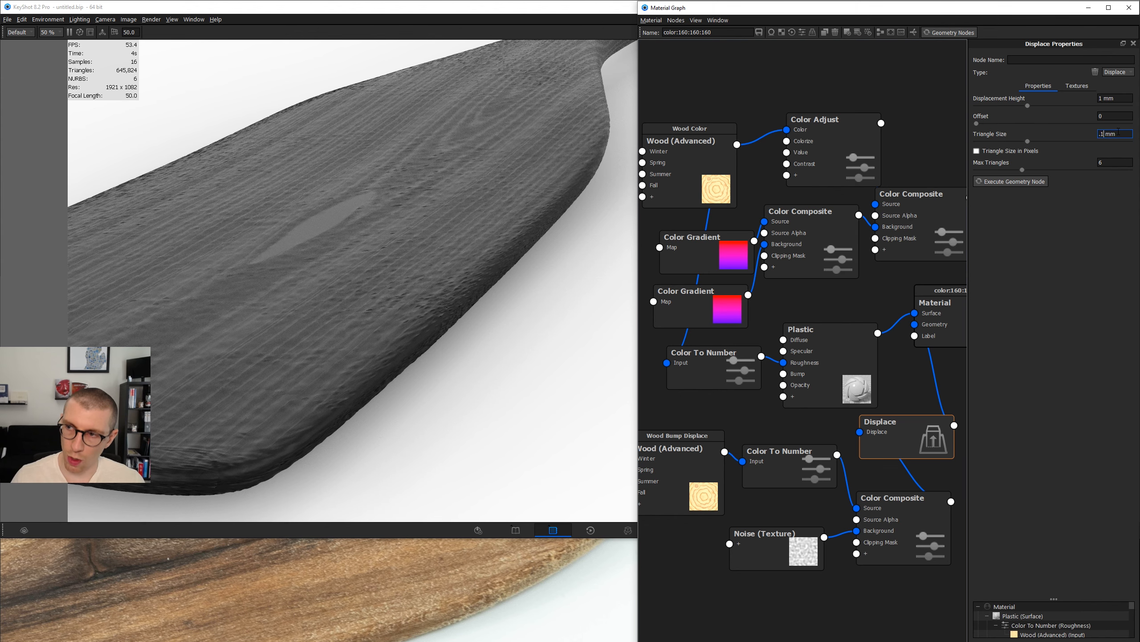
{"action": "left_click", "coordinate": [993, 181]}
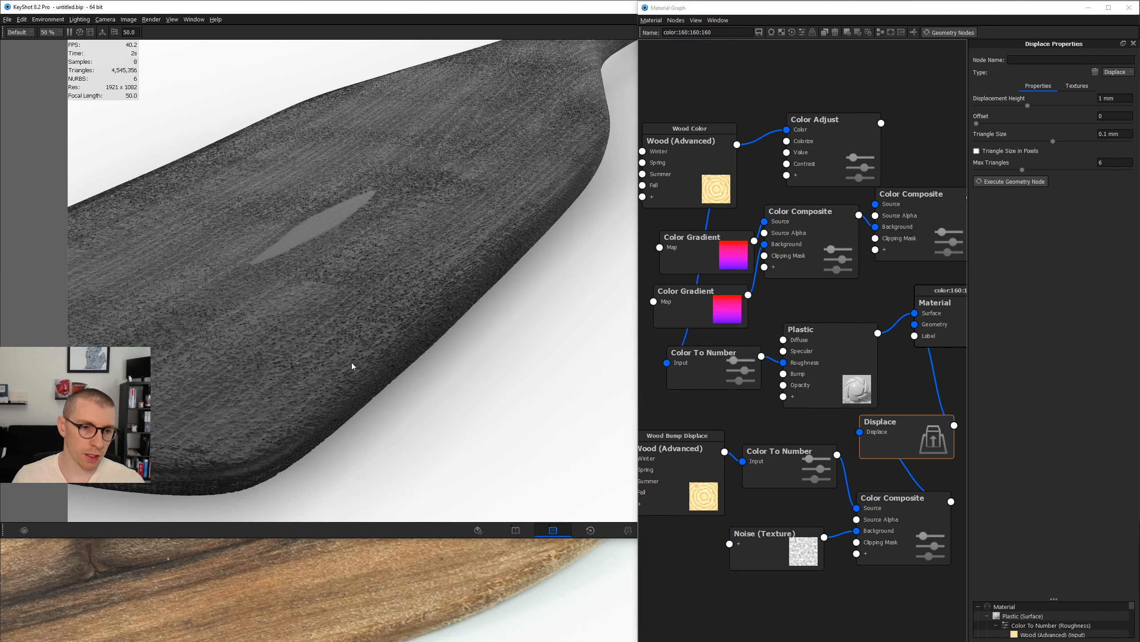
Set the Displace node's Max Triangles to 20 and execute the geometry node.
{"action": "scroll", "coordinate": [353, 375], "scroll_direction": "up", "scroll_amount": 2}
{"action": "scroll", "coordinate": [339, 349], "scroll_direction": "down", "scroll_amount": 2}
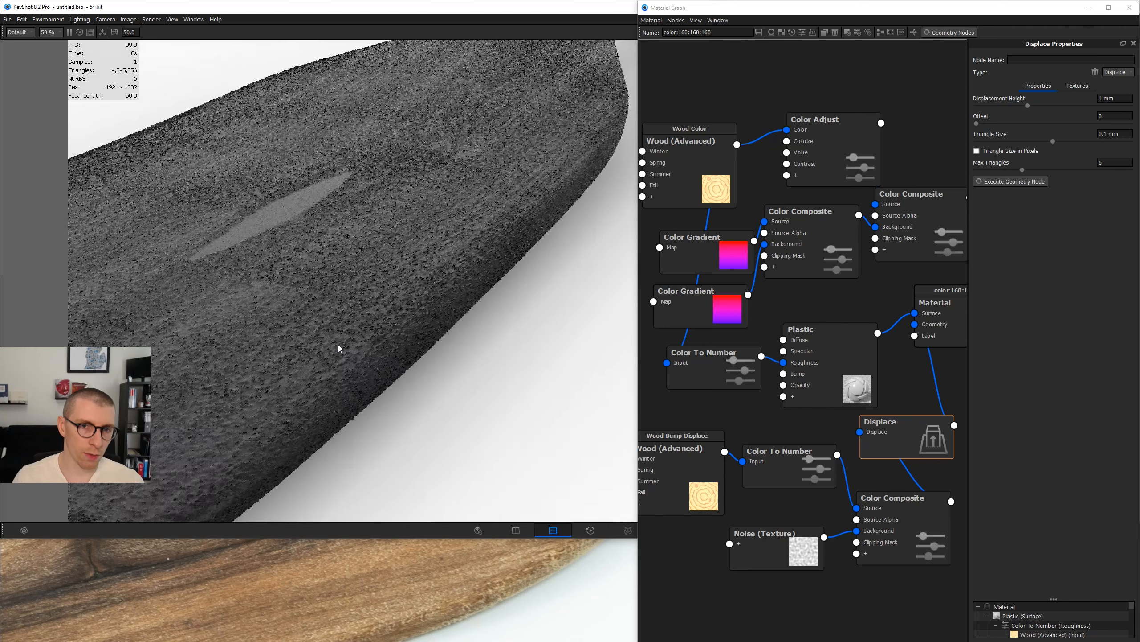
{"action": "scroll", "coordinate": [339, 348], "scroll_direction": "down", "scroll_amount": 2}
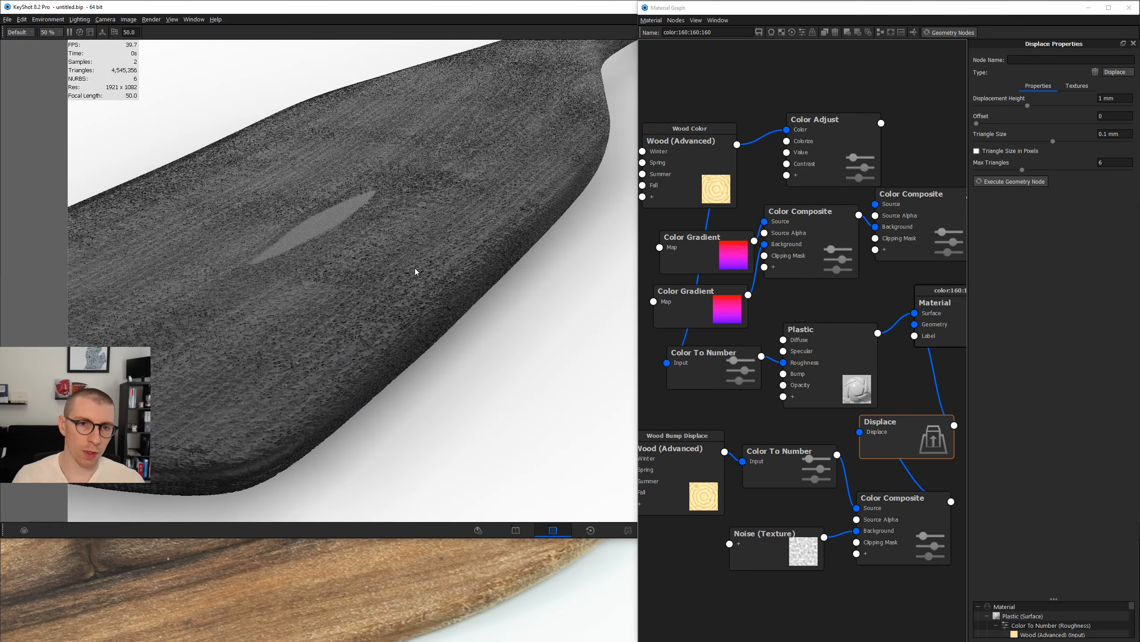
{"action": "left_click_drag", "start_coordinate": [436, 244], "coordinate": [528, 209]}
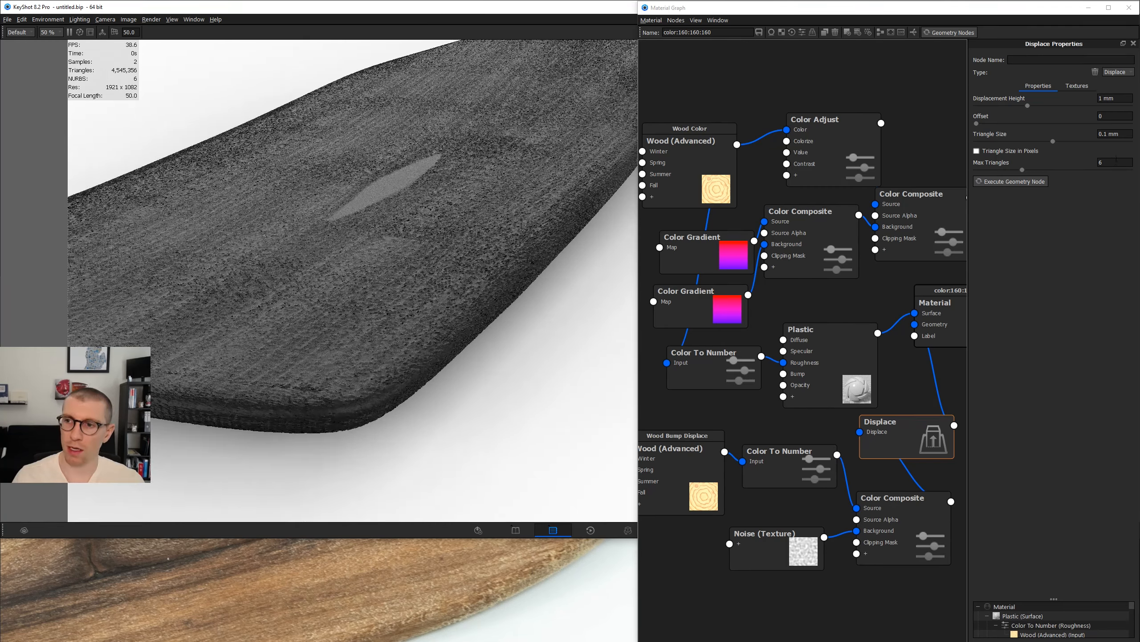
{"action": "double_click", "coordinate": [1116, 162]}
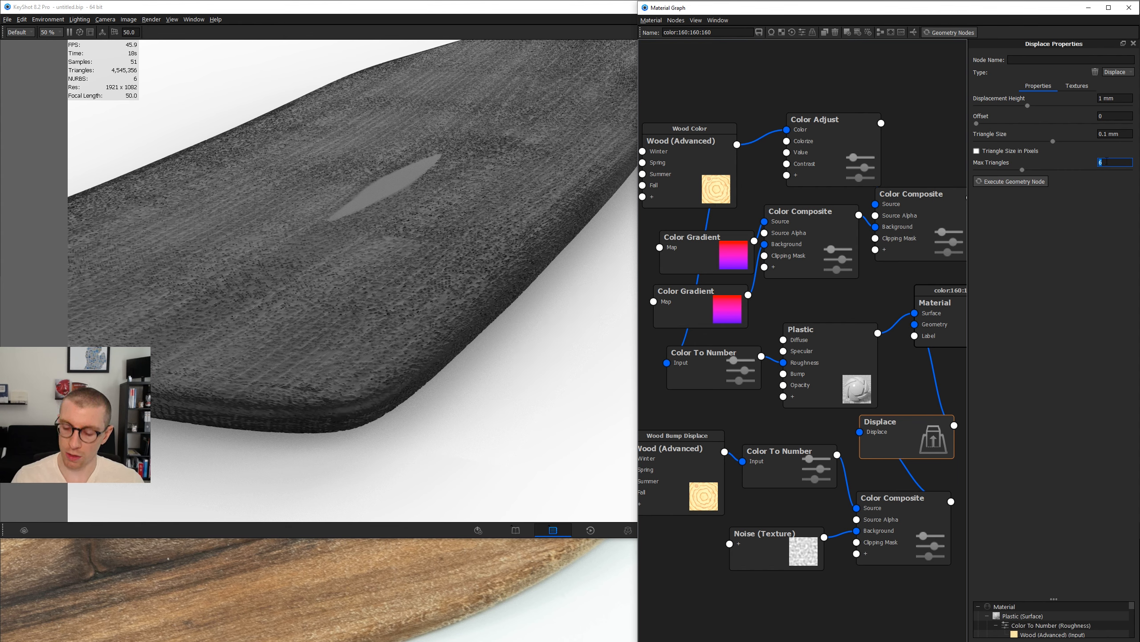
{"action": "type", "text": "0"}
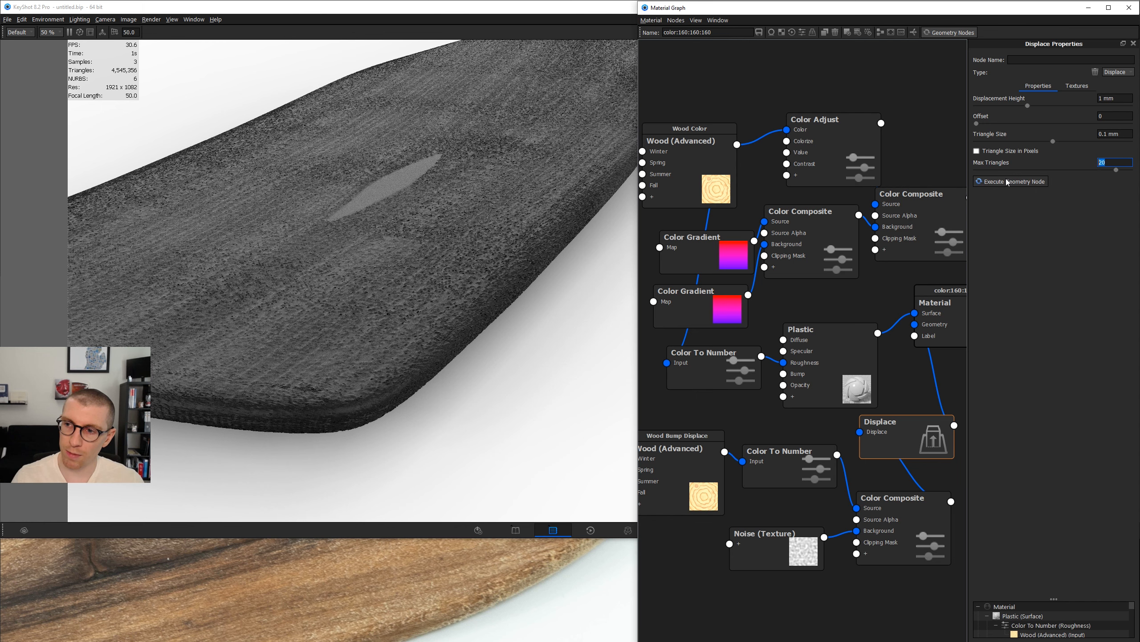
{"action": "left_click", "coordinate": [1008, 181]}
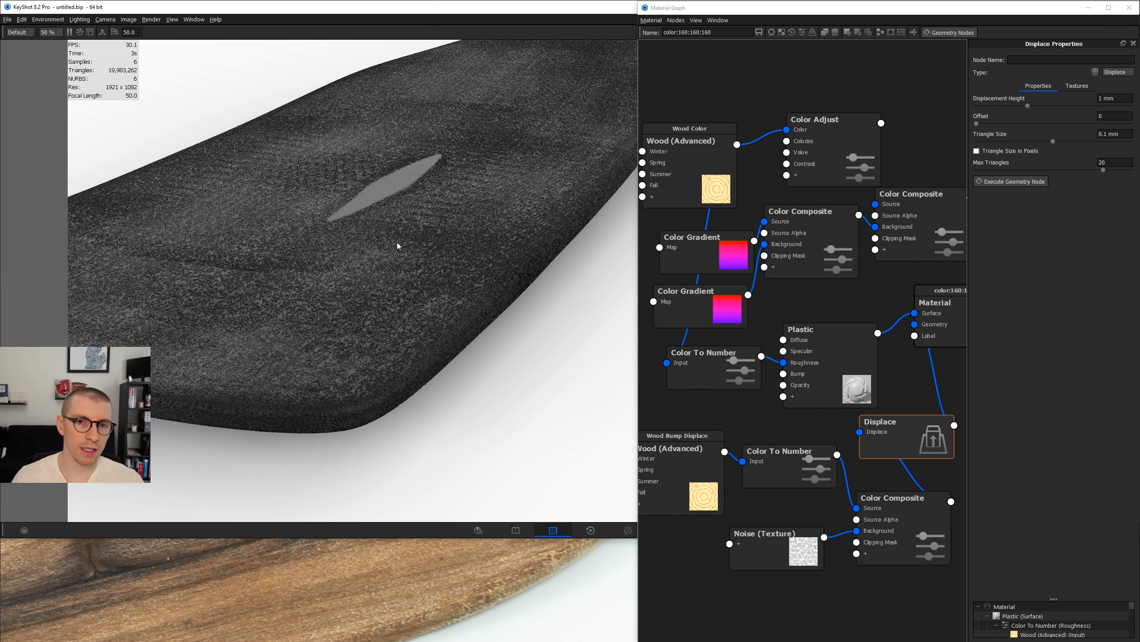
Check the displaced blade surface up close, set the Displacement Height to 0.75 mm and execute the geometry node.
{"action": "scroll", "coordinate": [381, 291], "scroll_direction": "up", "scroll_amount": 5}
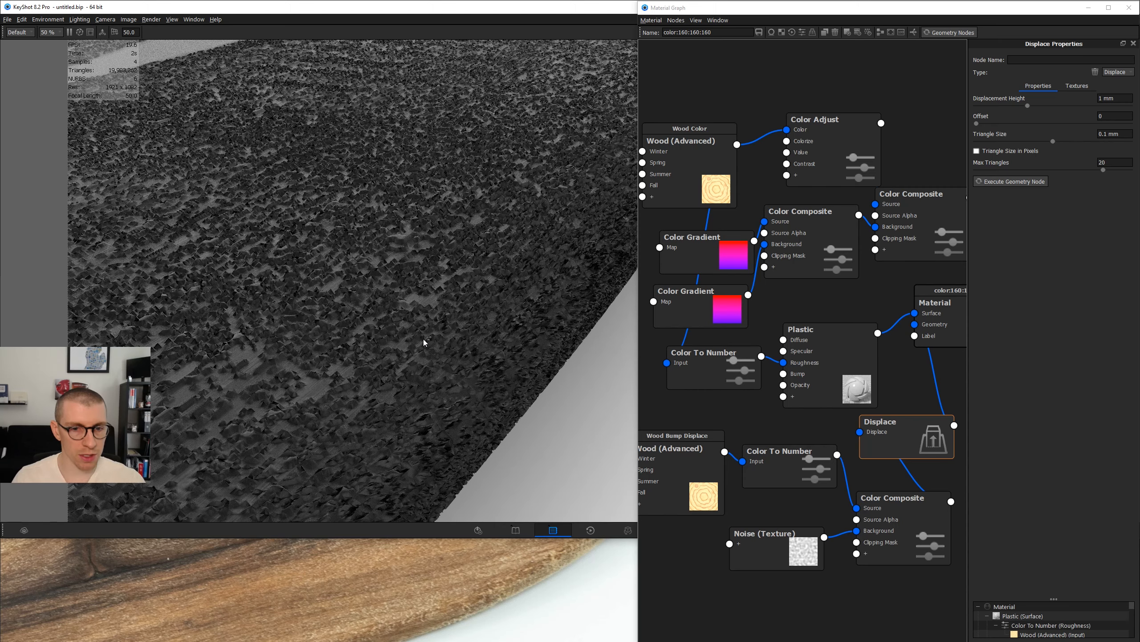
{"action": "scroll", "coordinate": [422, 343], "scroll_direction": "down", "scroll_amount": 5}
{"action": "scroll", "coordinate": [431, 330], "scroll_direction": "up", "scroll_amount": 3}
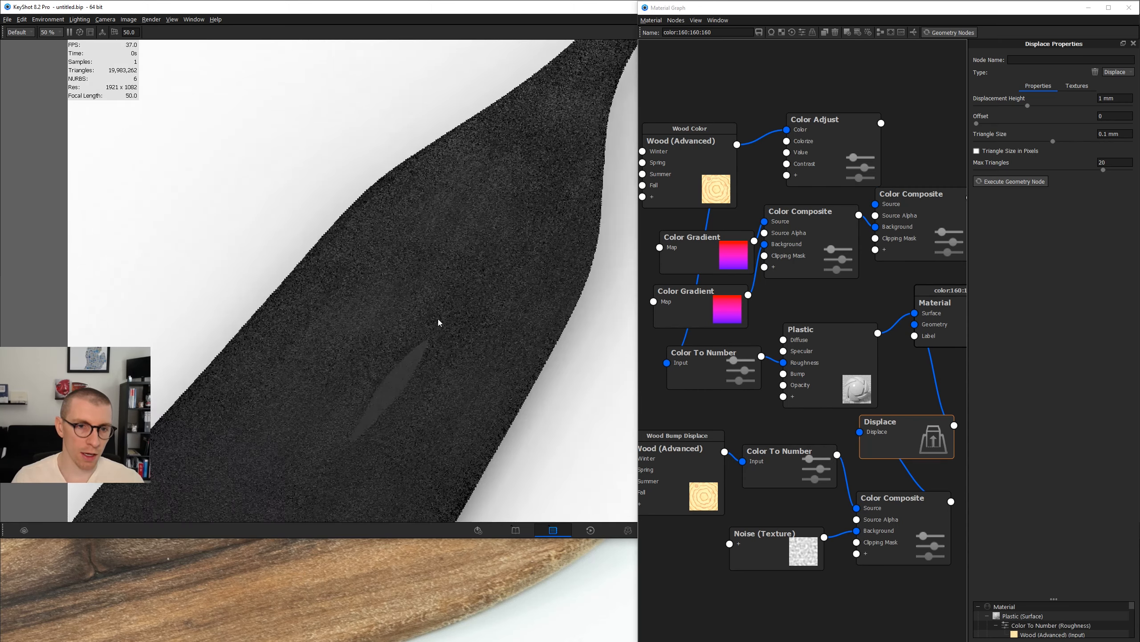
{"action": "scroll", "coordinate": [439, 322], "scroll_direction": "down", "scroll_amount": 3}
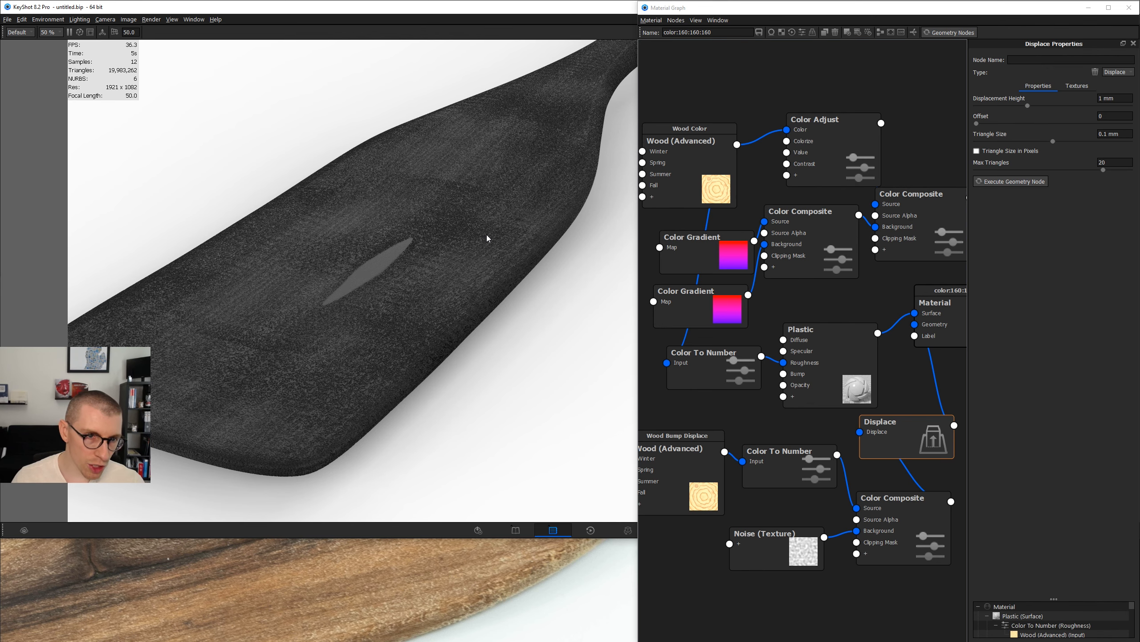
{"action": "middle_click_drag", "start_coordinate": [458, 207], "coordinate": [387, 359]}
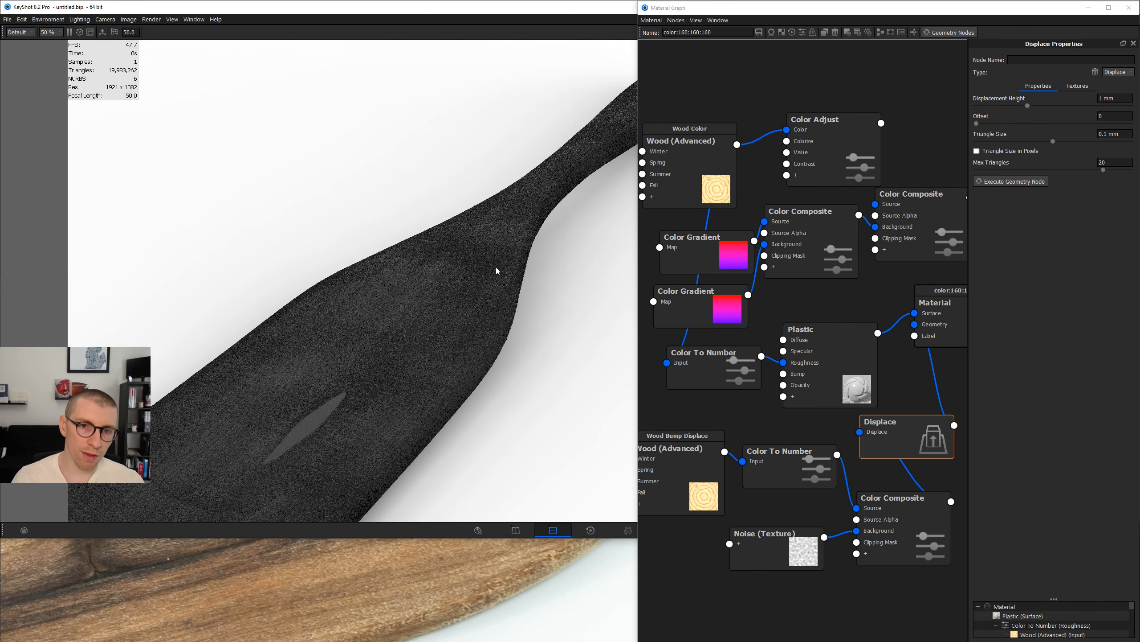
{"action": "scroll", "coordinate": [428, 288], "scroll_direction": "up", "scroll_amount": 5}
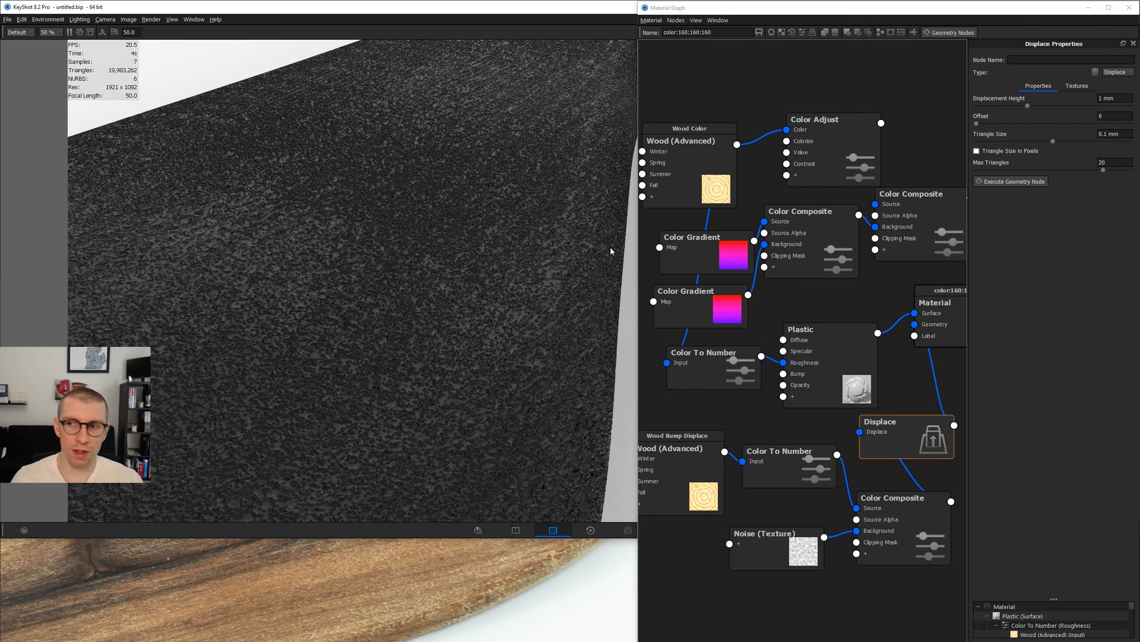
{"action": "left_click", "coordinate": [1124, 99]}
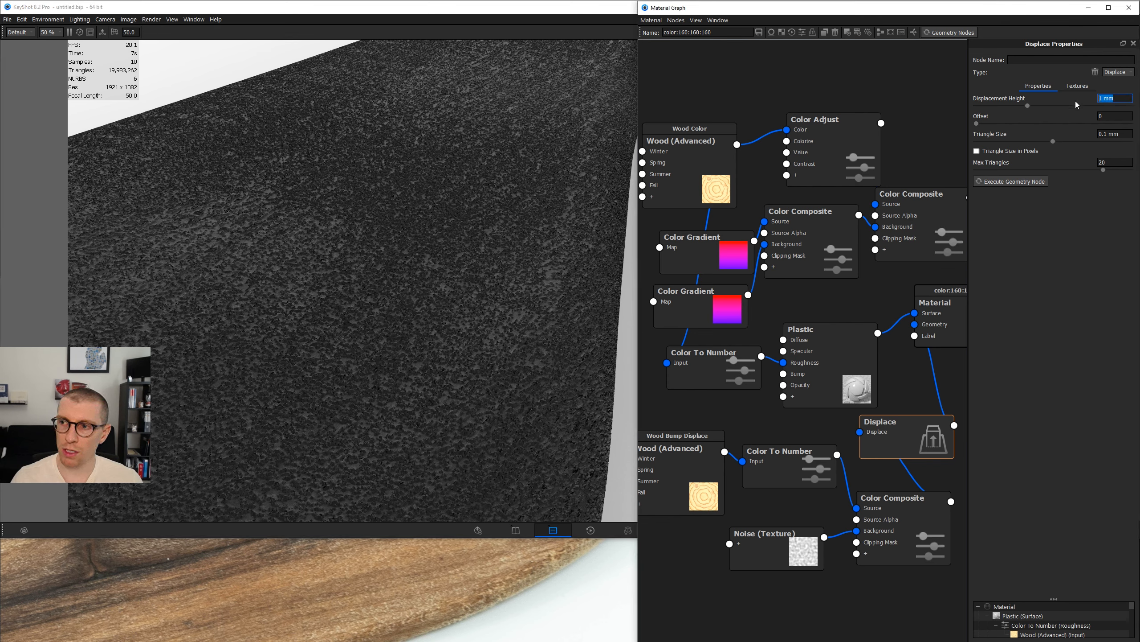
{"action": "type", "text": ".7"}
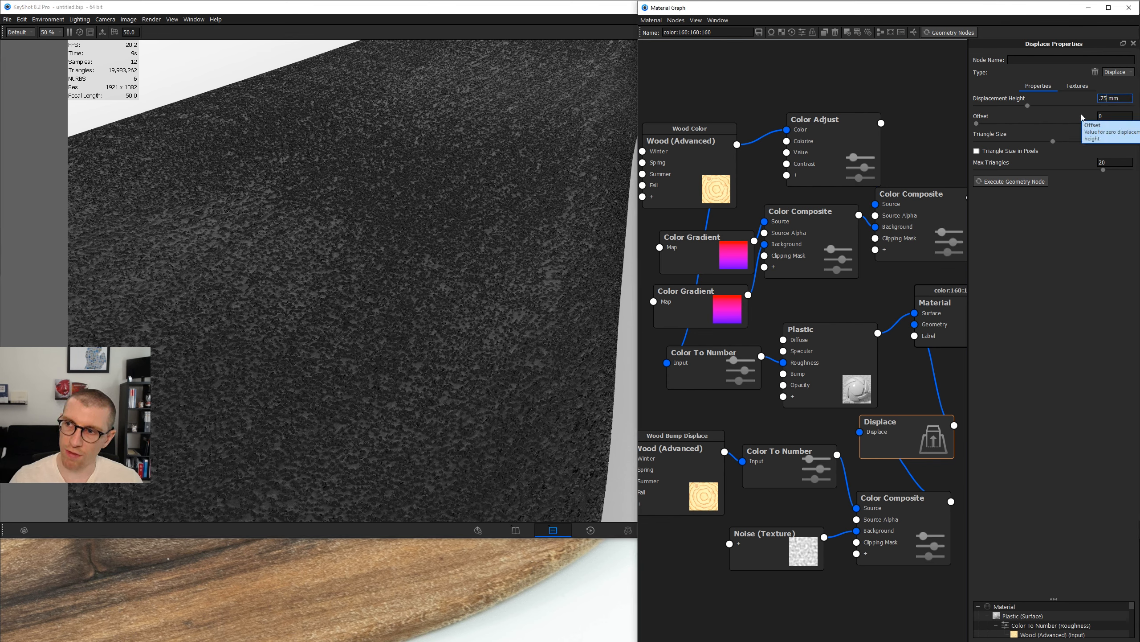
{"action": "type", "text": "5"}
{"action": "key", "text": "Return"}
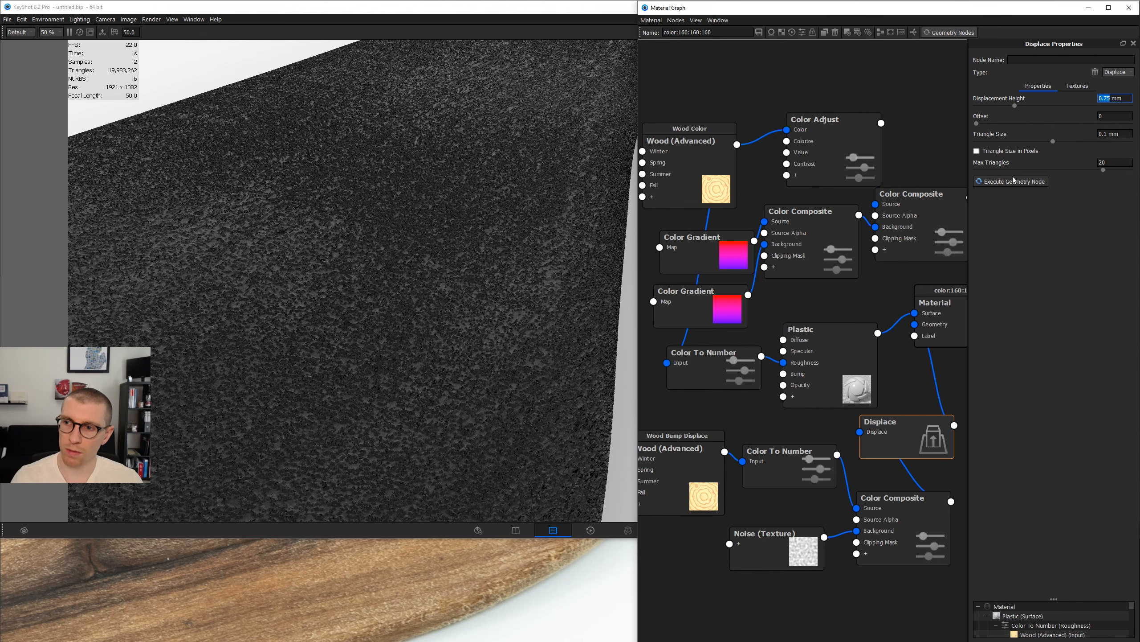
{"action": "left_click", "coordinate": [373, 373]}
Examine the displaced surface of the whole spatula and close up around the smooth patch on the blade.
{"action": "scroll", "coordinate": [373, 373], "scroll_direction": "down", "scroll_amount": 8}
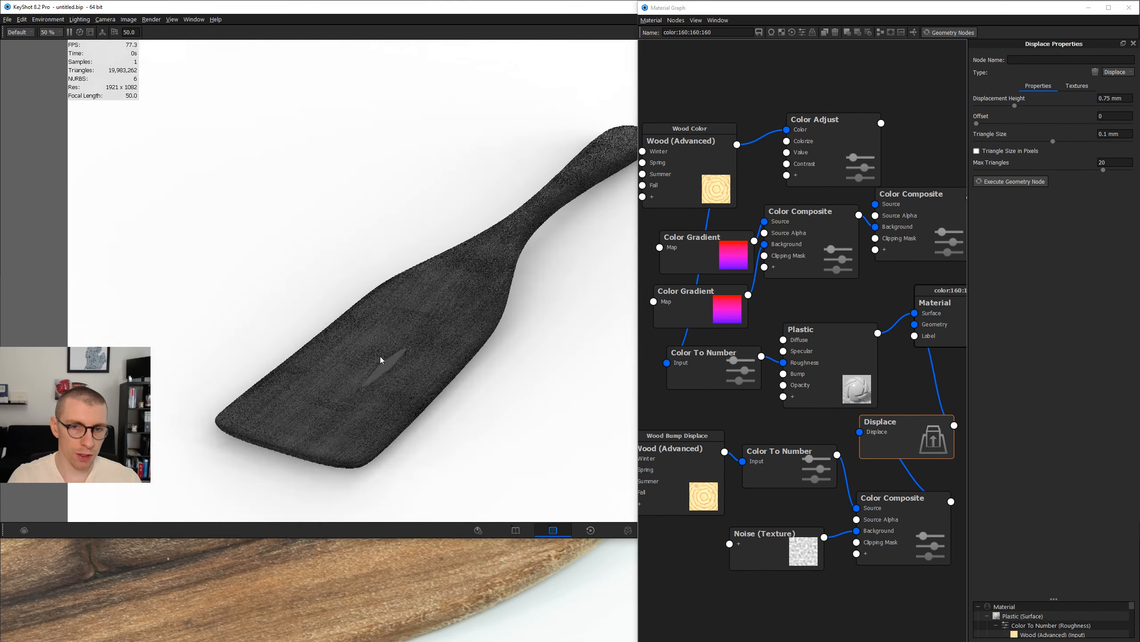
{"action": "scroll", "coordinate": [411, 324], "scroll_direction": "up", "scroll_amount": 4}
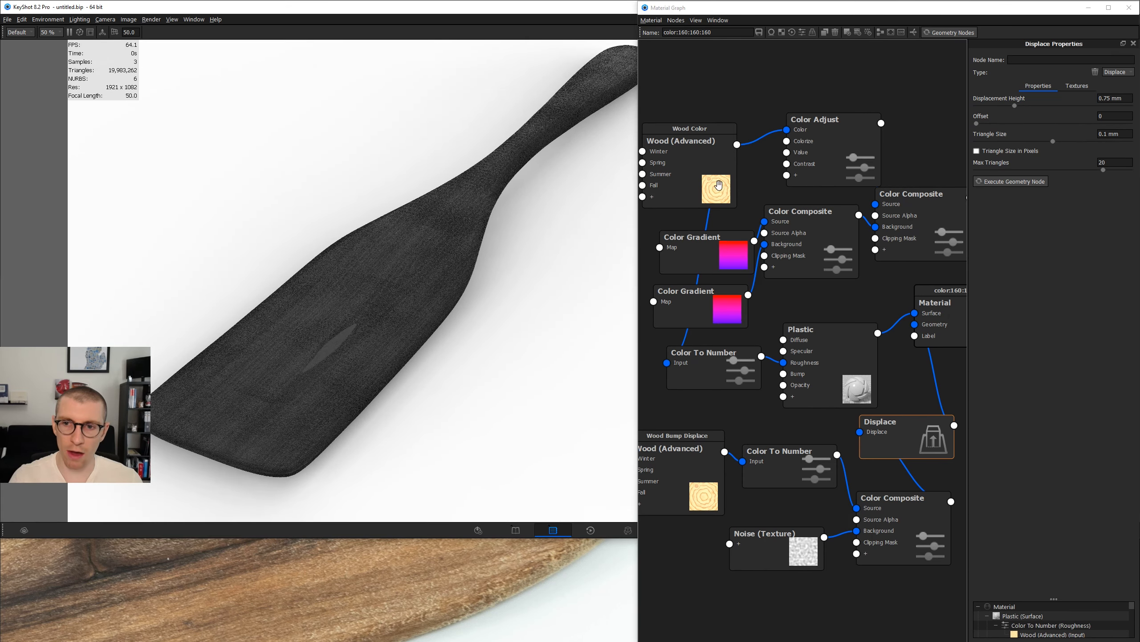
{"action": "scroll", "coordinate": [335, 265], "scroll_direction": "up", "scroll_amount": 5}
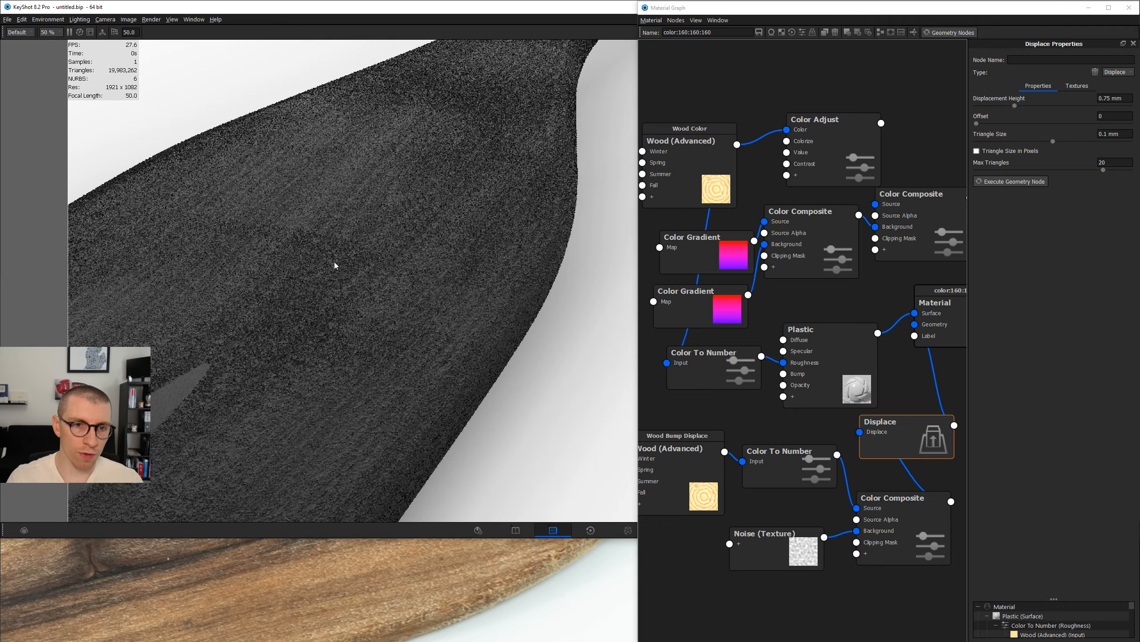
{"action": "scroll", "coordinate": [339, 265], "scroll_direction": "up", "scroll_amount": 5}
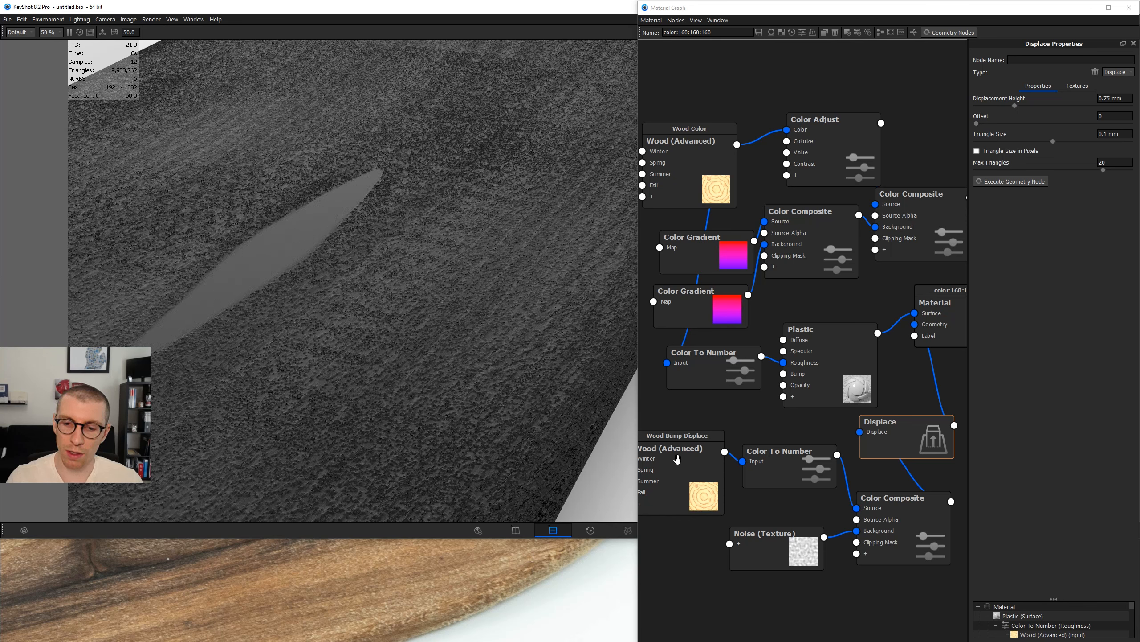
Slightly reposition the Wood Bump Displace, Plastic, Noise and displacement Color Composite nodes in the material graph.
{"action": "left_click_drag", "start_coordinate": [677, 458], "coordinate": [666, 461]}
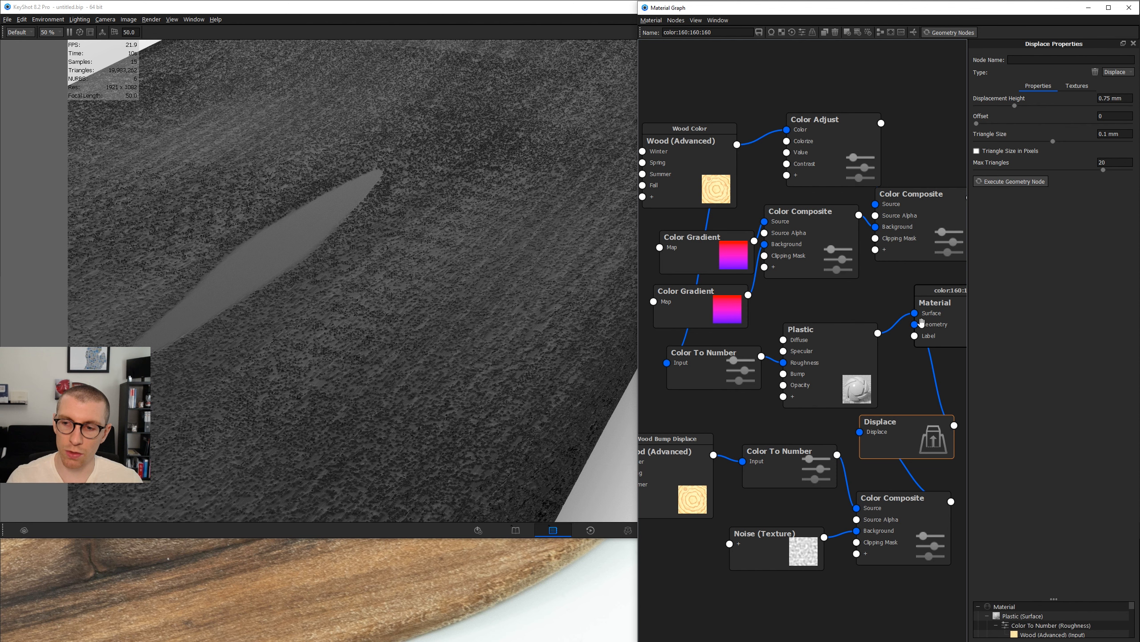
{"action": "left_click_drag", "start_coordinate": [822, 355], "coordinate": [843, 338]}
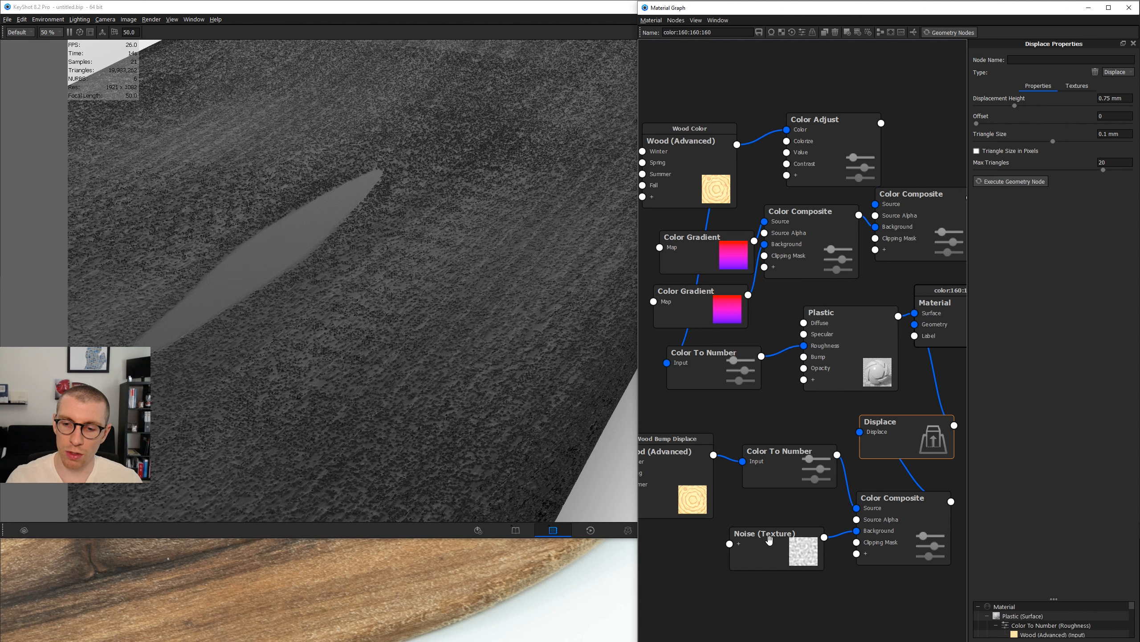
{"action": "left_click_drag", "start_coordinate": [767, 548], "coordinate": [765, 553]}
{"action": "left_click_drag", "start_coordinate": [891, 512], "coordinate": [888, 514]}
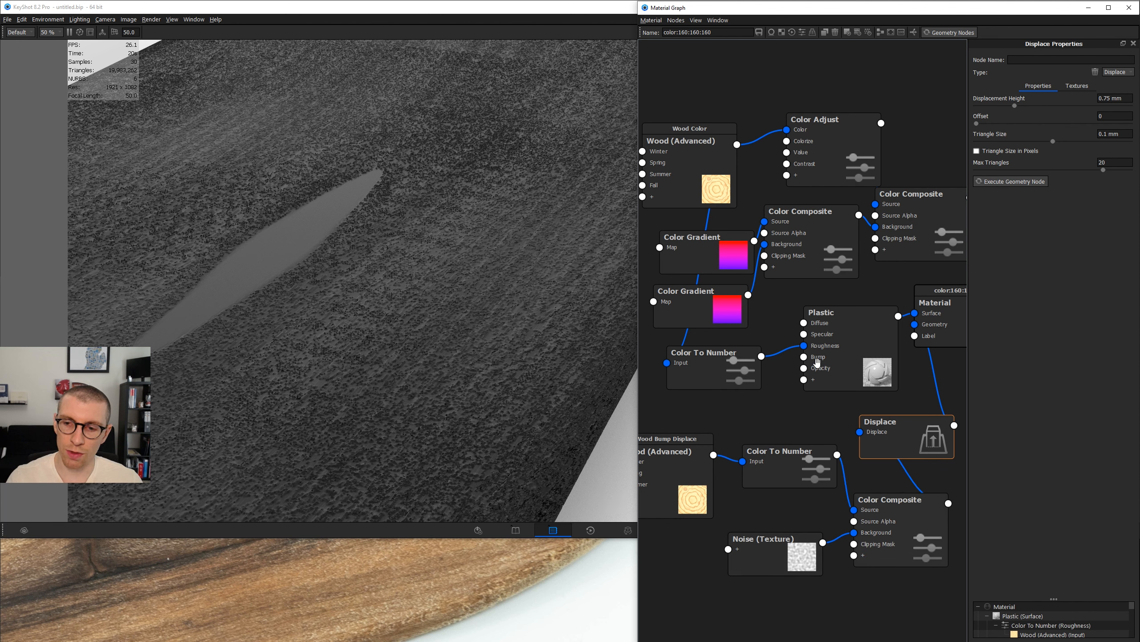
{"action": "left_click_drag", "start_coordinate": [817, 362], "coordinate": [813, 372]}
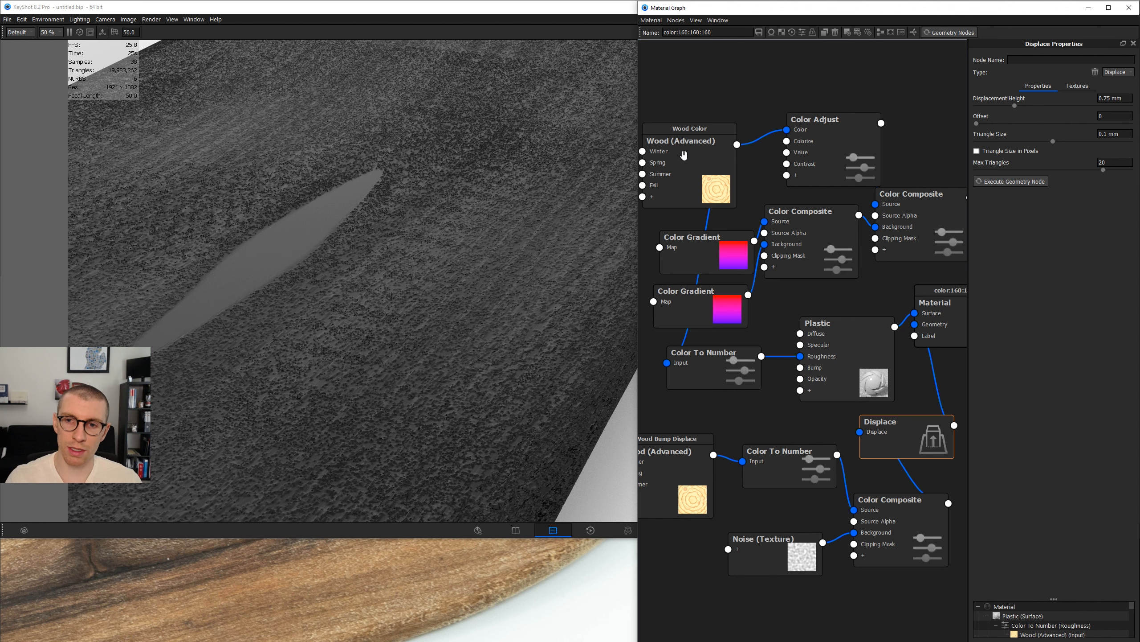
Connect the Wood Color texture to the Plastic node's Bump input and set its Grain Bump Height to 0.
{"action": "left_click_drag", "start_coordinate": [683, 155], "coordinate": [801, 368]}
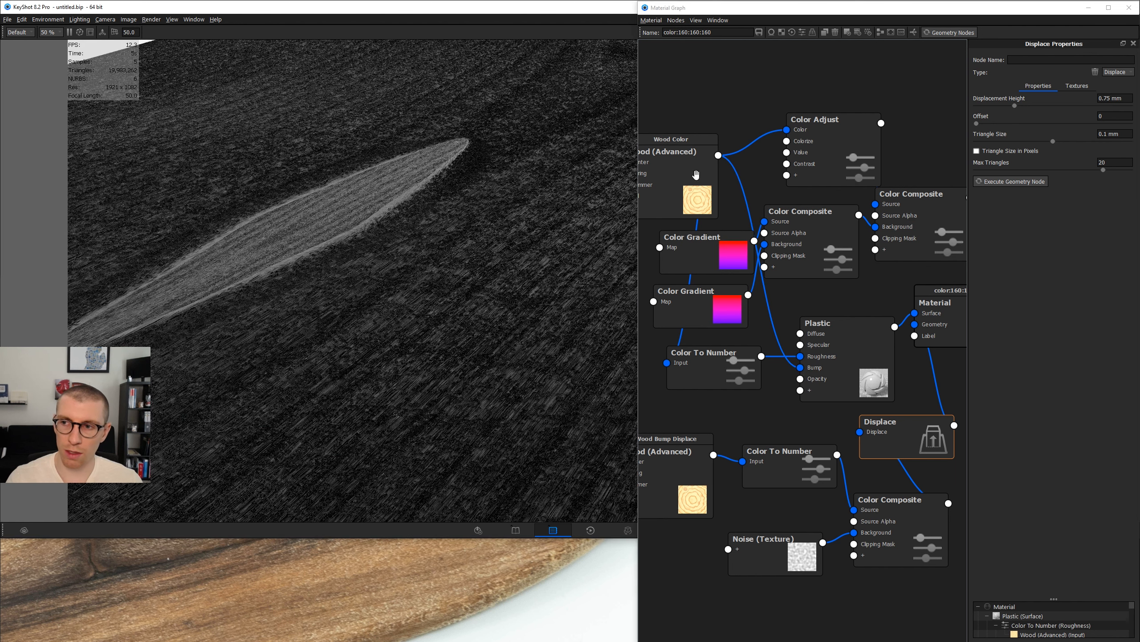
{"action": "left_click", "coordinate": [694, 171]}
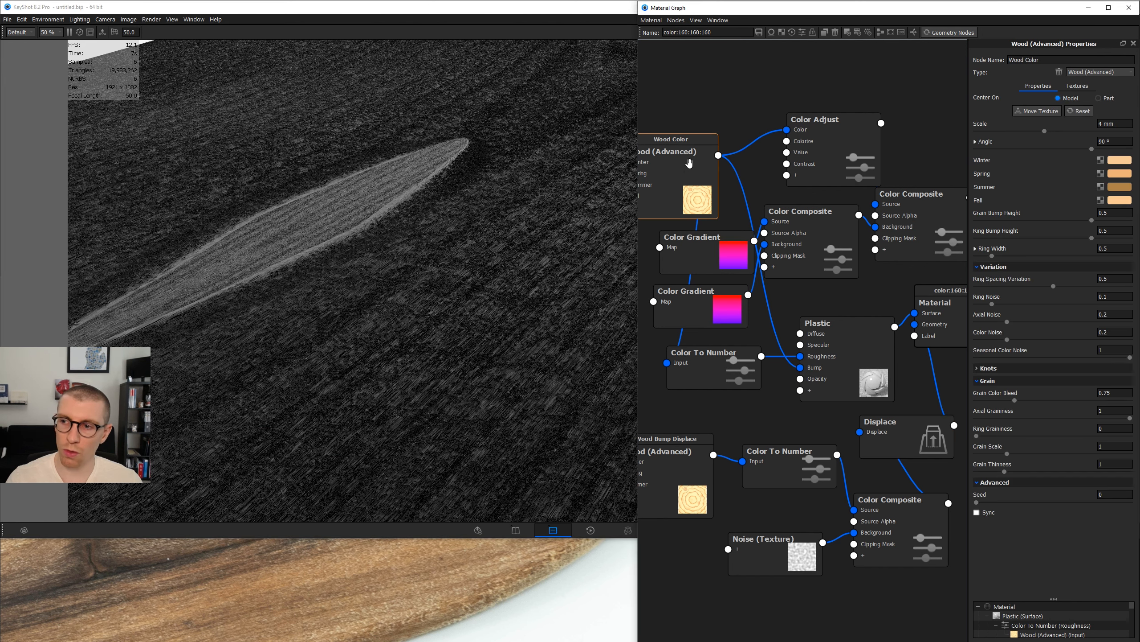
{"action": "double_click", "coordinate": [1115, 213]}
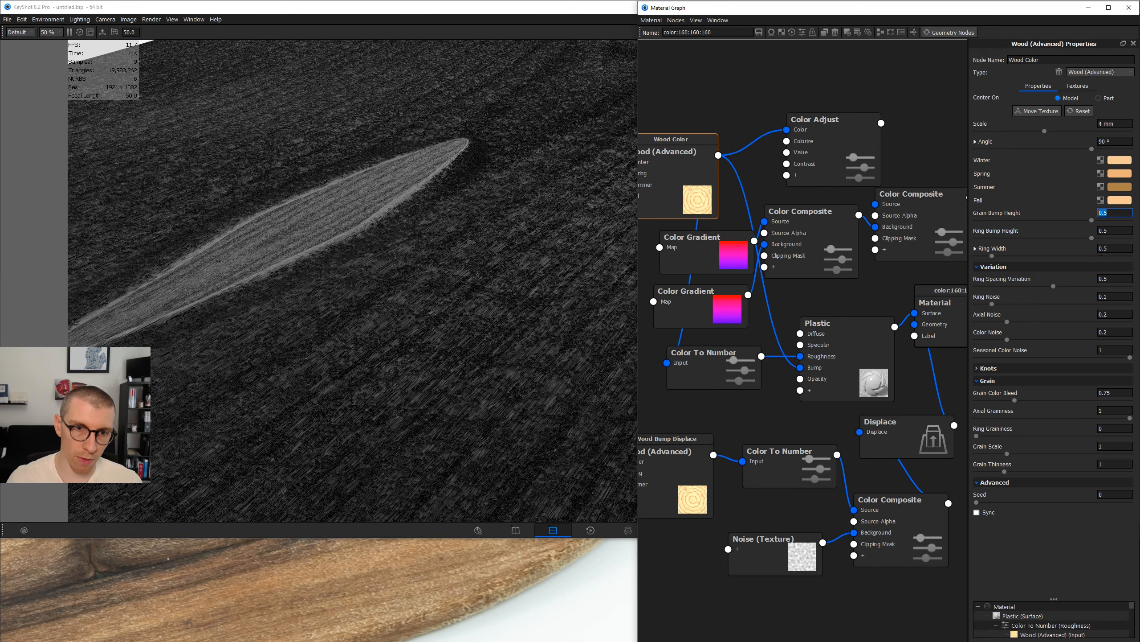
{"action": "type", "text": "0"}
{"action": "scroll", "coordinate": [482, 299], "scroll_direction": "down", "scroll_amount": 3}
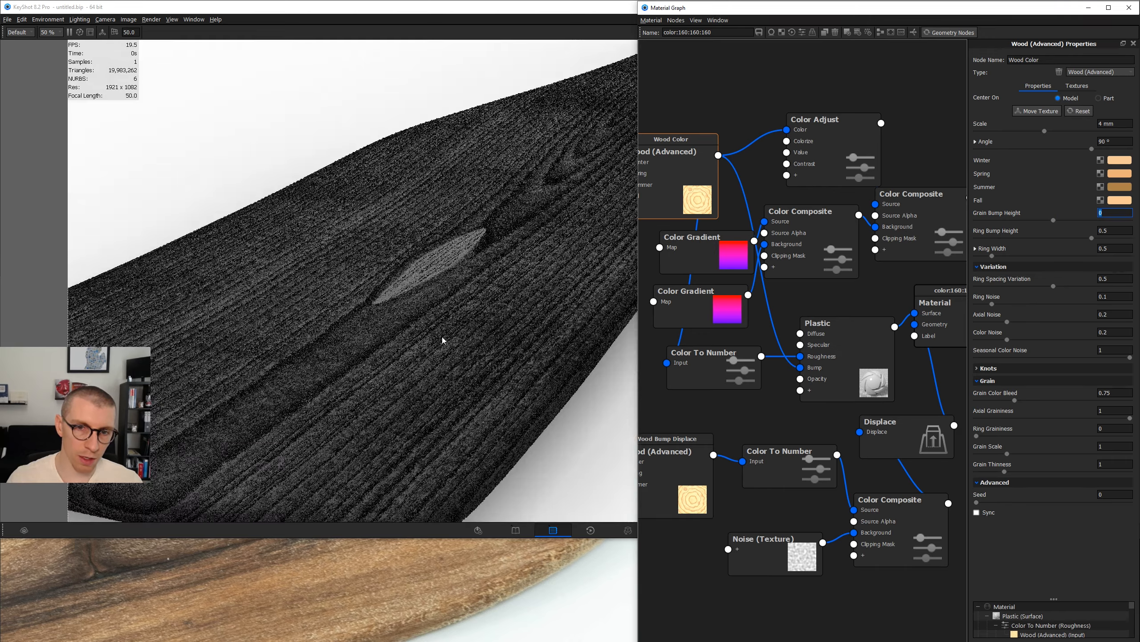
{"action": "scroll", "coordinate": [440, 274], "scroll_direction": "up", "scroll_amount": 5}
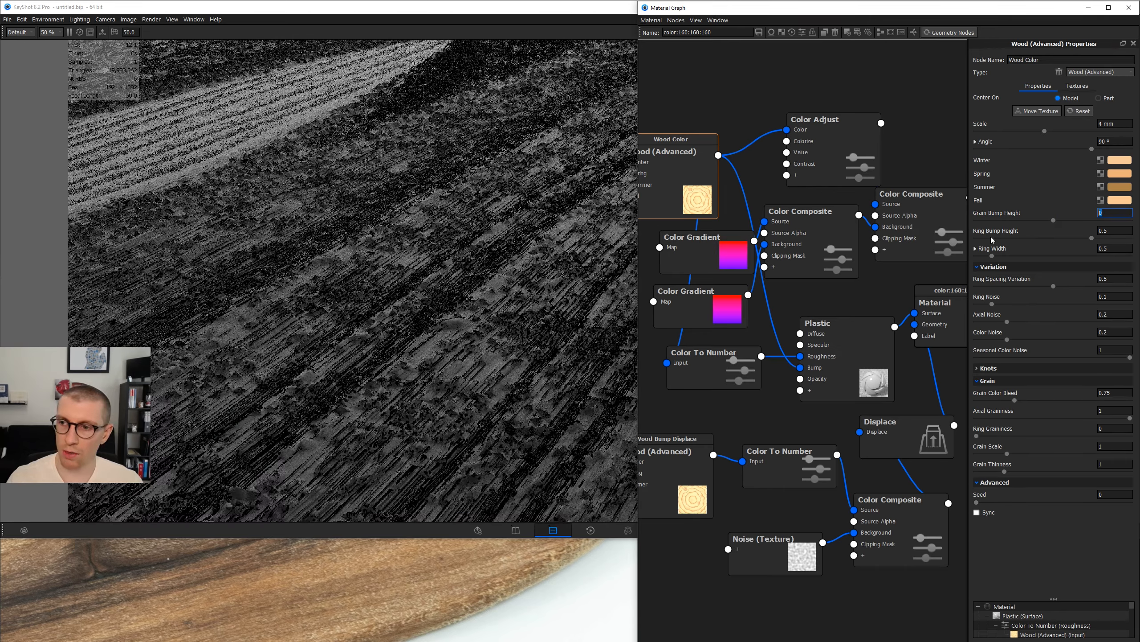
{"action": "scroll", "coordinate": [545, 257], "scroll_direction": "down", "scroll_amount": 4}
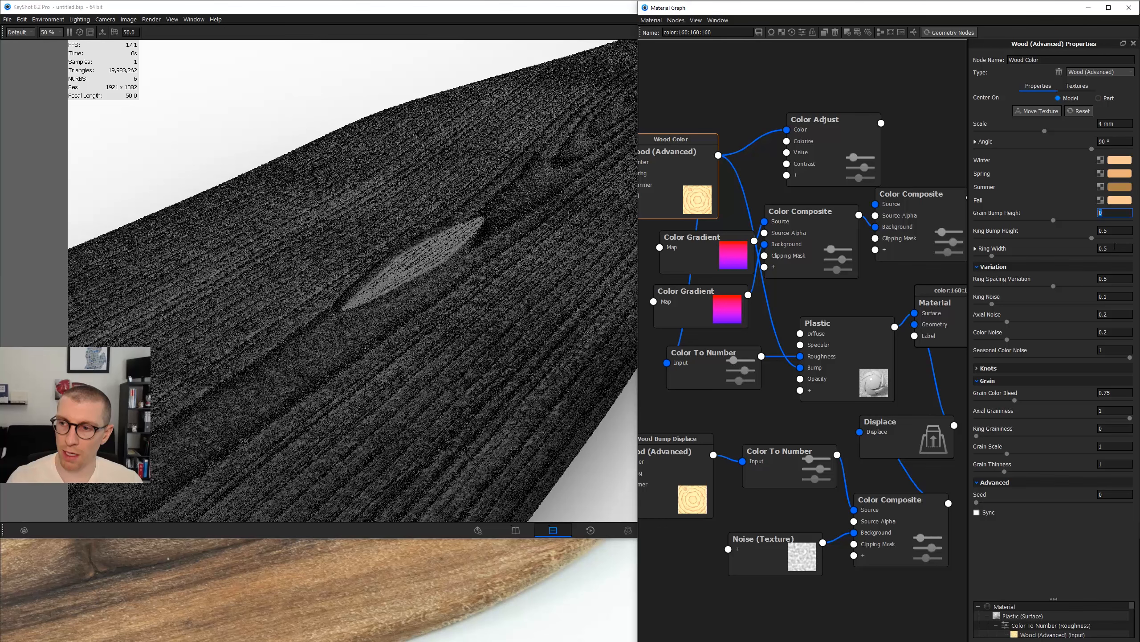
Set the Wood Color node's Ring Bump Height to 0 and its Grain Bump Height to 0.3, after trying 0.5.
{"action": "left_click", "coordinate": [1116, 230]}
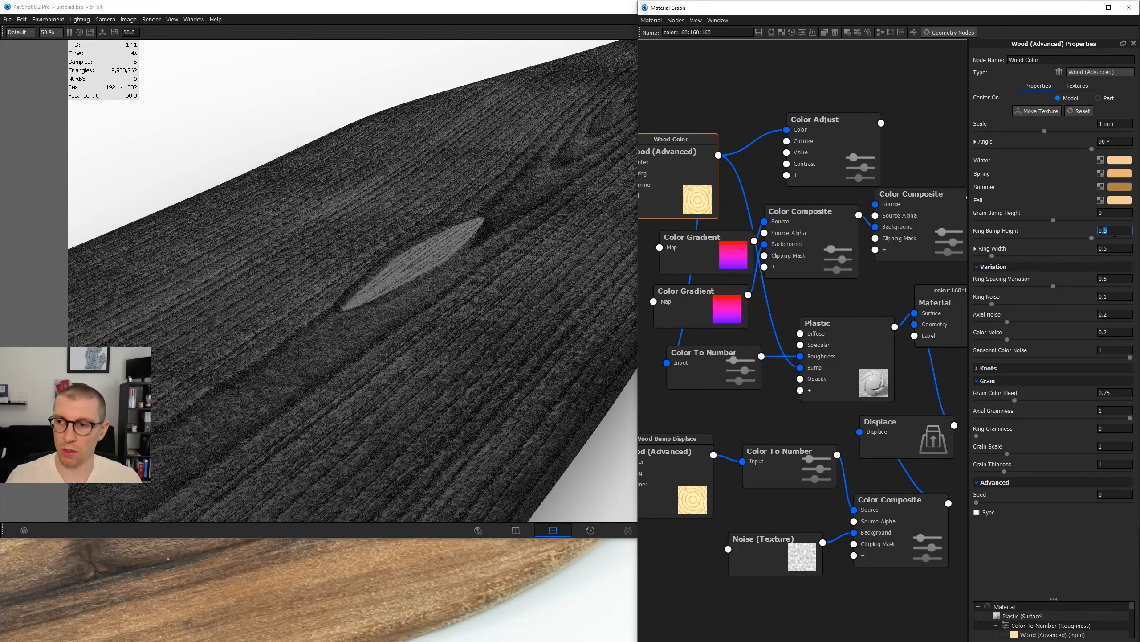
{"action": "key", "text": "Return"}
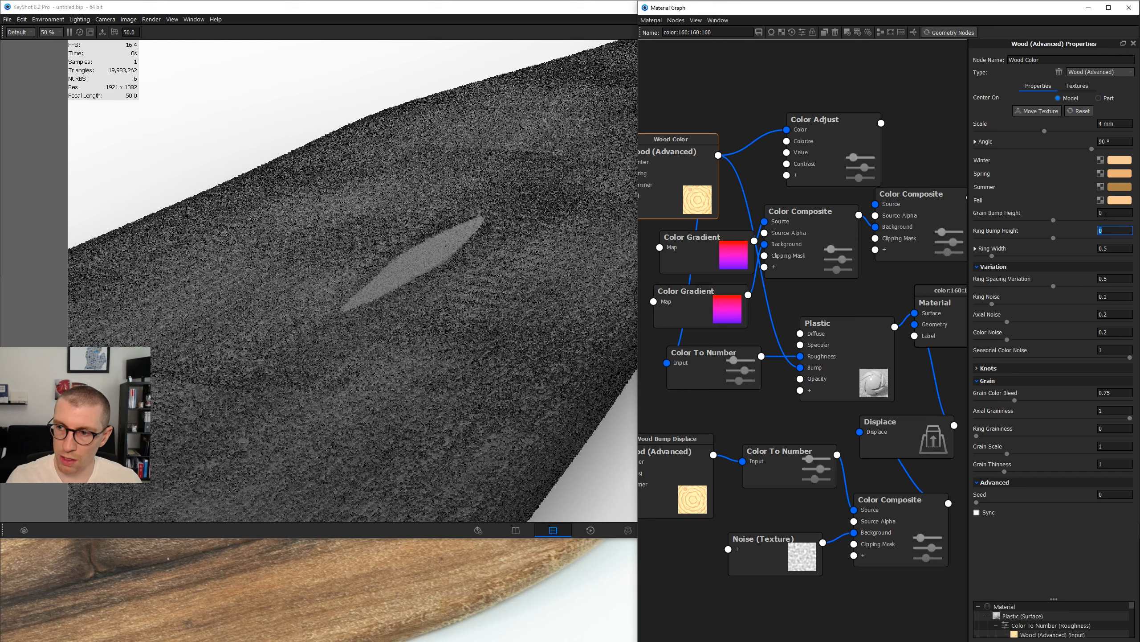
{"action": "left_click", "coordinate": [1105, 214]}
{"action": "type", "text": "0.5"}
{"action": "key", "text": "Return"}
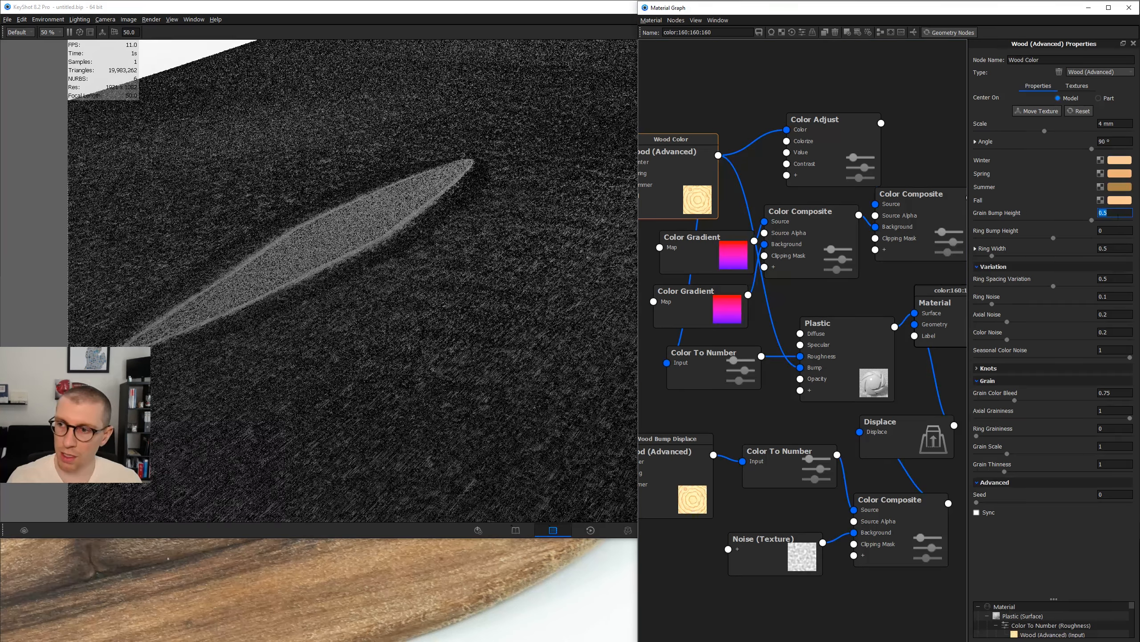
{"action": "type", "text": "0.3"}
{"action": "key", "text": "Return"}
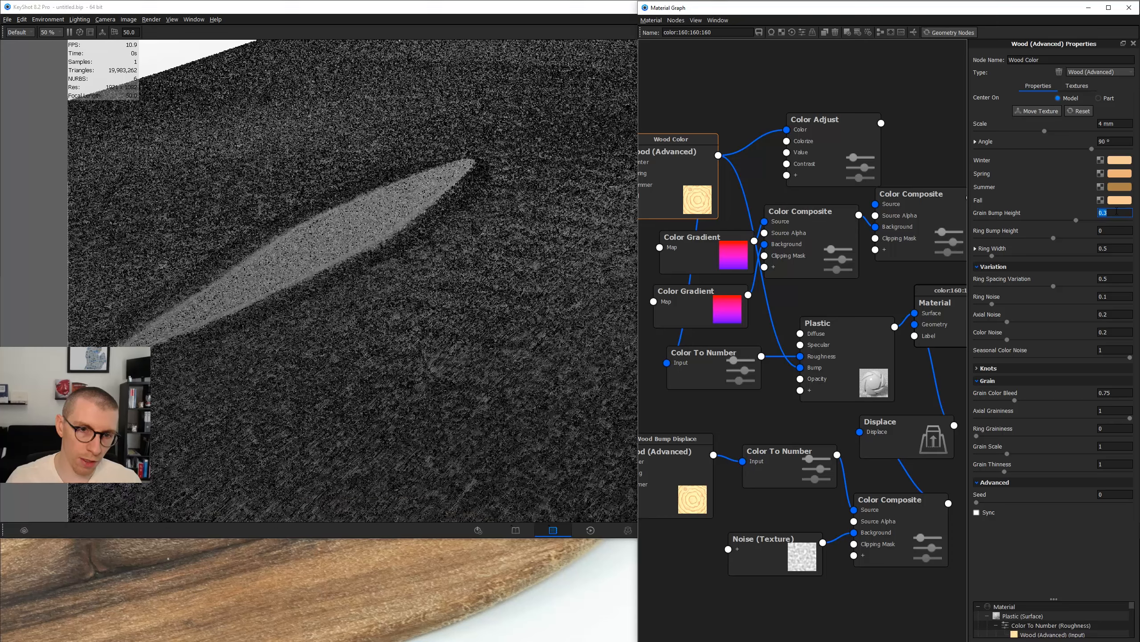
{"action": "scroll", "coordinate": [403, 343], "scroll_direction": "down", "scroll_amount": 6}
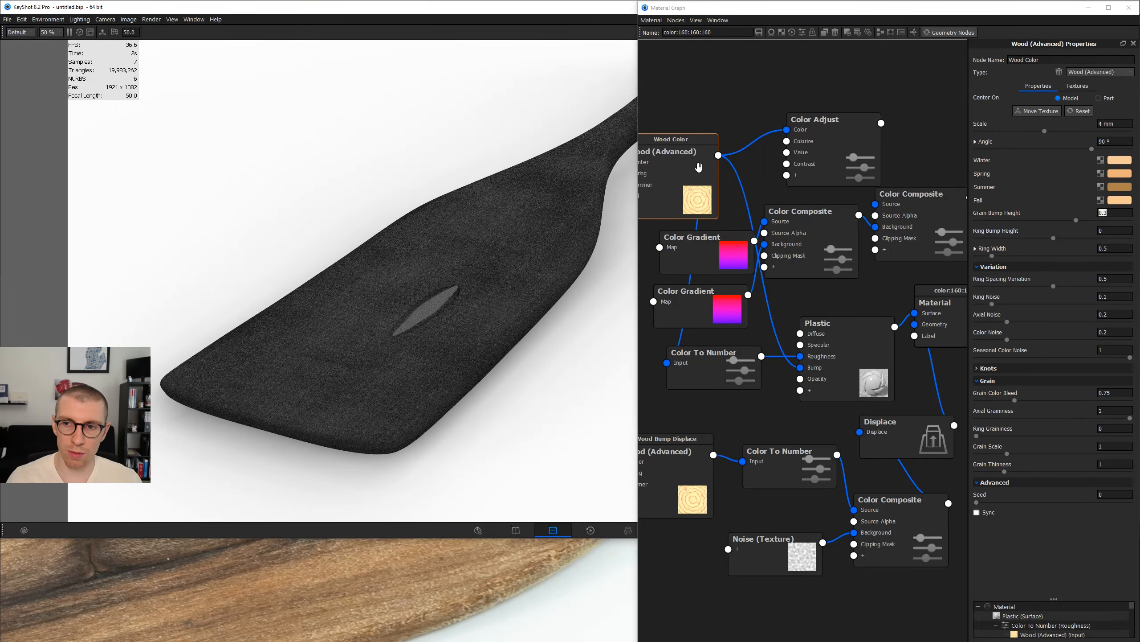
Reposition the Color Adjust and Color Composite nodes and connect the final Color Composite to the Plastic node's Diffuse input.
{"action": "left_click_drag", "start_coordinate": [851, 168], "coordinate": [780, 136]}
{"action": "left_click_drag", "start_coordinate": [808, 246], "coordinate": [674, 239]}
{"action": "left_click_drag", "start_coordinate": [923, 219], "coordinate": [802, 344]}
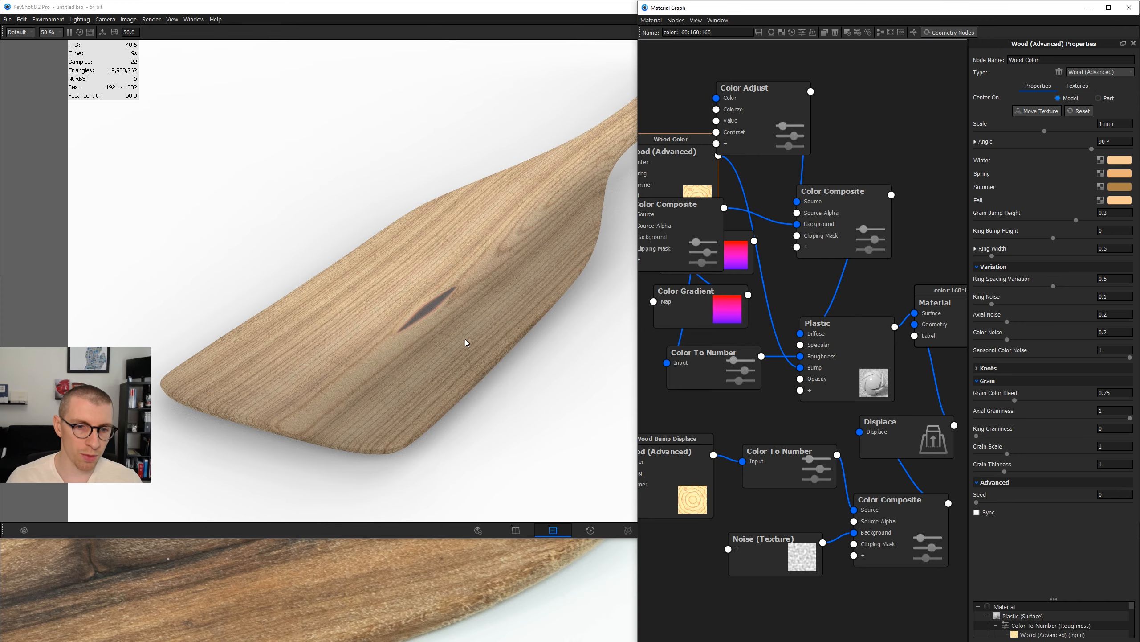
{"action": "left_click_drag", "start_coordinate": [467, 342], "coordinate": [510, 325]}
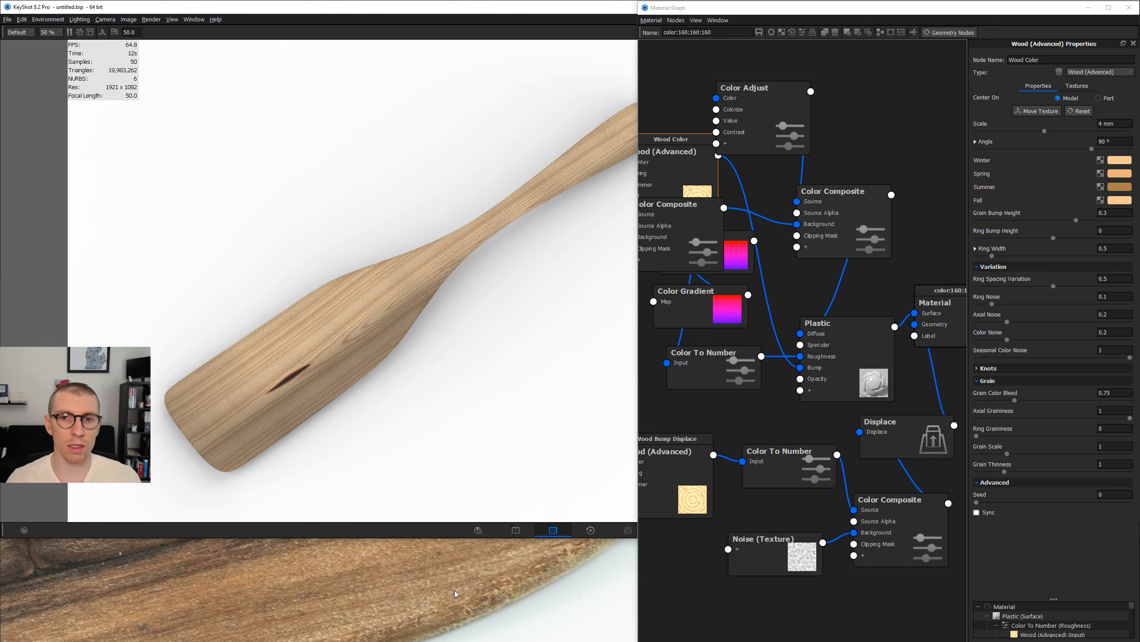
{"action": "left_click_drag", "start_coordinate": [474, 256], "coordinate": [321, 300]}
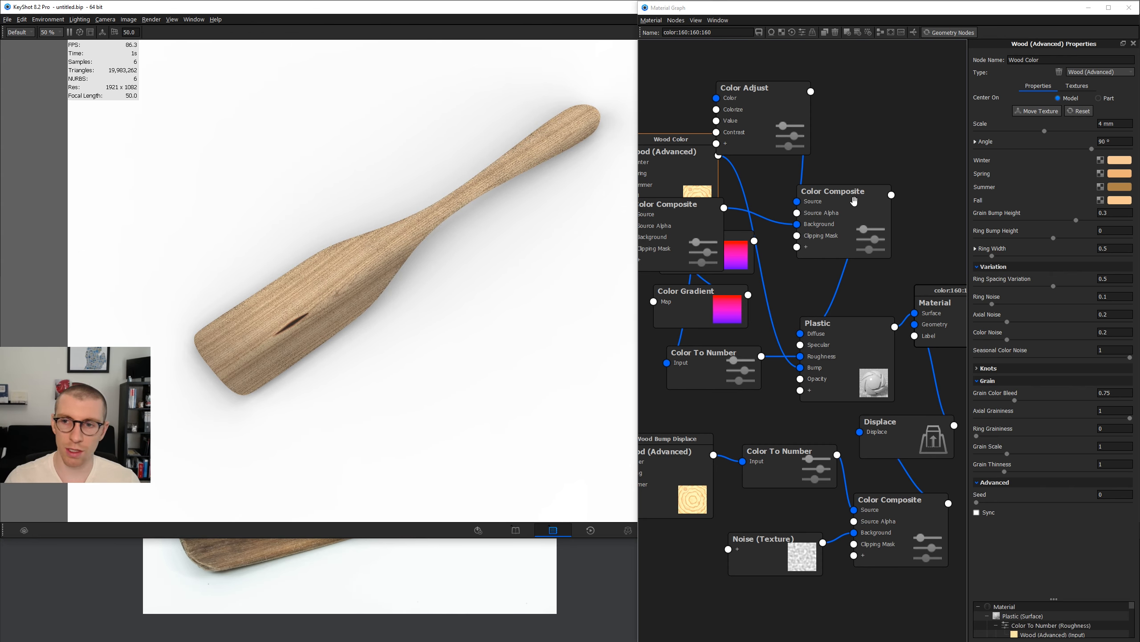
Automatically align all nodes in the material graph and check the resulting layout.
{"action": "left_click", "coordinate": [881, 35]}
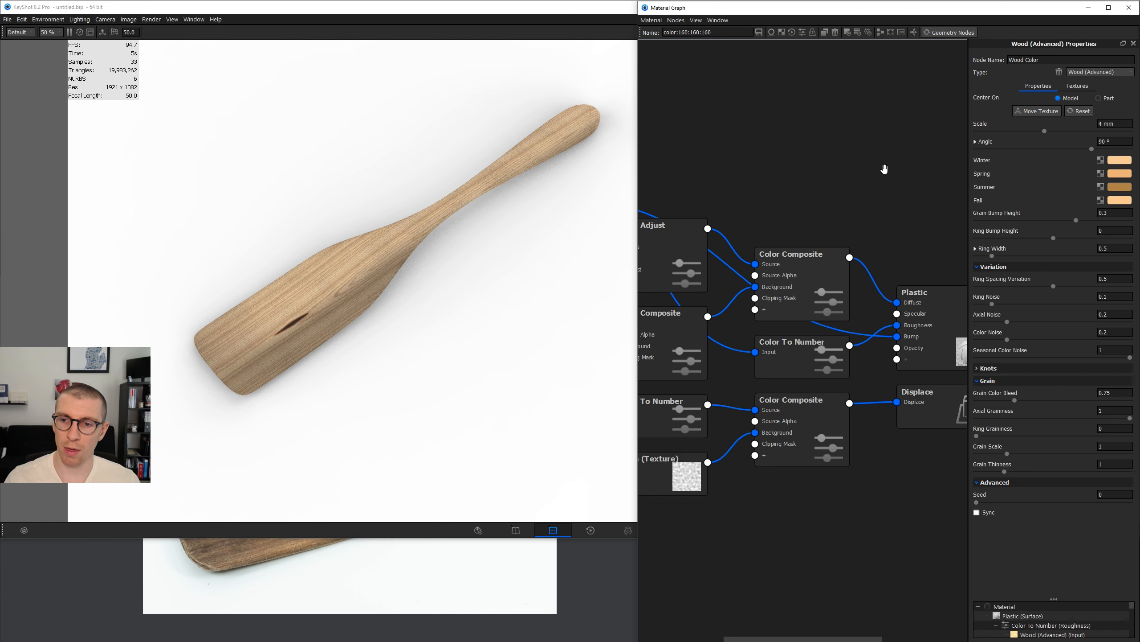
{"action": "scroll", "coordinate": [883, 169], "scroll_direction": "up", "scroll_amount": 3}
{"action": "scroll", "coordinate": [883, 169], "scroll_direction": "down", "scroll_amount": 6}
{"action": "scroll", "coordinate": [883, 169], "scroll_direction": "up", "scroll_amount": 3}
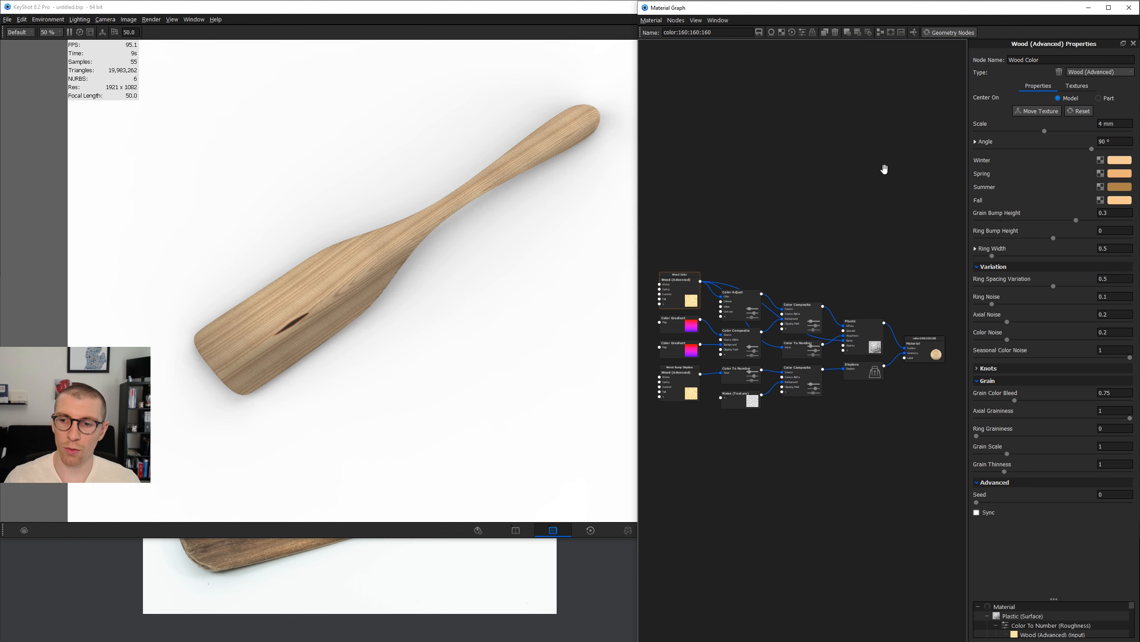
{"action": "scroll", "coordinate": [883, 169], "scroll_direction": "up", "scroll_amount": 3}
Add a Granite texture node above the other nodes, preview it on the spatula and set its Scale to 50 mm.
{"action": "right_click", "coordinate": [742, 131]}
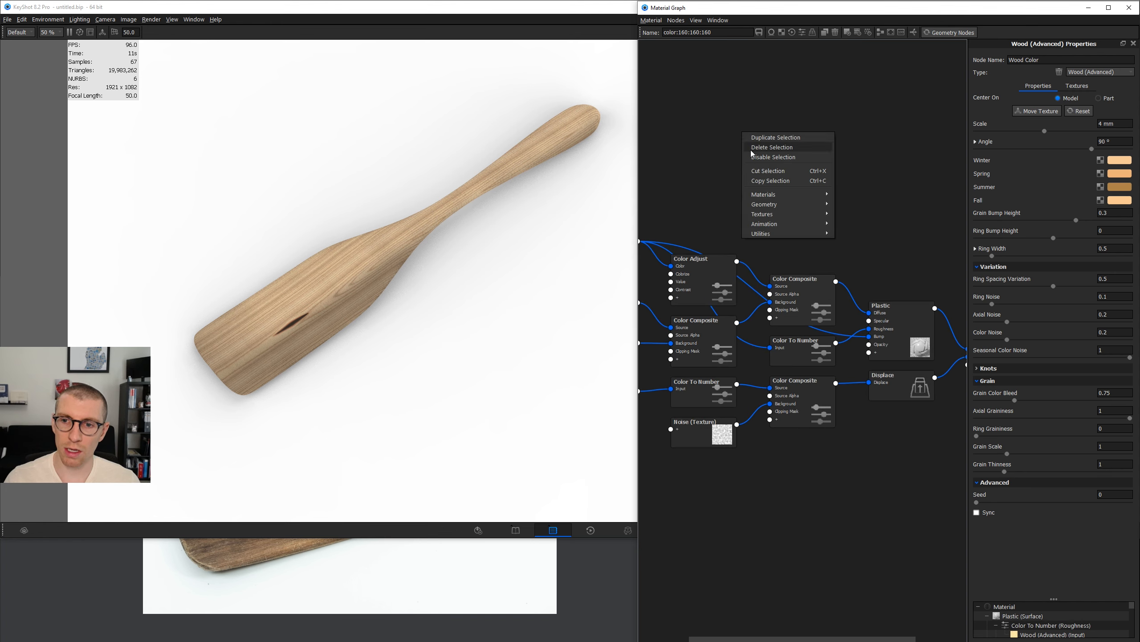
{"action": "mouse_move", "coordinate": [772, 215]}
{"action": "left_click", "coordinate": [858, 347]}
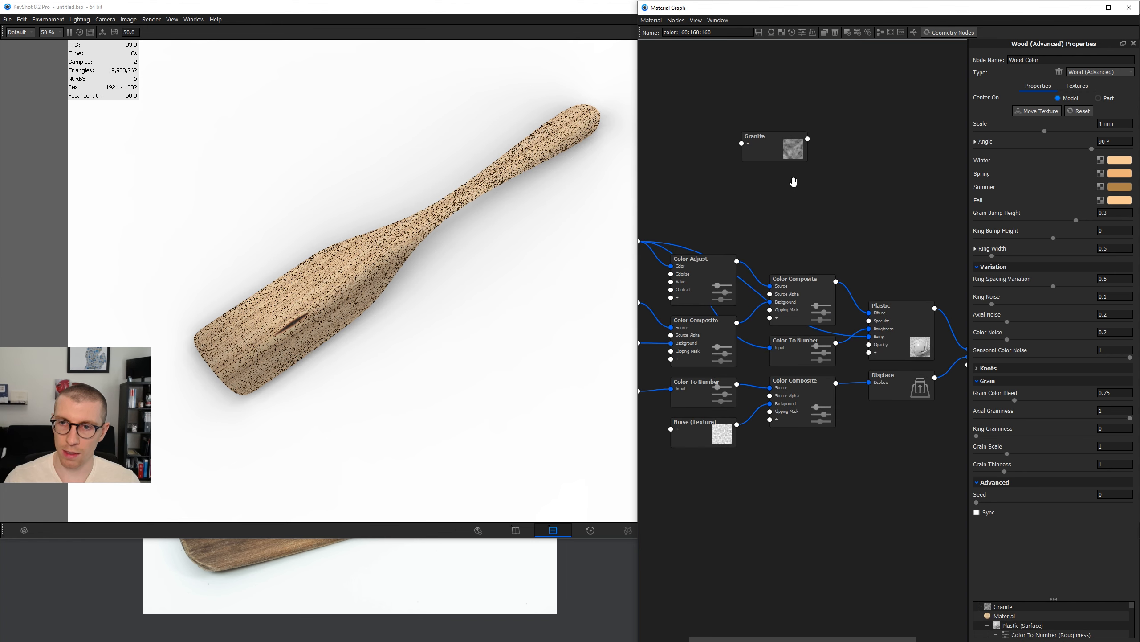
{"action": "left_click_drag", "start_coordinate": [778, 146], "coordinate": [768, 155]}
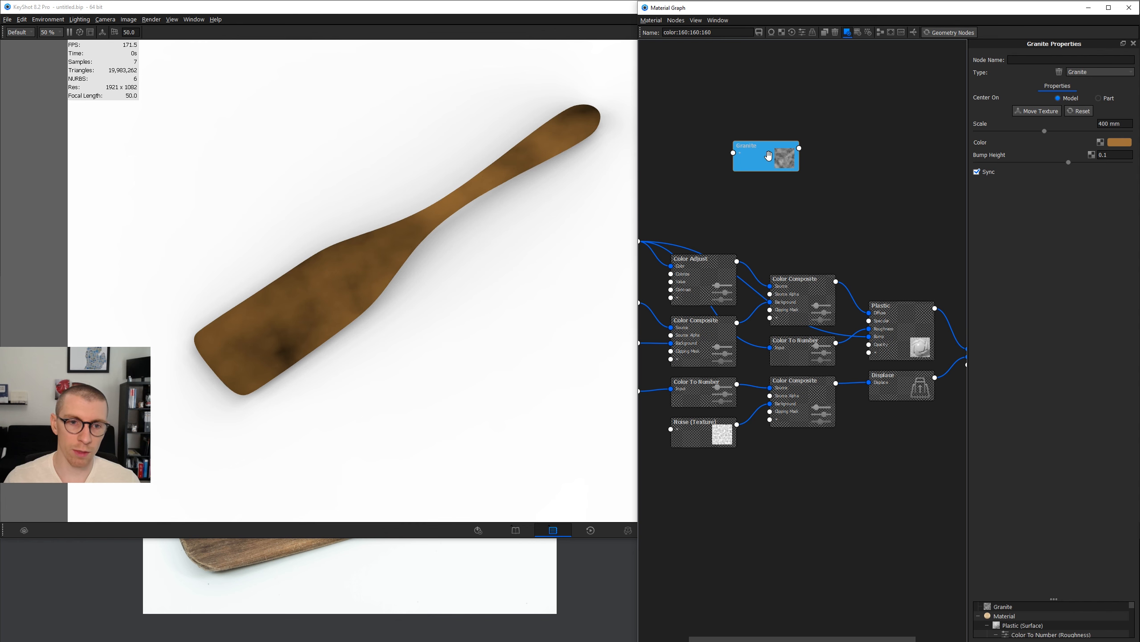
{"action": "left_click_drag", "start_coordinate": [1124, 124], "coordinate": [1080, 116]}
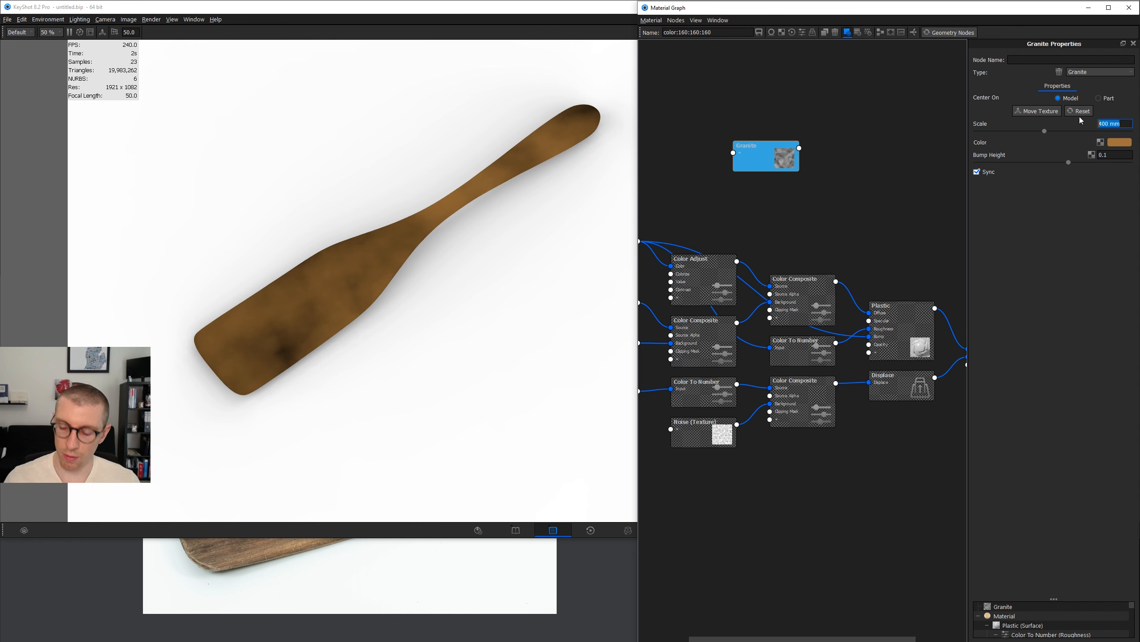
{"action": "type", "text": "50"}
{"action": "key", "text": "Return"}
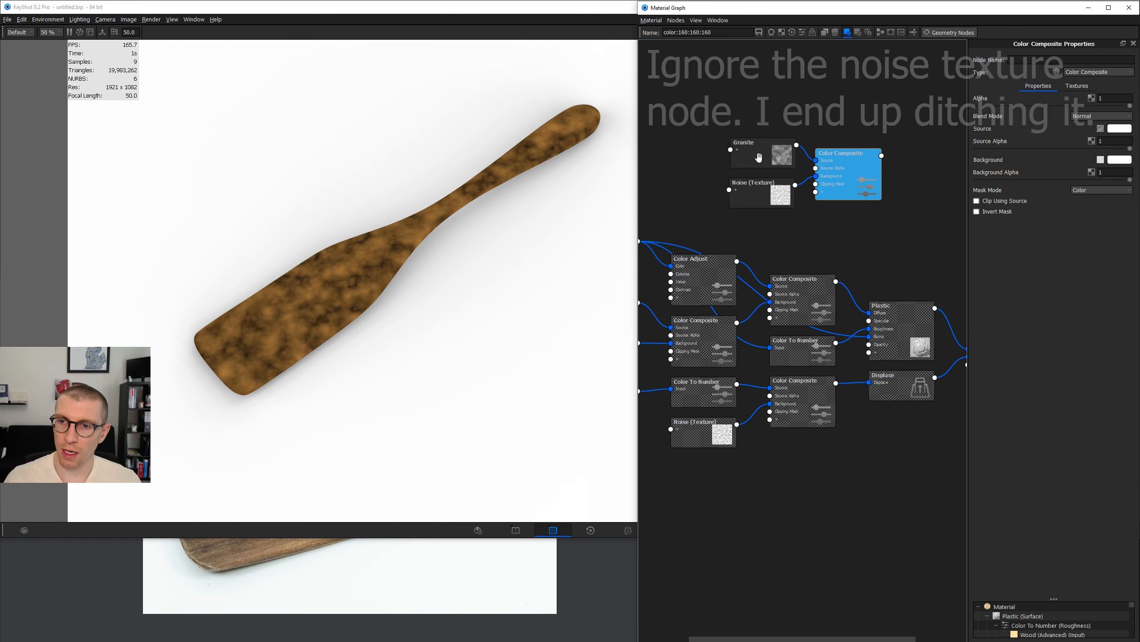
Make the Granite color white and insert a Color To Number utility on its link to the Color Composite.
{"action": "left_click", "coordinate": [760, 154]}
{"action": "left_click", "coordinate": [1125, 142]}
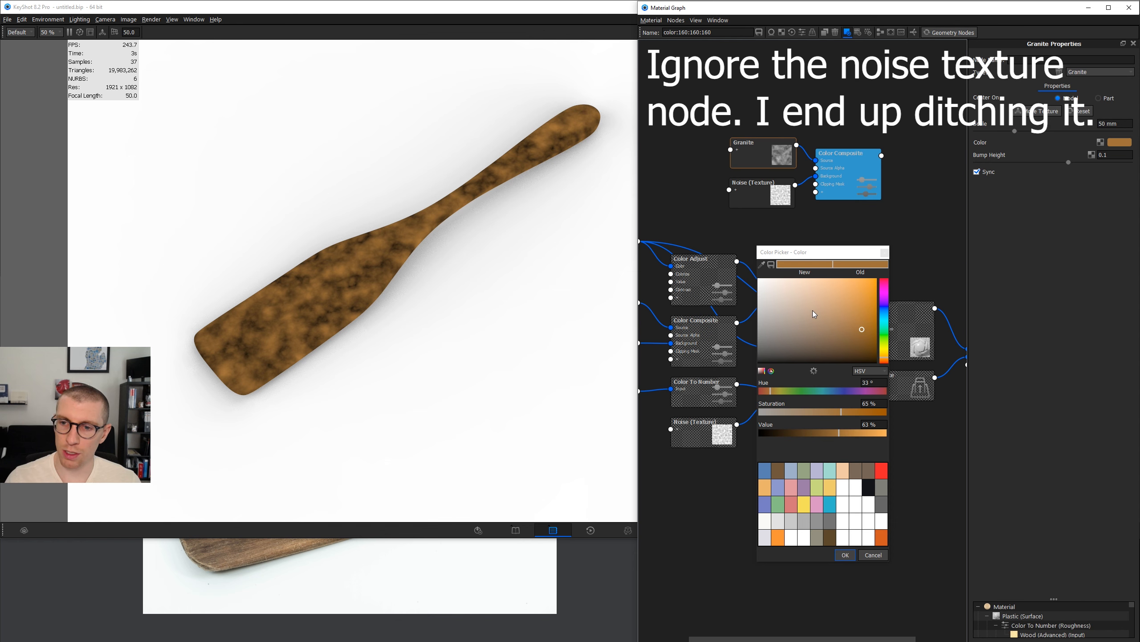
{"action": "left_click_drag", "start_coordinate": [813, 311], "coordinate": [681, 239]}
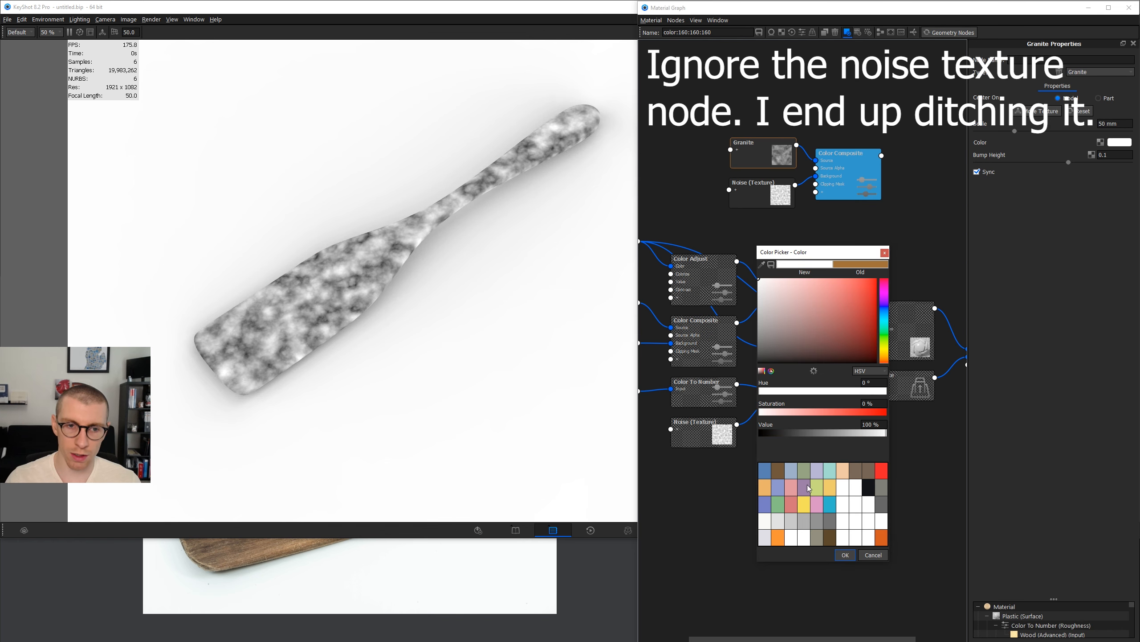
{"action": "left_click", "coordinate": [845, 553]}
{"action": "right_click", "coordinate": [762, 155]}
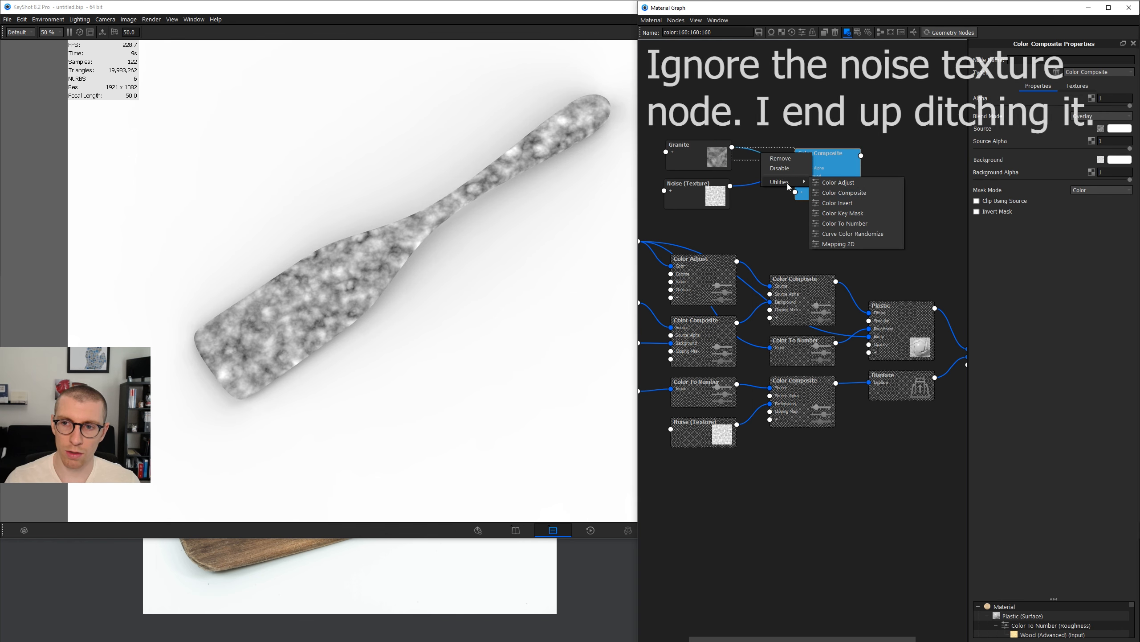
{"action": "left_click", "coordinate": [862, 225]}
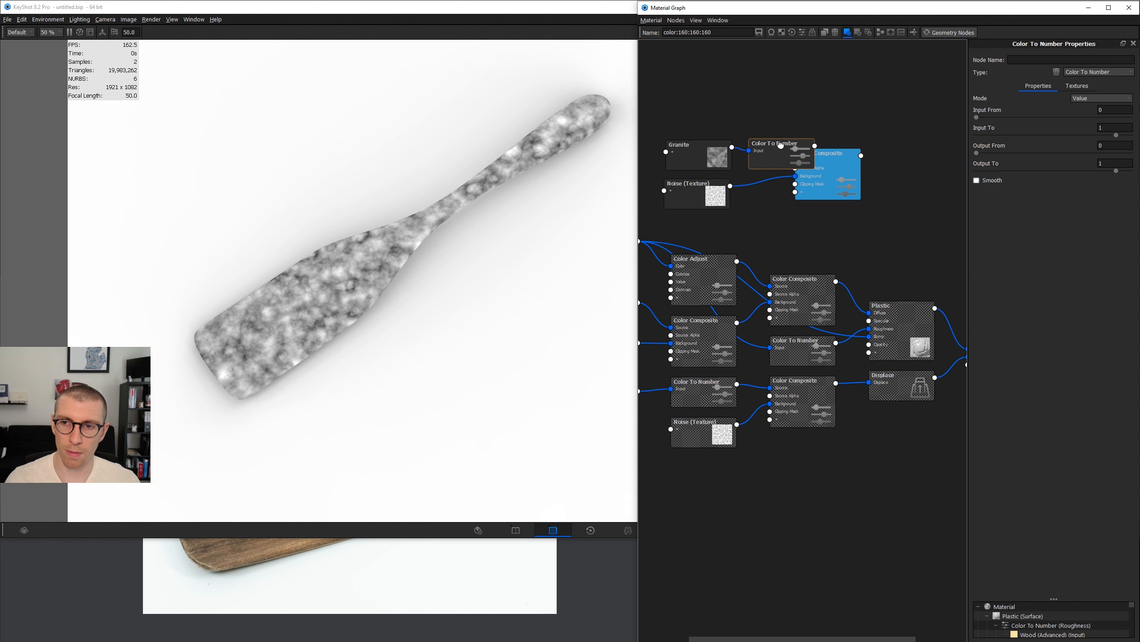
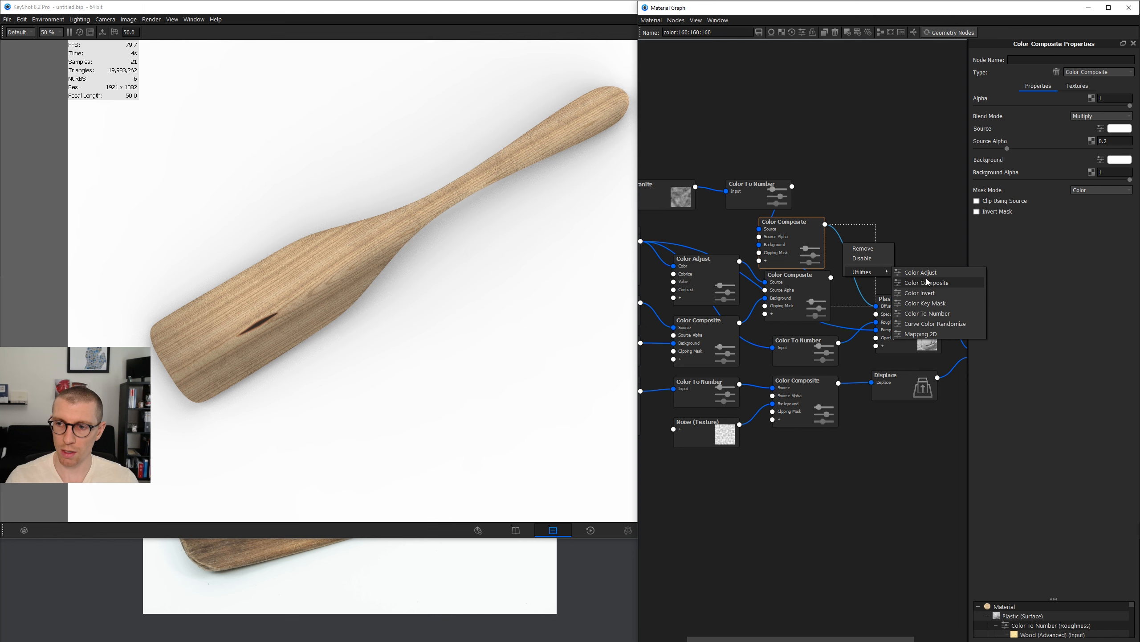
Insert a Color Adjust node between the Color Composite and the Plastic's Diffuse input, with Contrast 1.1 and Value 0.95.
{"action": "left_click", "coordinate": [926, 273]}
{"action": "left_click", "coordinate": [1115, 178]}
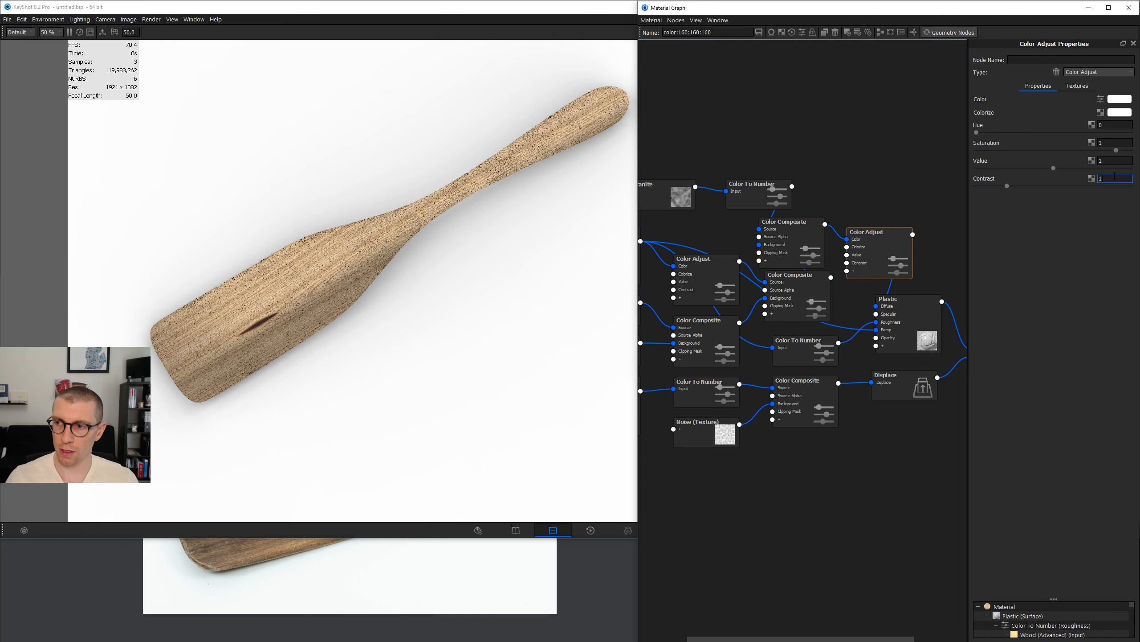
{"action": "type", "text": "1.1"}
{"action": "key", "text": "Return"}
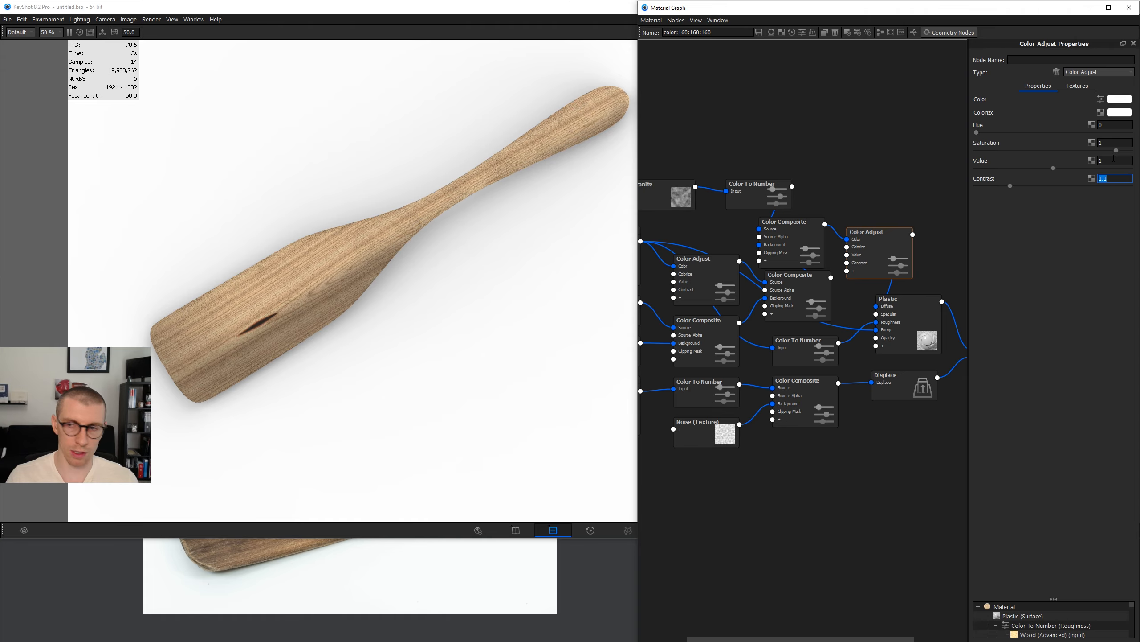
{"action": "left_click", "coordinate": [1114, 161]}
{"action": "type", "text": ".95"}
{"action": "key", "text": "Return"}
{"action": "left_click_drag", "start_coordinate": [377, 333], "coordinate": [444, 306]}
{"action": "scroll", "coordinate": [863, 191], "scroll_direction": "down", "scroll_amount": 6}
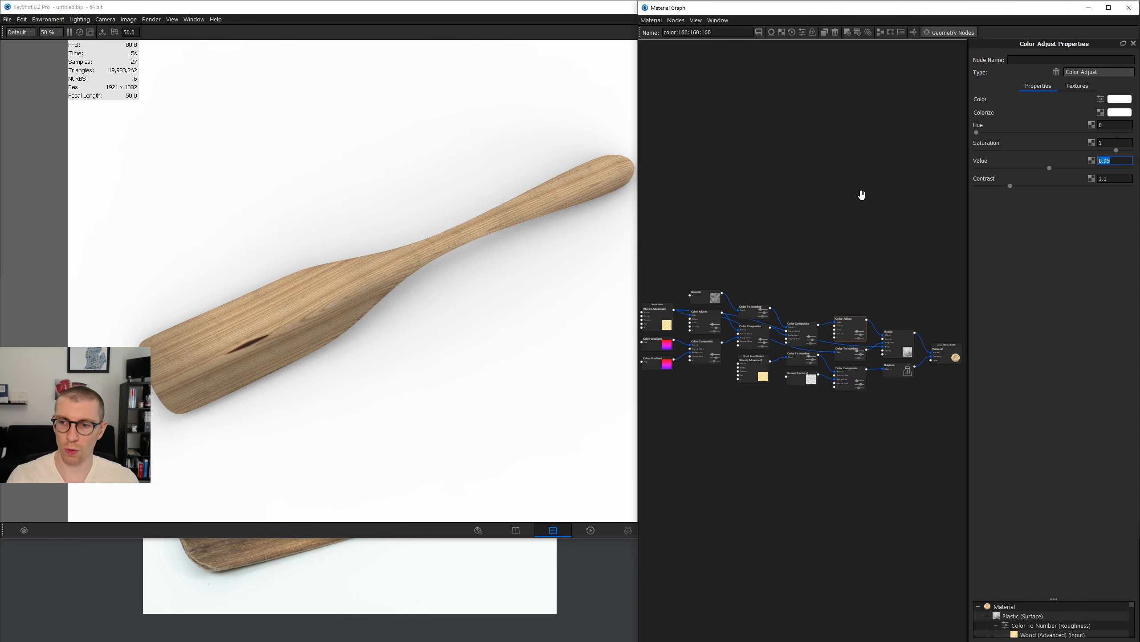
Rename the material as "Wood Rough Cherry Procedual Displaced".
{"action": "triple_click", "coordinate": [667, 32]}
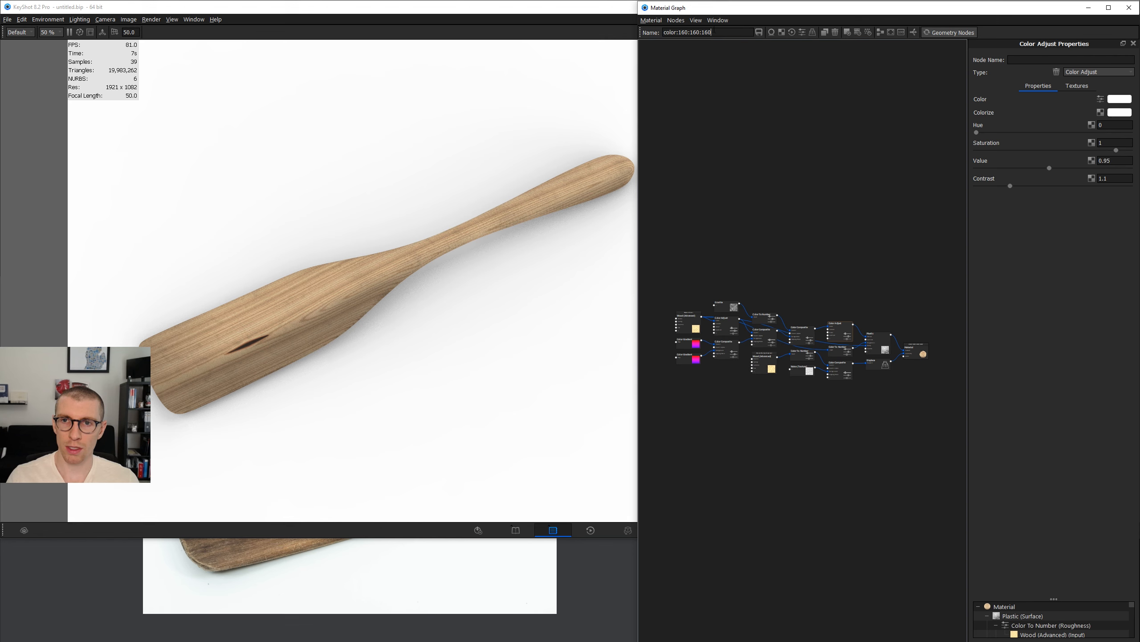
{"action": "type", "text": "Wood Roug"}
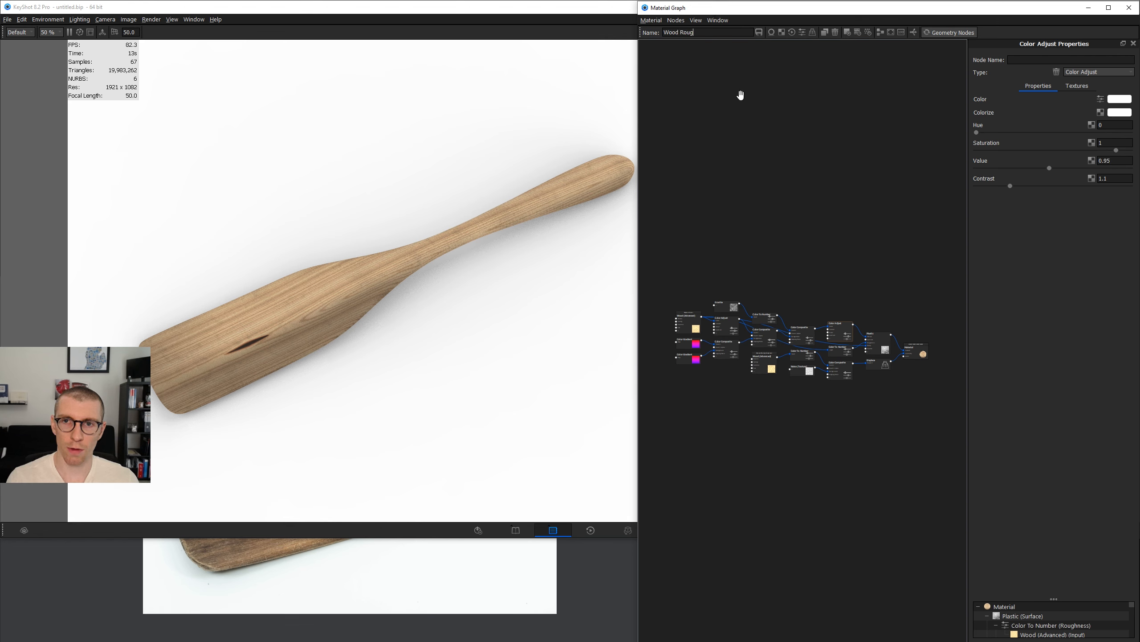
{"action": "type", "text": "h Cherry Pr"}
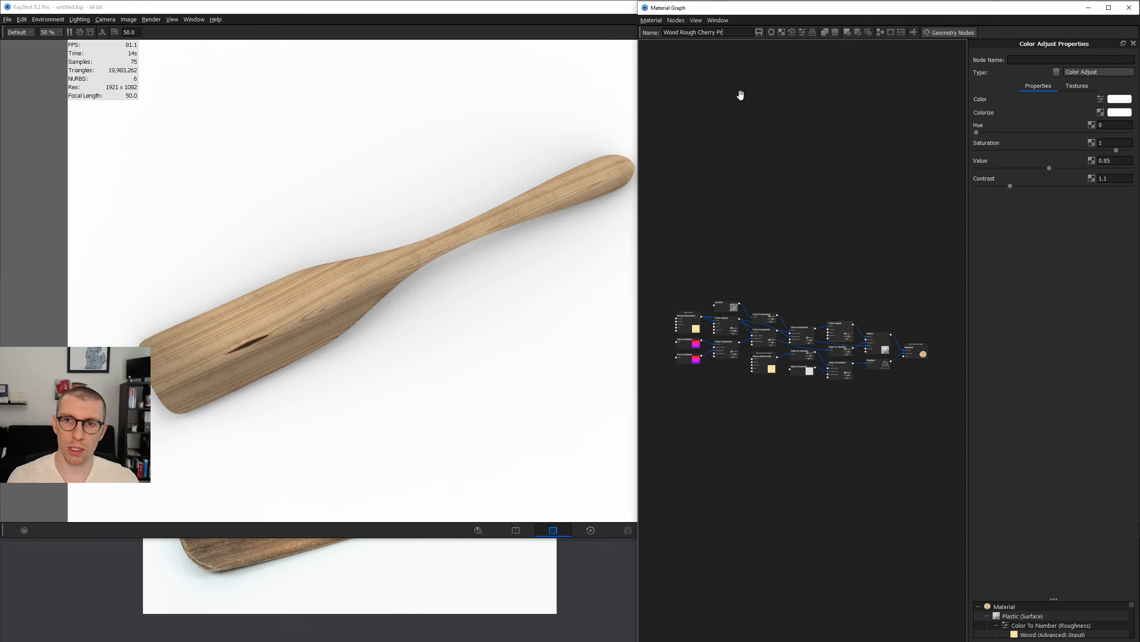
{"action": "type", "text": "ocedual Displaced"}
{"action": "left_click", "coordinate": [403, 382]}
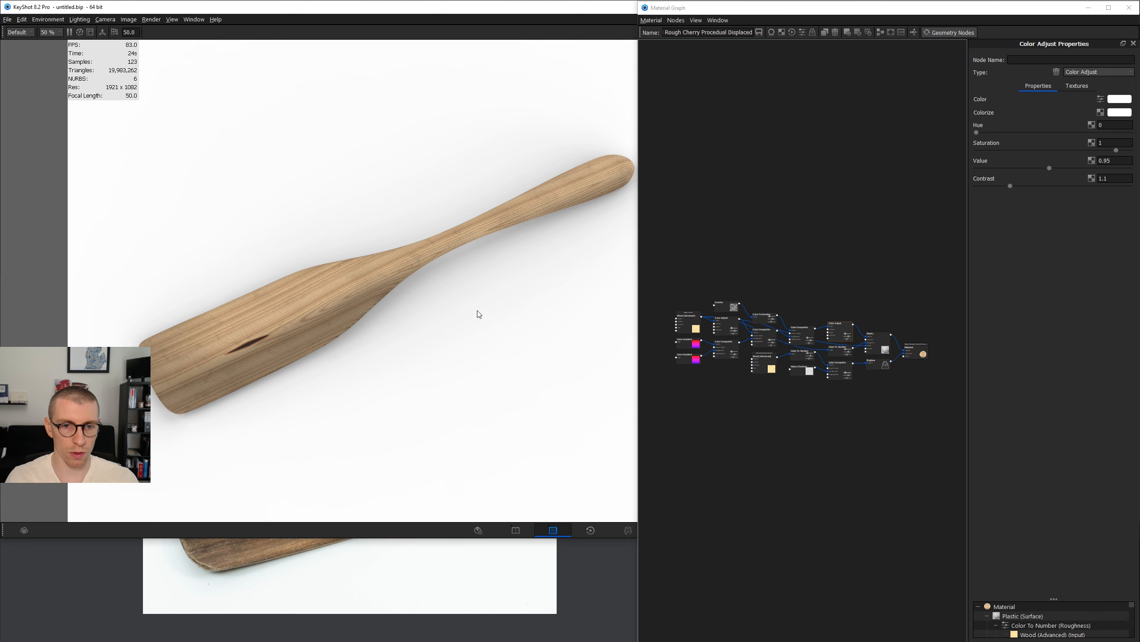
Bring up the spatula reference photo in ImageGlass to compare it with the render, and return to KeyShot.
{"action": "left_click", "coordinate": [350, 589]}
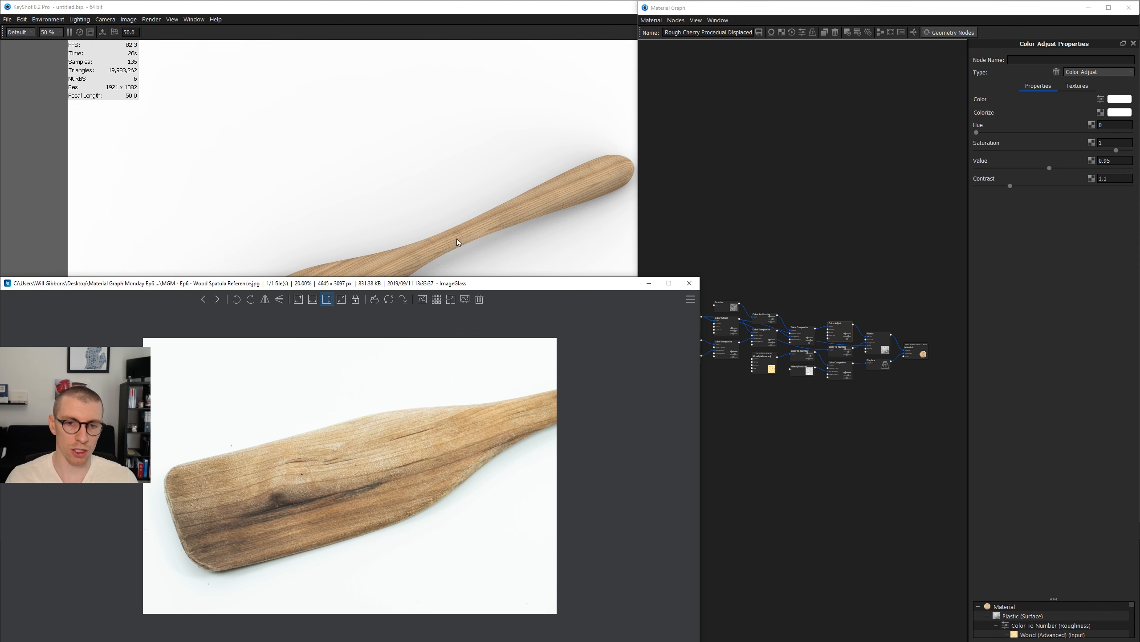
{"action": "left_click", "coordinate": [501, 254]}
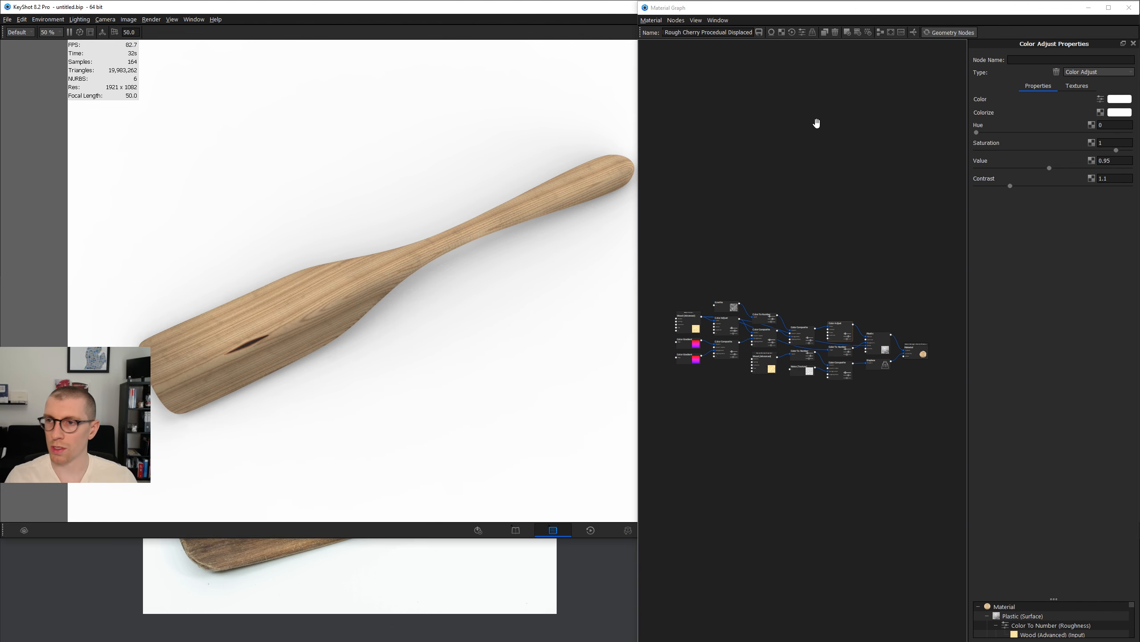
Close the material graph and move the plane away from the spatula so it hangs above and behind it.
{"action": "left_click", "coordinate": [1126, 10]}
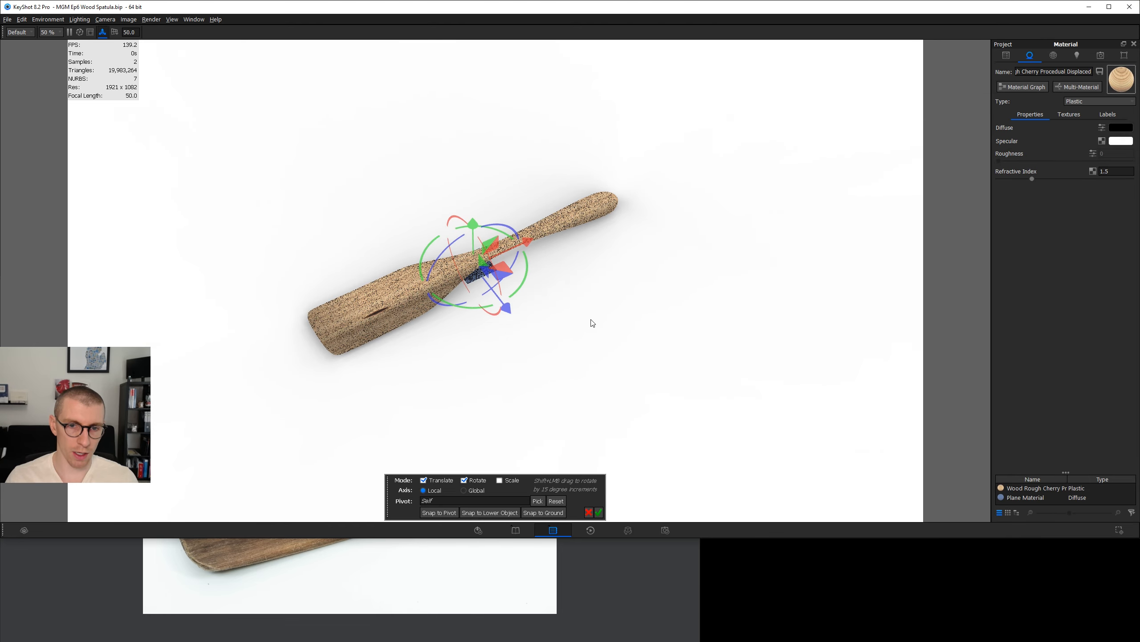
{"action": "left_click_drag", "start_coordinate": [590, 321], "coordinate": [187, 105]}
{"action": "middle_click_drag", "start_coordinate": [489, 110], "coordinate": [570, 161]}
{"action": "left_click_drag", "start_coordinate": [570, 160], "coordinate": [422, 119]}
{"action": "left_click_drag", "start_coordinate": [350, 116], "coordinate": [376, 66]}
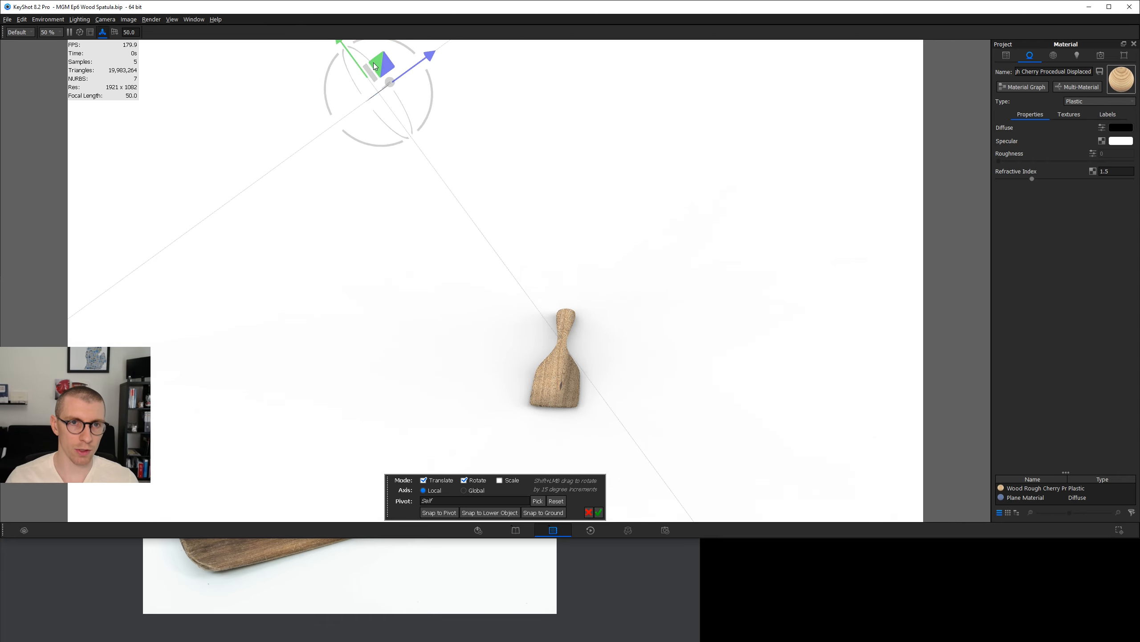
{"action": "left_click", "coordinate": [598, 512]}
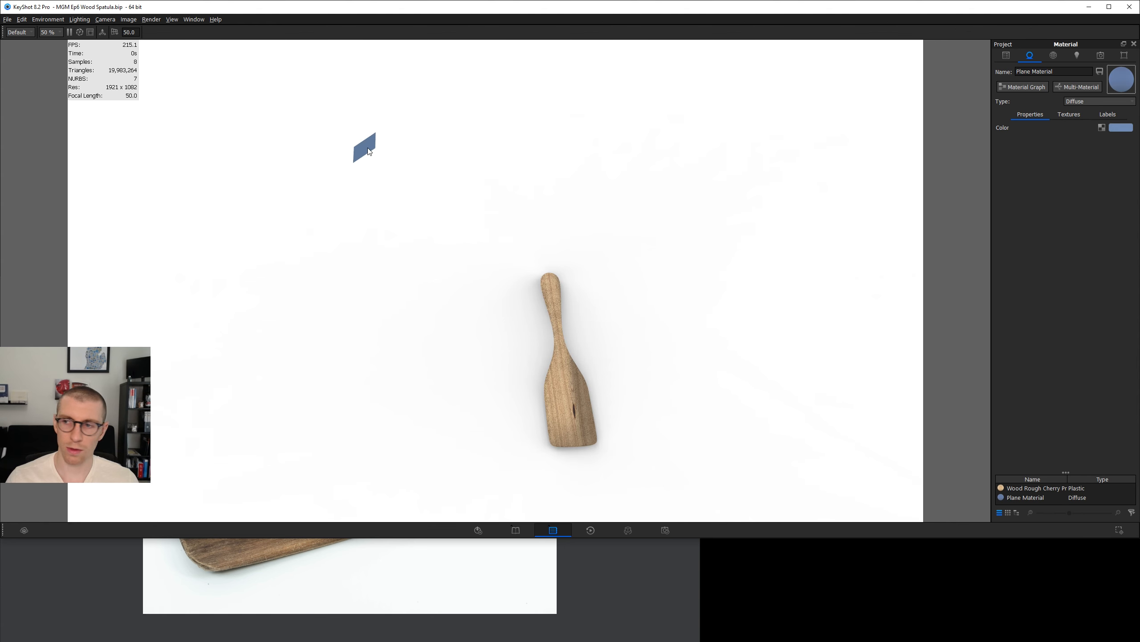
Set the plane's color by Kelvin temperature to about 6146 and change its material type to Area Light.
{"action": "left_click", "coordinate": [1122, 127]}
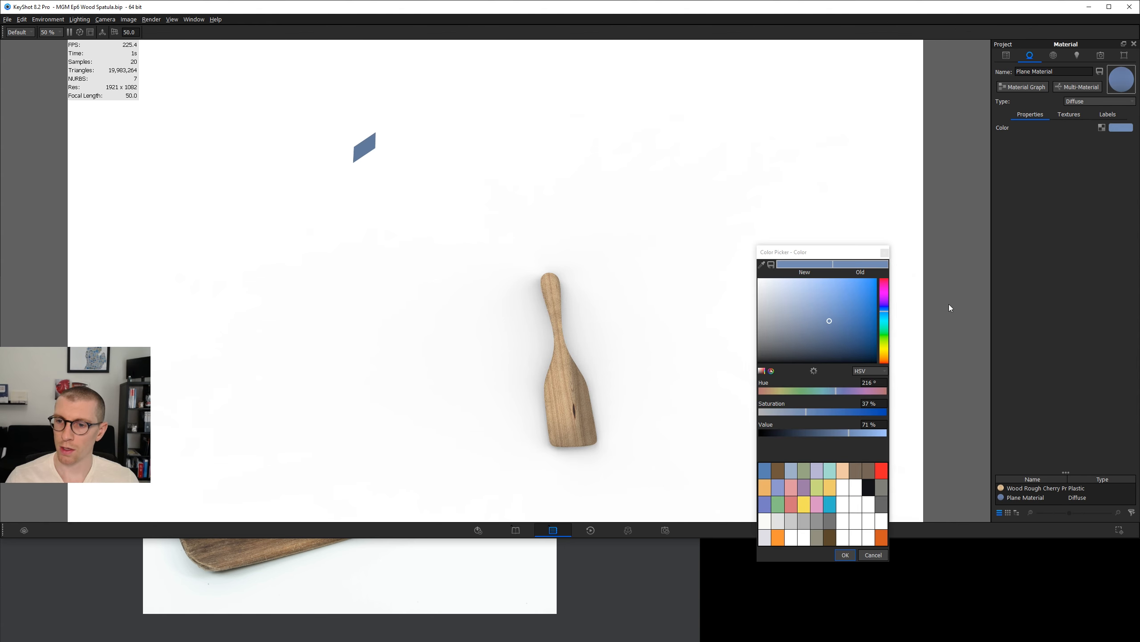
{"action": "left_click", "coordinate": [884, 371]}
{"action": "left_click", "coordinate": [868, 408]}
{"action": "left_click", "coordinate": [826, 391]}
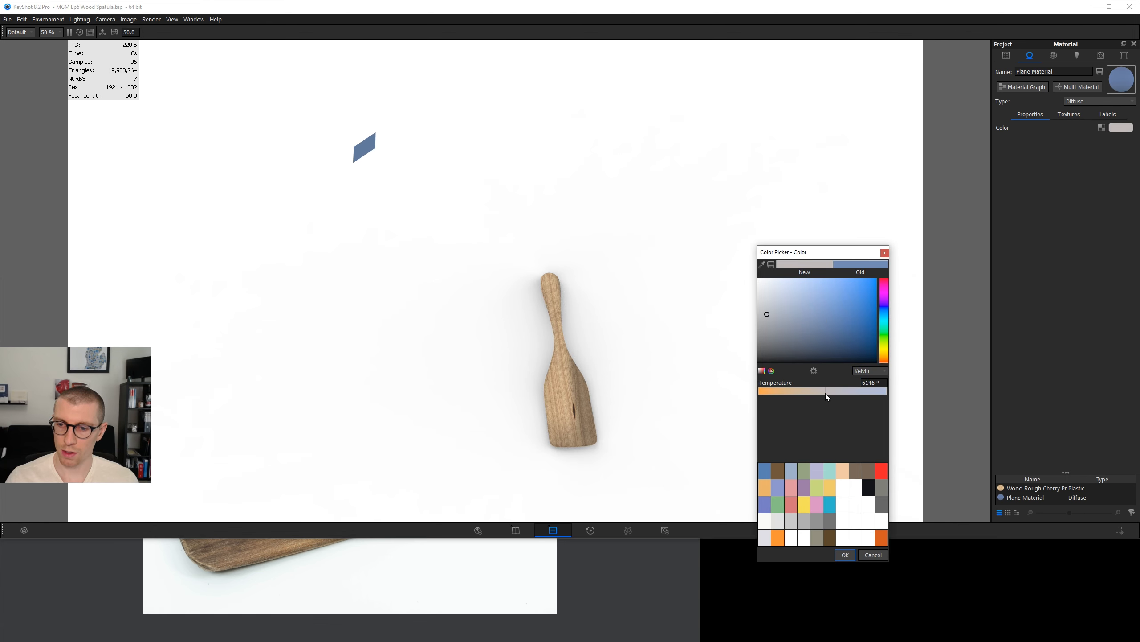
{"action": "left_click", "coordinate": [844, 555]}
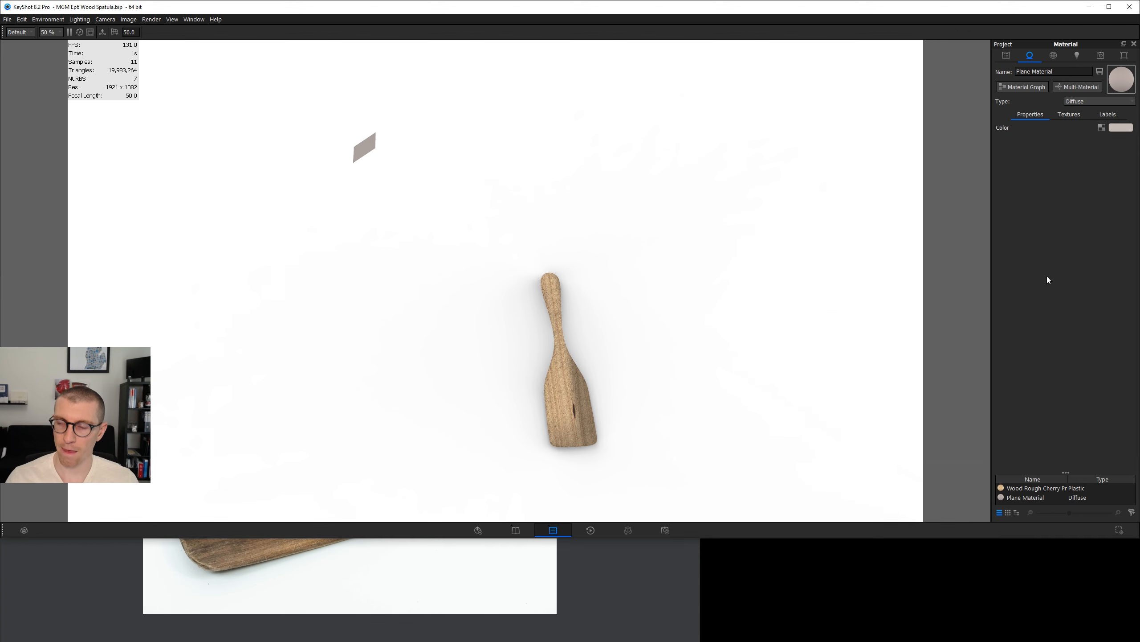
{"action": "left_click", "coordinate": [1078, 103]}
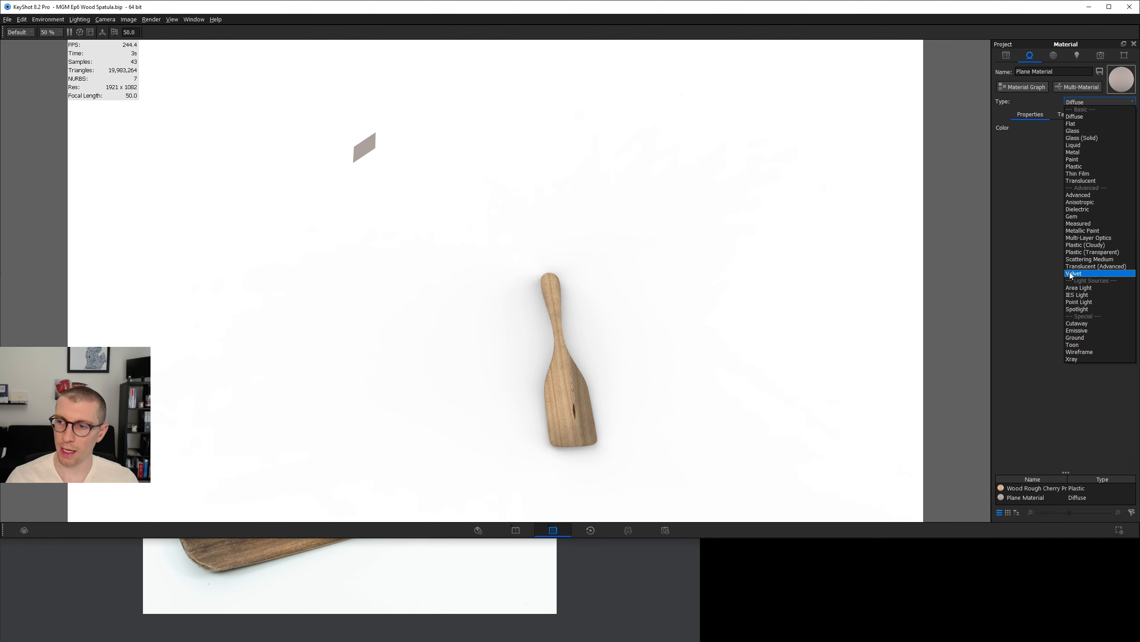
{"action": "left_click", "coordinate": [1079, 287]}
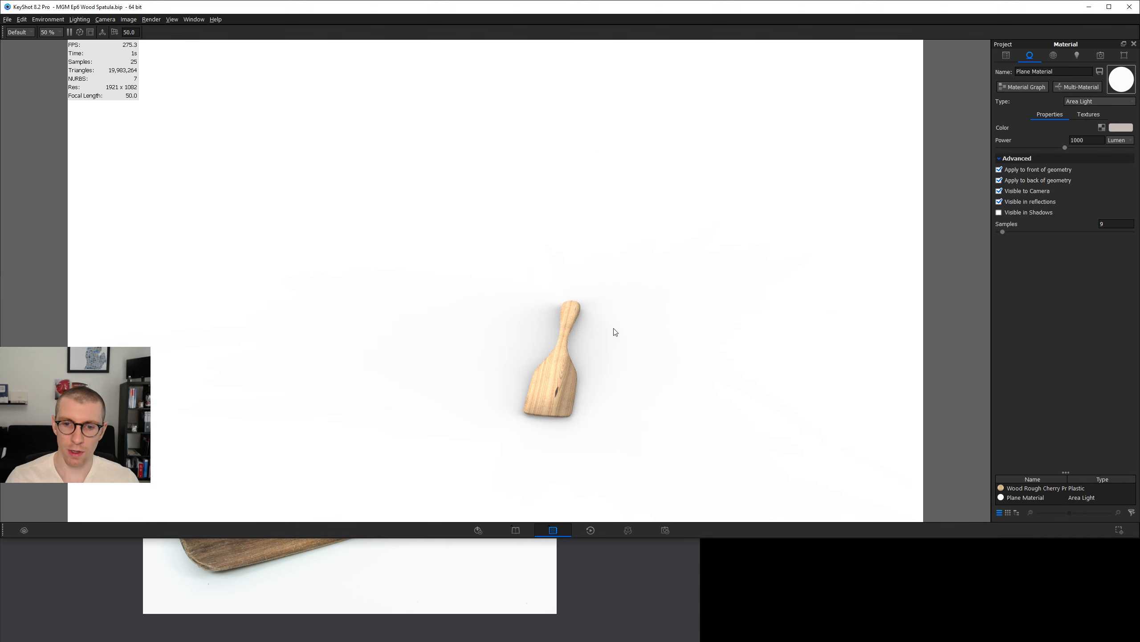
Set the environment brightness to 0 with the Lighting Environment background, and add a ground plane under the spatula.
{"action": "left_click", "coordinate": [1052, 55]}
{"action": "left_click_drag", "start_coordinate": [1067, 269], "coordinate": [828, 288]}
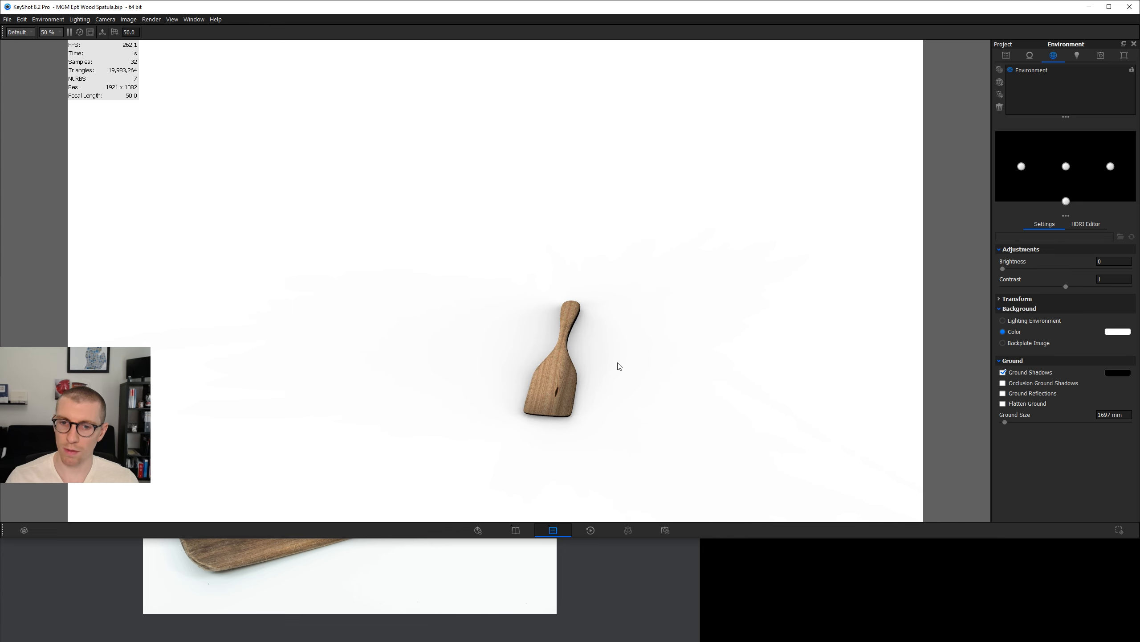
{"action": "key", "text": "e"}
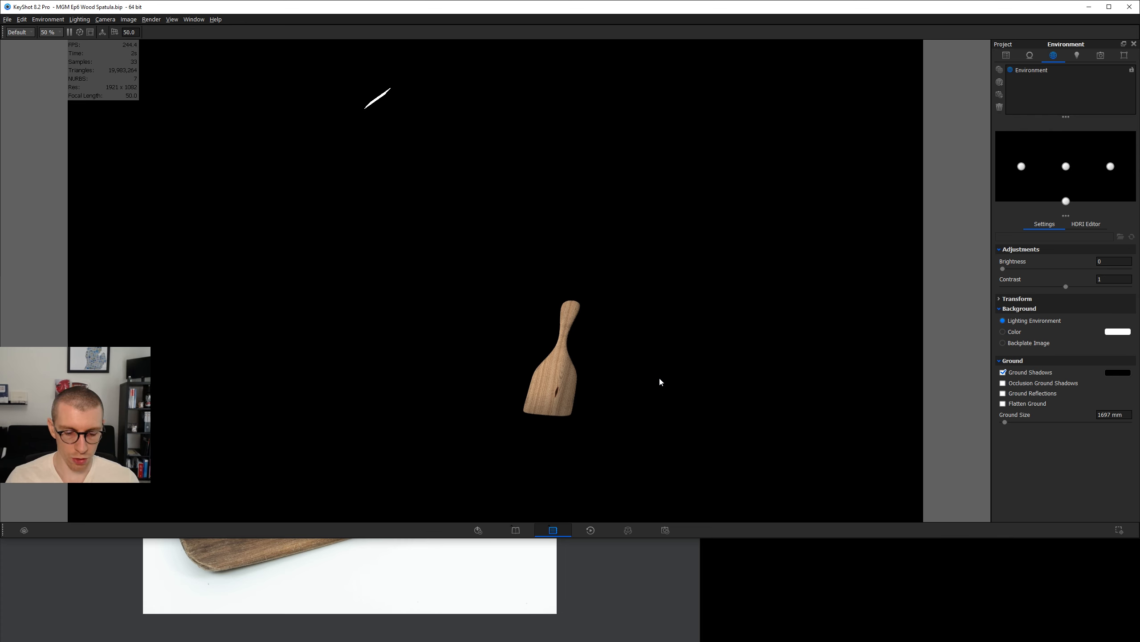
{"action": "key", "text": "ctrl+g"}
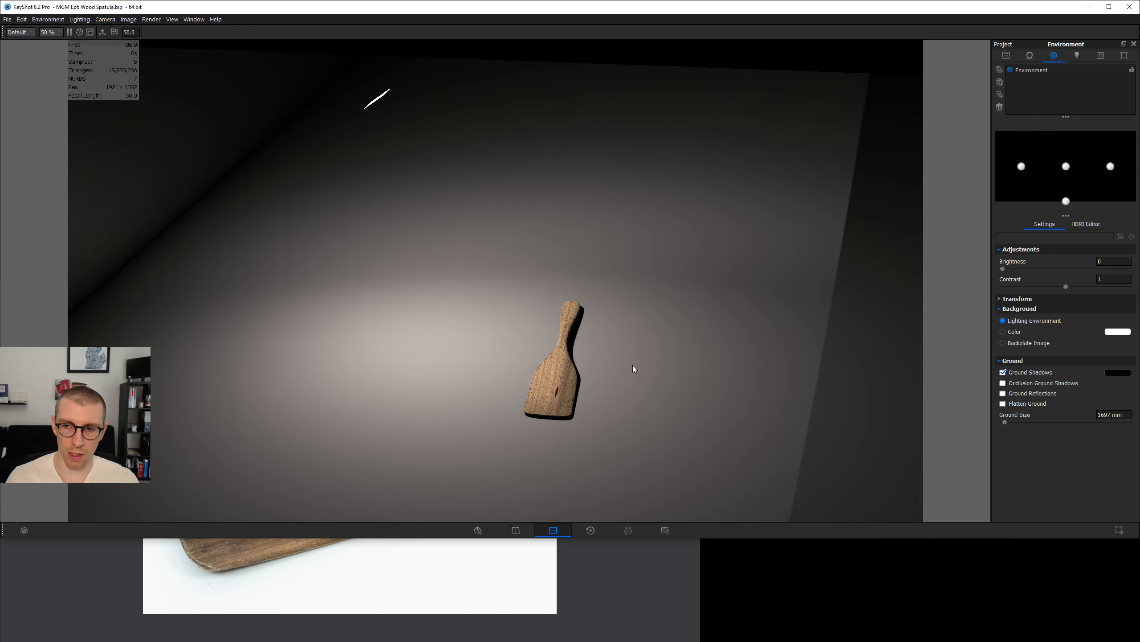
{"action": "mouse_move", "coordinate": [640, 382]}
{"action": "left_mouse_down"}
{"action": "mouse_move", "coordinate": [696, 372]}
{"action": "mouse_move", "coordinate": [688, 390]}
{"action": "mouse_move", "coordinate": [657, 380]}
{"action": "left_mouse_up"}
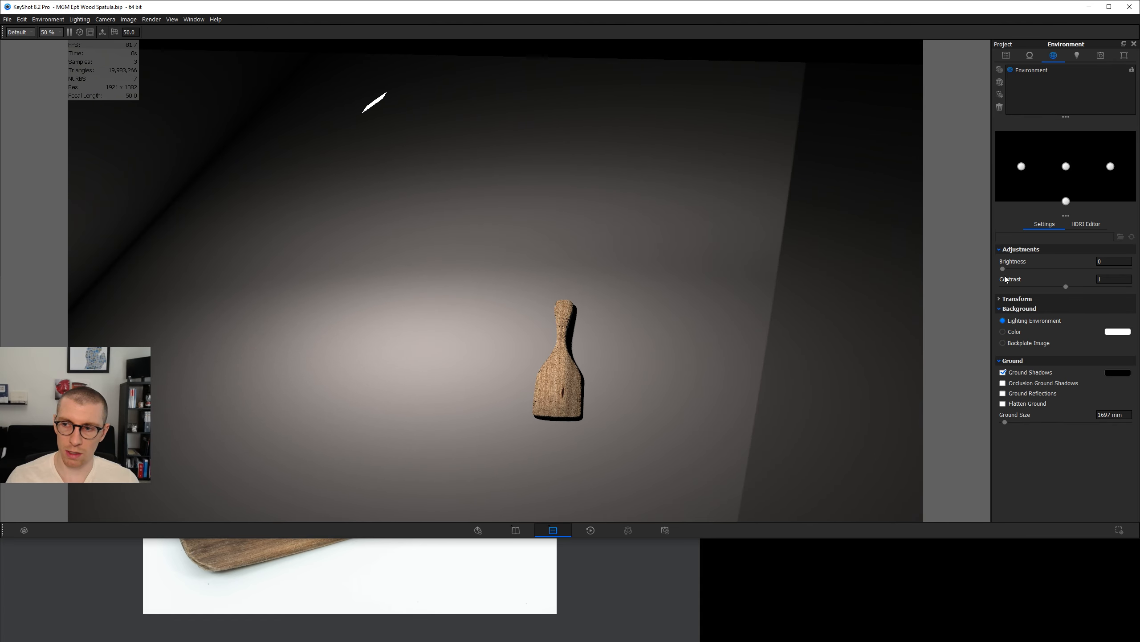
Change the scene background to a solid dark gray color.
{"action": "left_click", "coordinate": [1112, 332]}
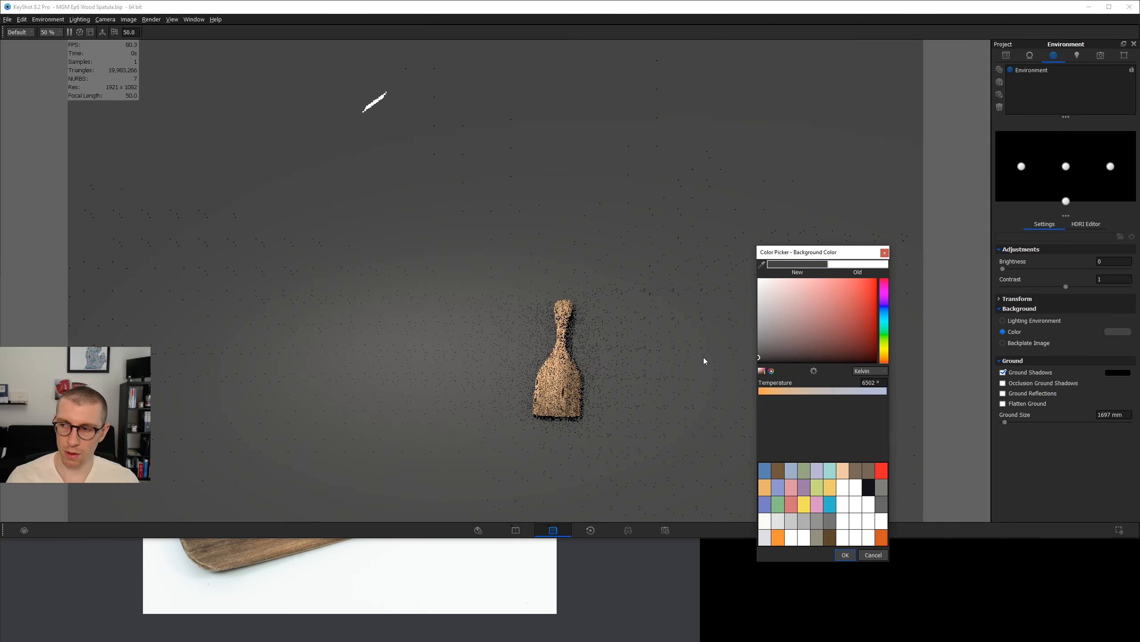
{"action": "left_click_drag", "start_coordinate": [704, 357], "coordinate": [703, 360]}
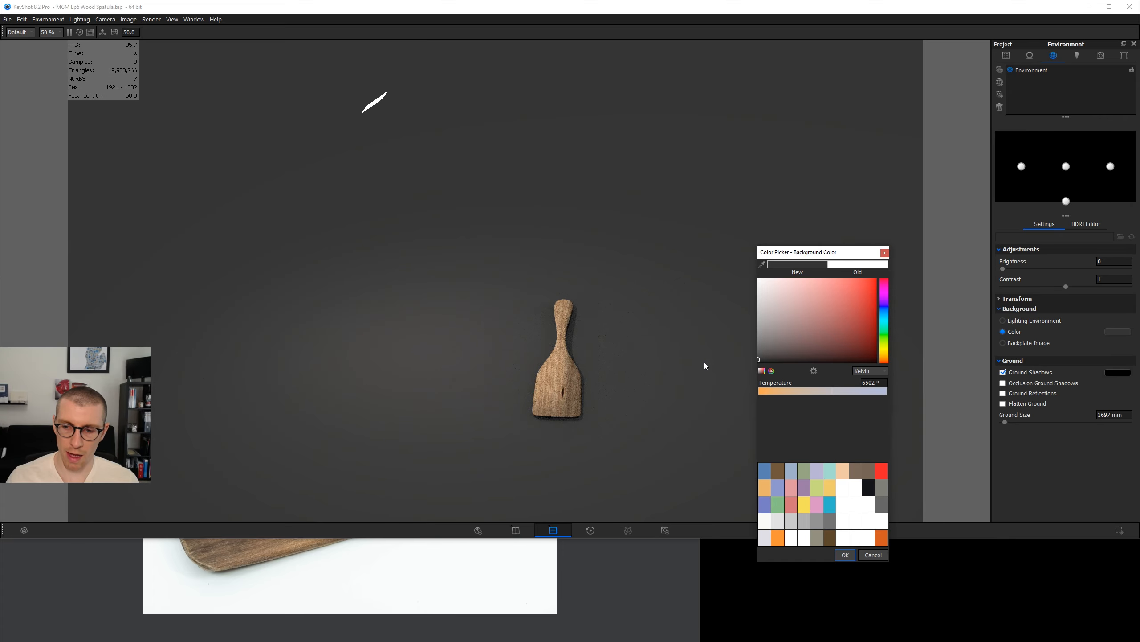
{"action": "left_click", "coordinate": [846, 555]}
Examine the wood grain, knots and surface relief on the spatula's blade, edge and neck under the area light.
{"action": "scroll", "coordinate": [597, 427], "scroll_direction": "up", "scroll_amount": 5}
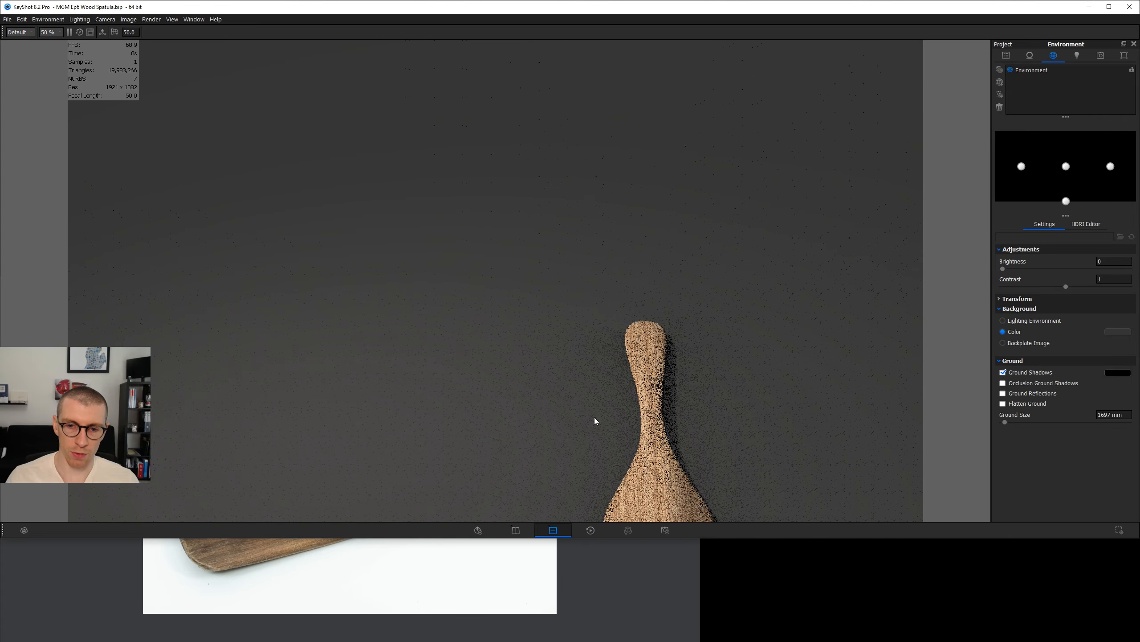
{"action": "middle_click_drag", "start_coordinate": [619, 332], "coordinate": [504, 376]}
{"action": "scroll", "coordinate": [530, 156], "scroll_direction": "up", "scroll_amount": 5}
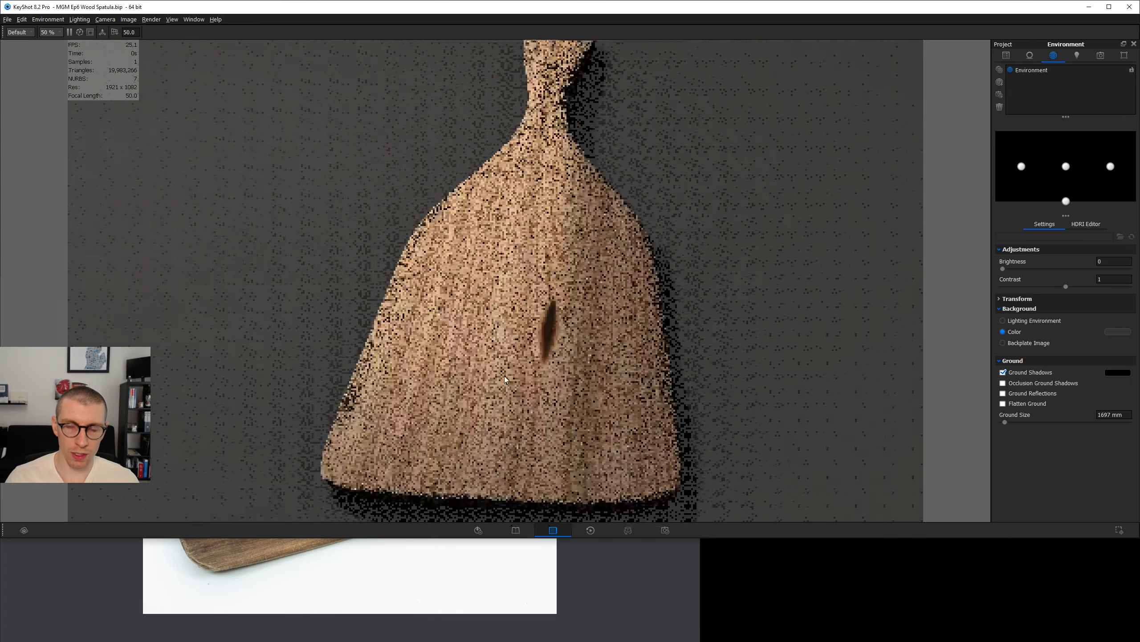
{"action": "left_click_drag", "start_coordinate": [588, 277], "coordinate": [561, 220]}
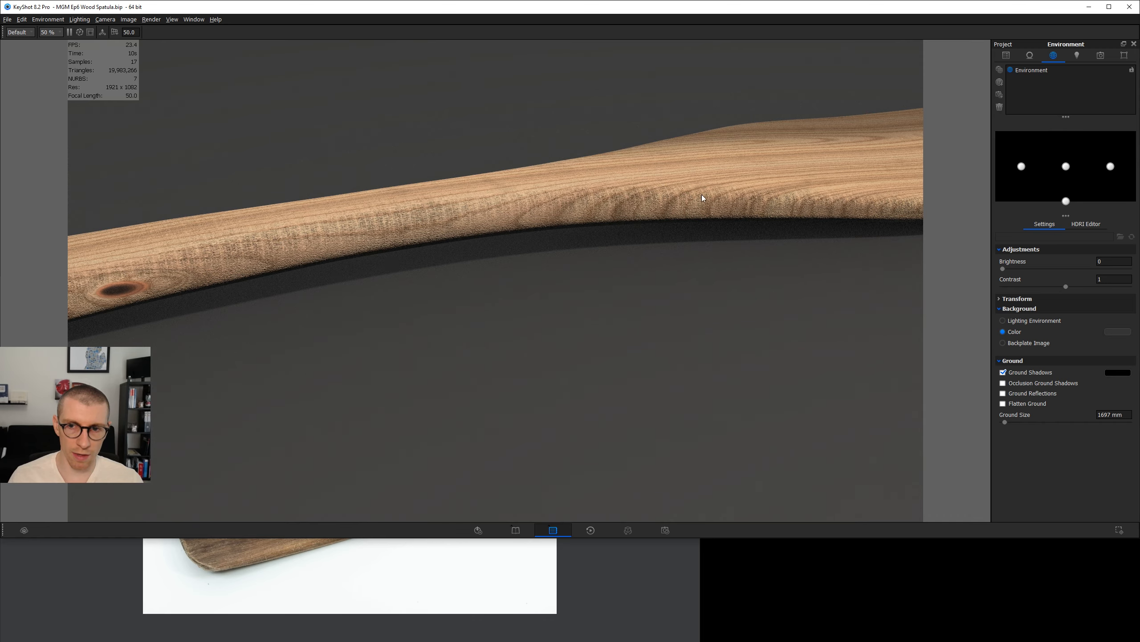
{"action": "left_click_drag", "start_coordinate": [763, 202], "coordinate": [328, 298]}
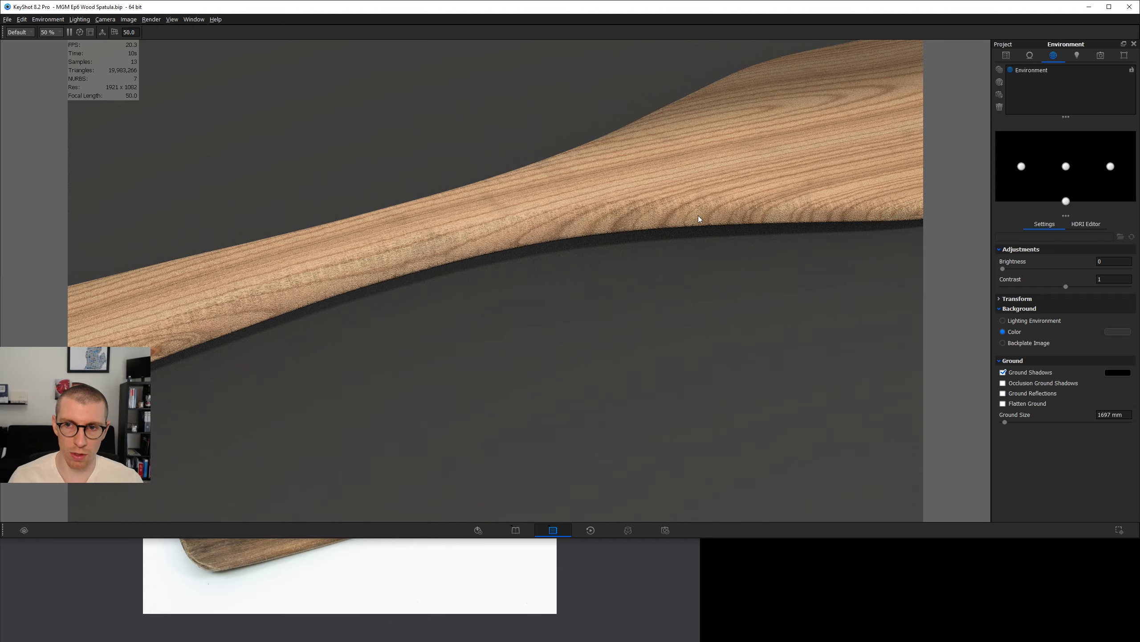
{"action": "left_click_drag", "start_coordinate": [699, 214], "coordinate": [760, 271]}
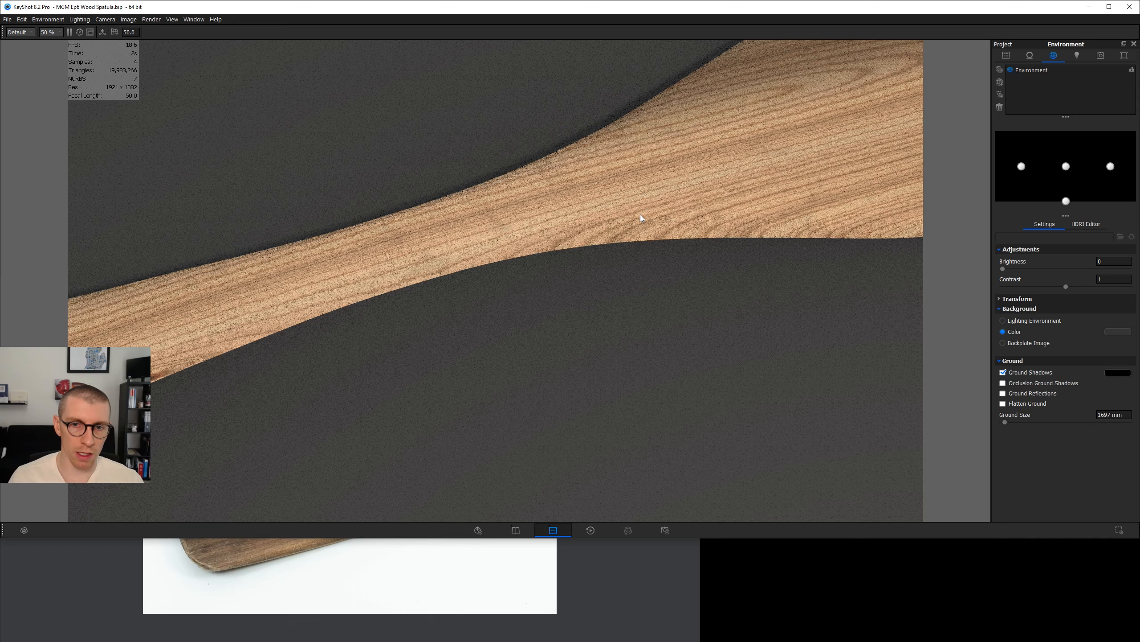
{"action": "scroll", "coordinate": [639, 214], "scroll_direction": "down", "scroll_amount": 4}
{"action": "left_click_drag", "start_coordinate": [800, 224], "coordinate": [346, 191]}
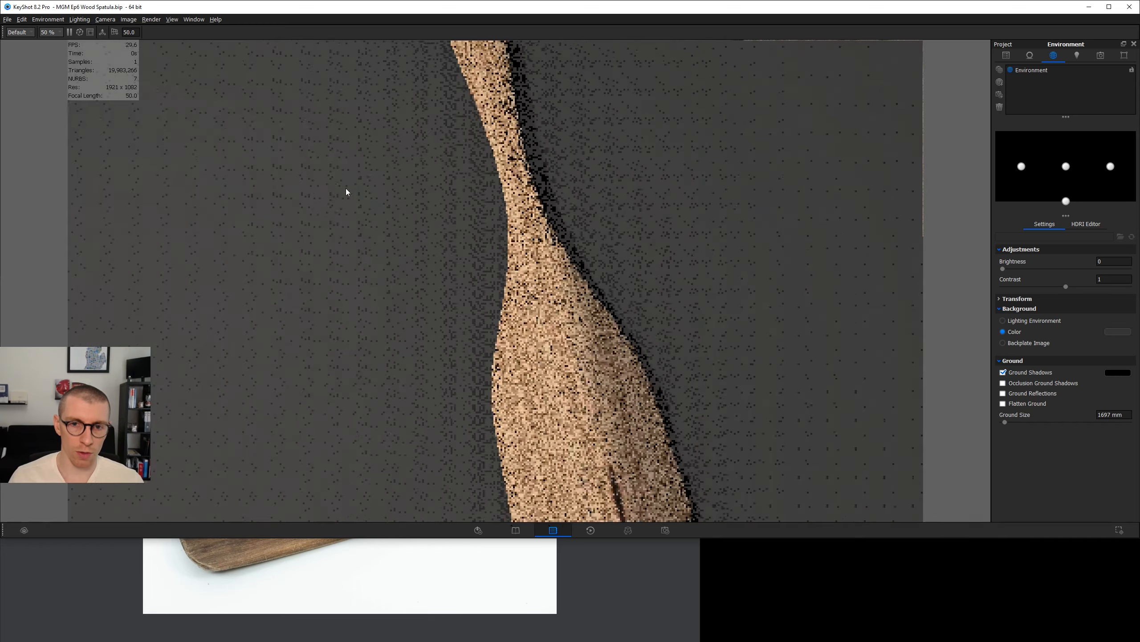
{"action": "scroll", "coordinate": [438, 238], "scroll_direction": "down", "scroll_amount": 5}
{"action": "left_click_drag", "start_coordinate": [446, 234], "coordinate": [443, 196]}
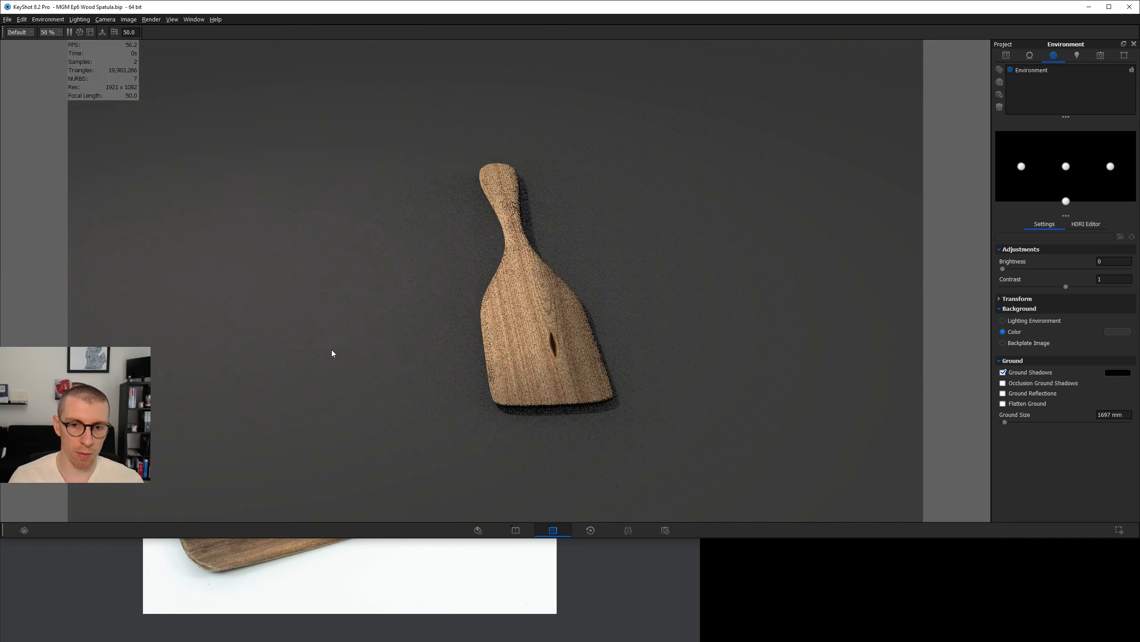
Rotate the area light around the spatula, using the spatula as its pivot, so it lights from a low side angle.
{"action": "scroll", "coordinate": [331, 350], "scroll_direction": "down", "scroll_amount": 8}
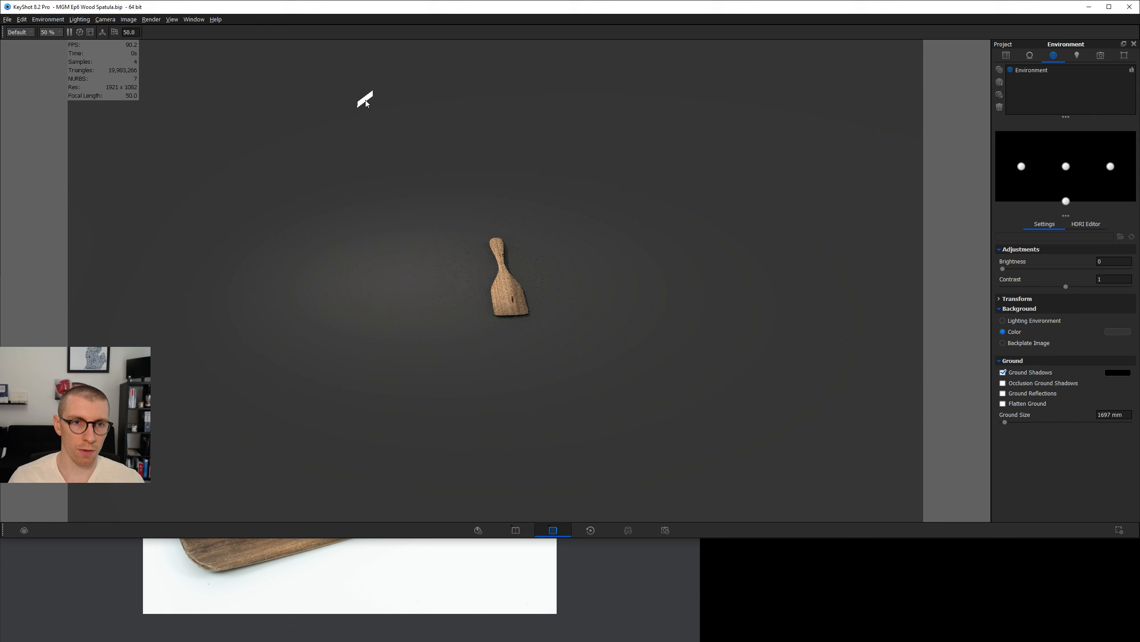
{"action": "right_click", "coordinate": [366, 101]}
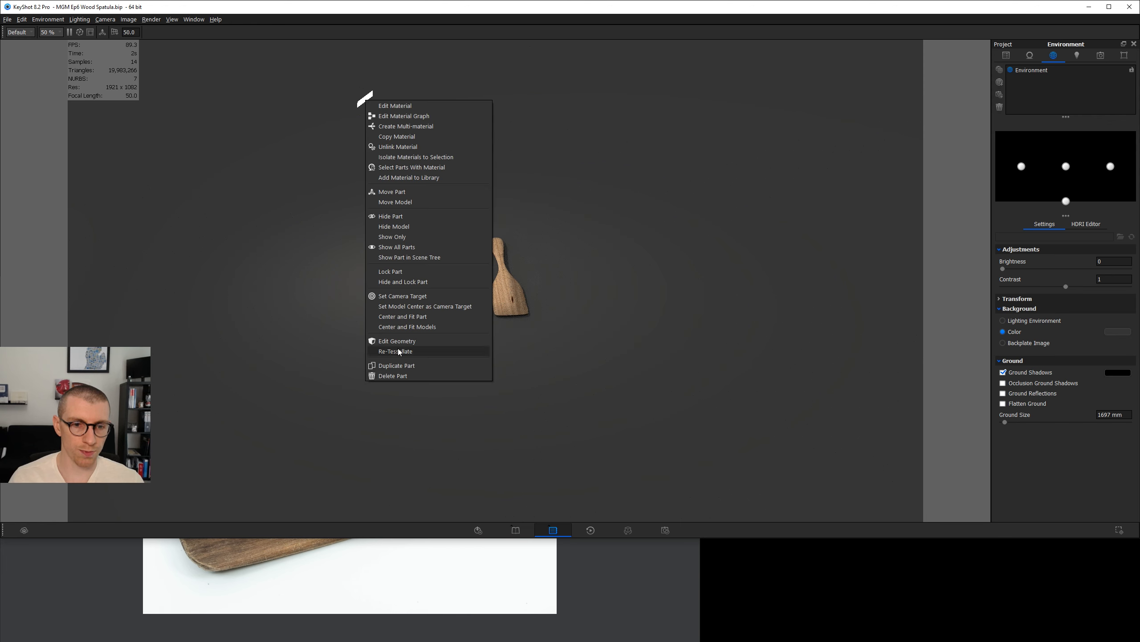
{"action": "left_click", "coordinate": [363, 101]}
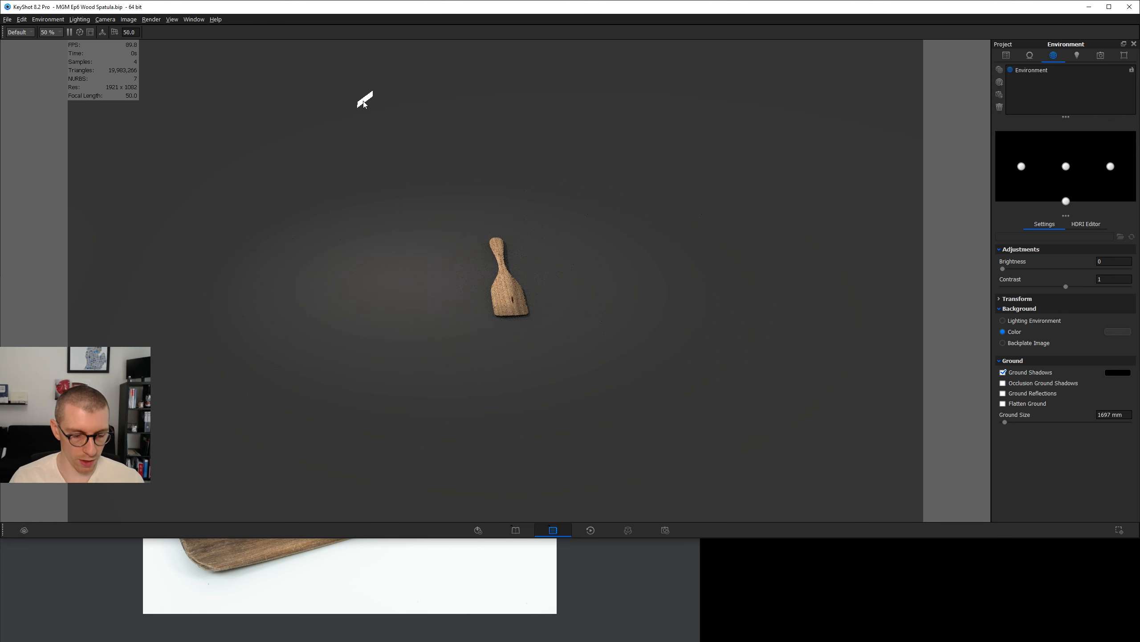
{"action": "key", "text": "ctrl+d"}
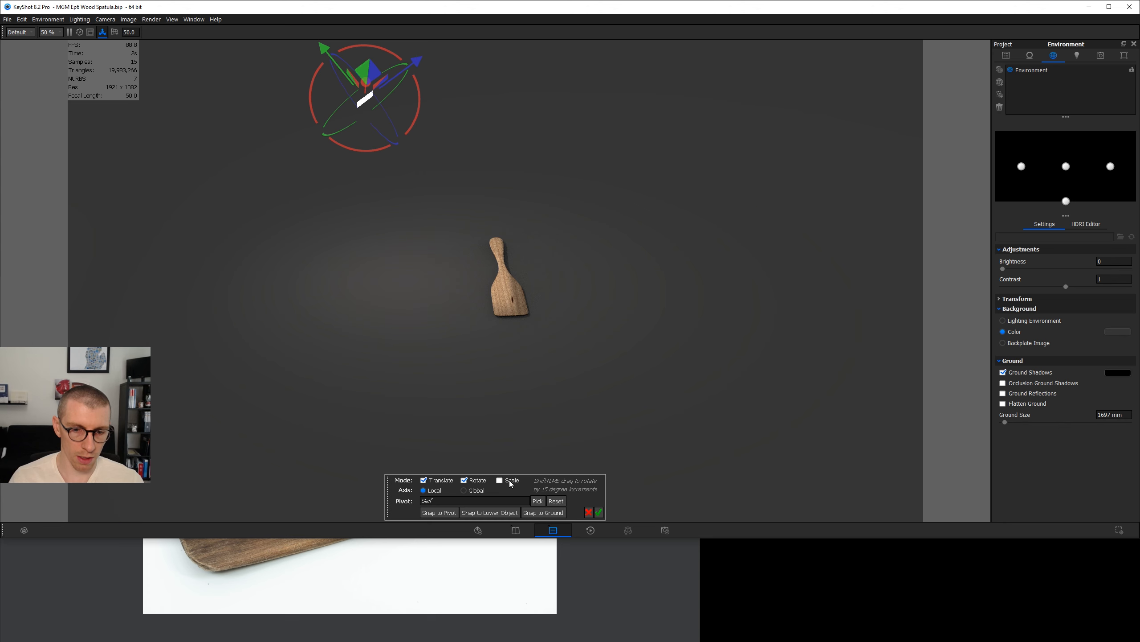
{"action": "left_click", "coordinate": [536, 501]}
{"action": "left_click", "coordinate": [719, 216]}
{"action": "left_click", "coordinate": [751, 372]}
{"action": "left_click_drag", "start_coordinate": [545, 237], "coordinate": [521, 218]}
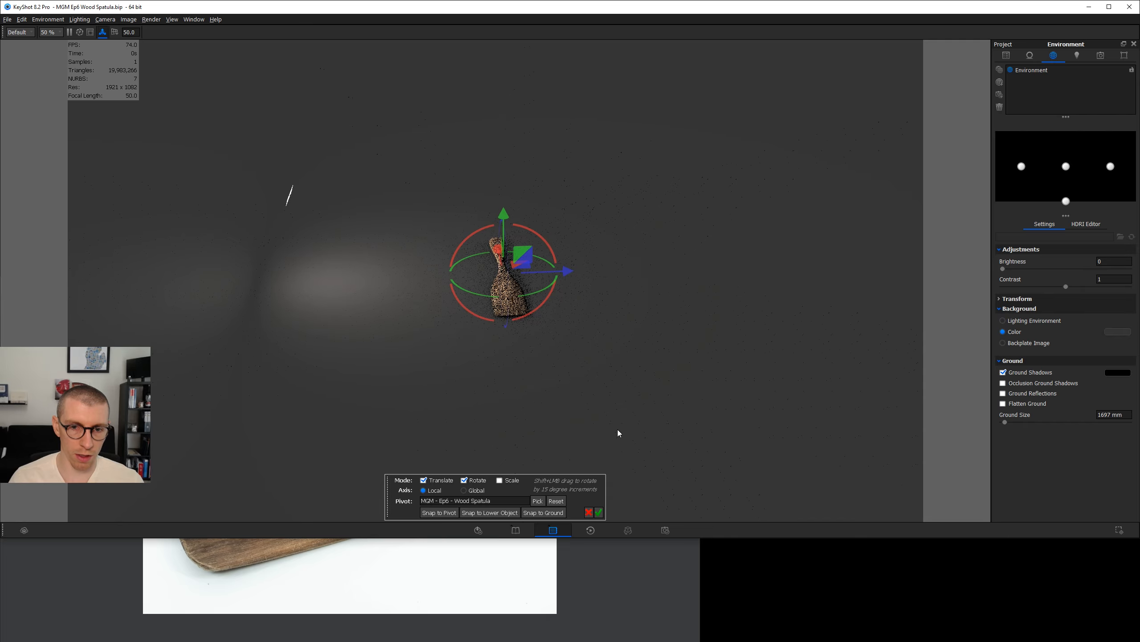
{"action": "left_click", "coordinate": [599, 512]}
Examine the relit spatula up close and in full, compare it with the reference photo in ImageGlass, and return to KeyShot.
{"action": "scroll", "coordinate": [545, 309], "scroll_direction": "up", "scroll_amount": 5}
{"action": "scroll", "coordinate": [541, 306], "scroll_direction": "up", "scroll_amount": 3}
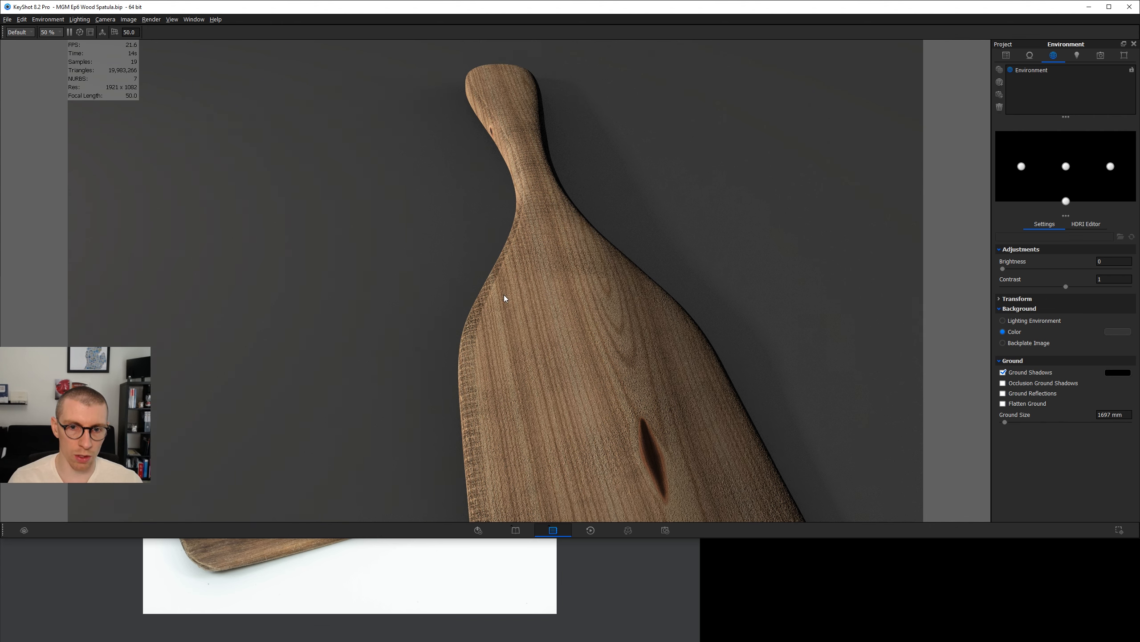
{"action": "left_click_drag", "start_coordinate": [533, 299], "coordinate": [558, 319]}
{"action": "scroll", "coordinate": [558, 320], "scroll_direction": "down", "scroll_amount": 6}
{"action": "left_click_drag", "start_coordinate": [327, 208], "coordinate": [228, 137]}
{"action": "left_click_drag", "start_coordinate": [320, 239], "coordinate": [569, 360]}
{"action": "scroll", "coordinate": [566, 337], "scroll_direction": "up", "scroll_amount": 6}
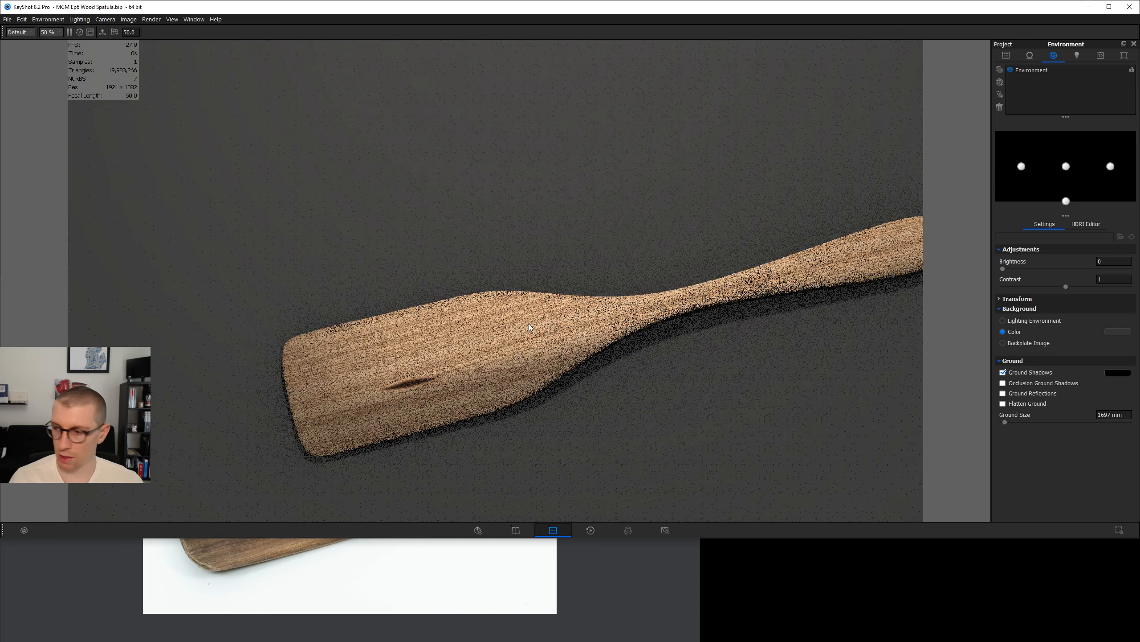
{"action": "scroll", "coordinate": [529, 327], "scroll_direction": "down", "scroll_amount": 3}
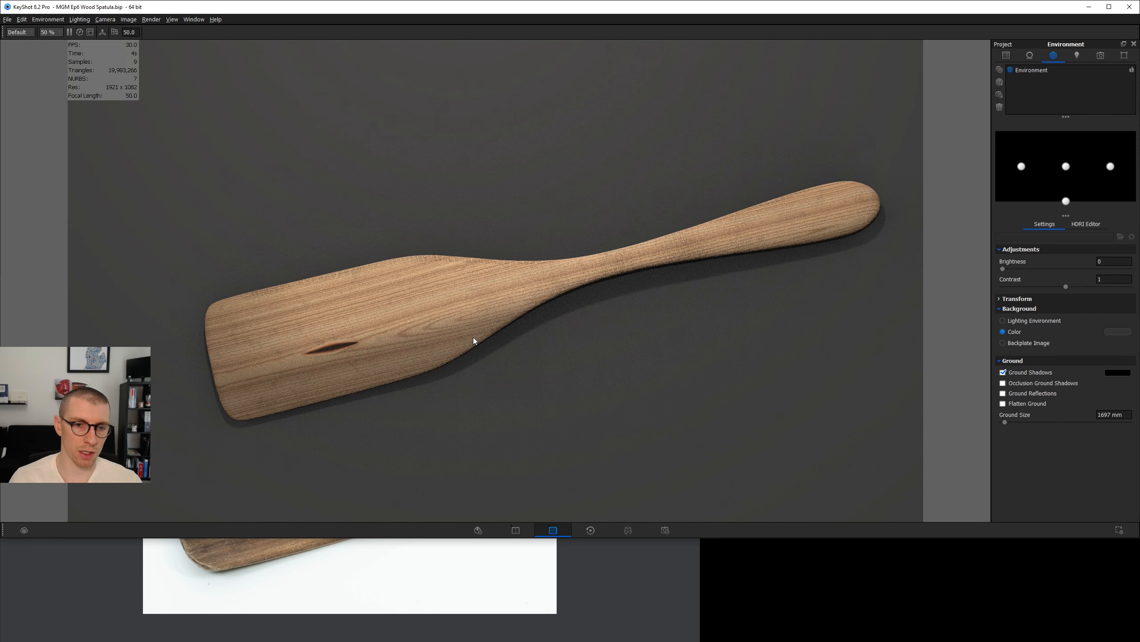
{"action": "left_click", "coordinate": [454, 563]}
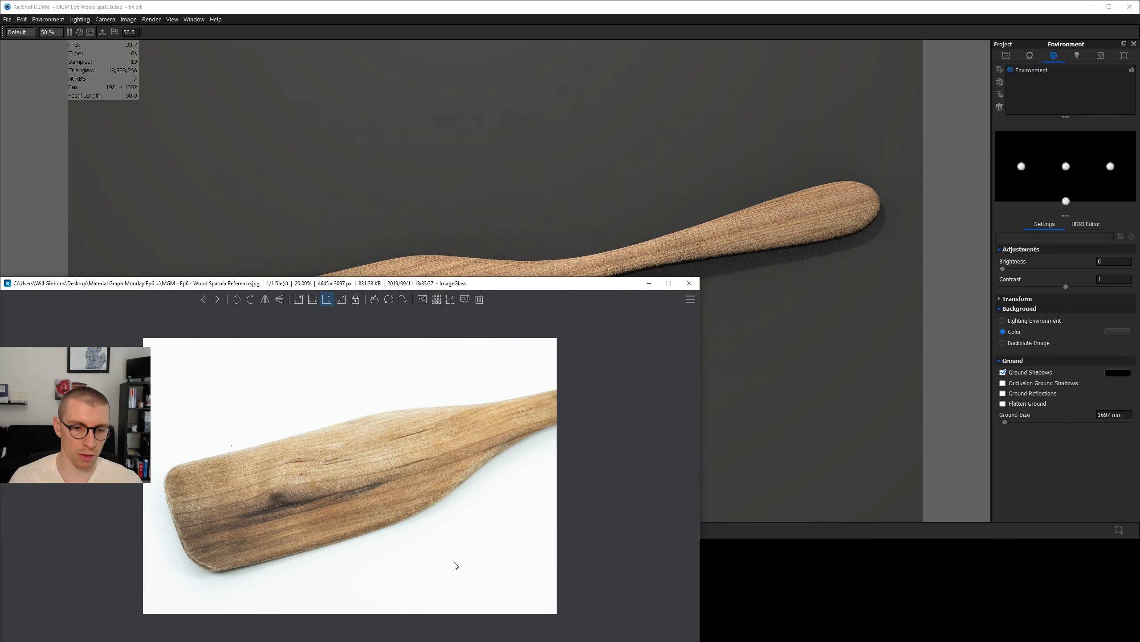
{"action": "left_click", "coordinate": [777, 373]}
Change the scene background color to near white.
{"action": "left_click", "coordinate": [1091, 331]}
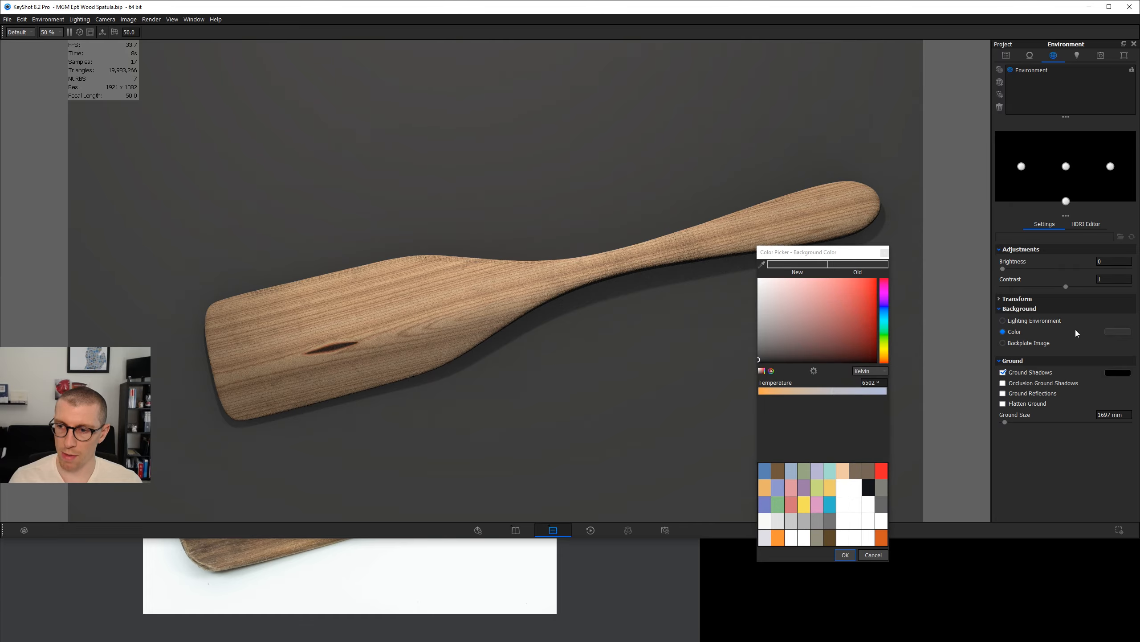
{"action": "left_click_drag", "start_coordinate": [799, 335], "coordinate": [754, 286]}
{"action": "left_click", "coordinate": [845, 554]}
Set the environment brightness to 0.5 and apply the Product lighting preset.
{"action": "double_click", "coordinate": [1116, 265]}
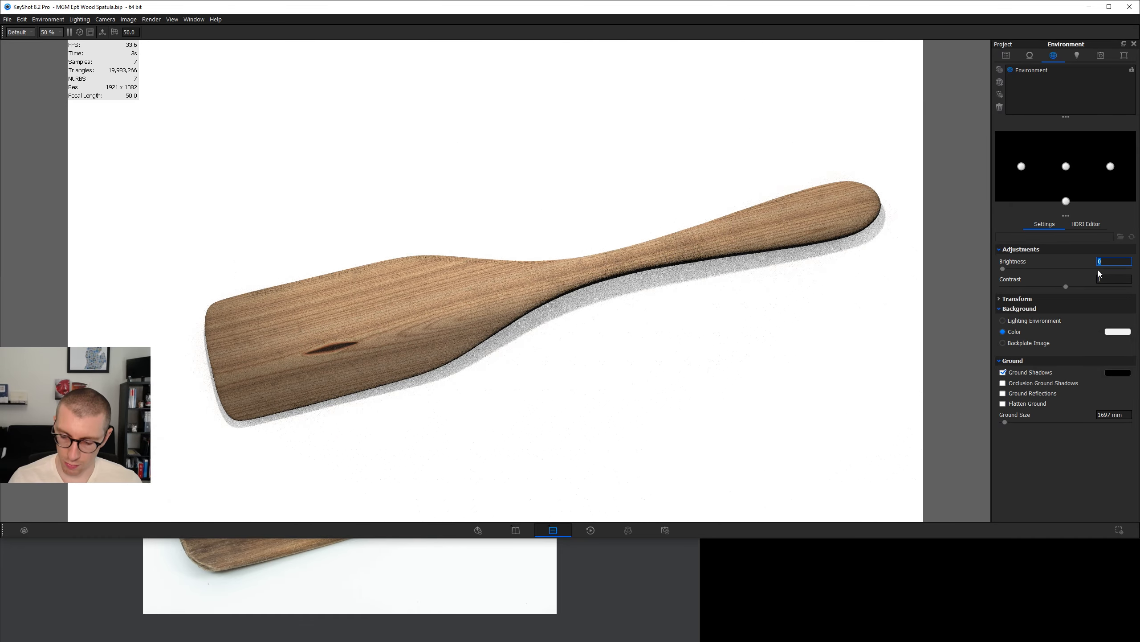
{"action": "type", "text": "0.5"}
{"action": "key", "text": "Return"}
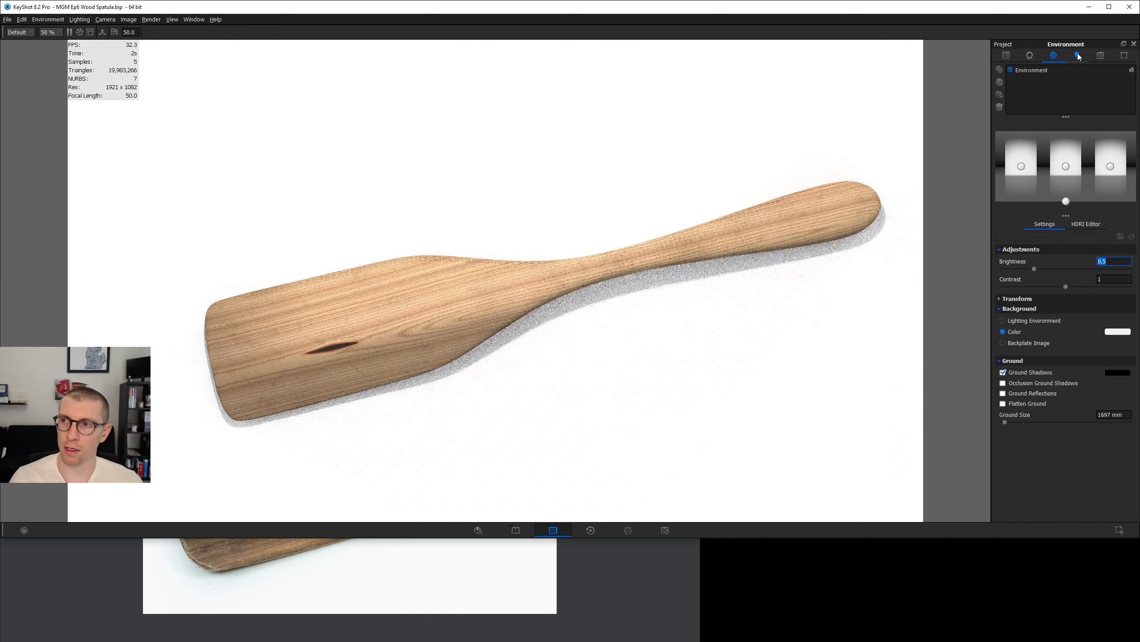
{"action": "left_click", "coordinate": [1078, 56]}
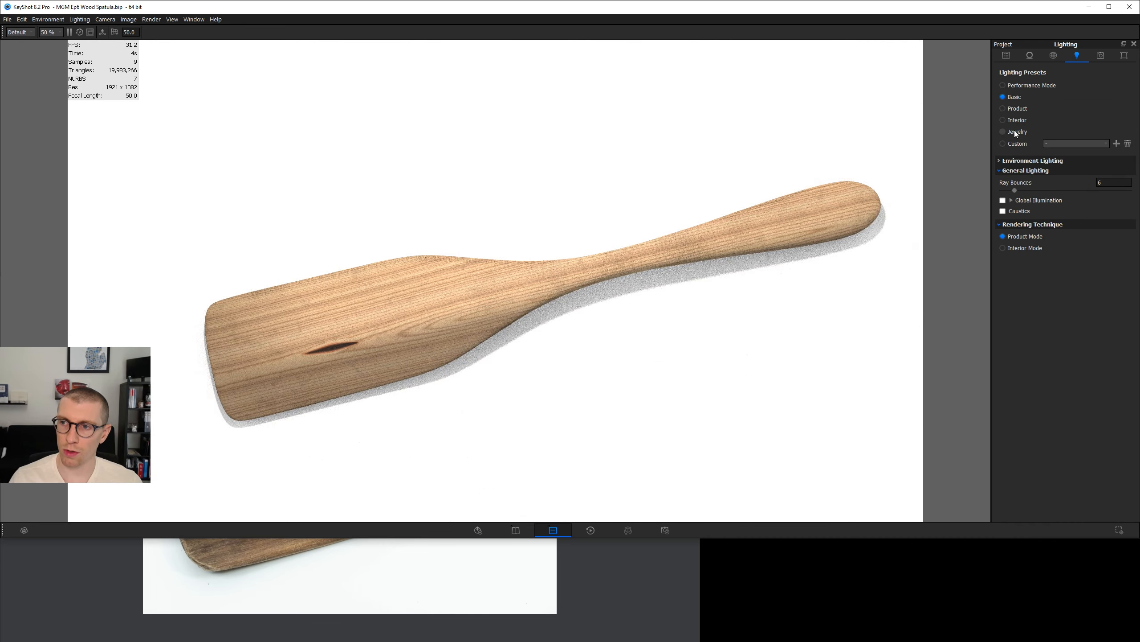
{"action": "left_click", "coordinate": [1013, 109]}
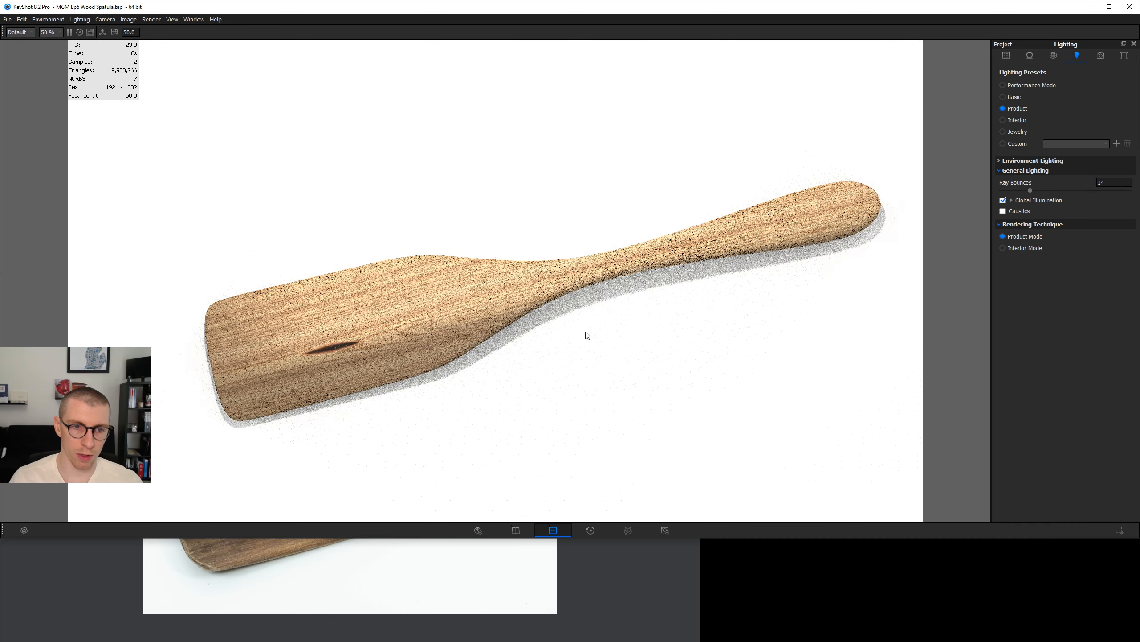